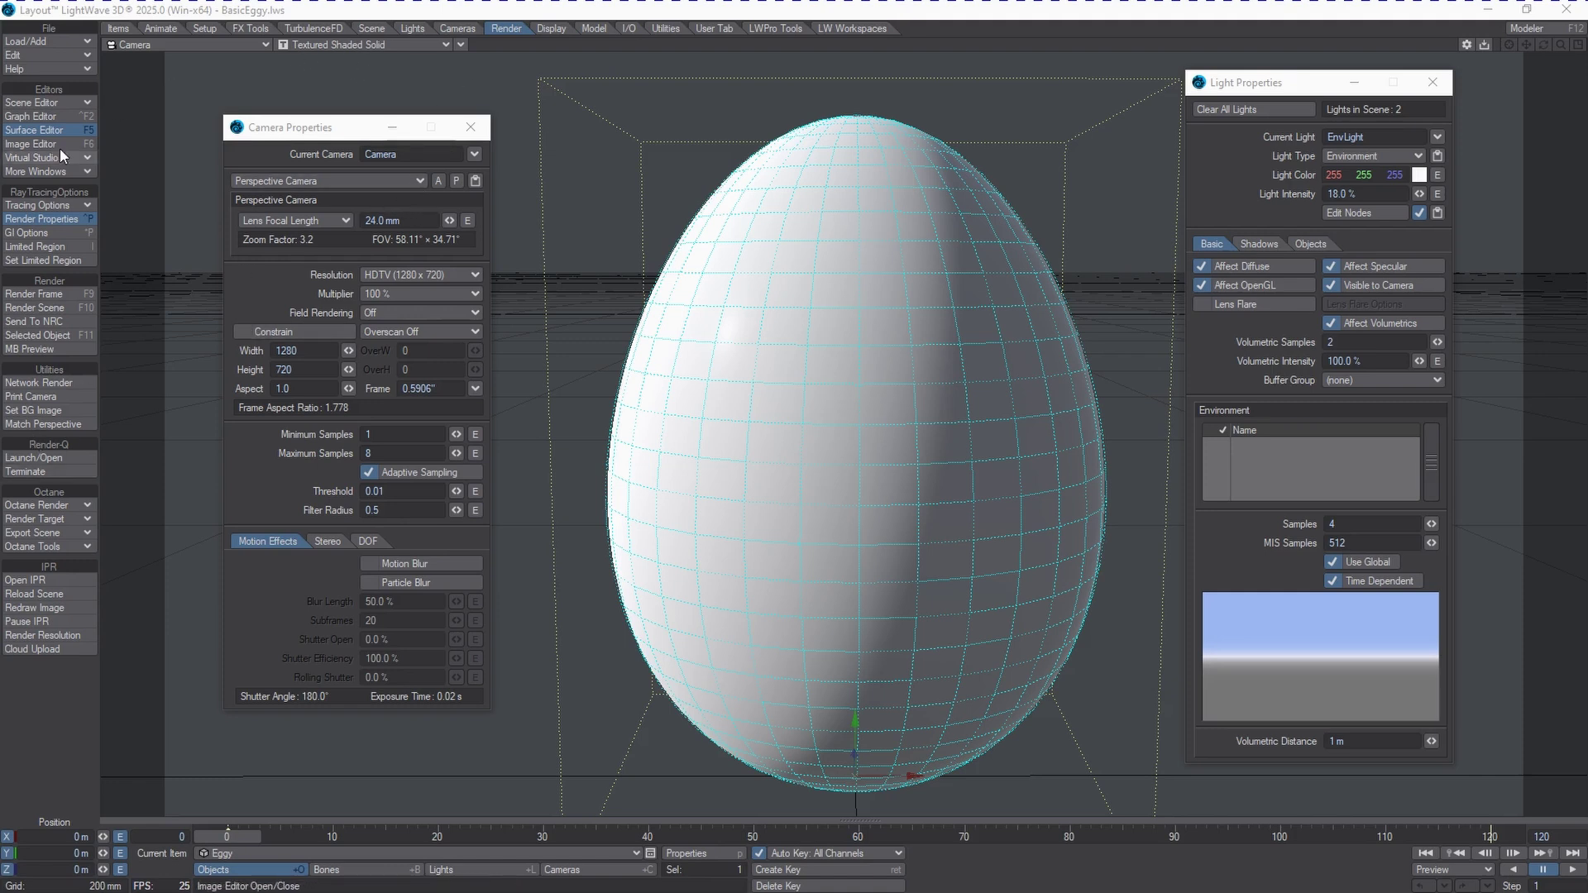
Switch the viewport to VPR and rotate and move the camera closer so the egg fills the view
click(349, 42)
click(330, 110)
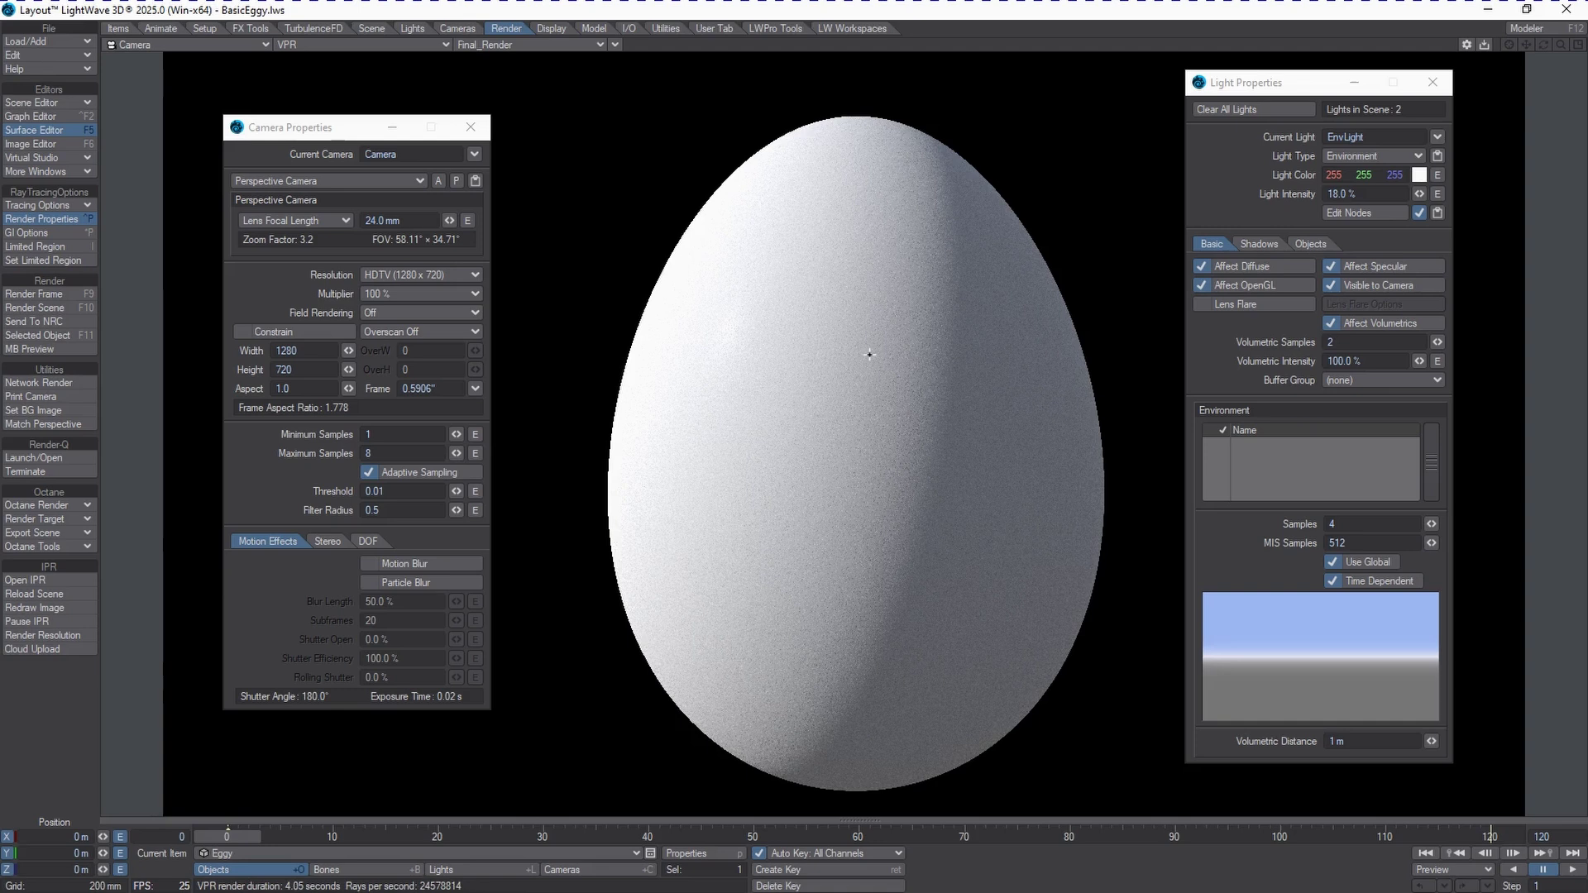
click(579, 869)
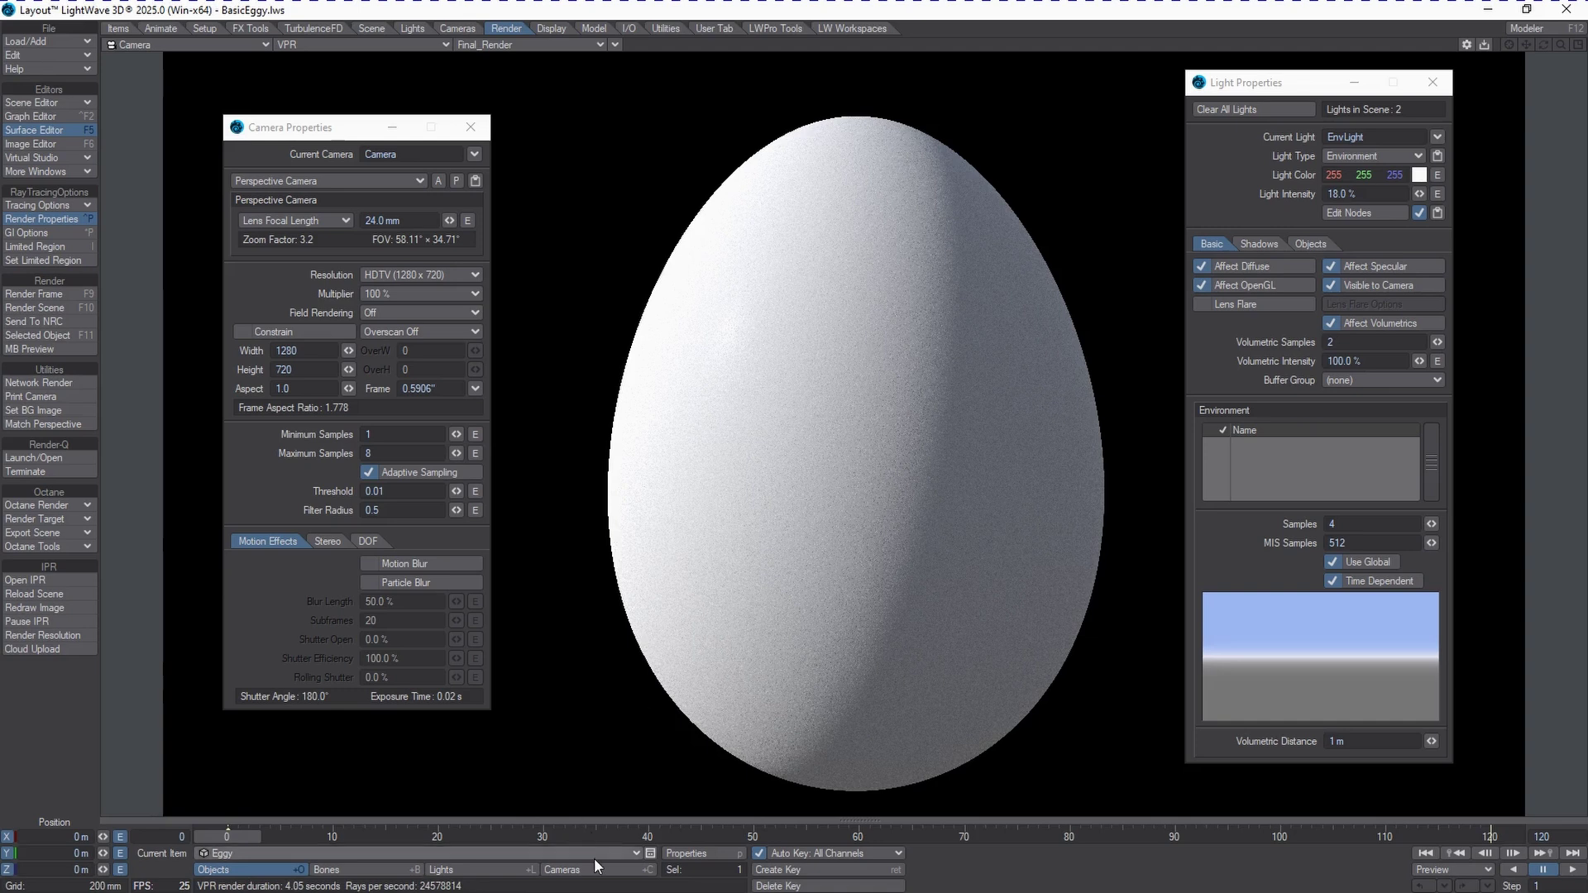
key(y)
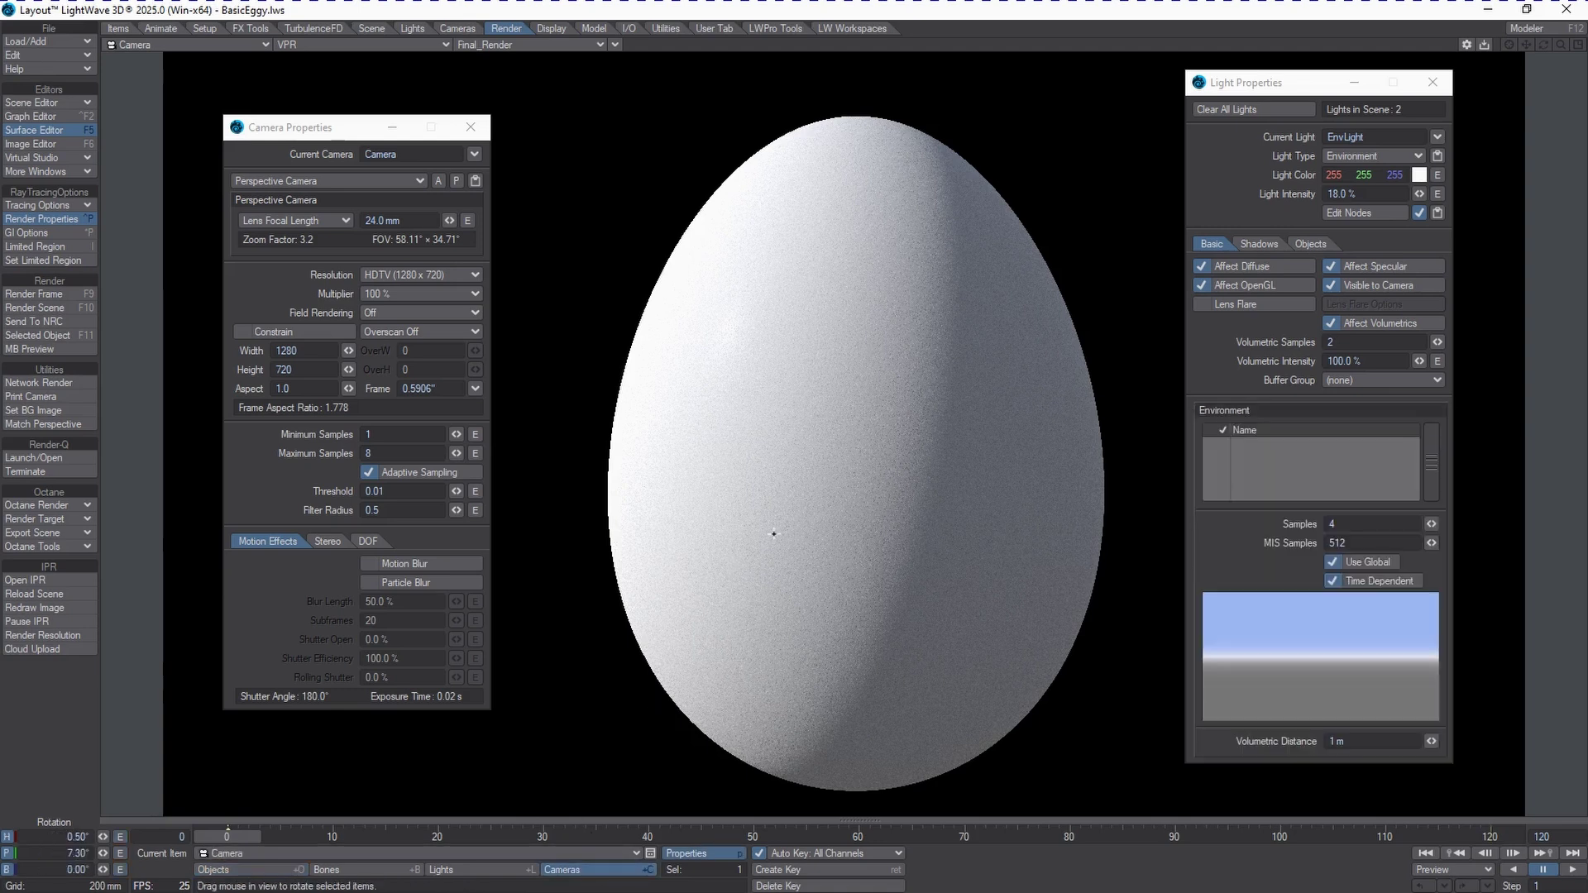
drag(741, 570, 777, 579)
key(t)
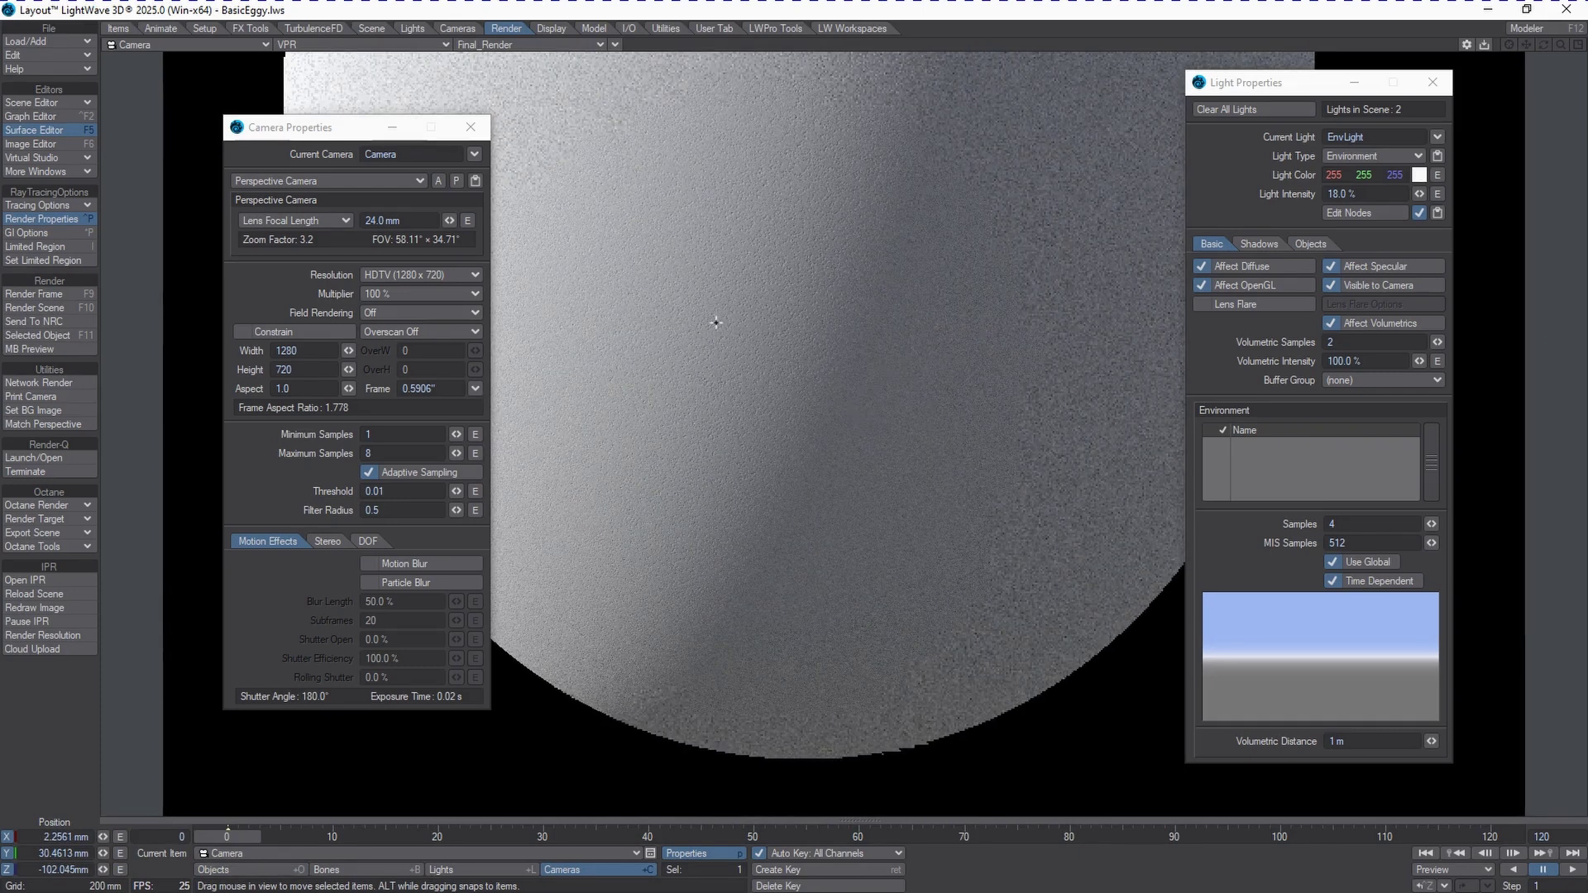
drag(795, 306, 793, 374)
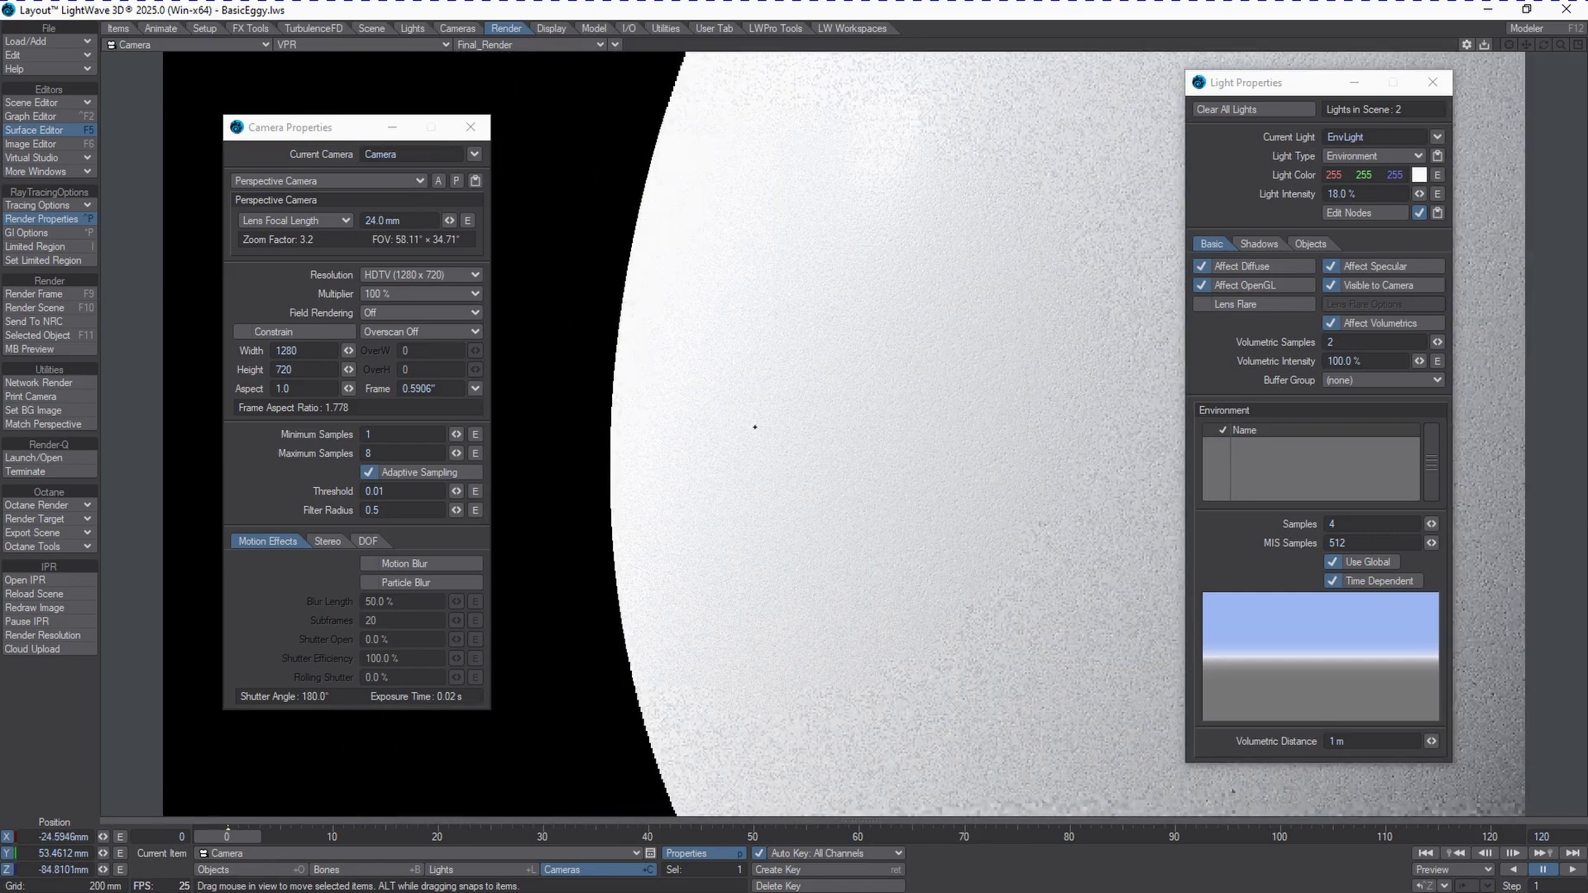
key(shift+o)
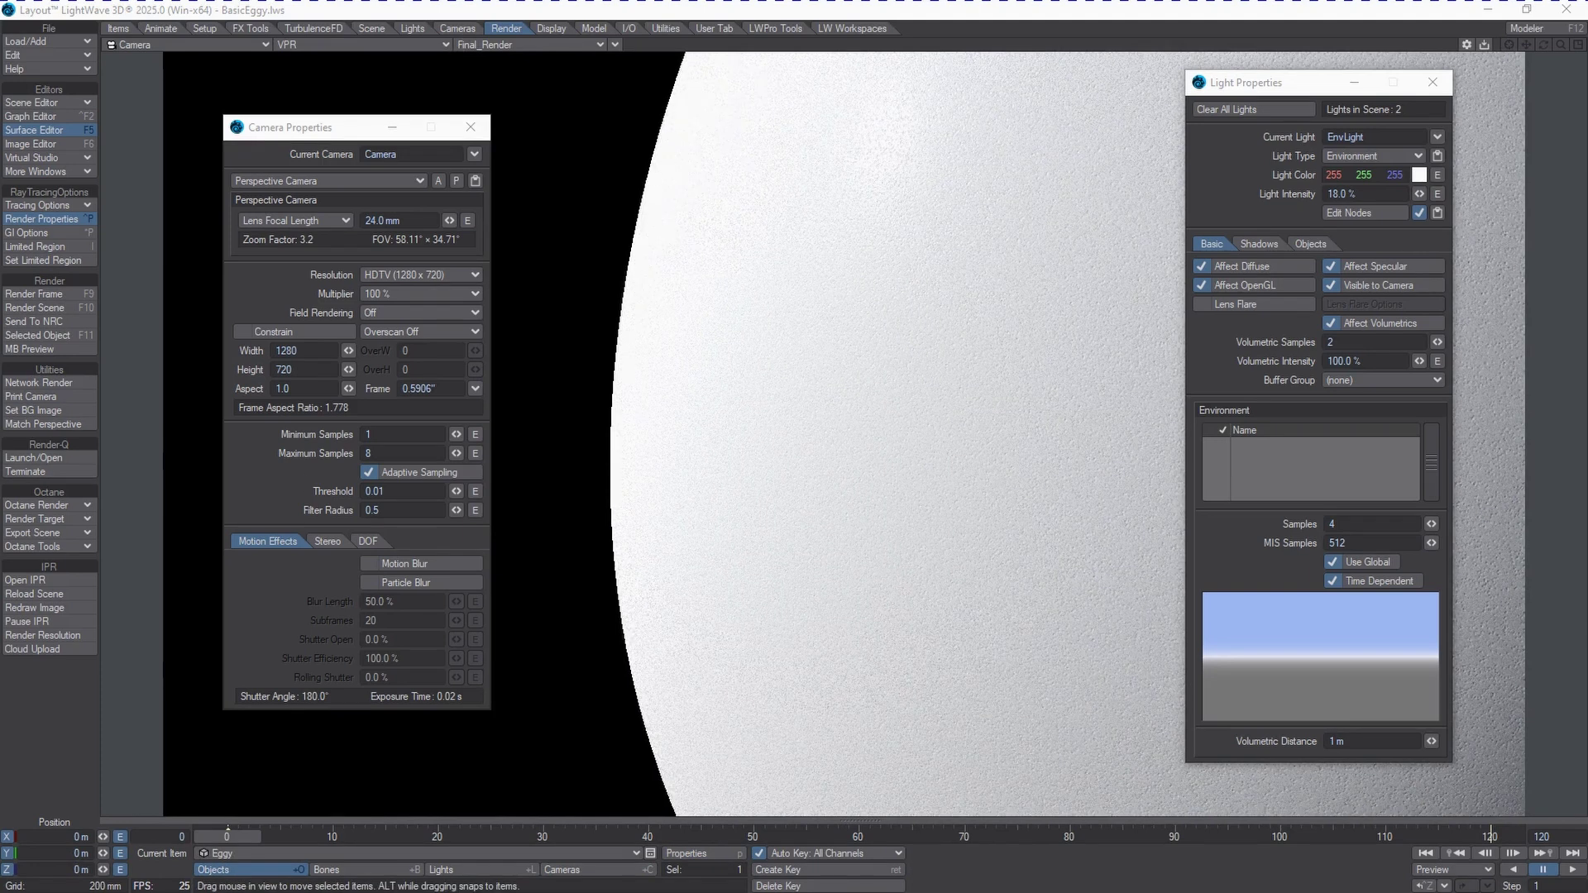
Open the EggShell surface's node graph and inspect the Crust (2) and Crust (1) node settings
key(F5)
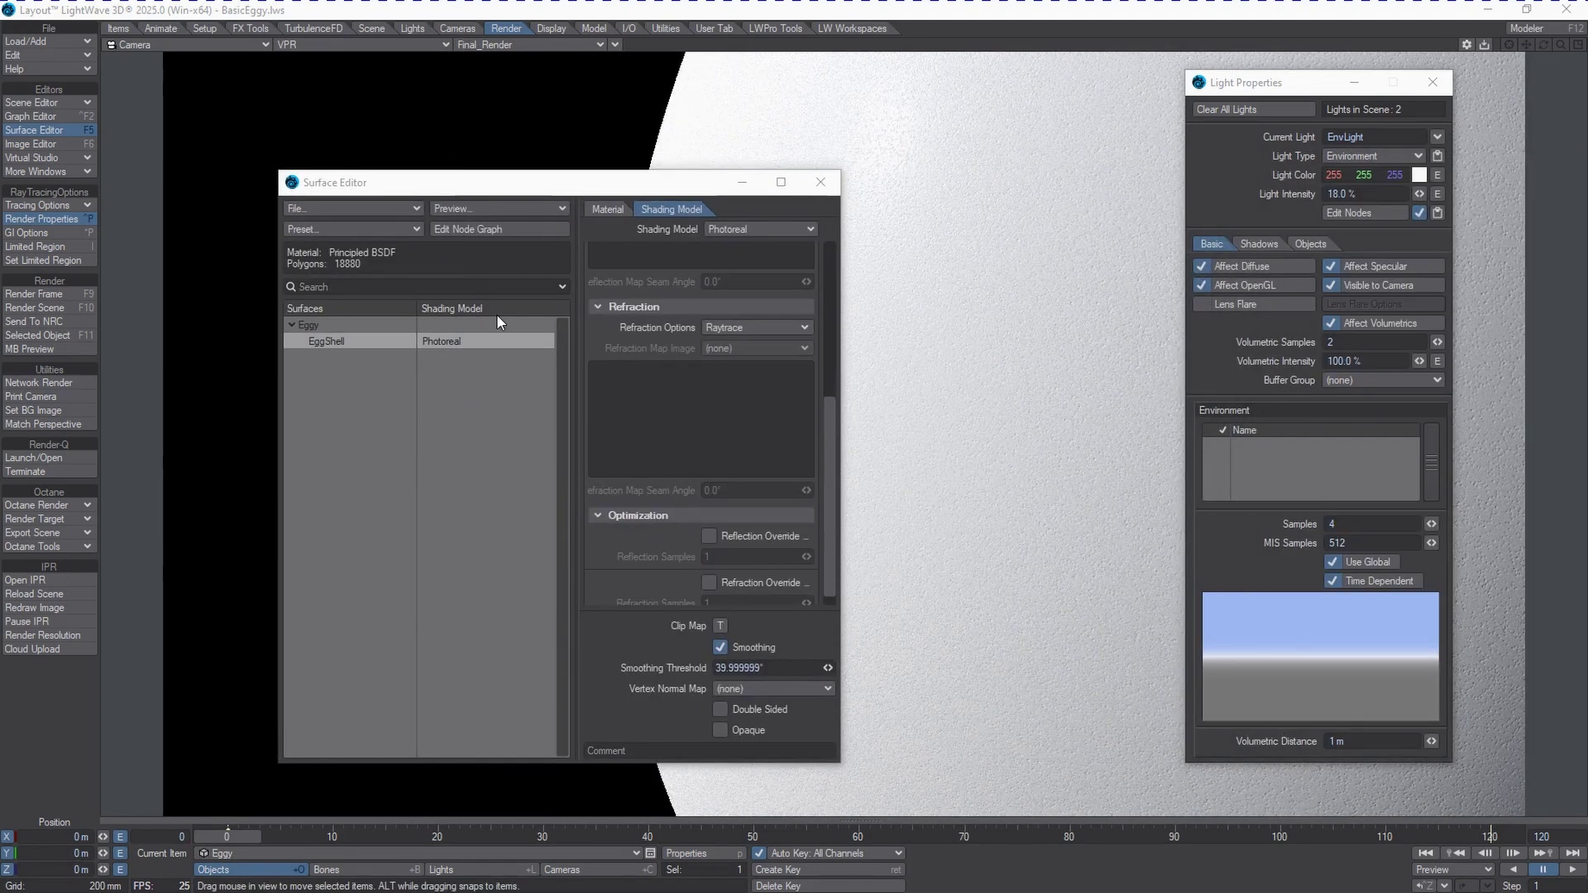
double_click(374, 341)
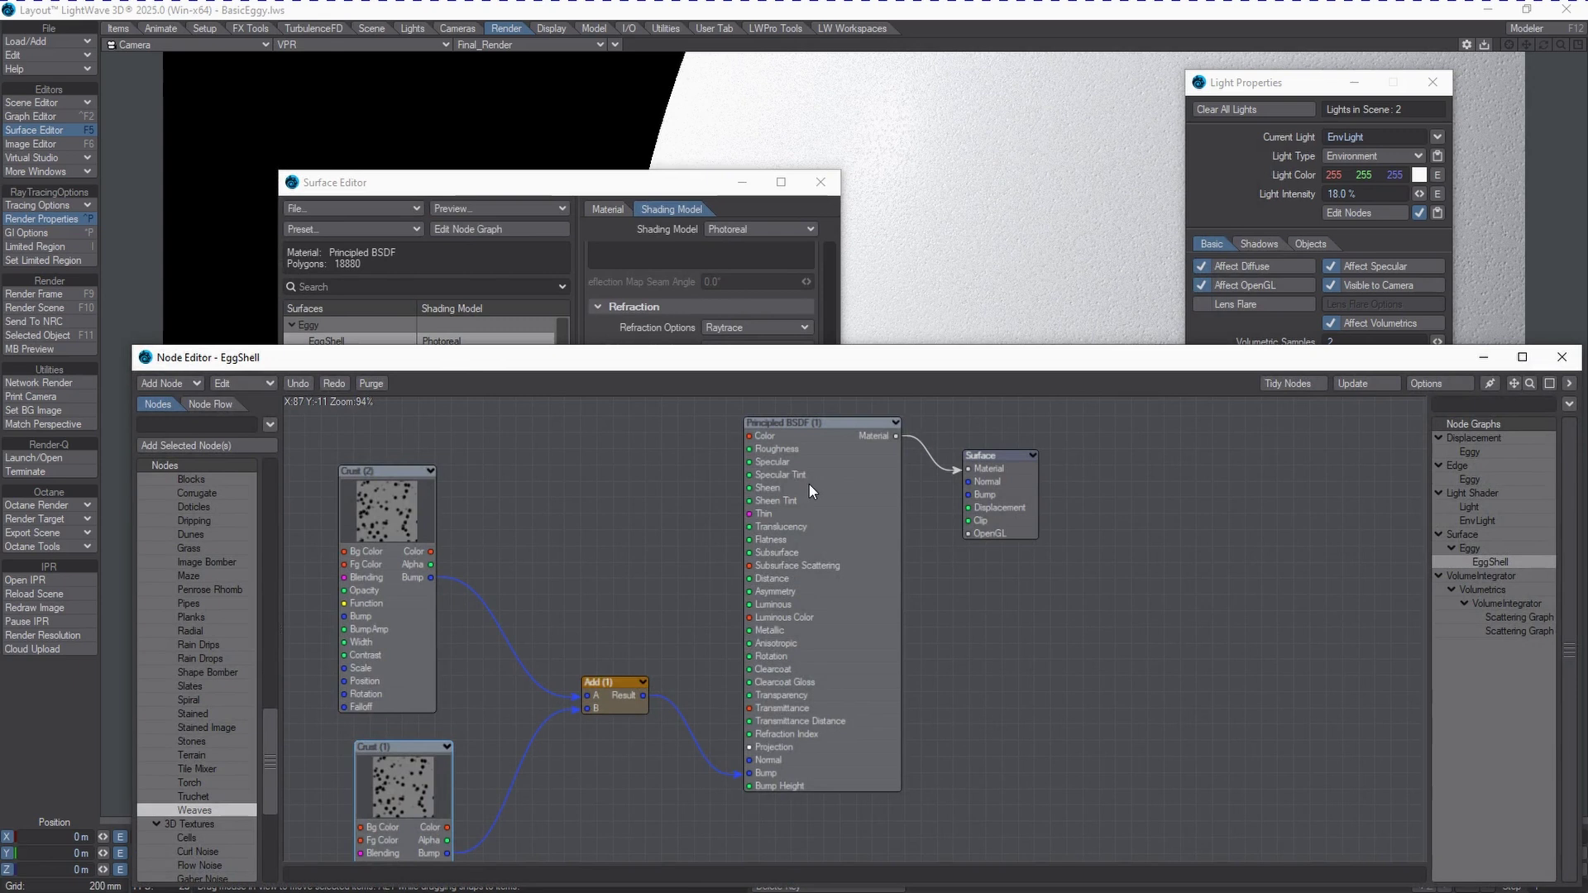
double_click(387, 513)
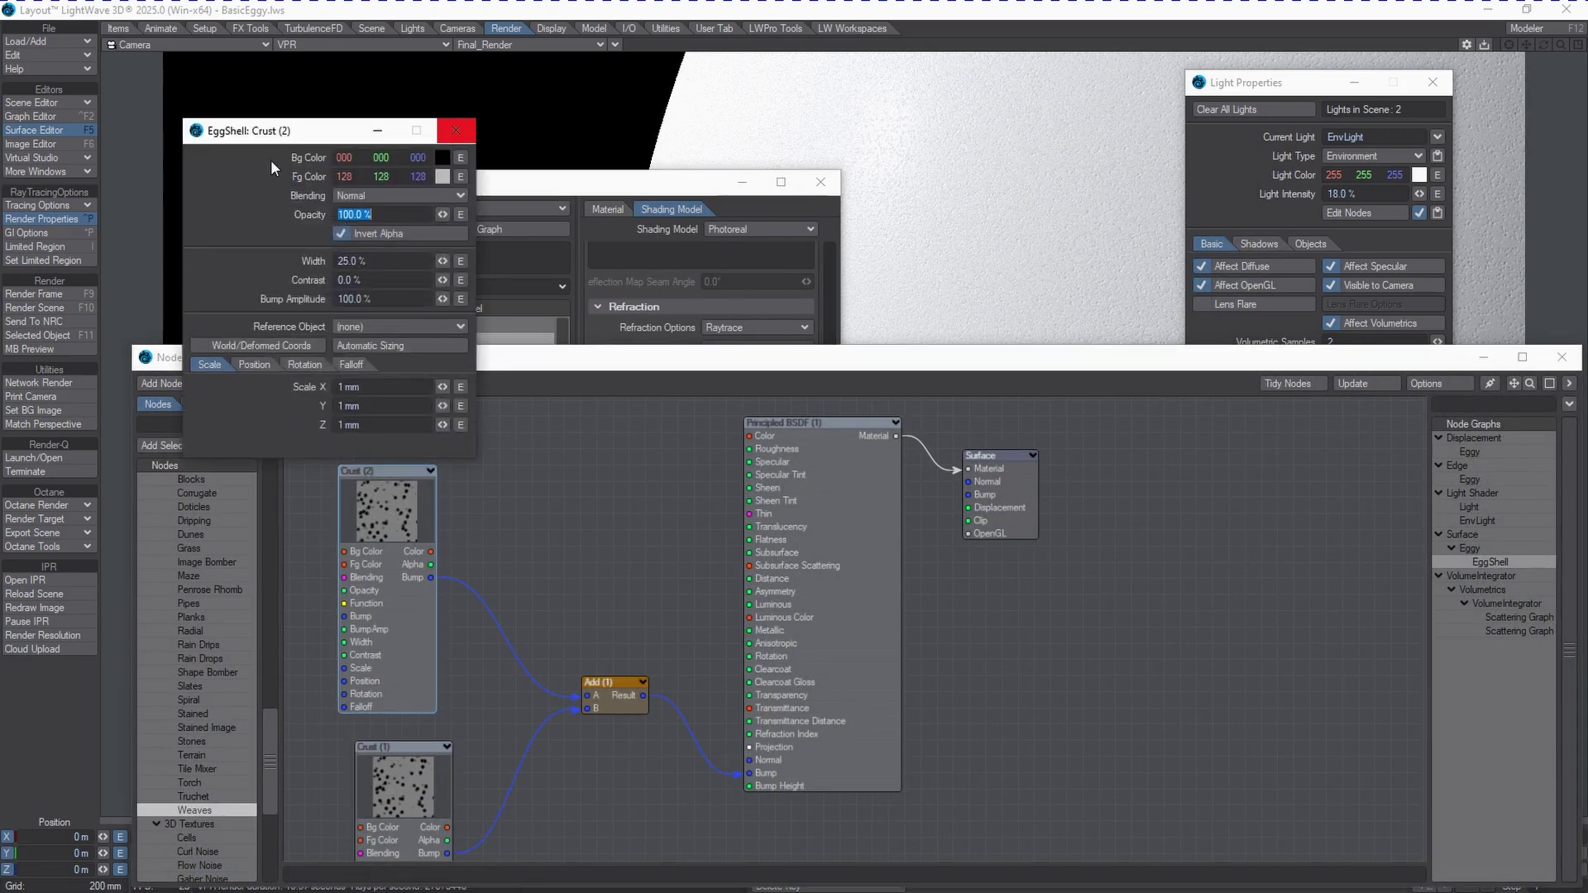
click(463, 132)
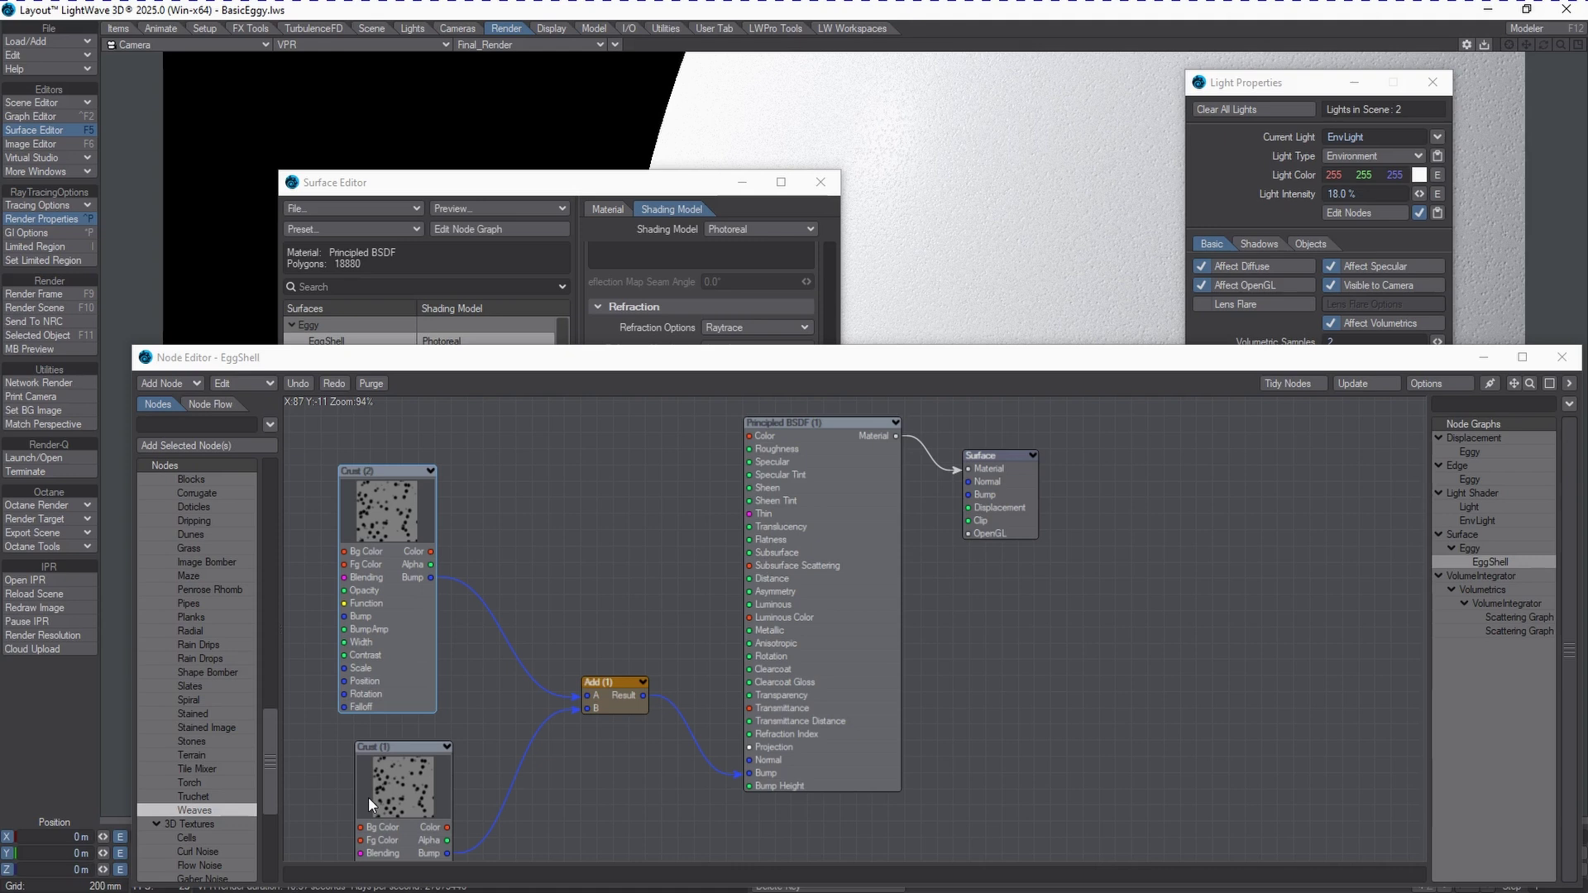
double_click(402, 783)
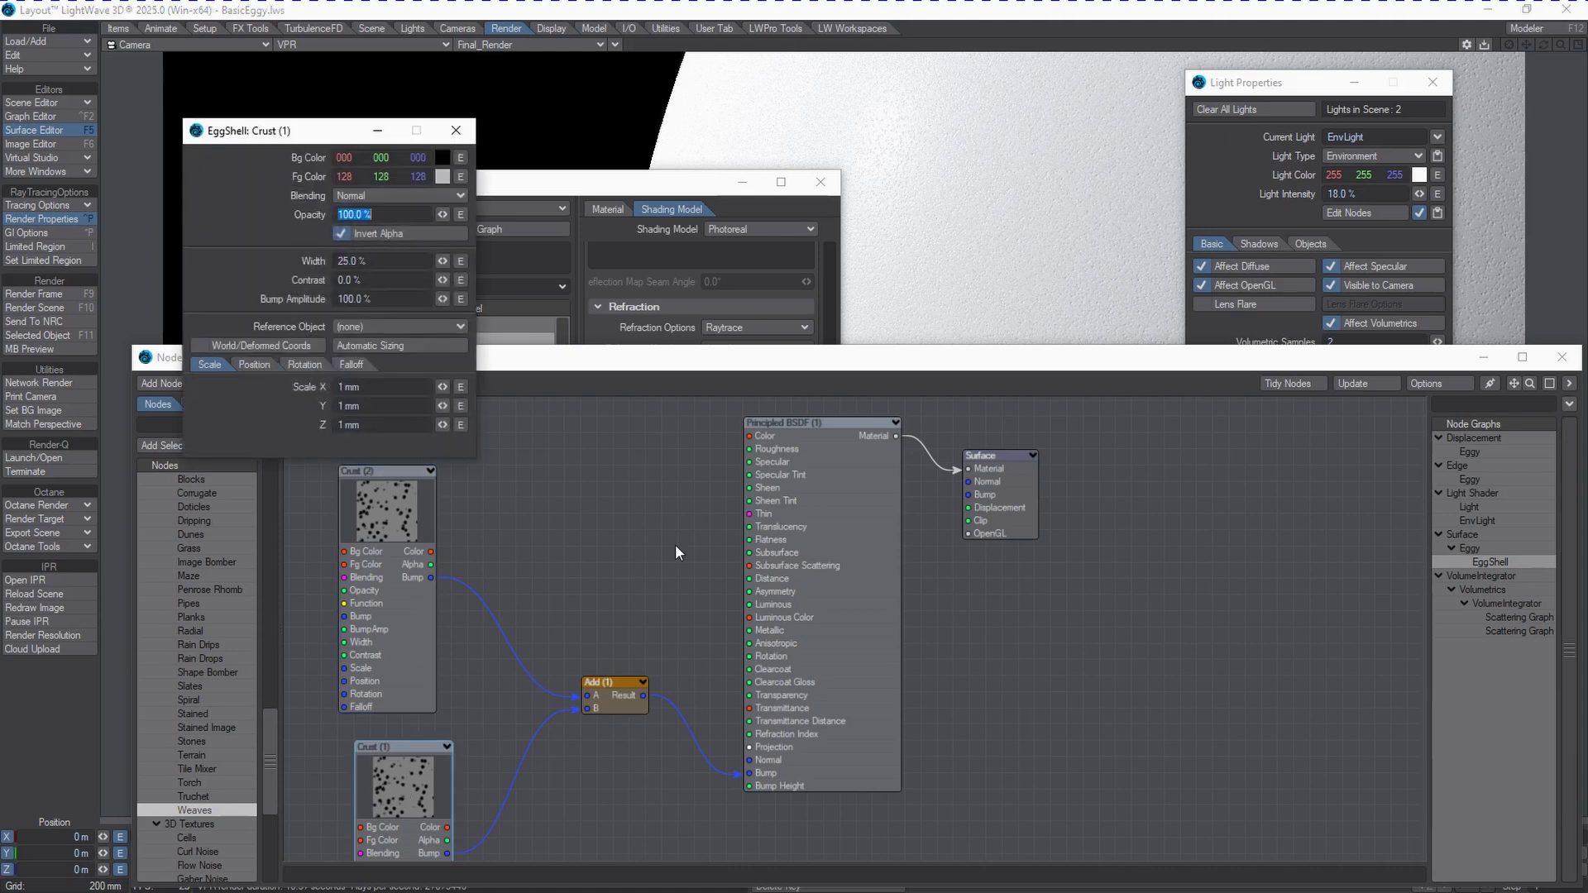
click(456, 132)
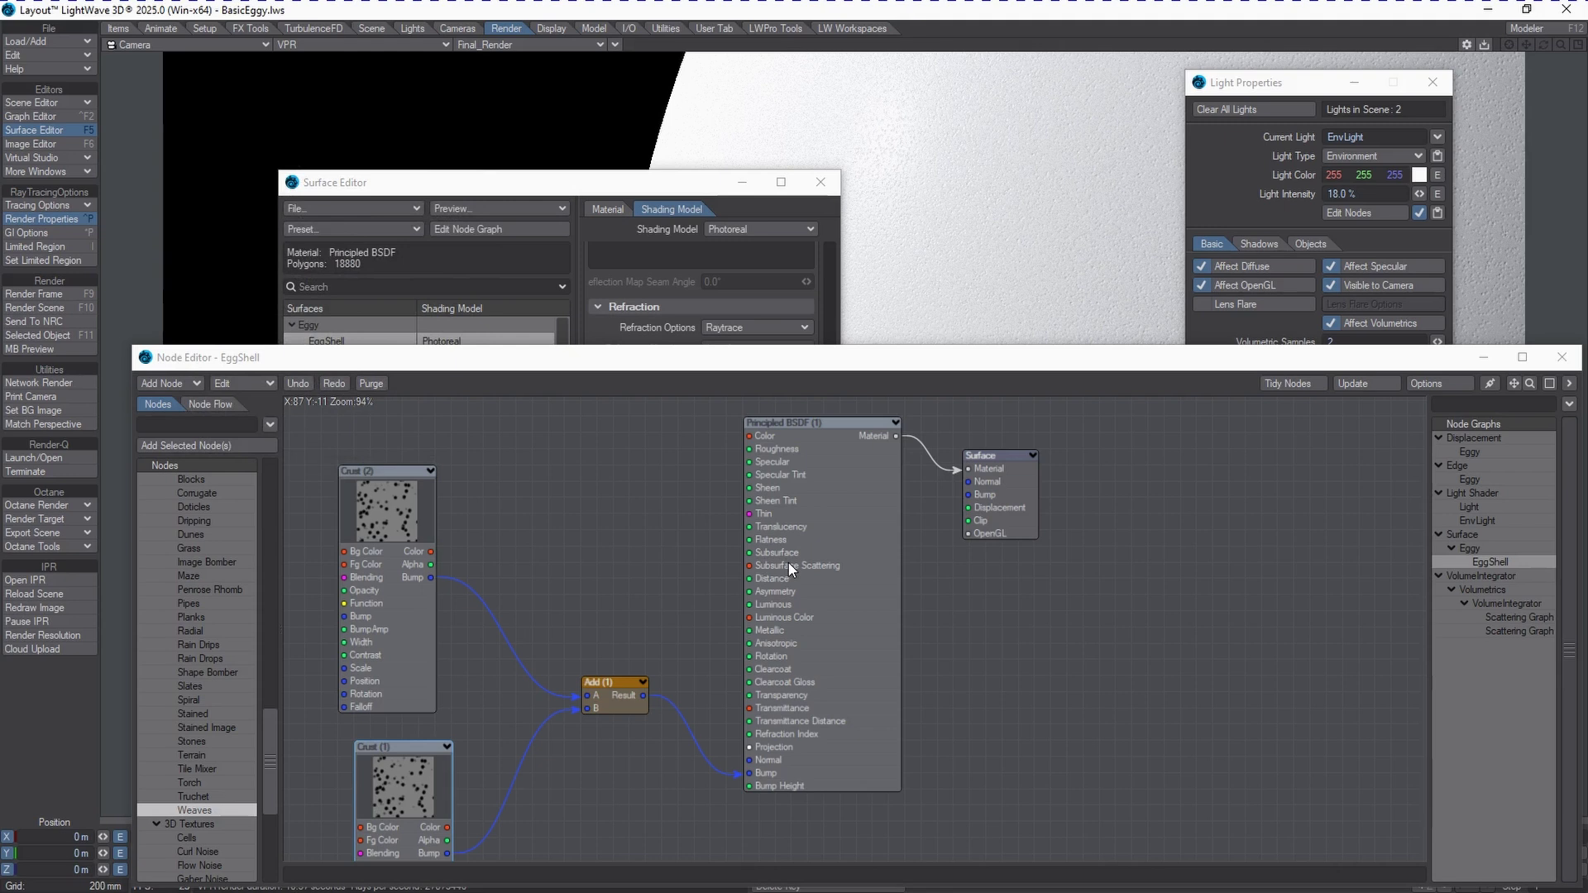
Move the Surface and Principled BSDF nodes further right in the graph
drag(1024, 508, 1131, 491)
drag(844, 471, 908, 519)
drag(1095, 465, 1174, 496)
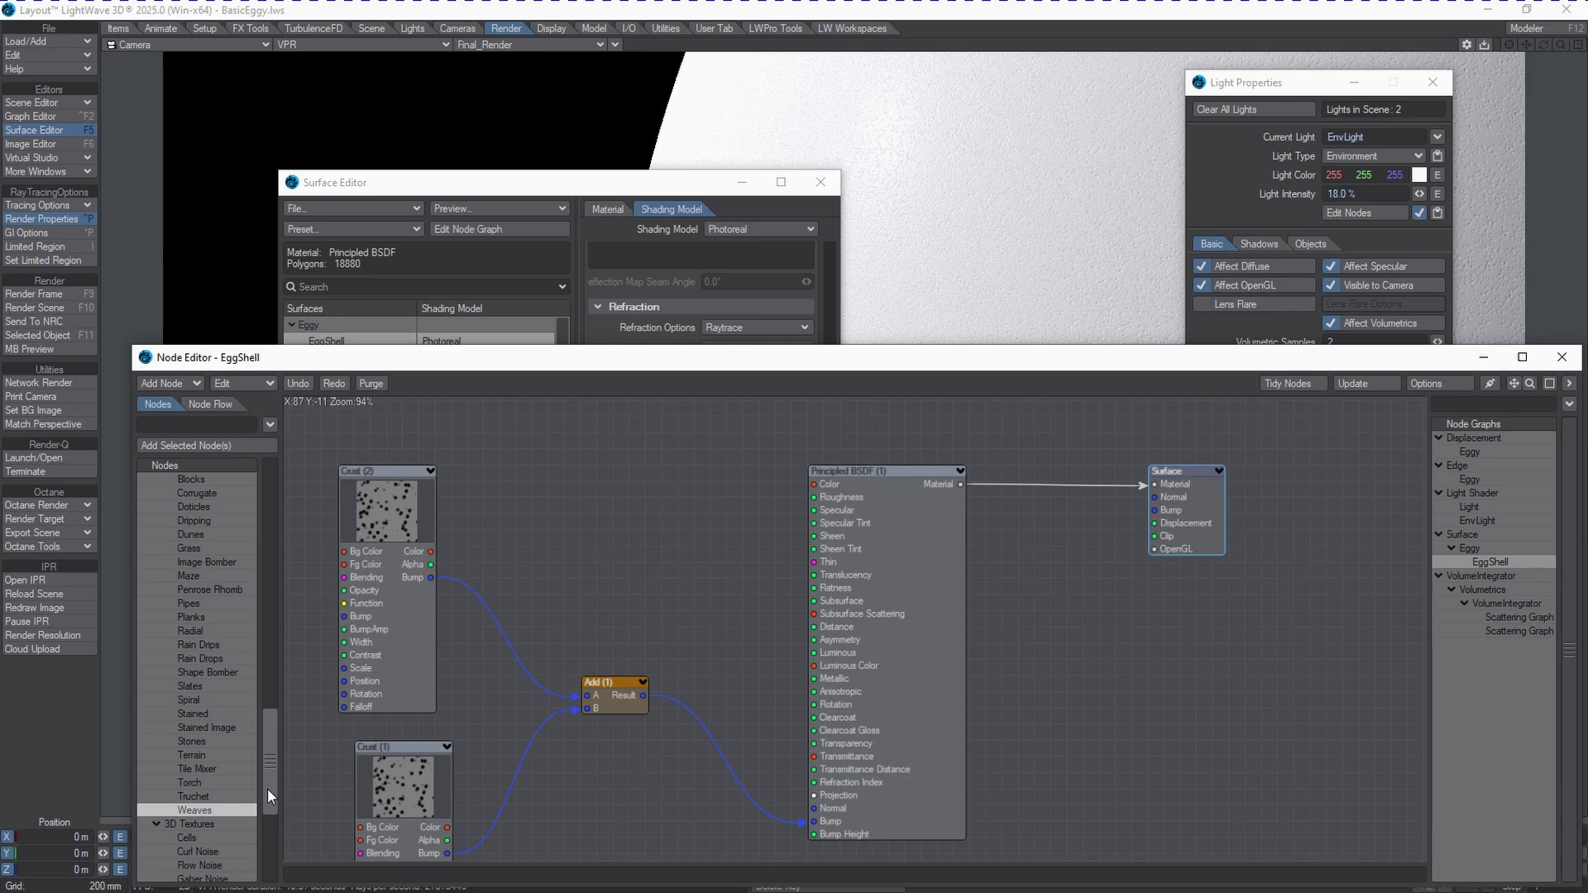
Select the main Light in Light Properties and change its type to Spot
click(439, 186)
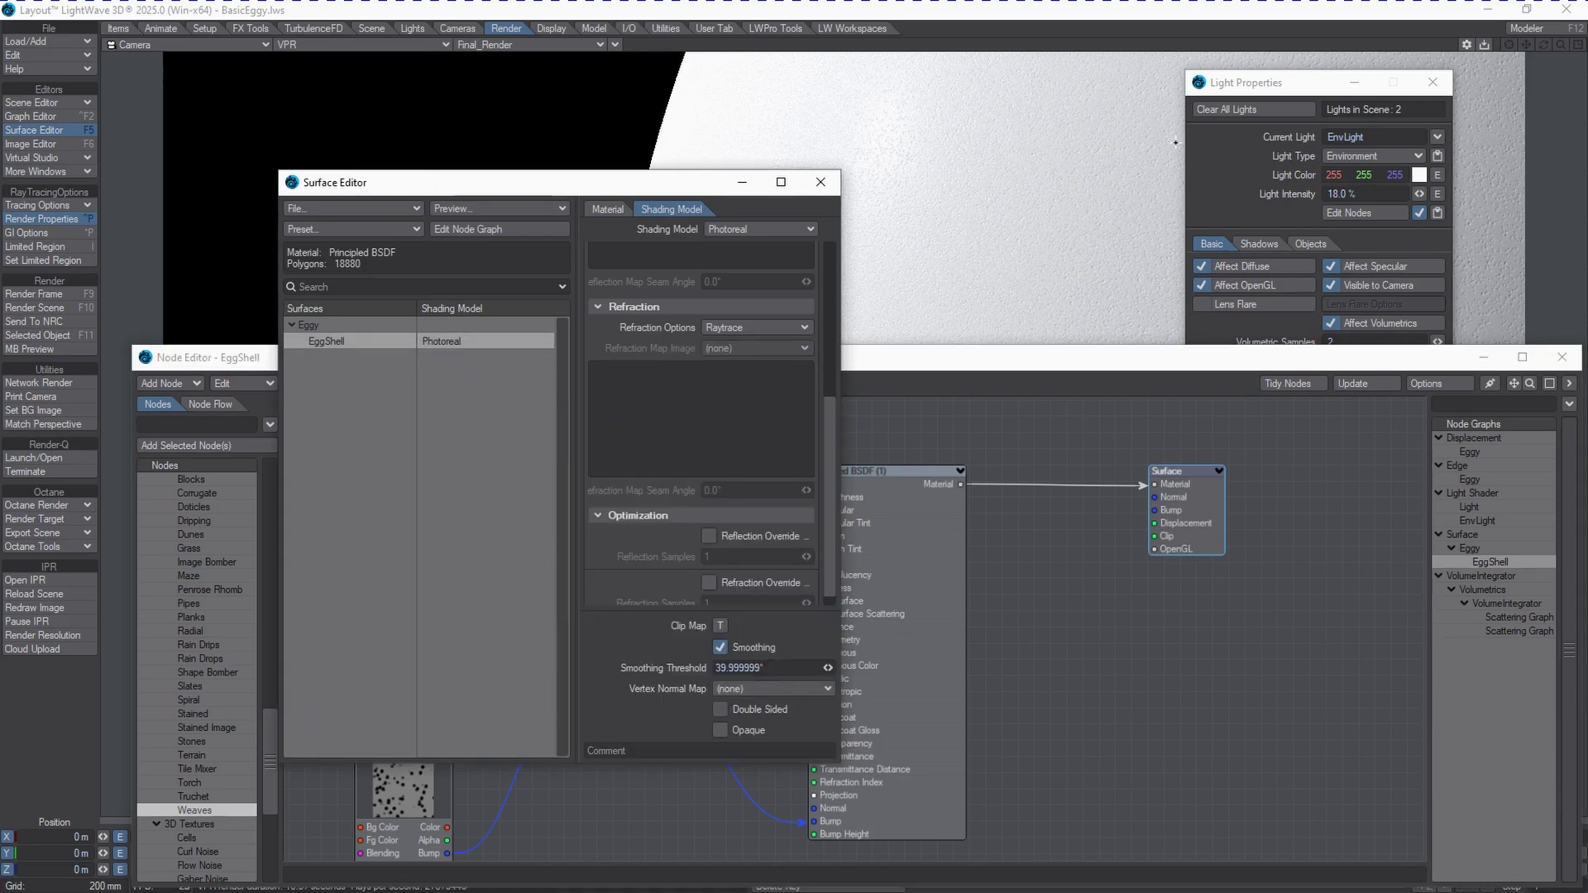
click(1259, 170)
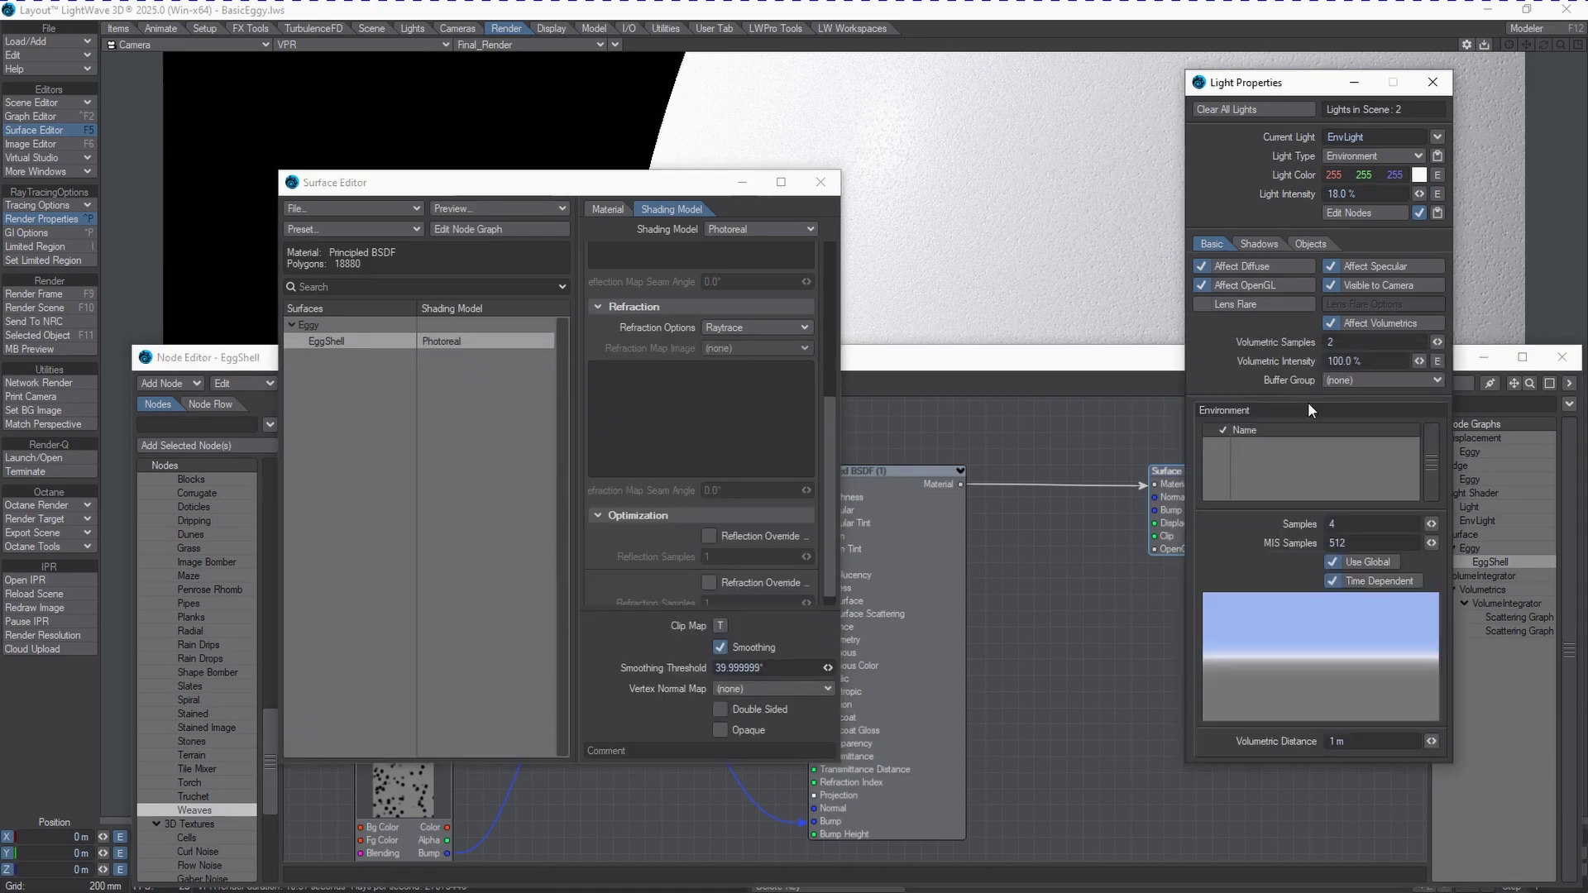
click(1438, 136)
click(1431, 121)
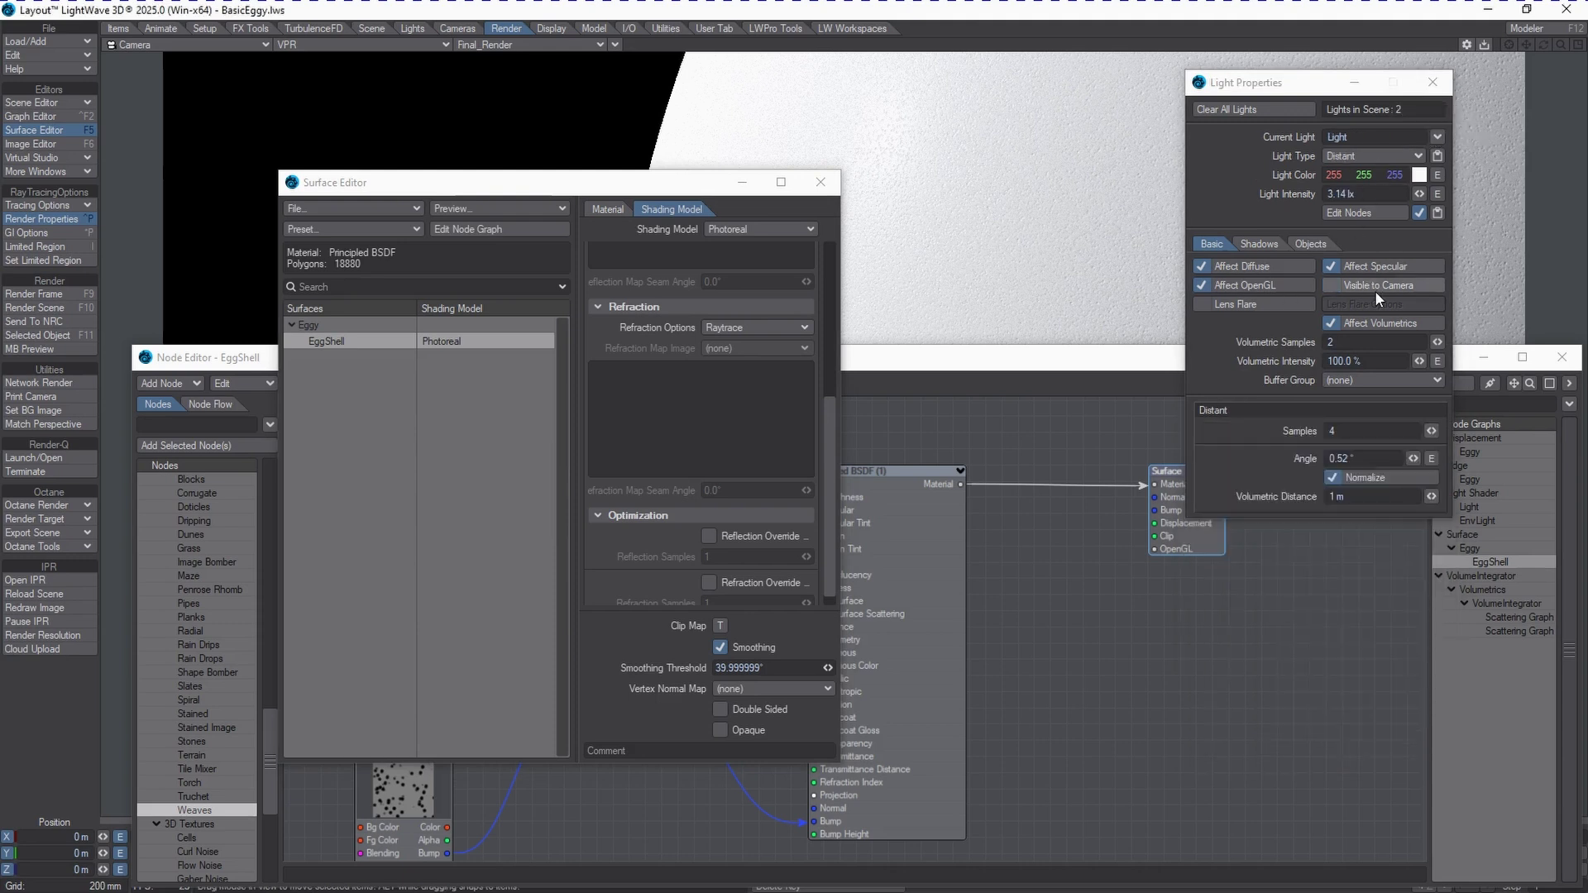
click(1386, 157)
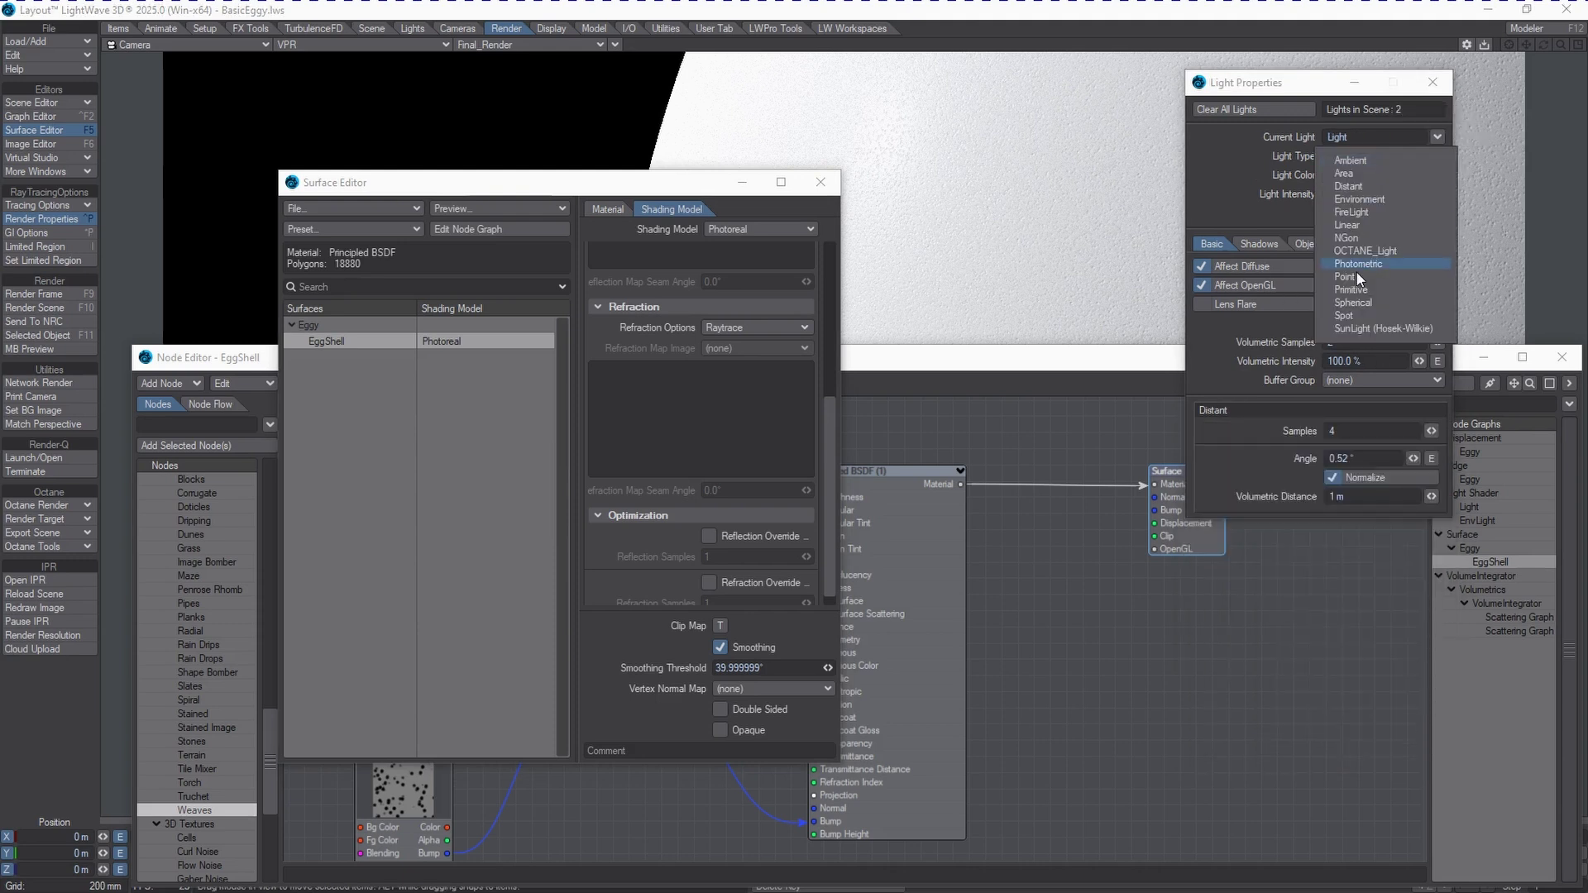
click(1361, 316)
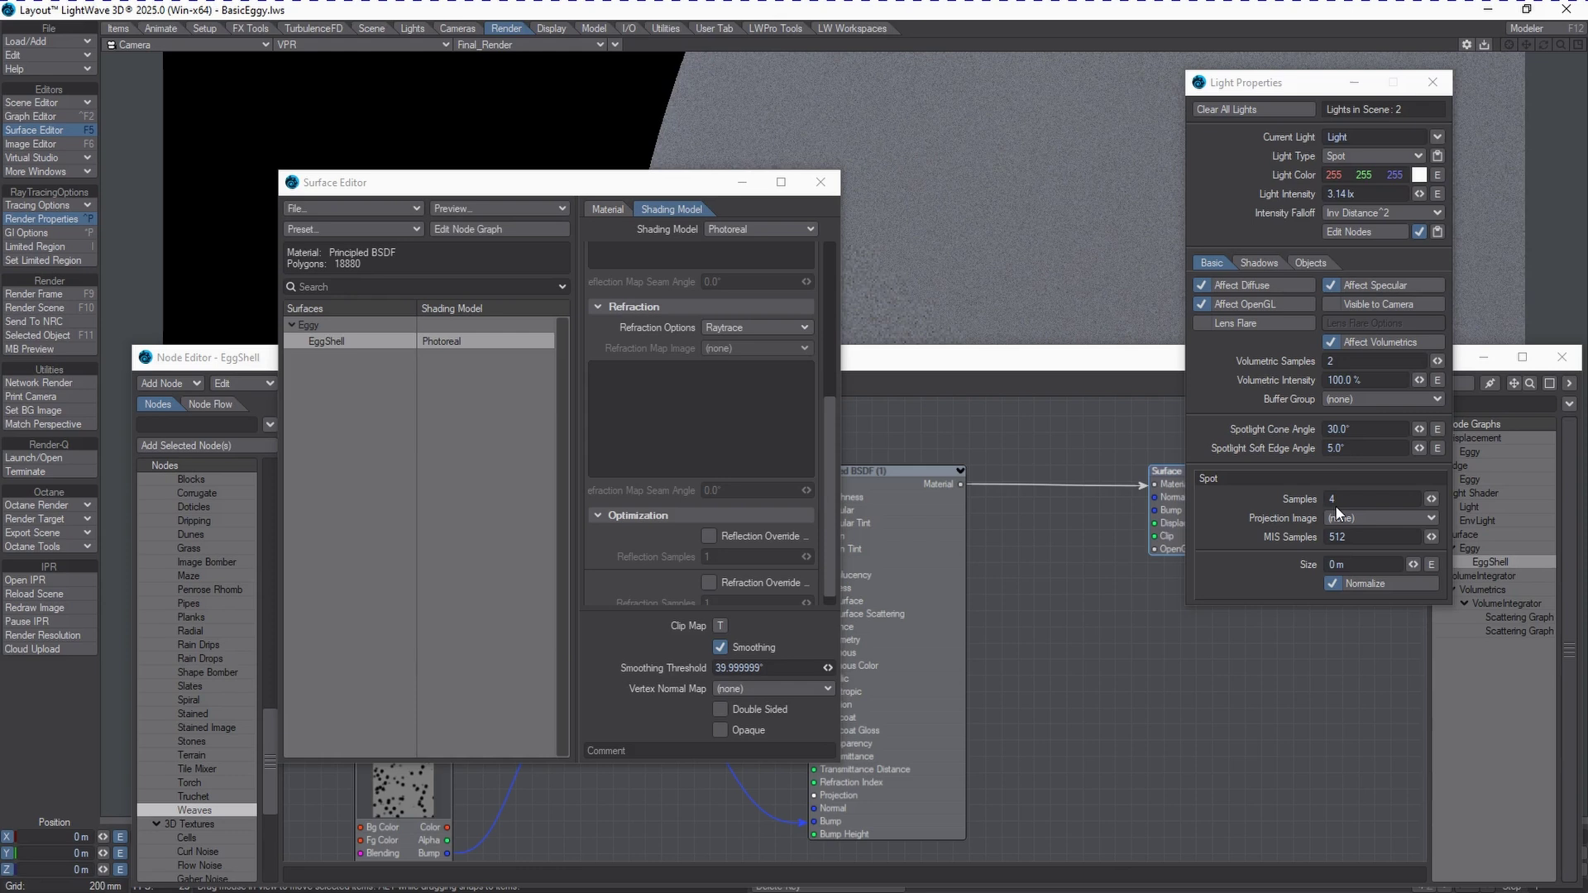
Check the projection image options, leaving none, and open the light's shader node graph
click(1355, 519)
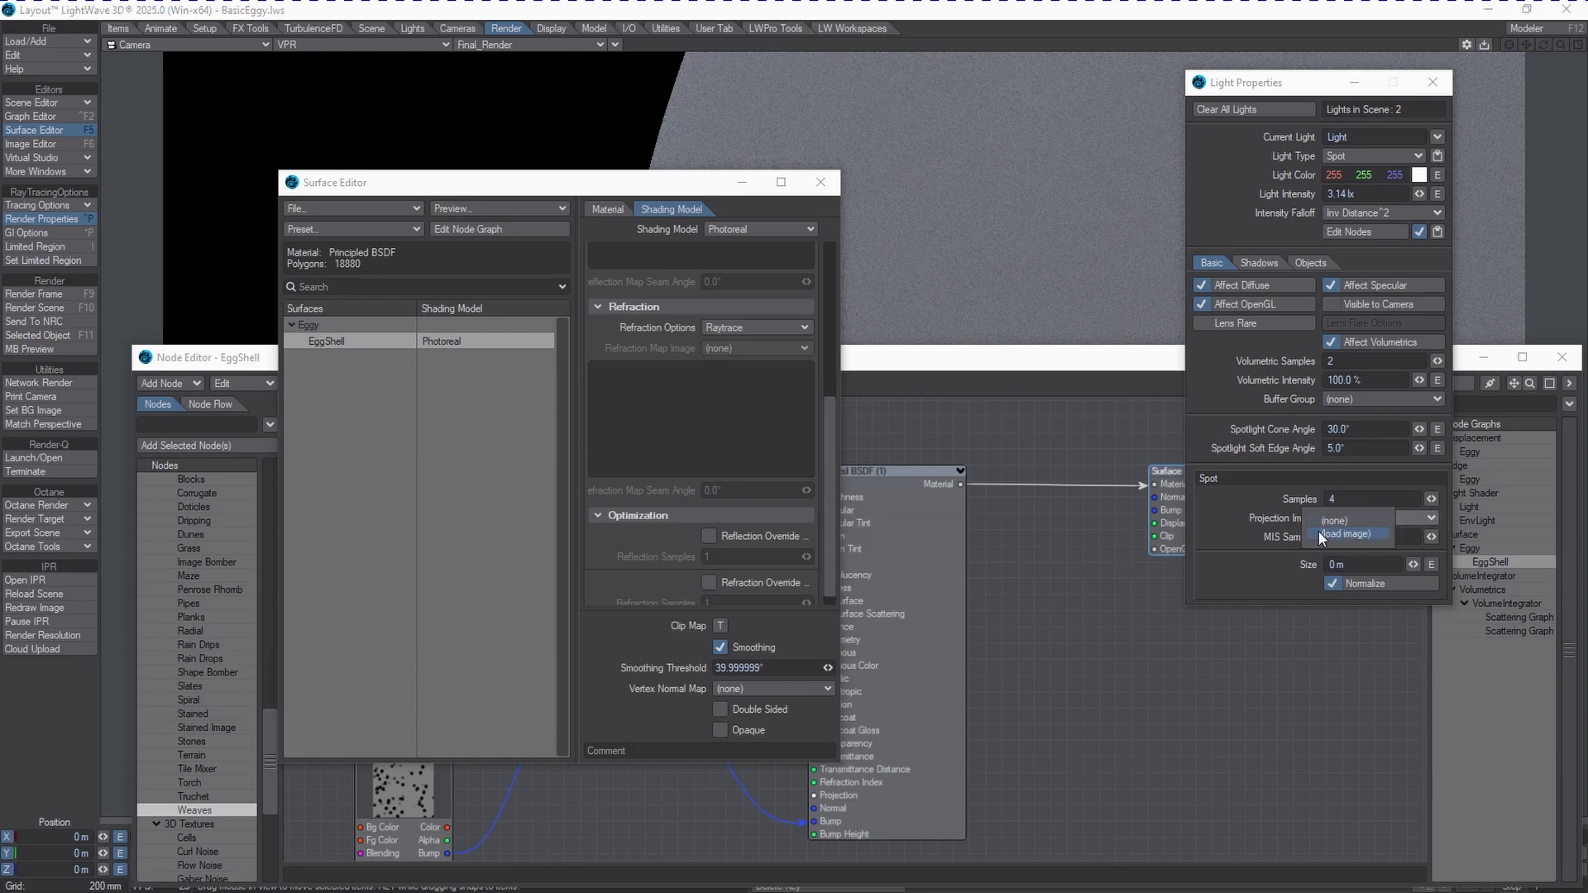
click(1262, 539)
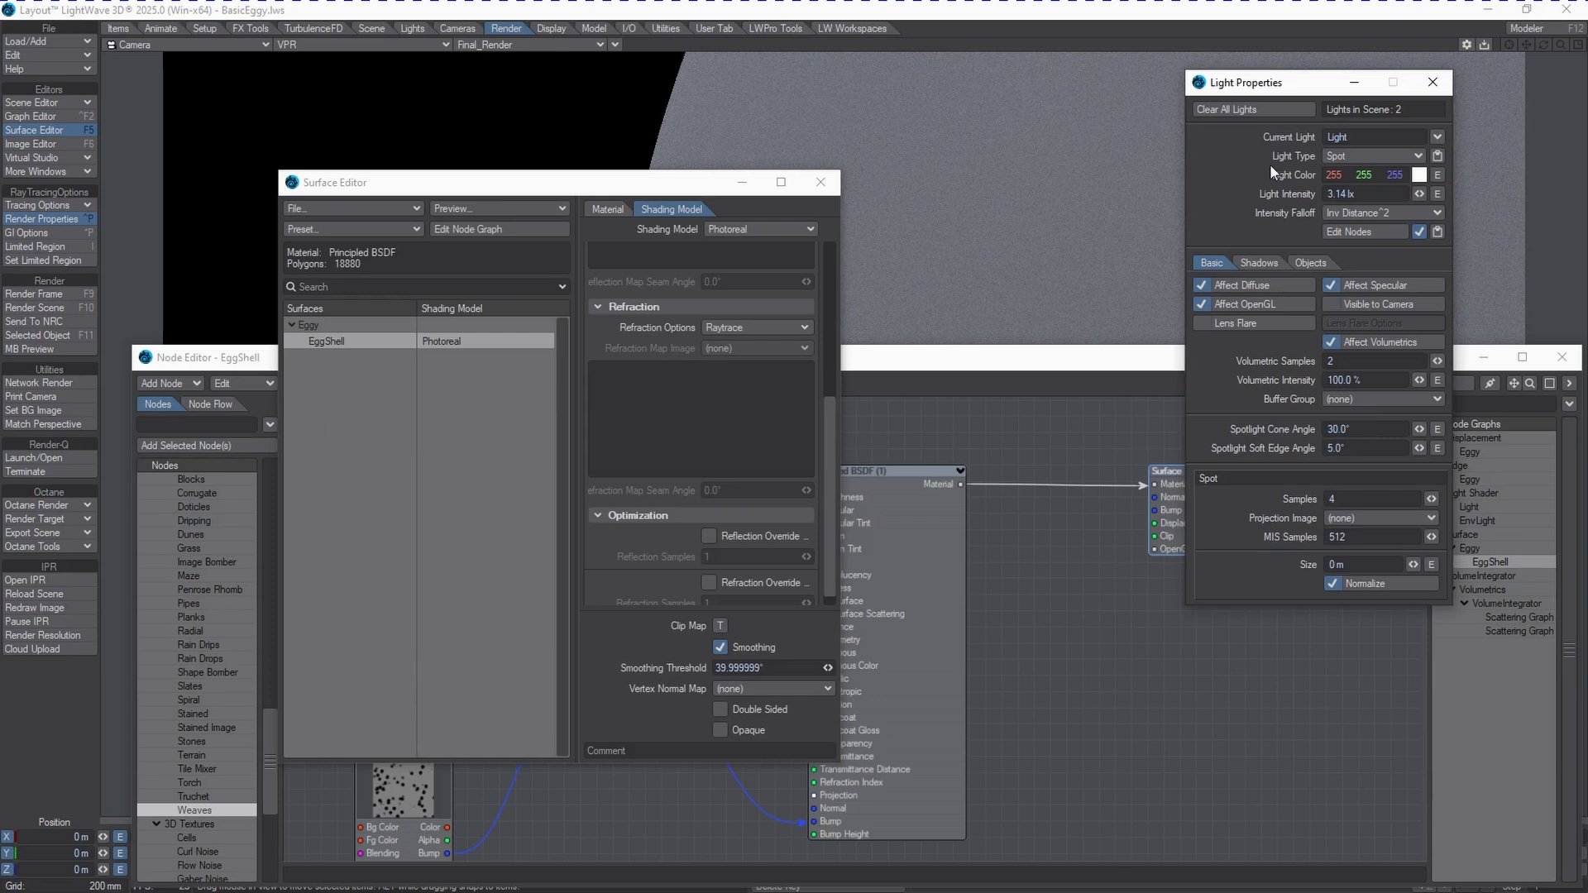
click(1369, 232)
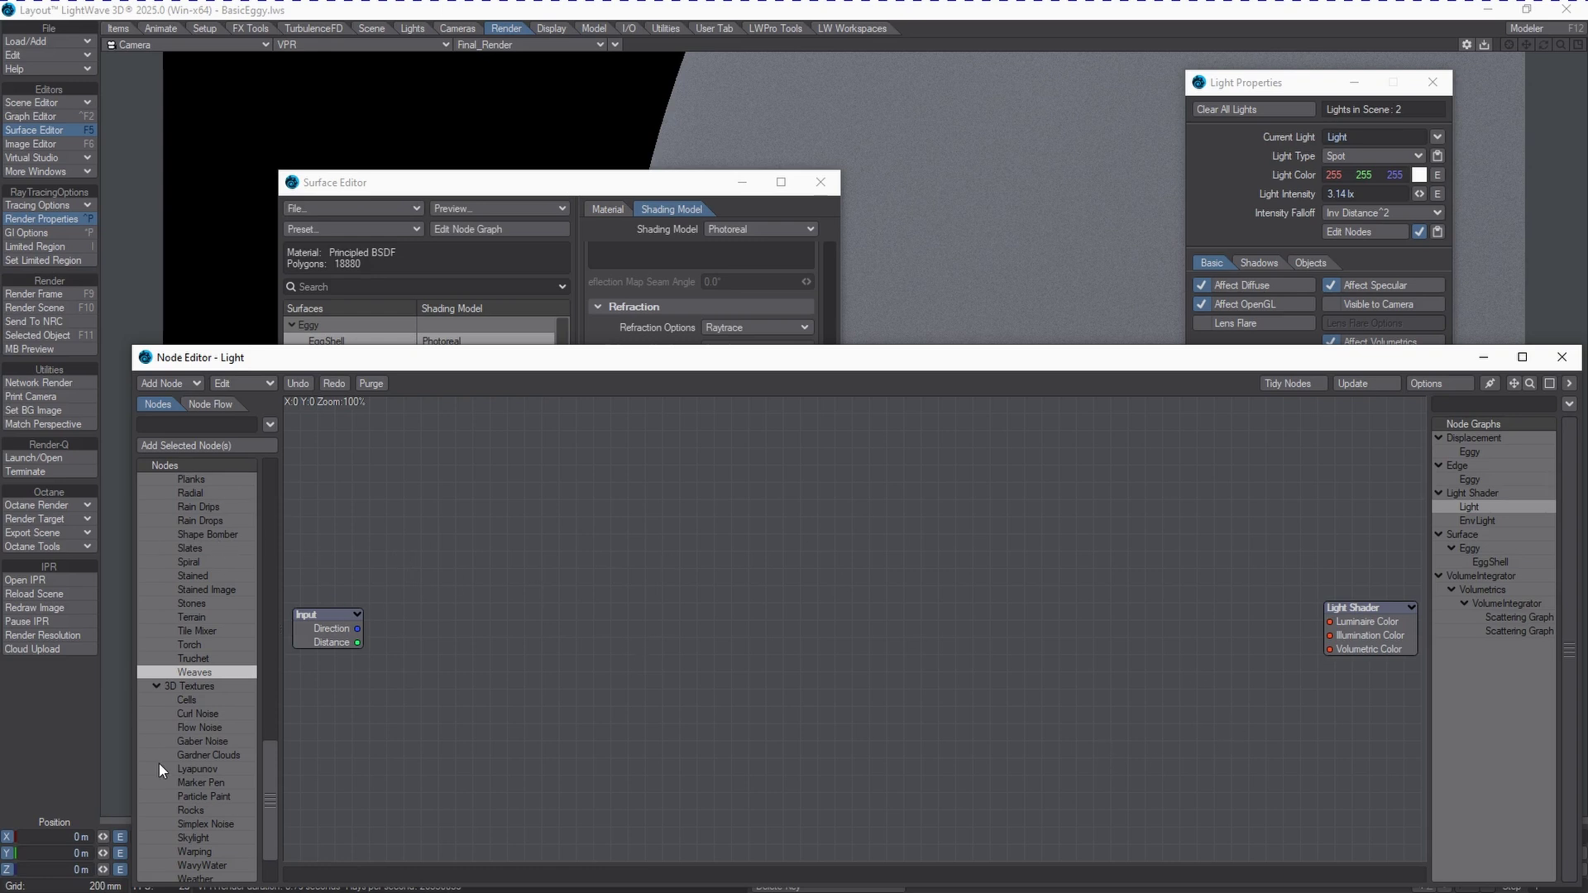
Scroll through the light Node Editor's node list, then close the light's node graph
scroll(226, 587, up, 3)
scroll(226, 587, up, 4)
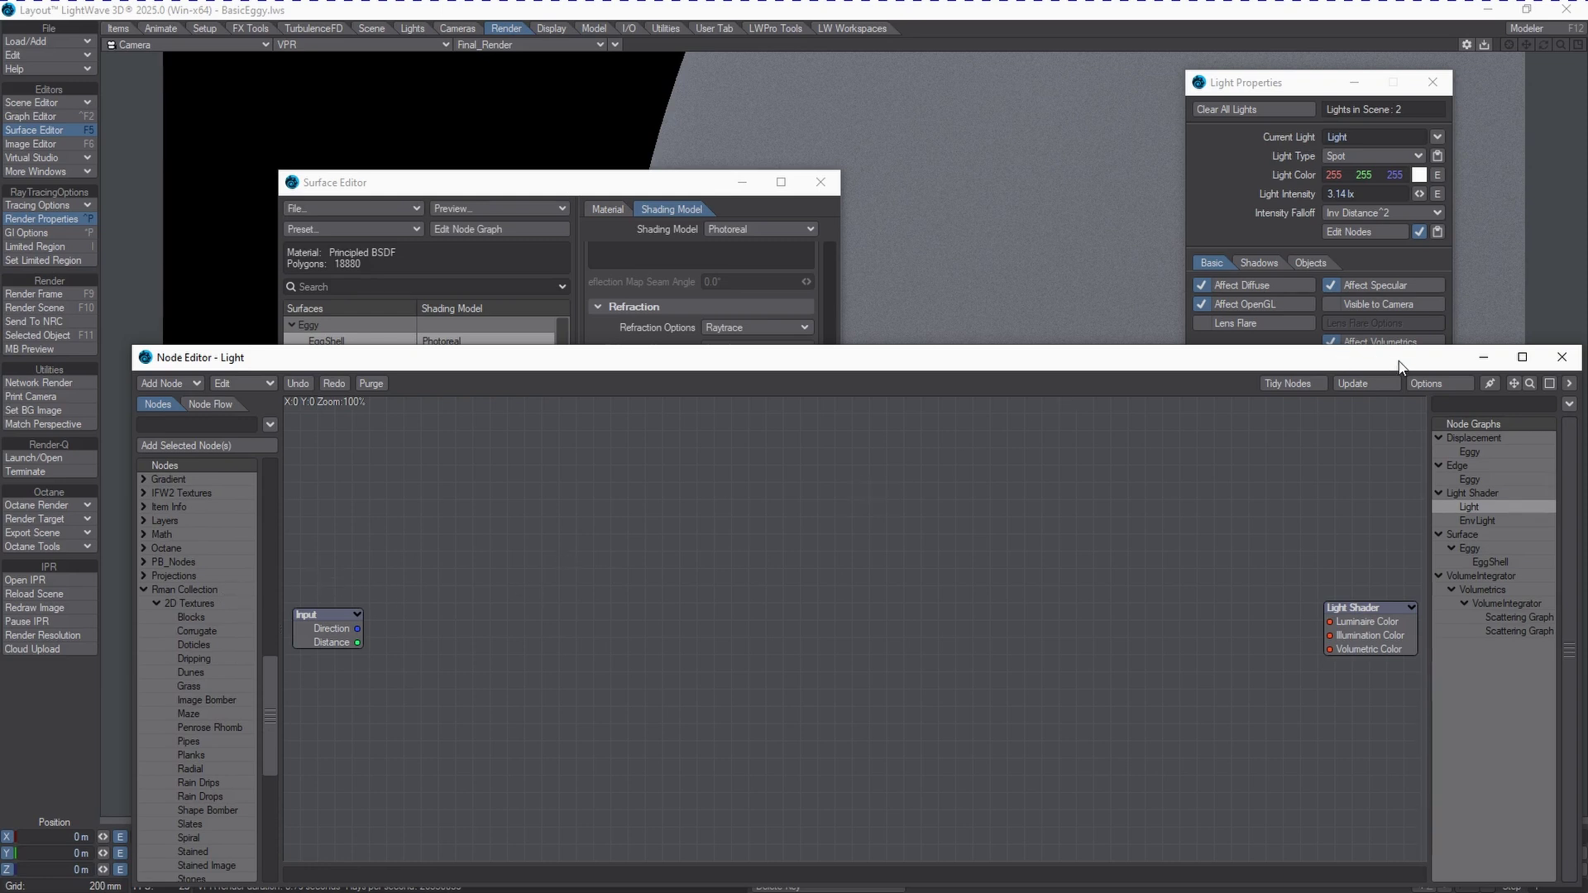
click(1561, 357)
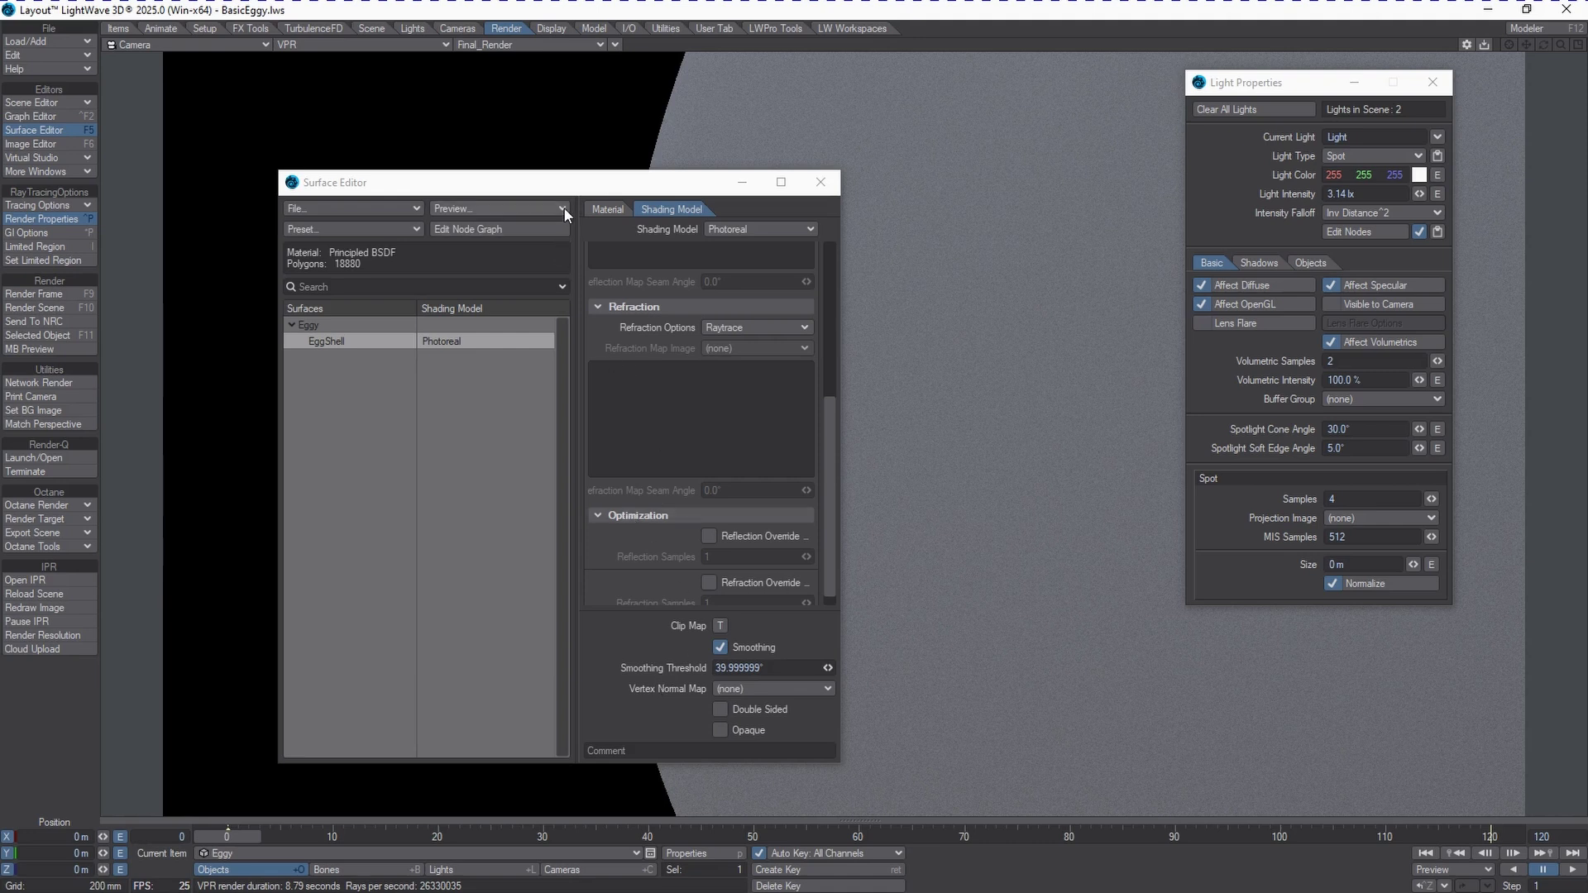
Move the Surface Editor up and left, then reopen and reposition the EggShell node graph
drag(565, 192, 460, 137)
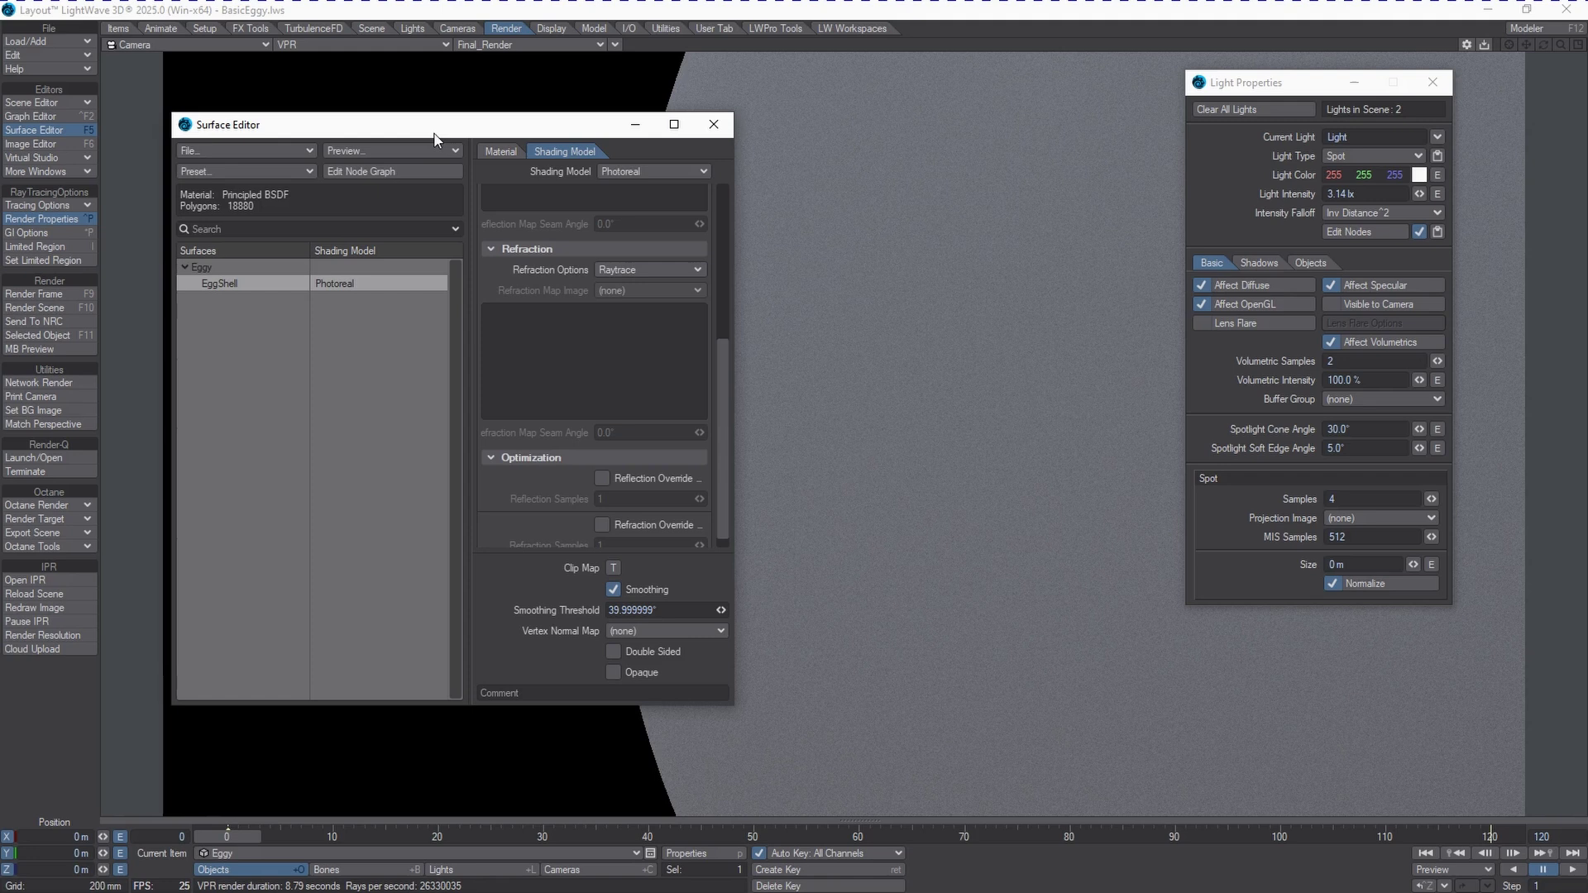
drag(434, 133, 424, 129)
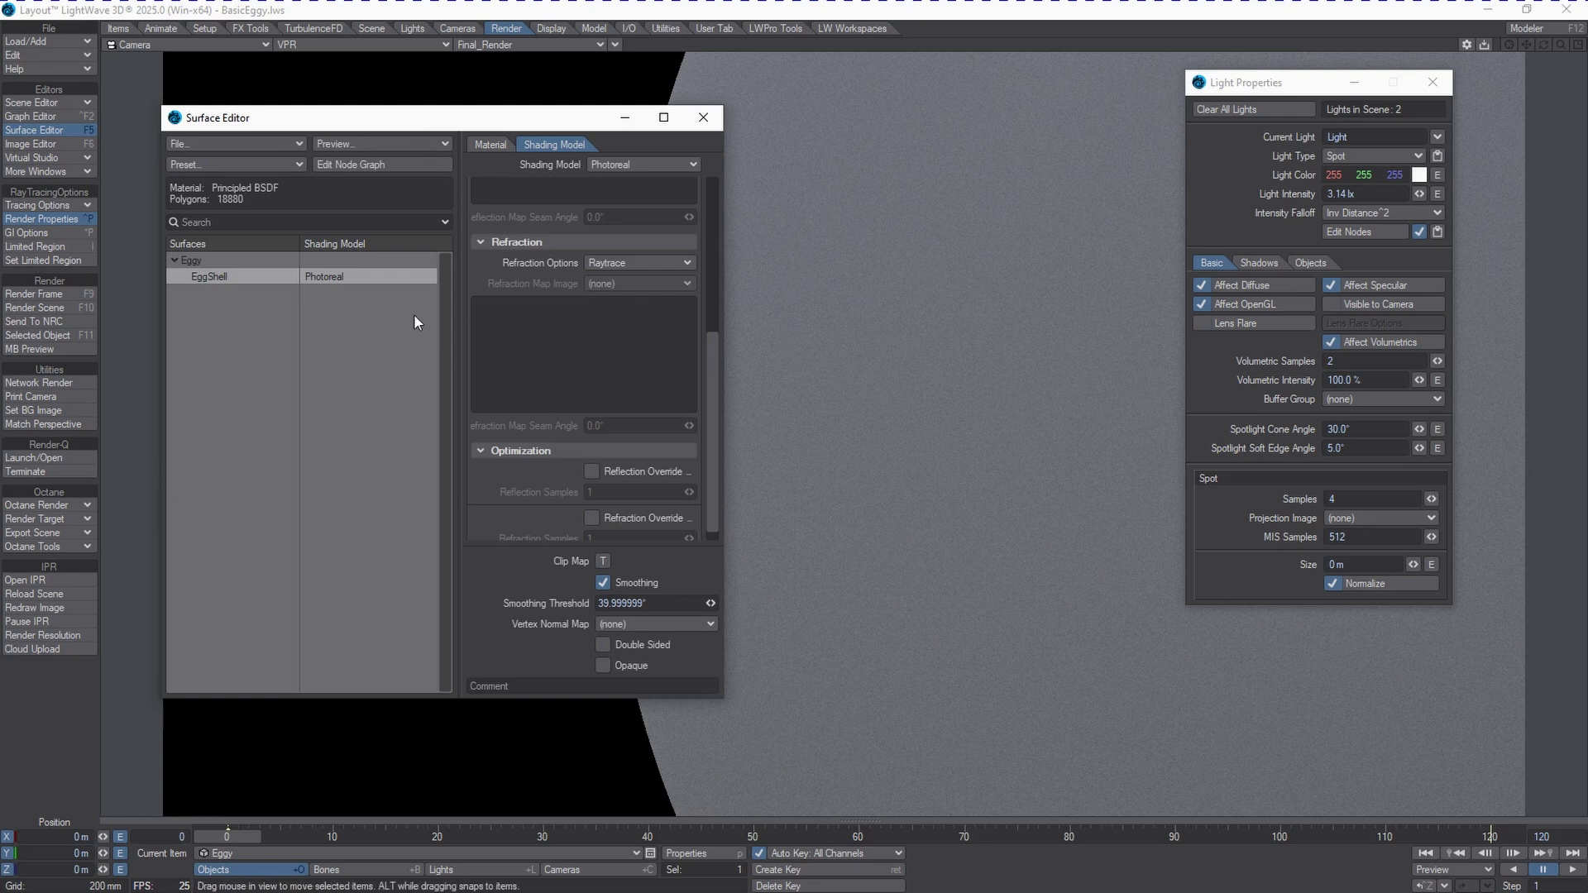
double_click(265, 275)
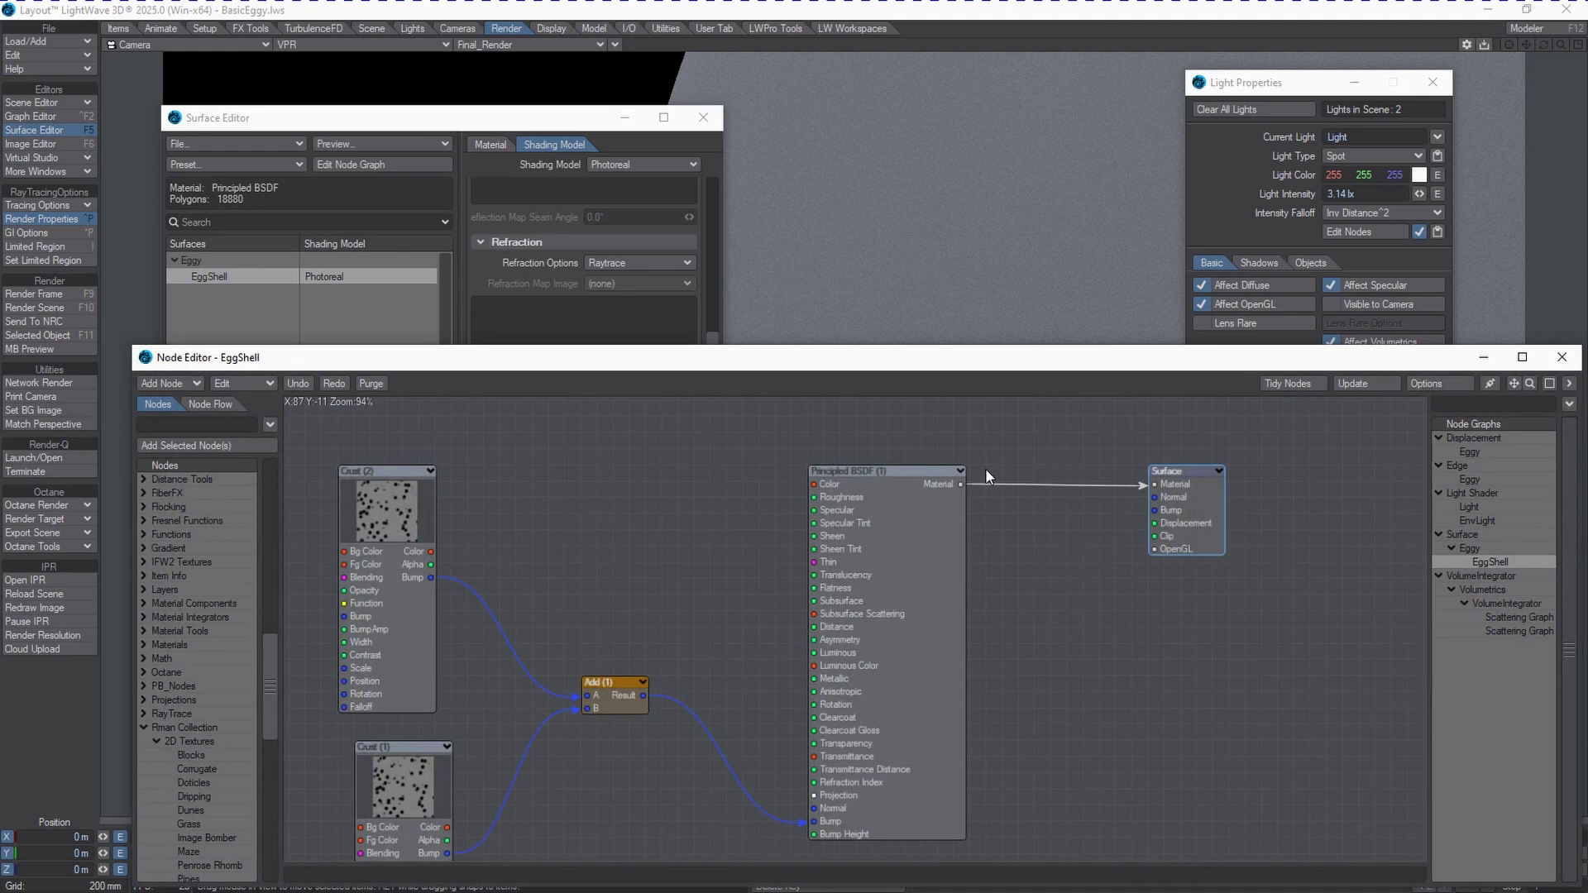
drag(279, 360, 311, 324)
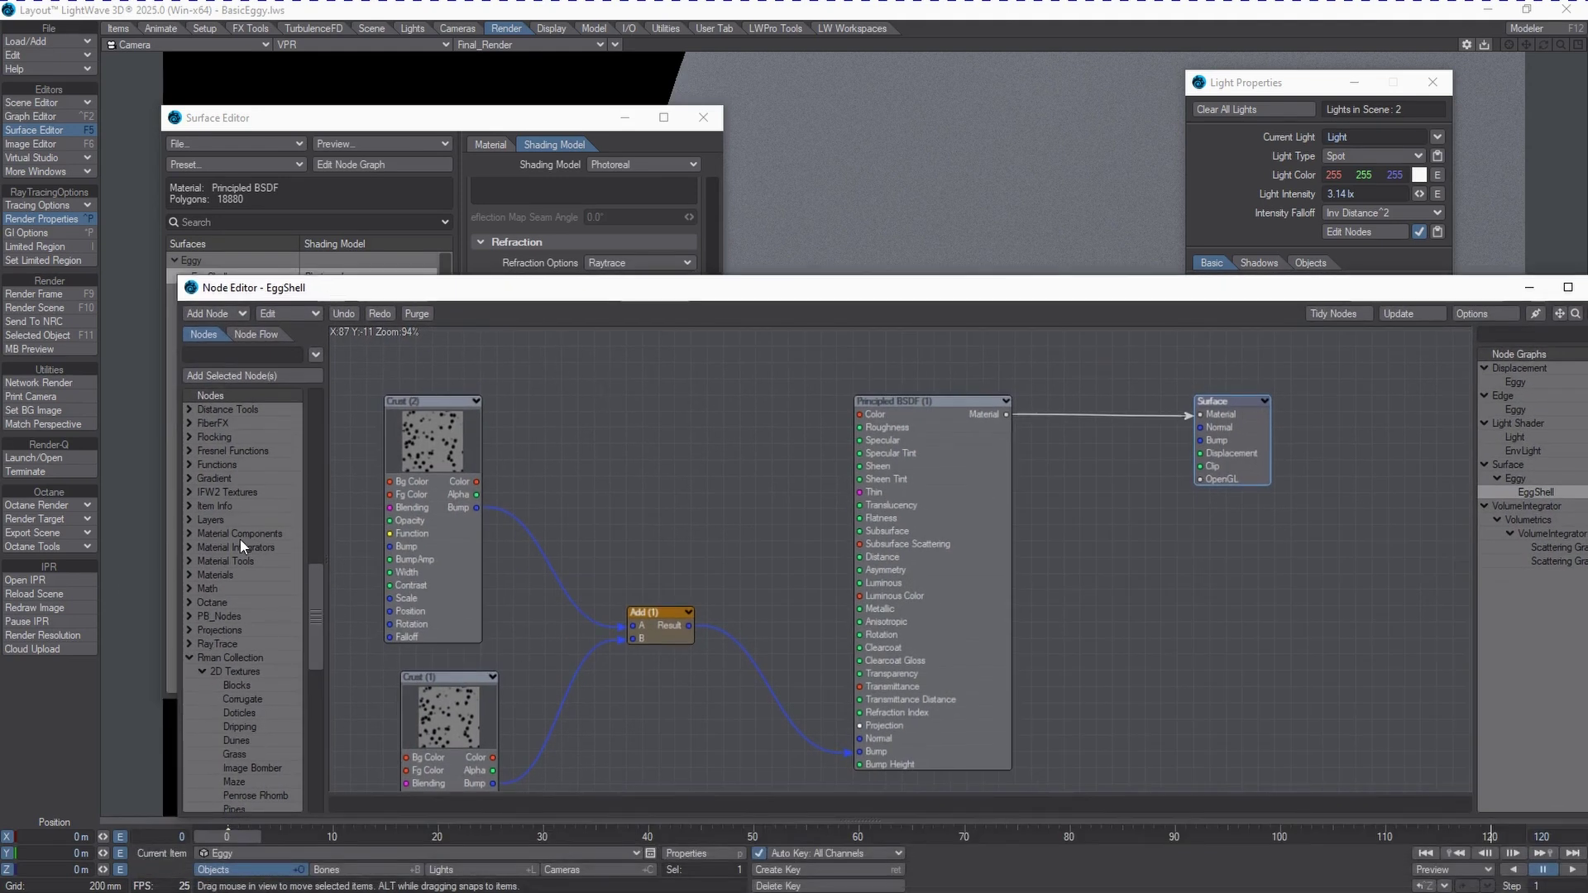
Collapse Rman Collection, select the DP Filter group, and widen the available nodes list
click(188, 658)
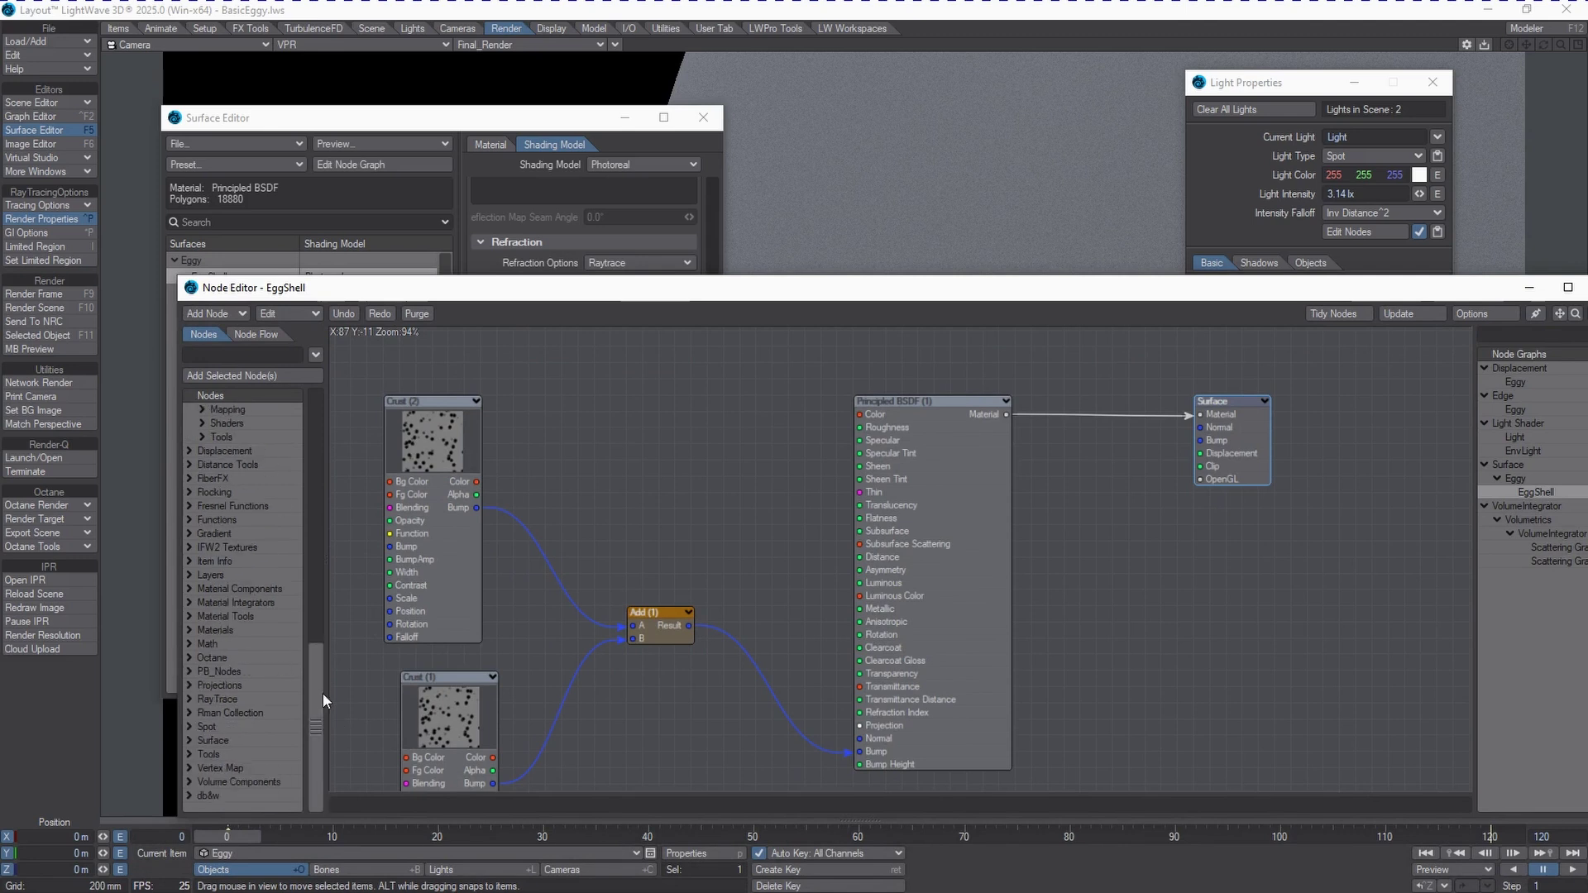
drag(323, 693, 312, 405)
click(216, 476)
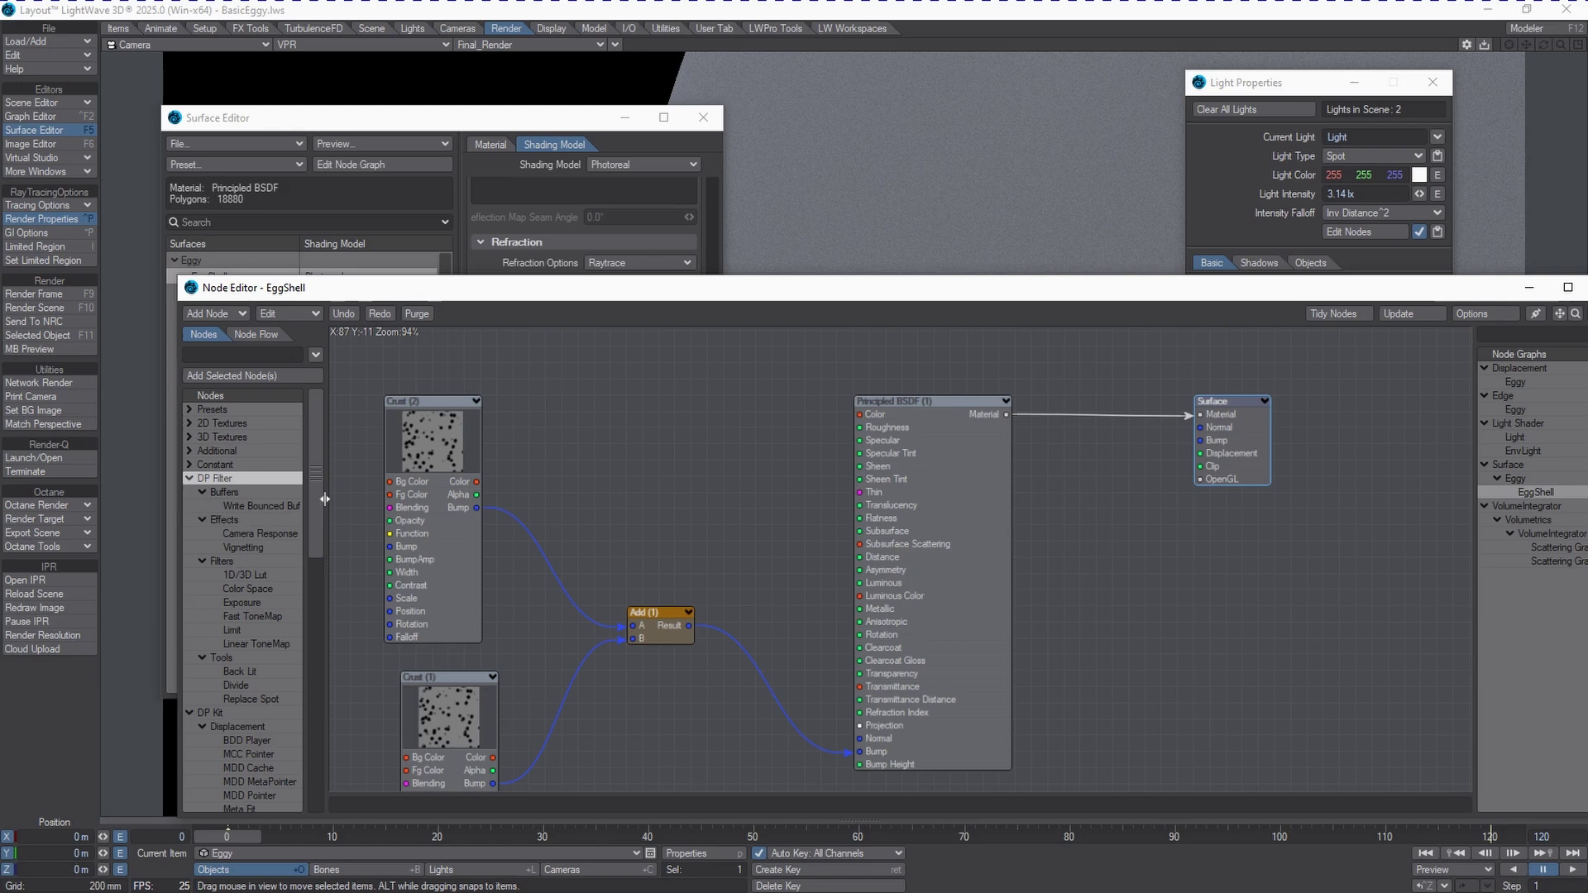
drag(324, 500, 368, 500)
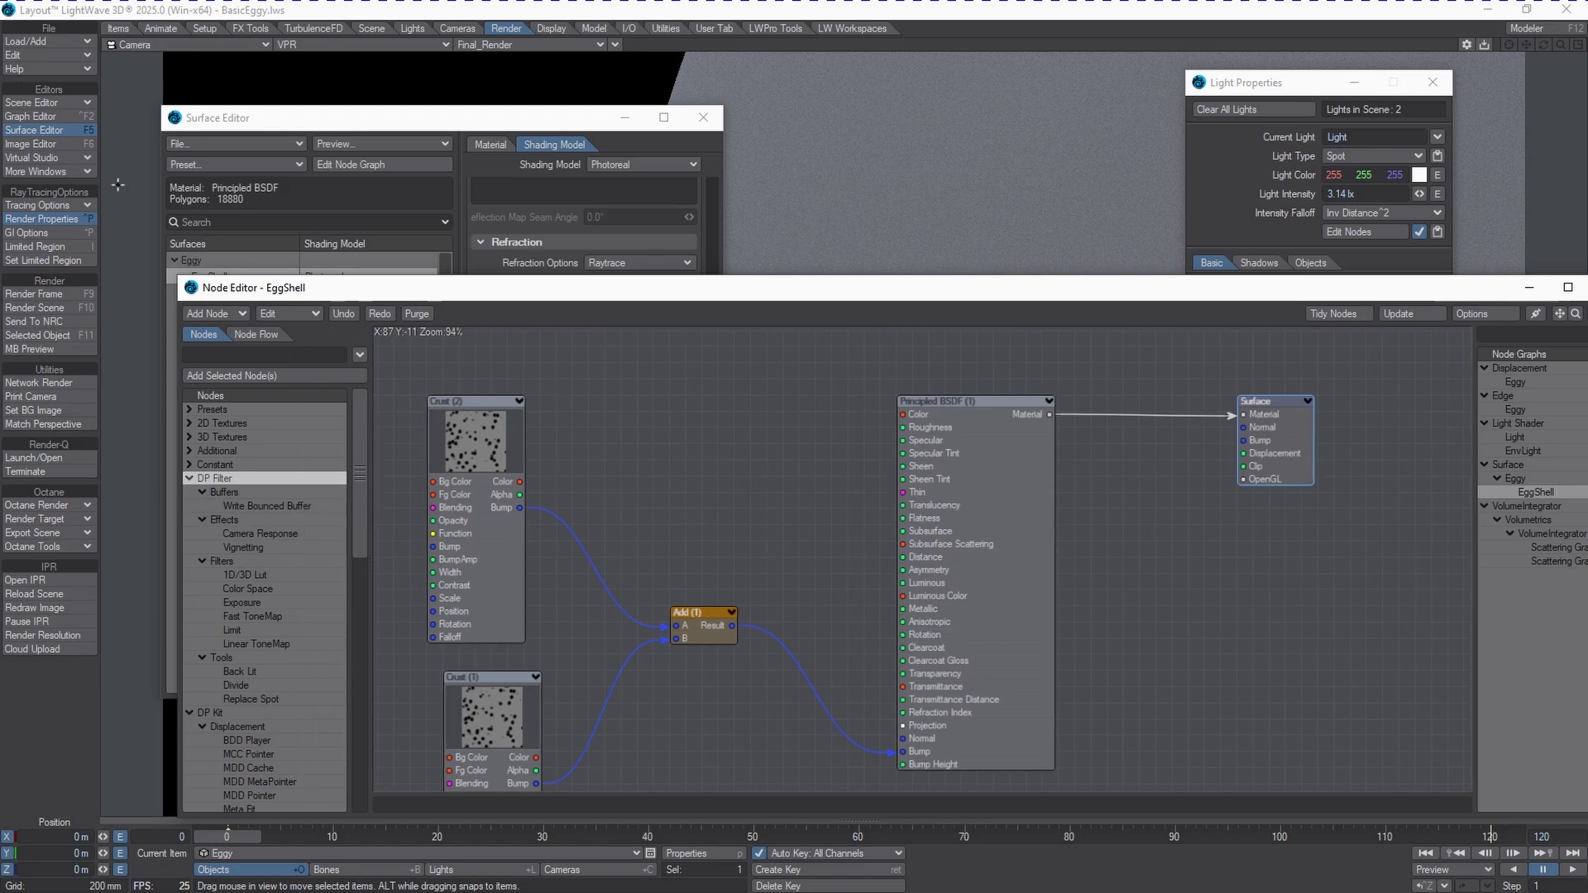
Open Scene > Image Process and add a Node Image Filter
click(369, 28)
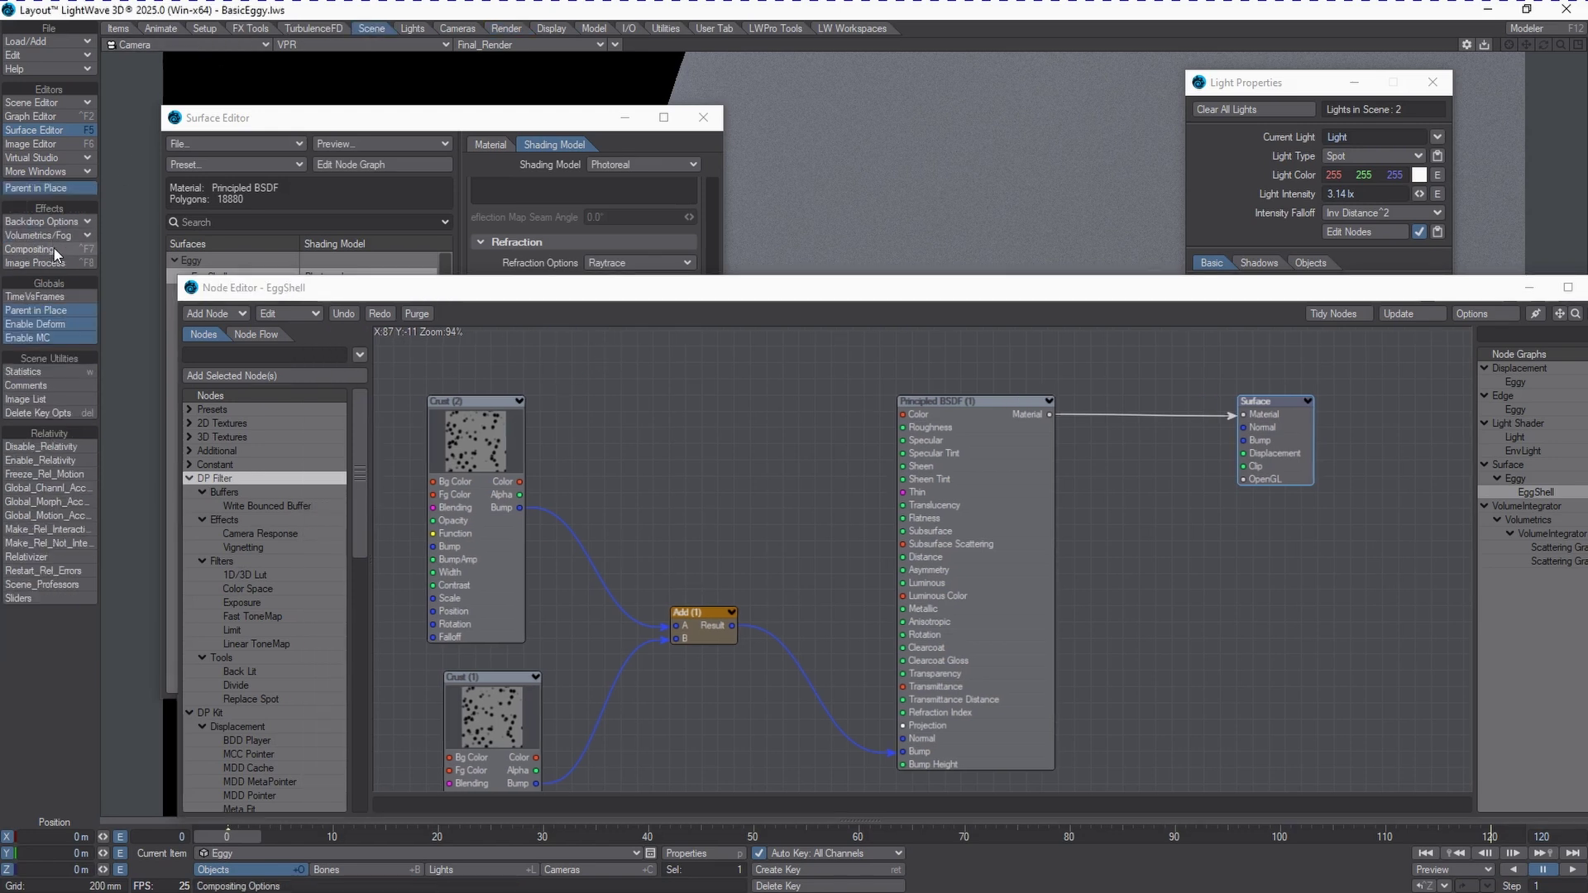
click(53, 262)
click(1272, 588)
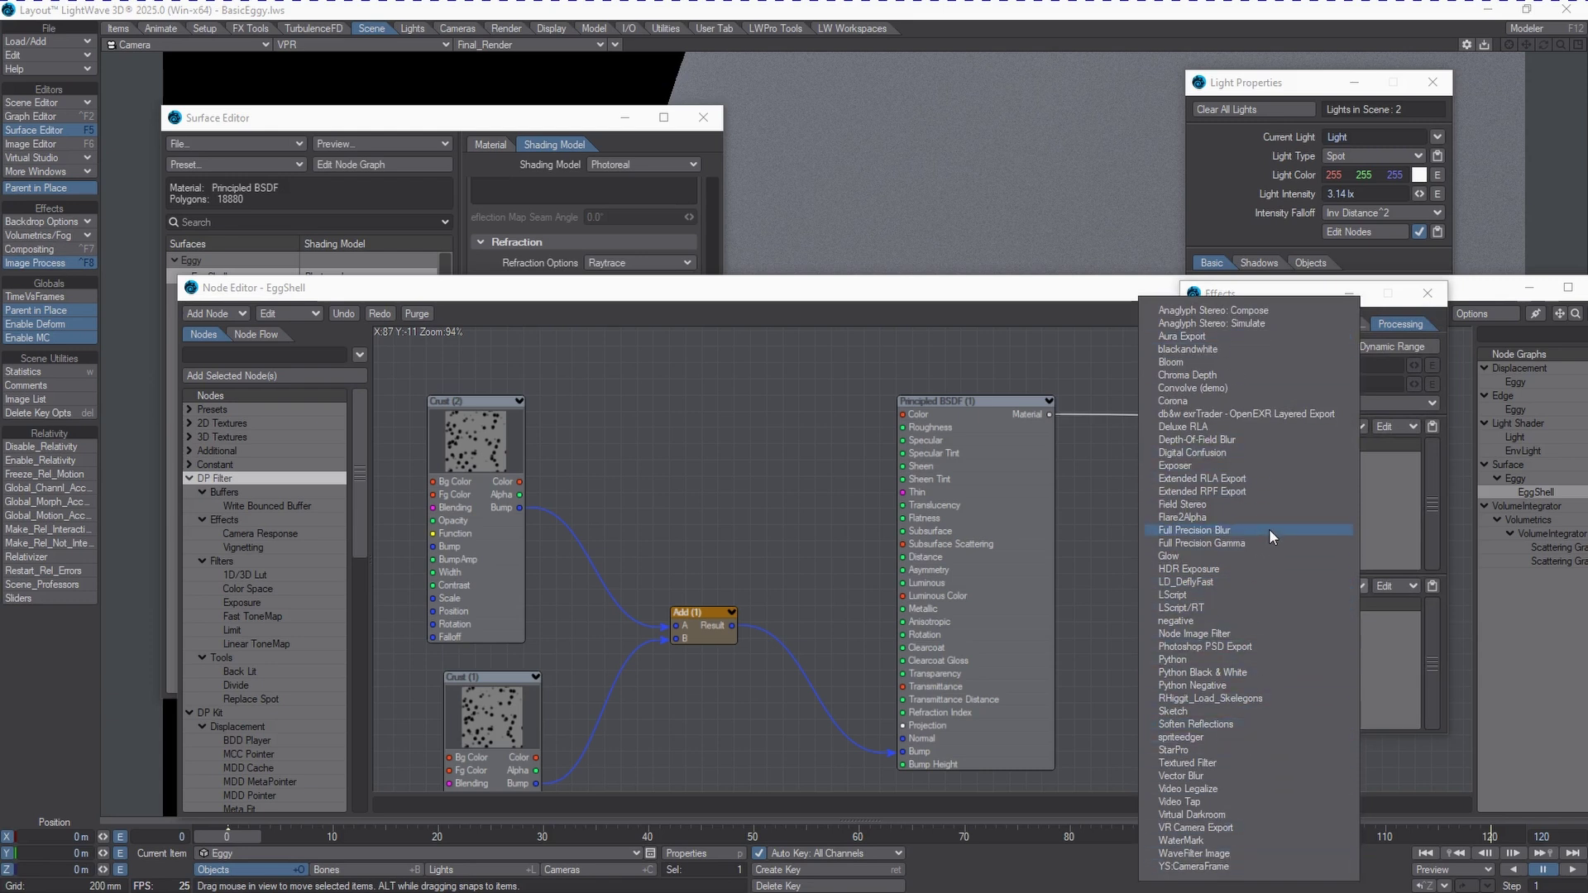
click(1223, 635)
Open the Node Image Filter's node graph, close it, then remove the filter
double_click(1298, 618)
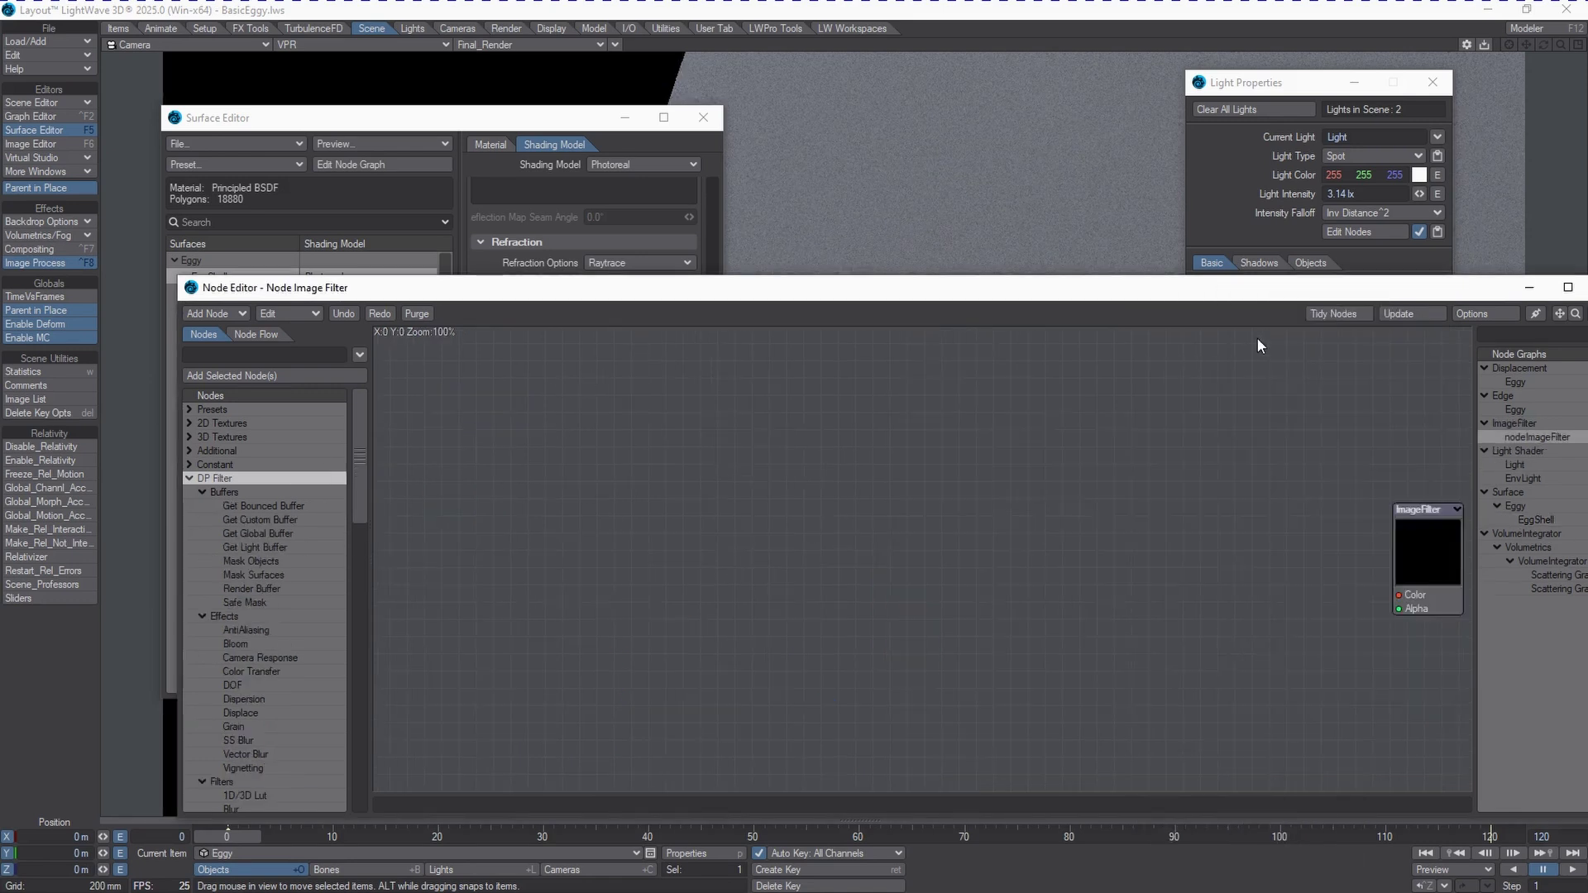
drag(1538, 287, 1291, 300)
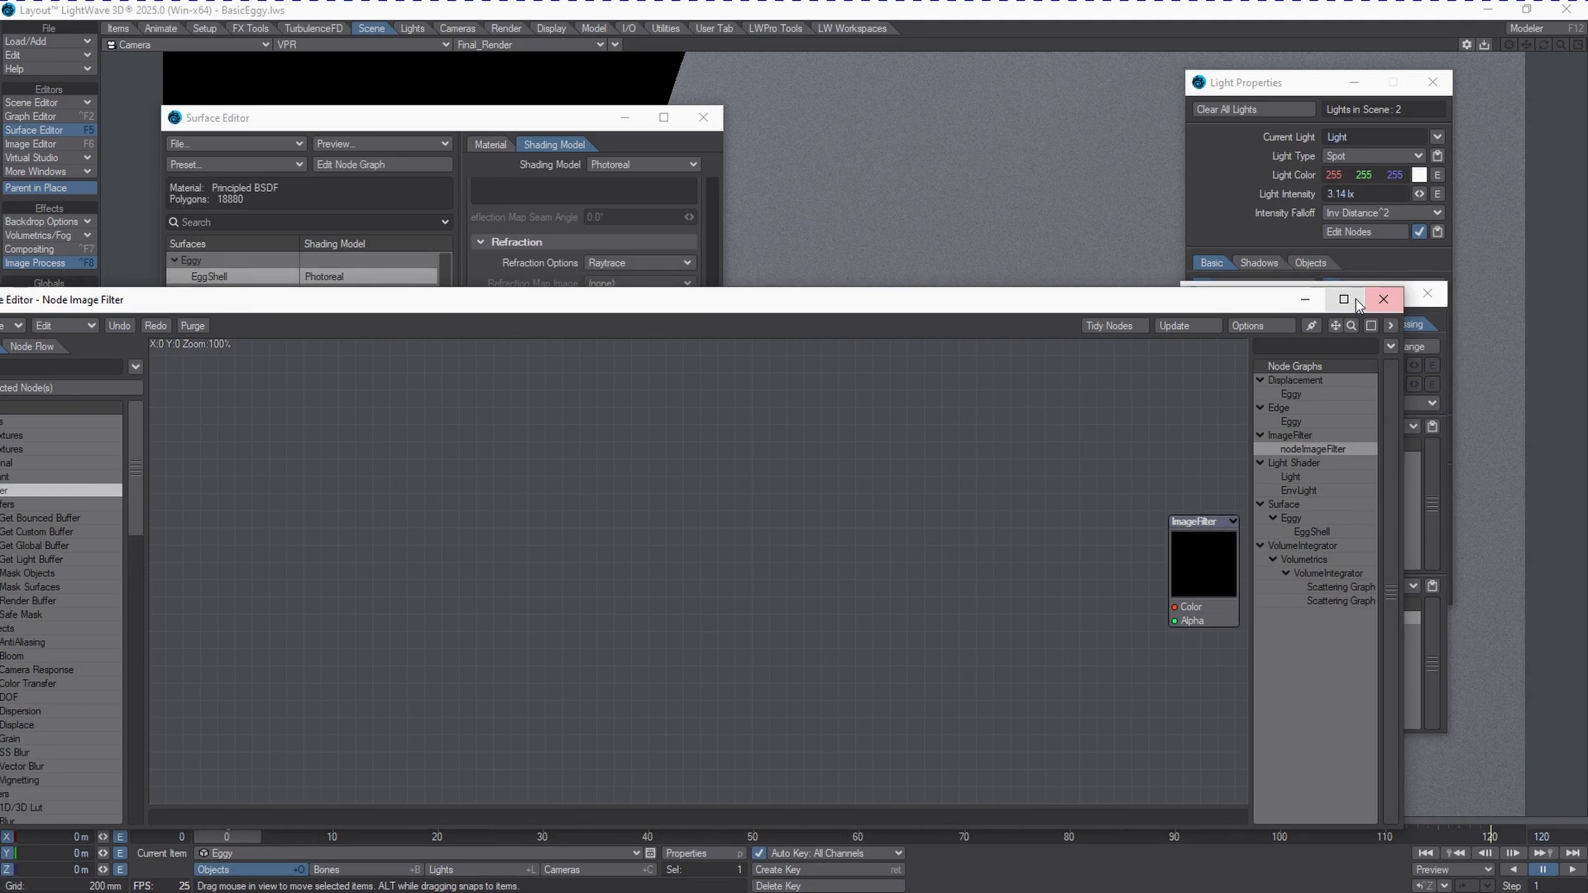
click(1383, 299)
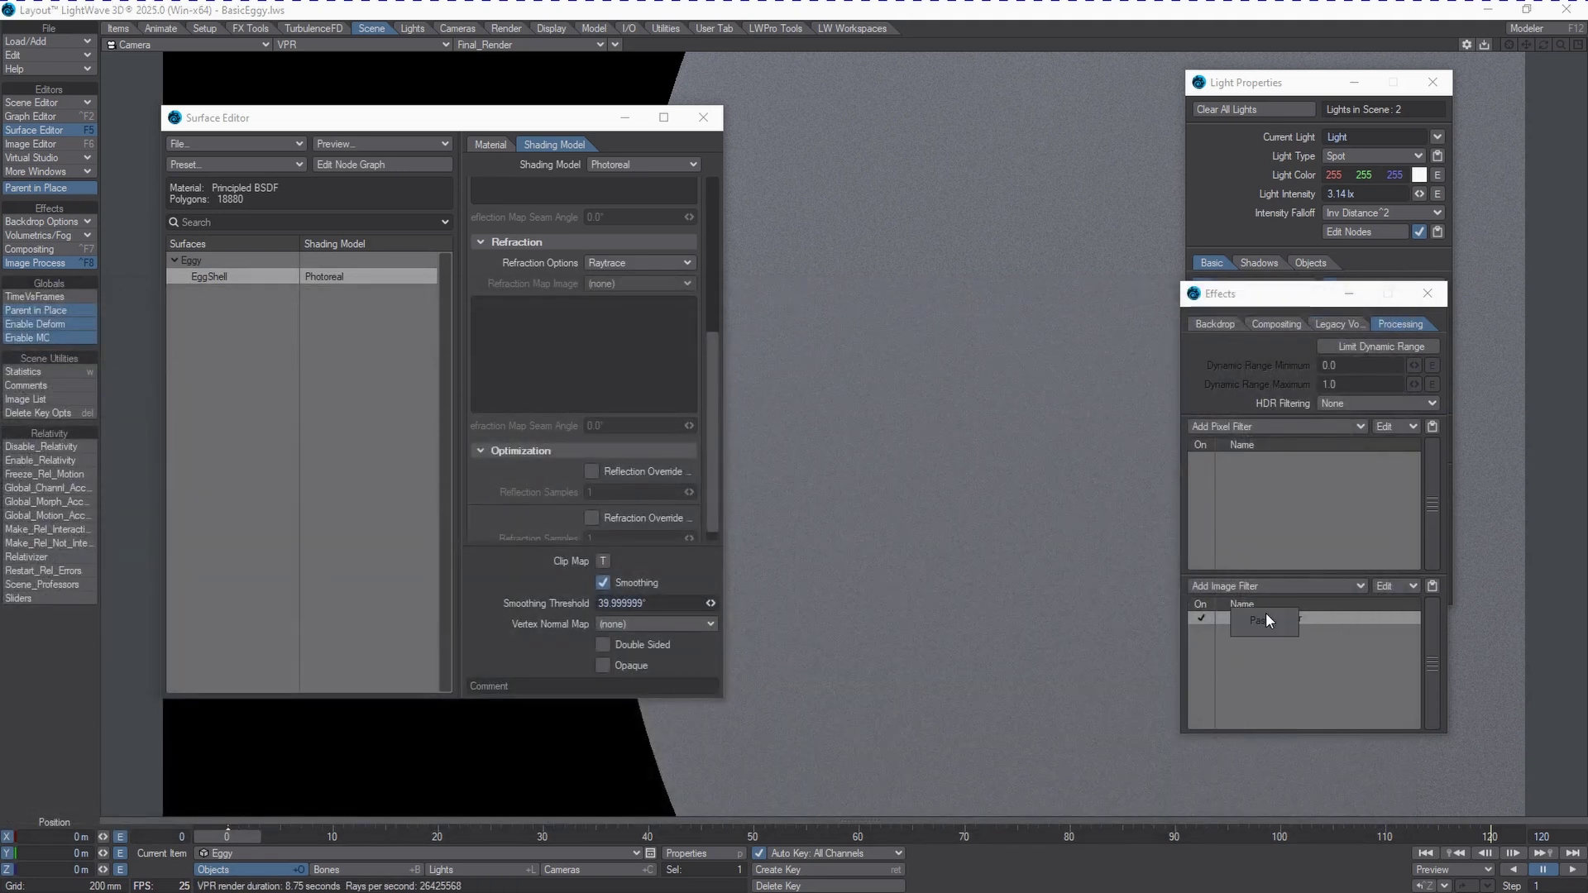
right_click(1346, 617)
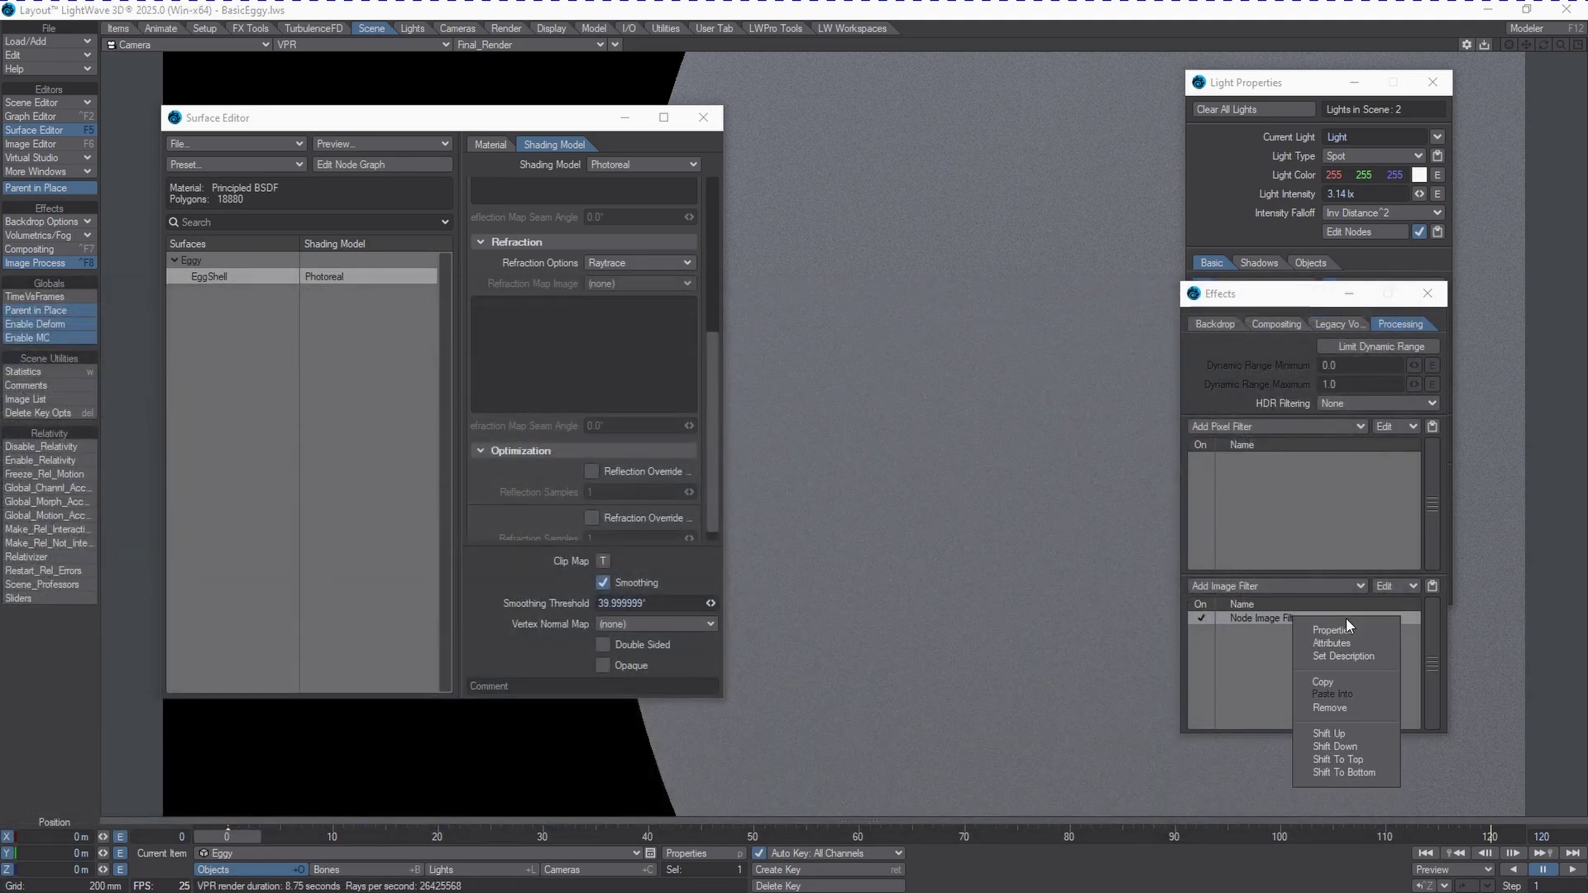
click(1342, 709)
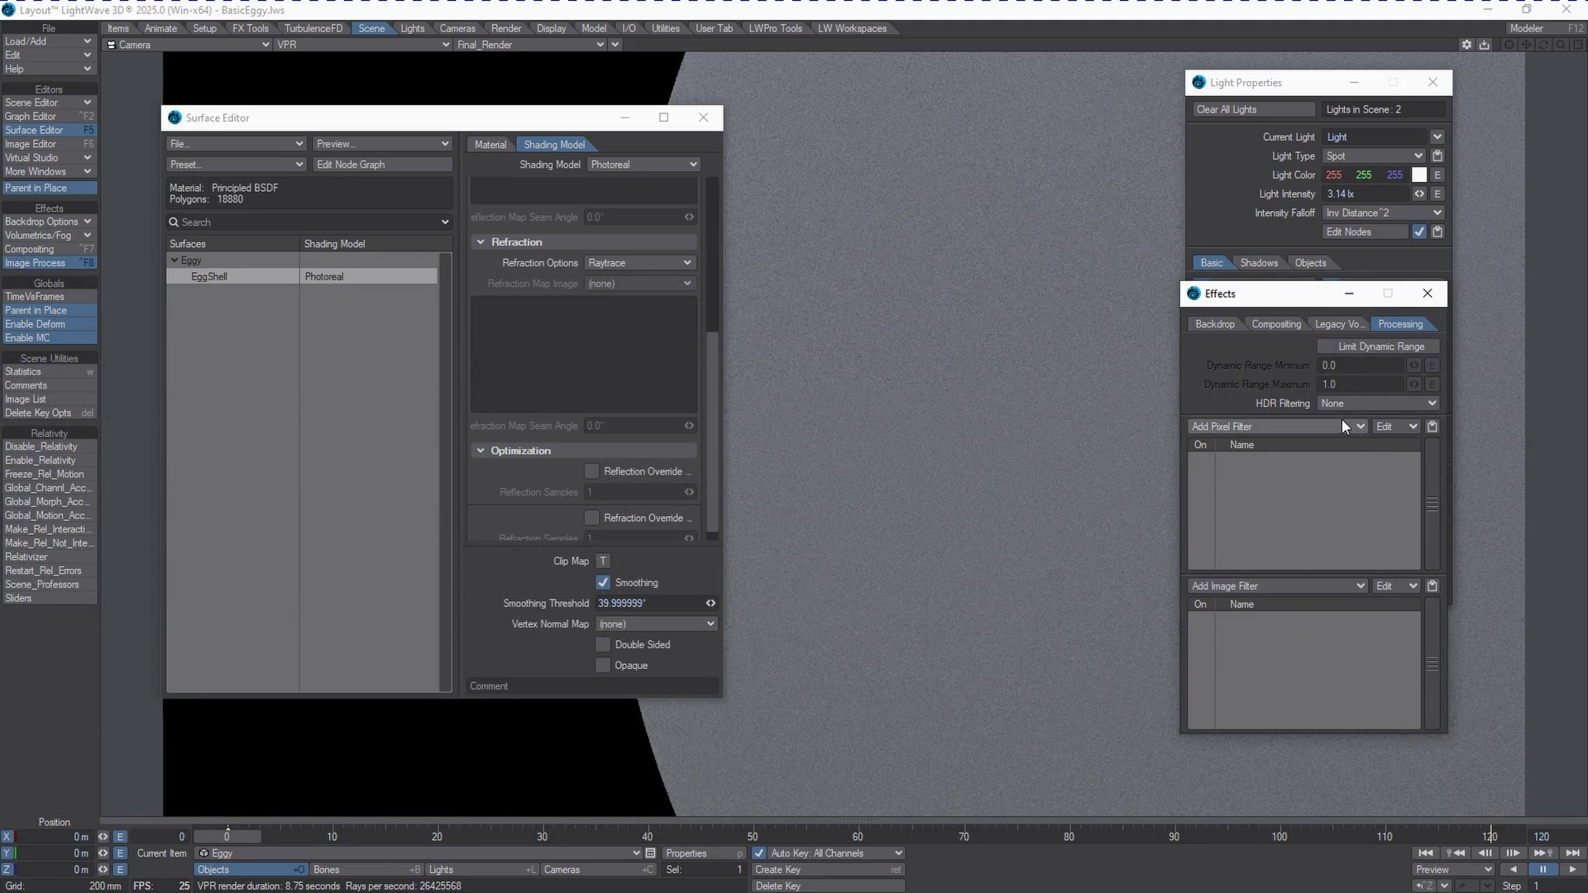
Reopen the EggShell node graph and browse the DP Kit node category
click(232, 278)
click(383, 164)
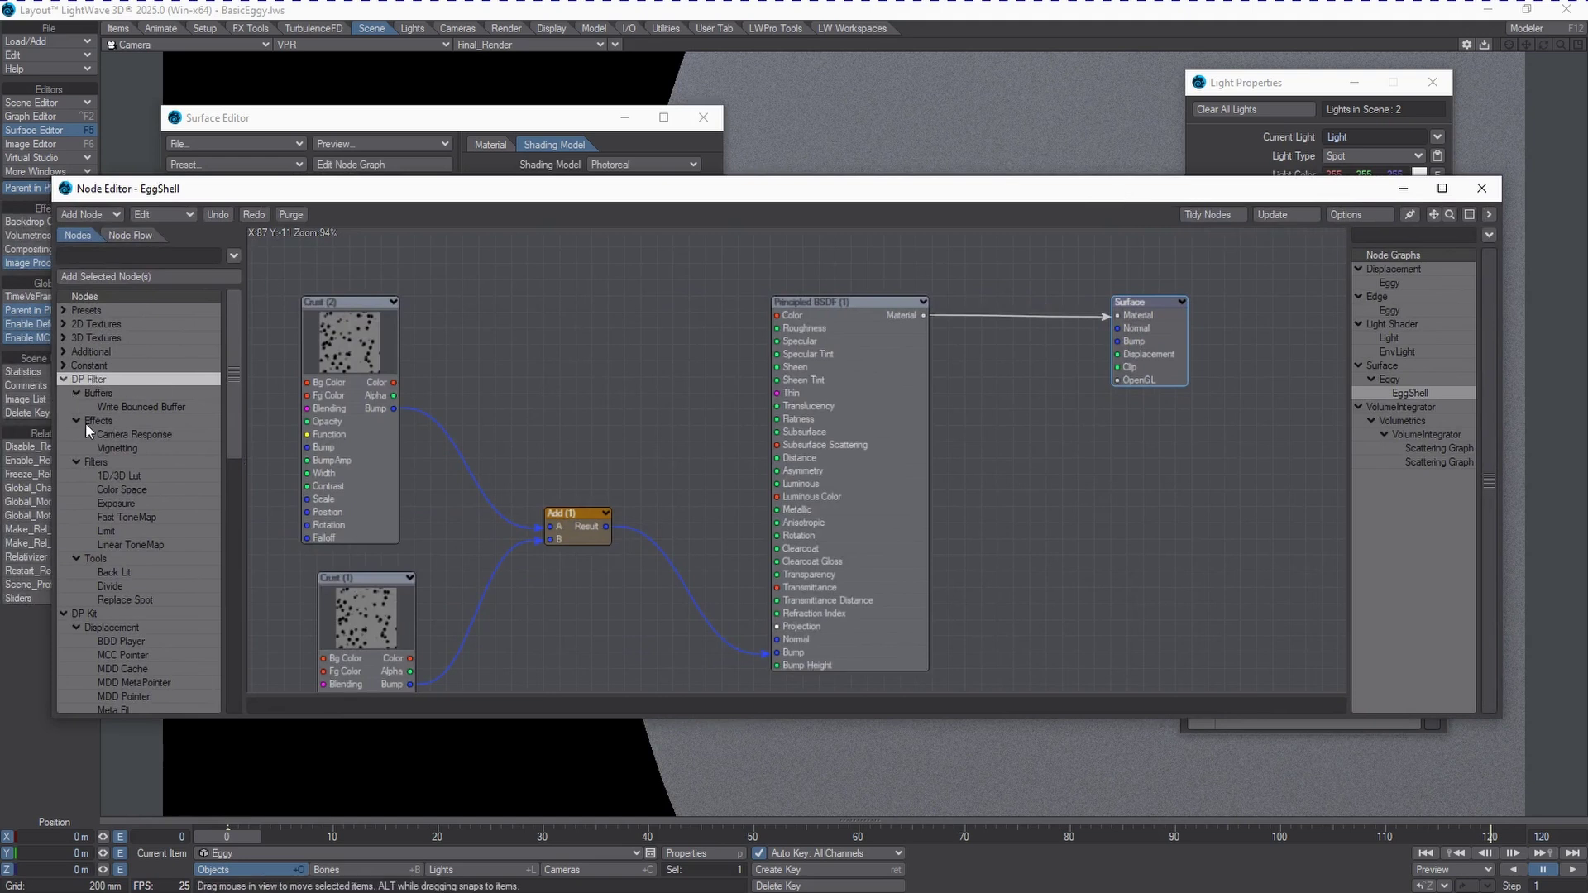
scroll(174, 568, down, 3)
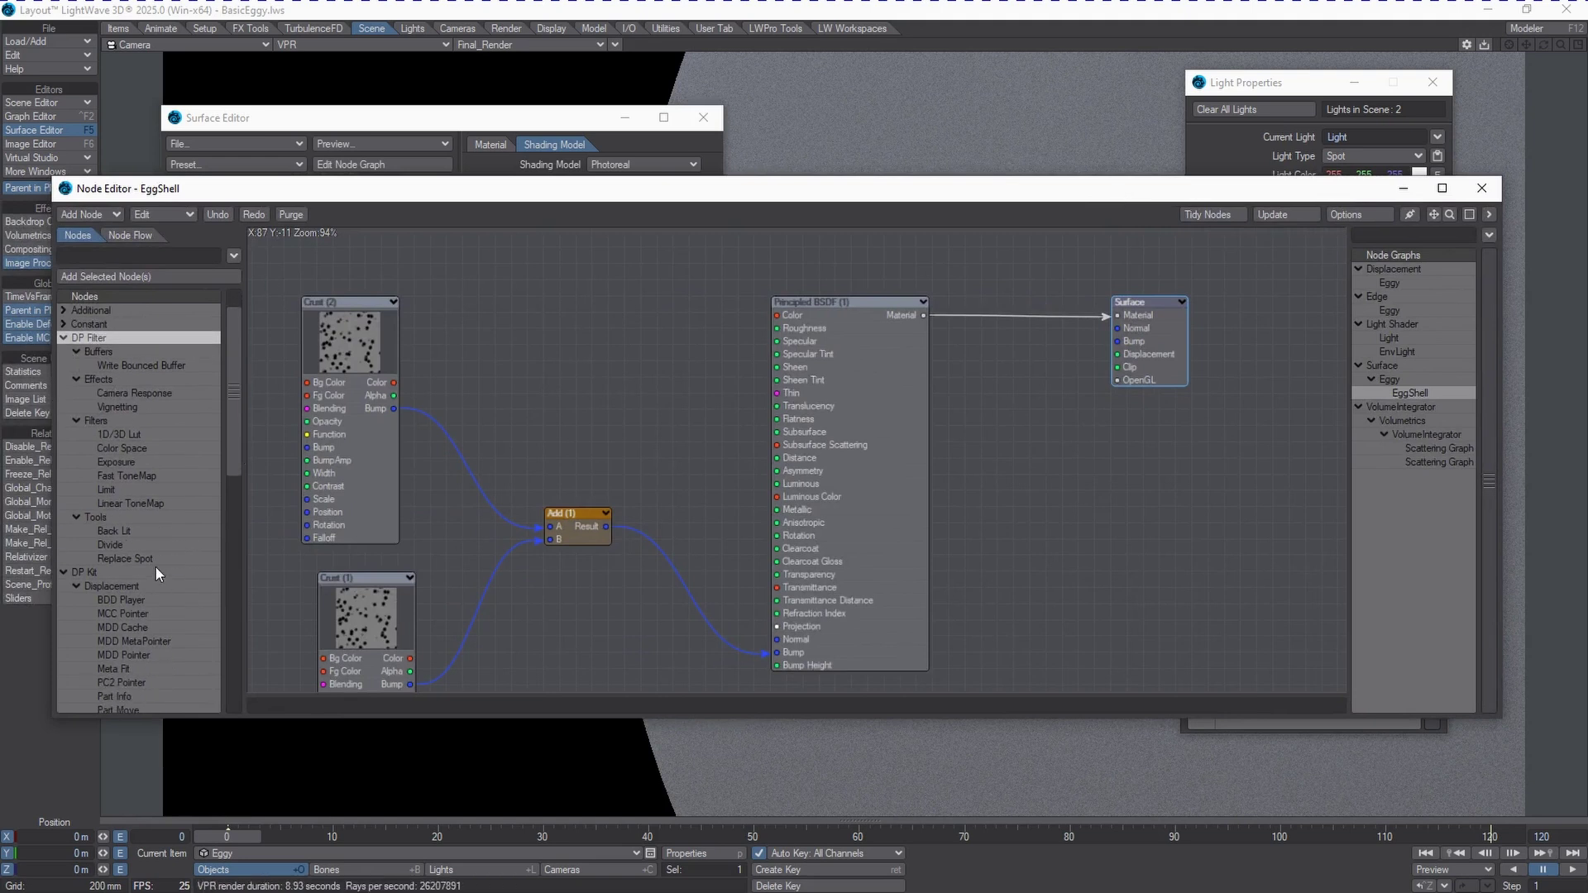
click(91, 519)
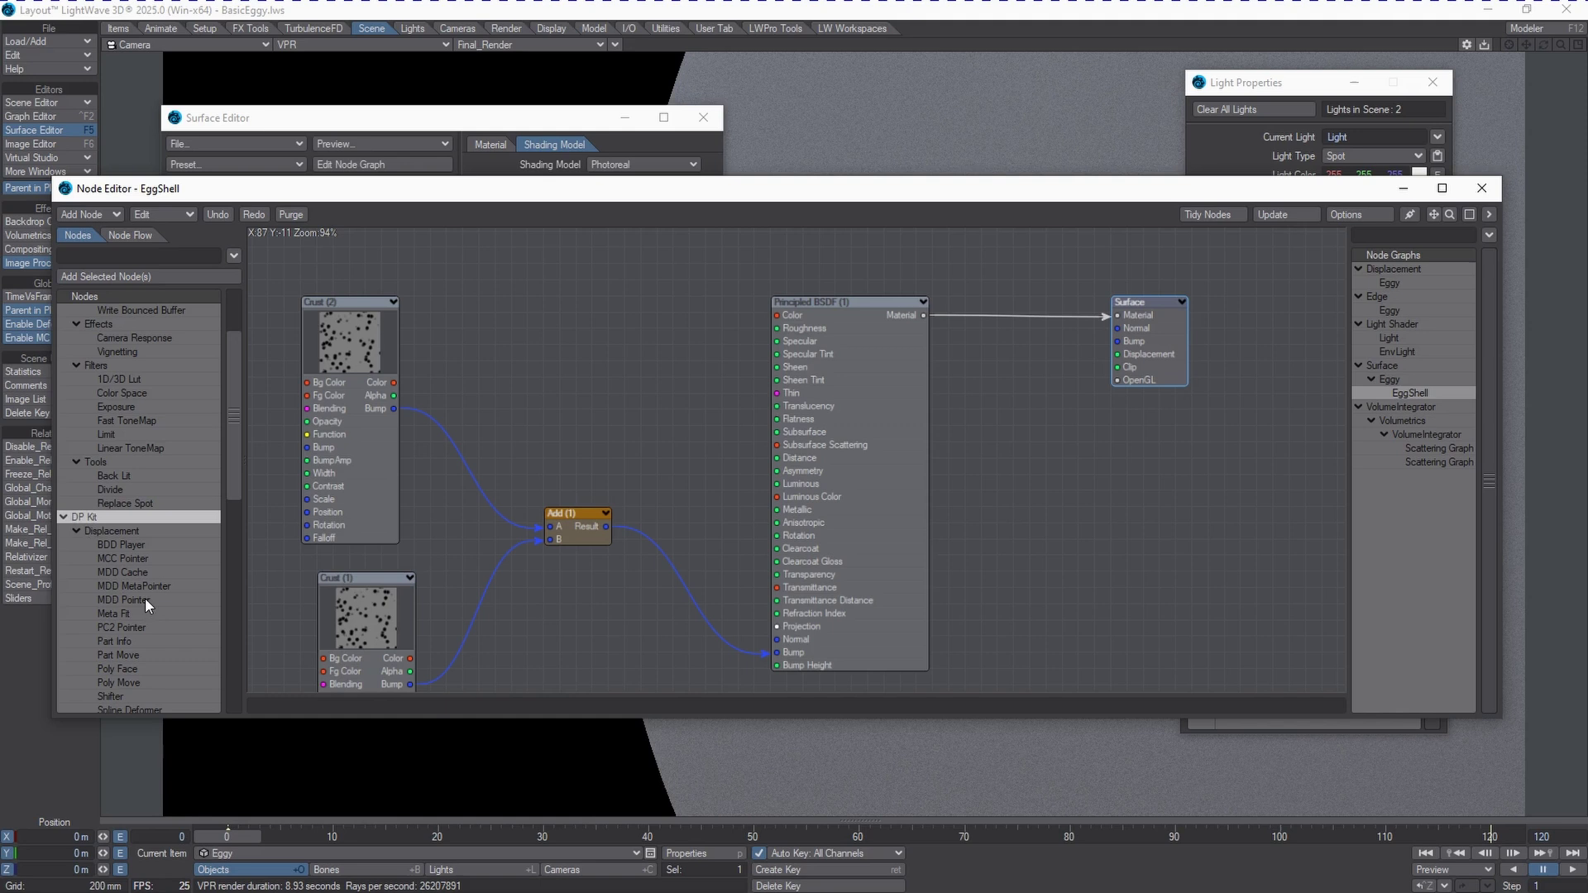
scroll(153, 594, down, 5)
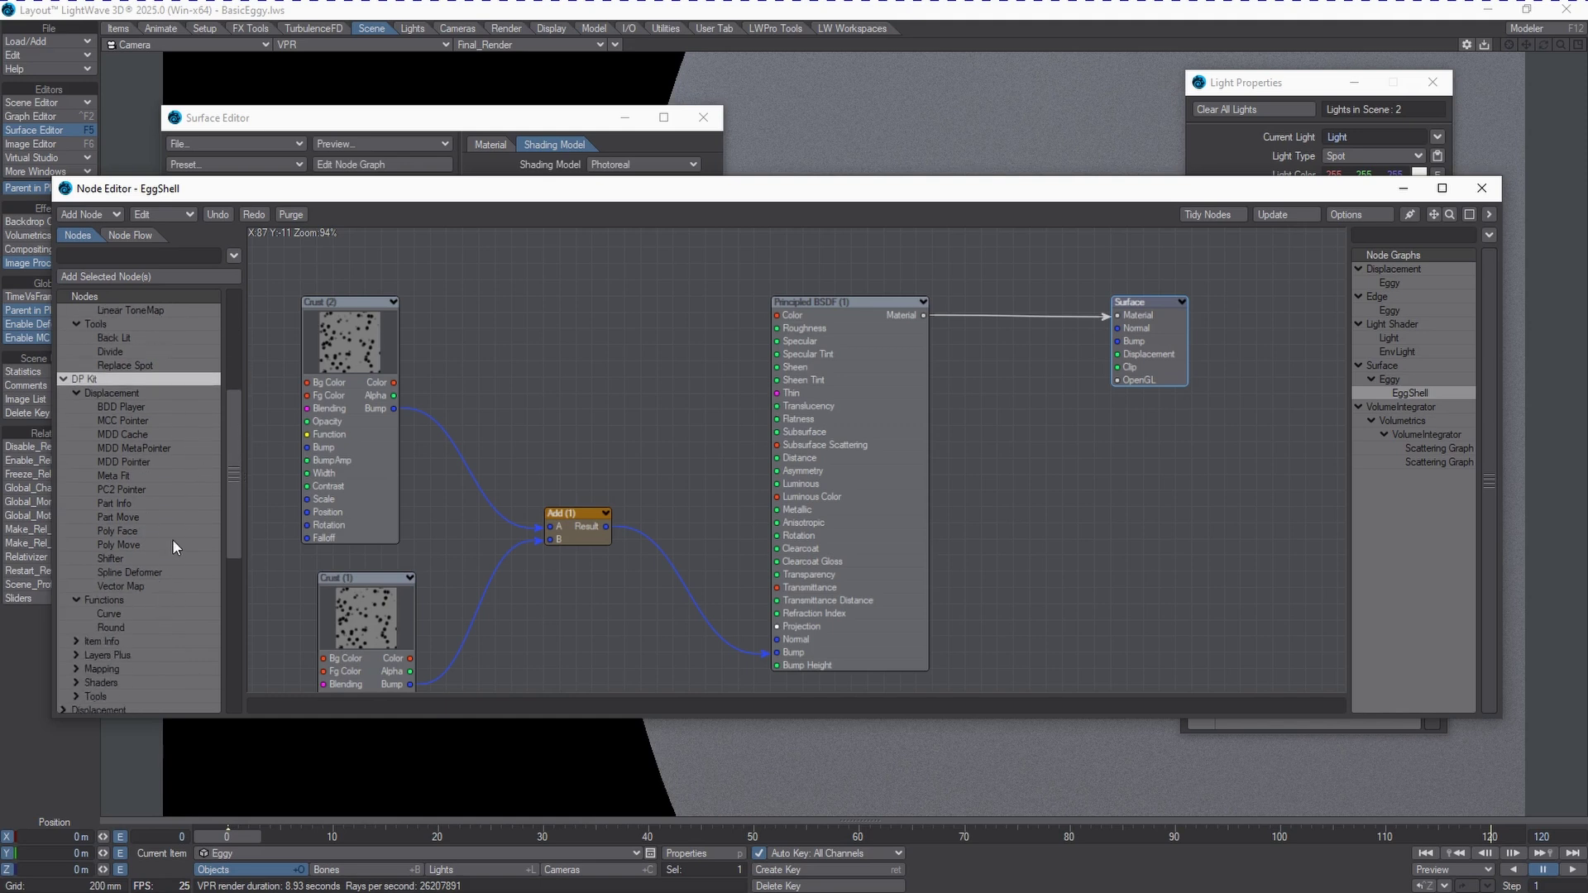
scroll(107, 577, down, 2)
scroll(131, 444, up, 7)
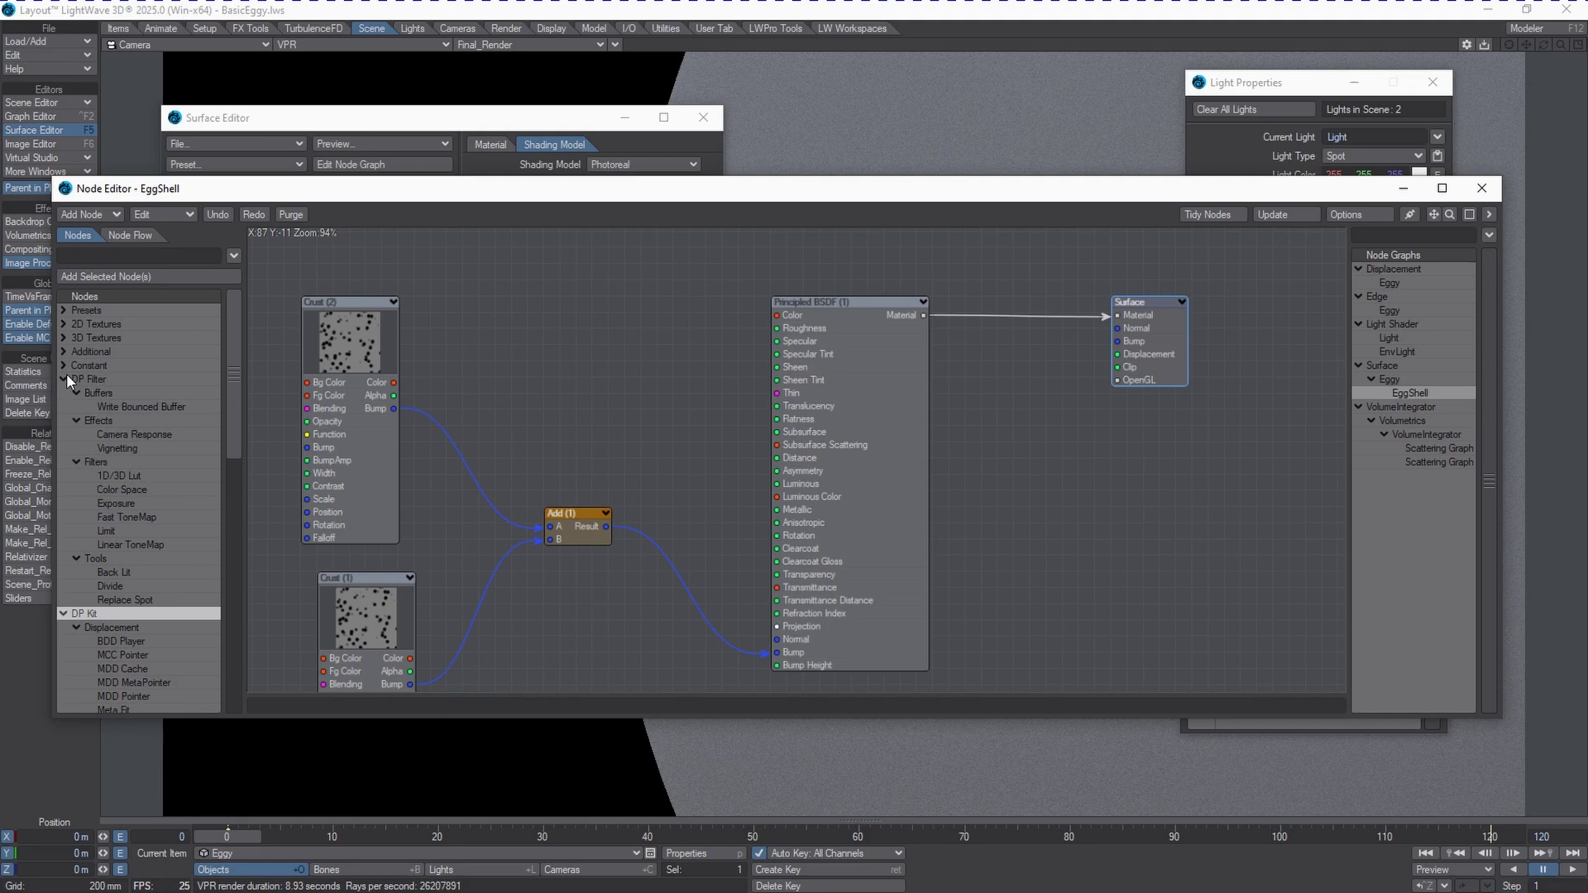
Collapse DP Filter and DP Kit, expand Rman Collection, and select the Grass texture node
click(66, 378)
click(66, 392)
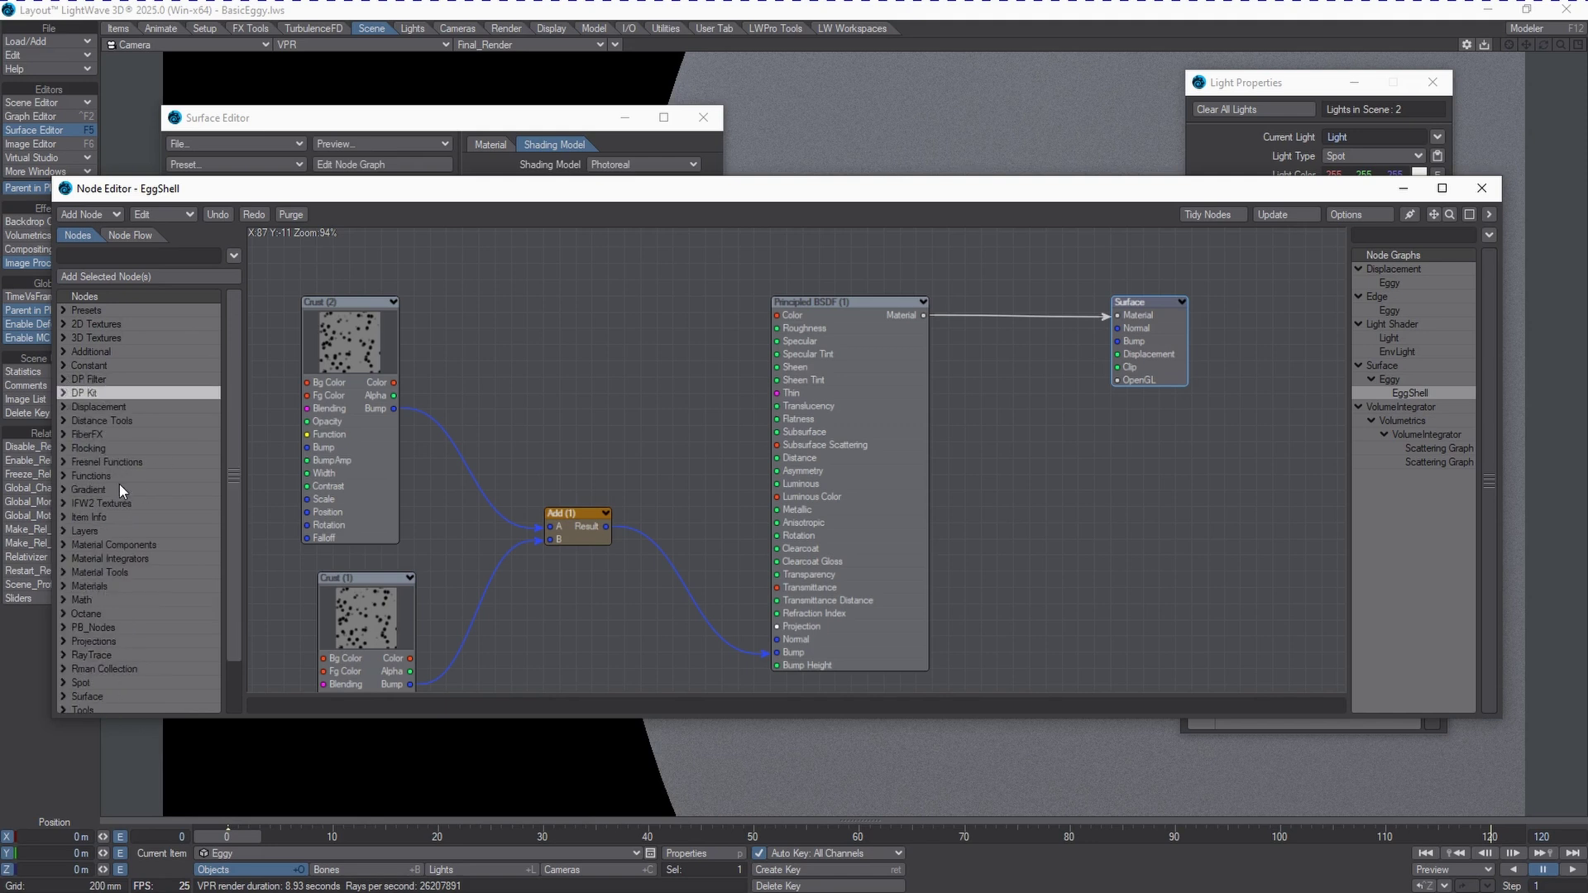
click(59, 668)
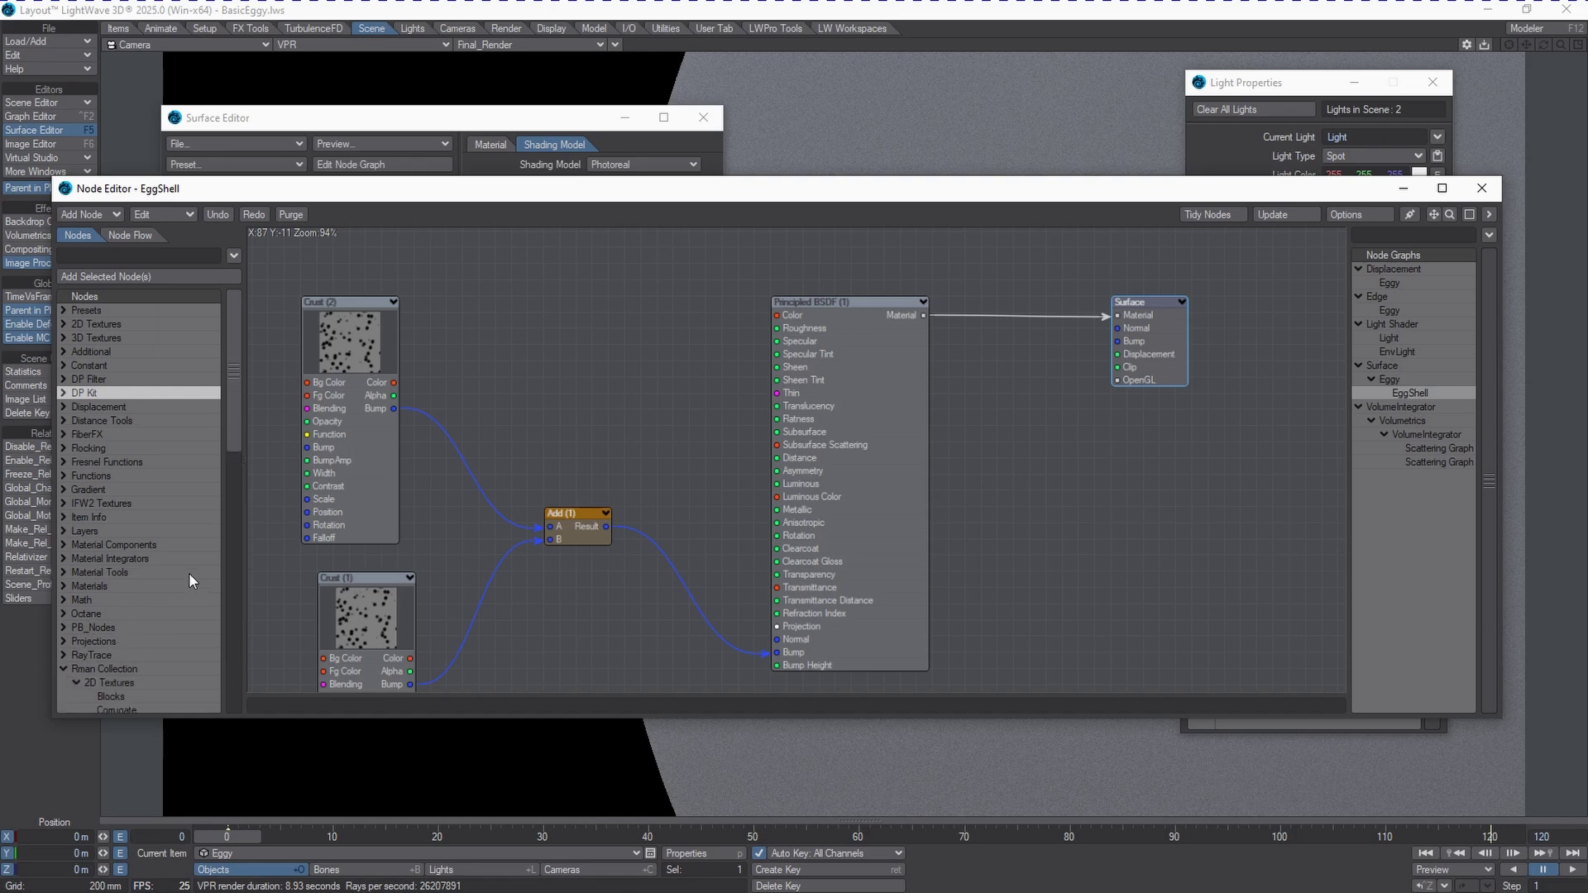
drag(230, 400, 341, 539)
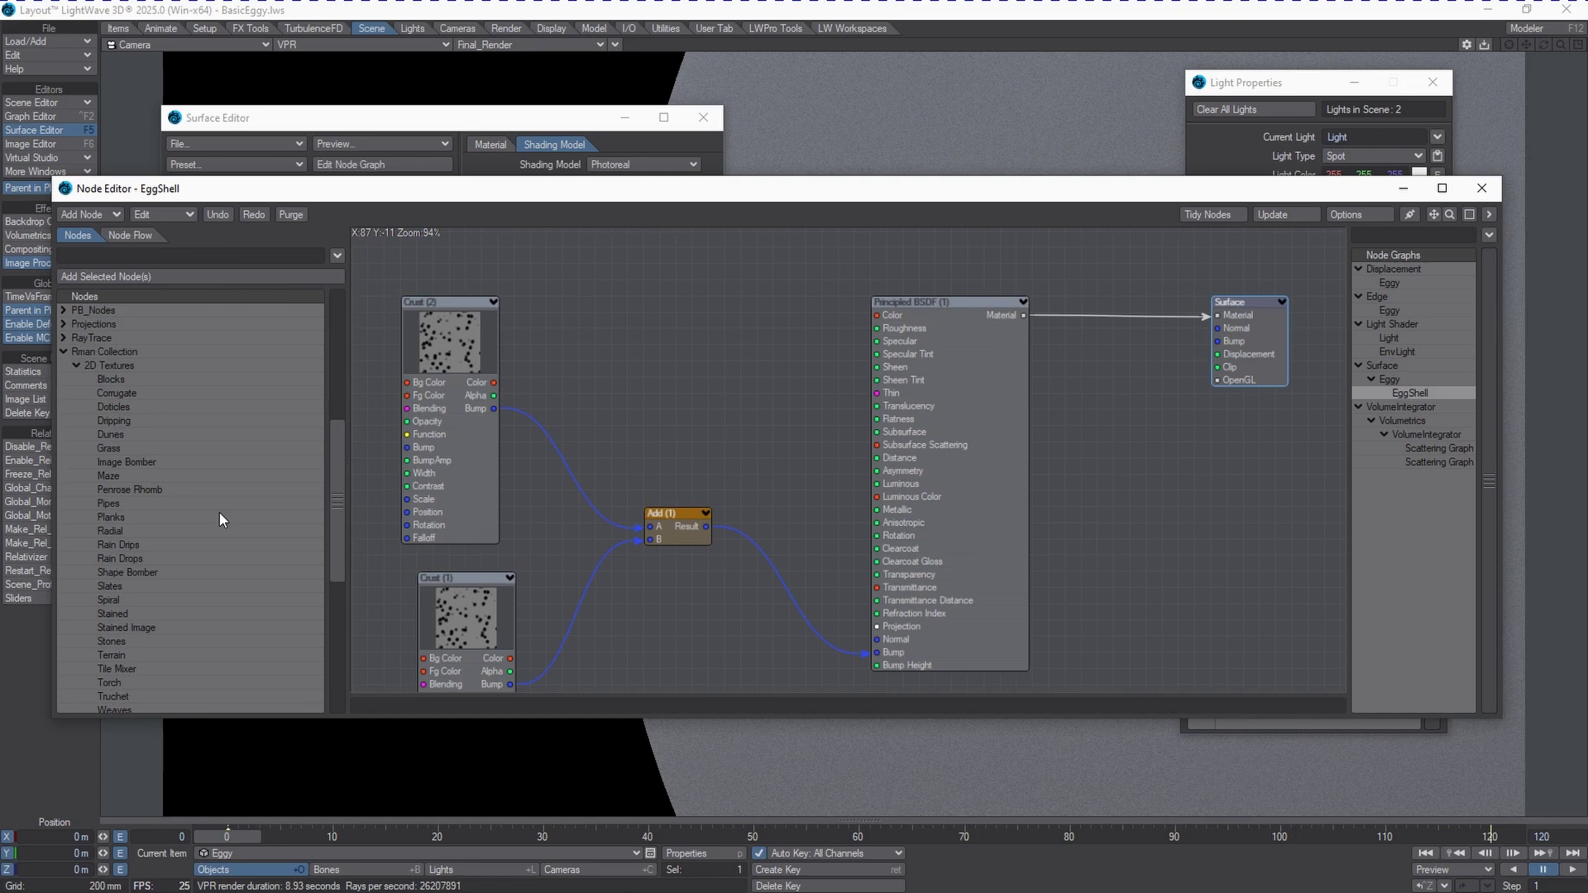
scroll(231, 483, down, 2)
scroll(232, 483, down, 5)
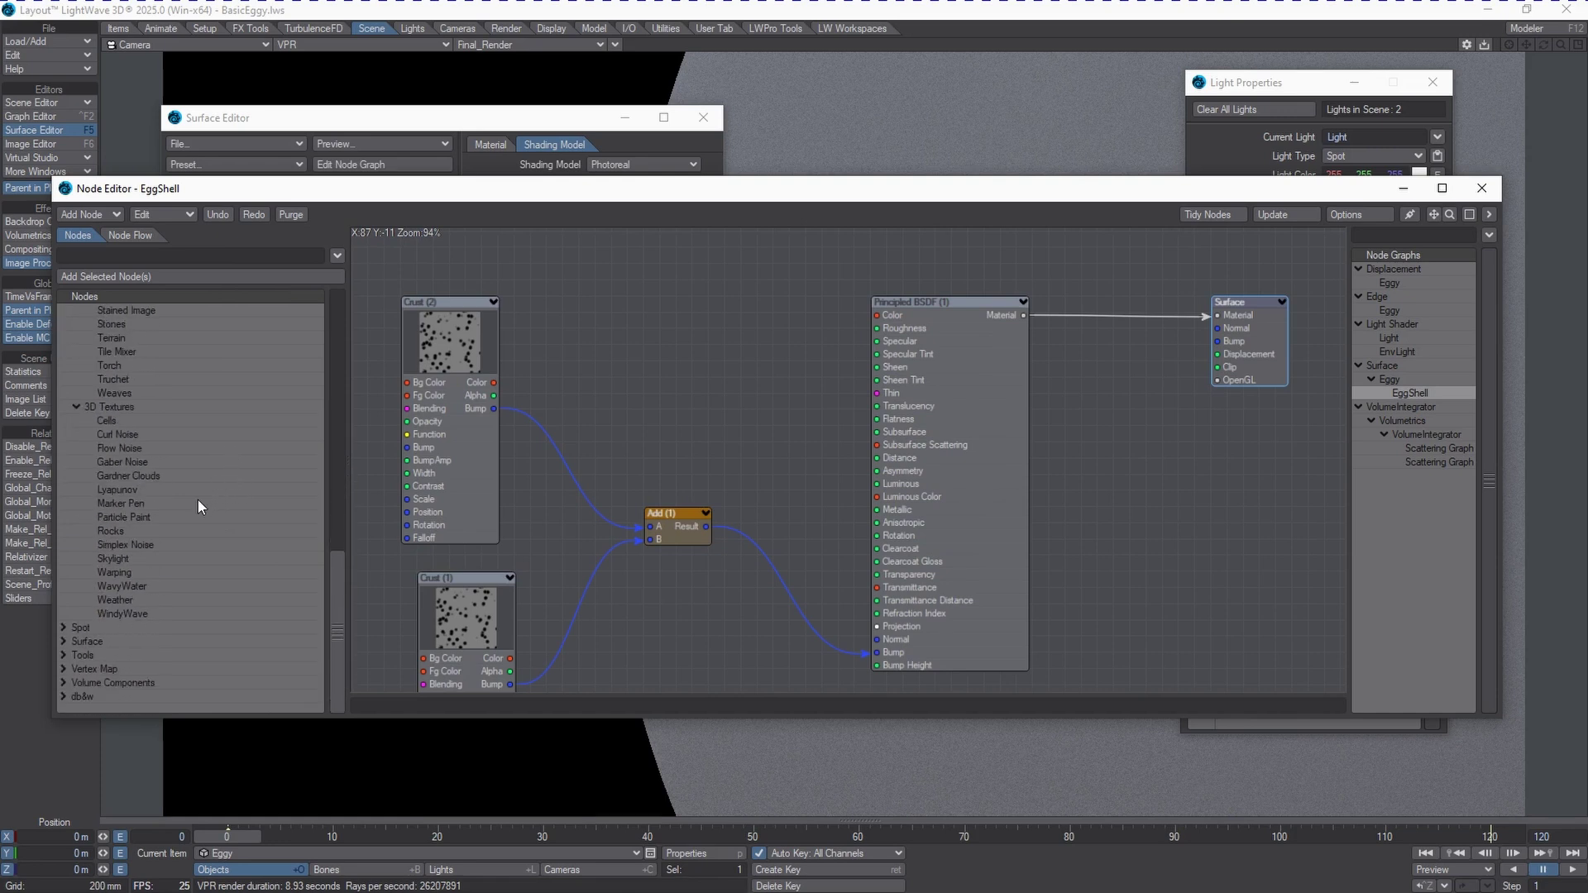
scroll(171, 489, up, 10)
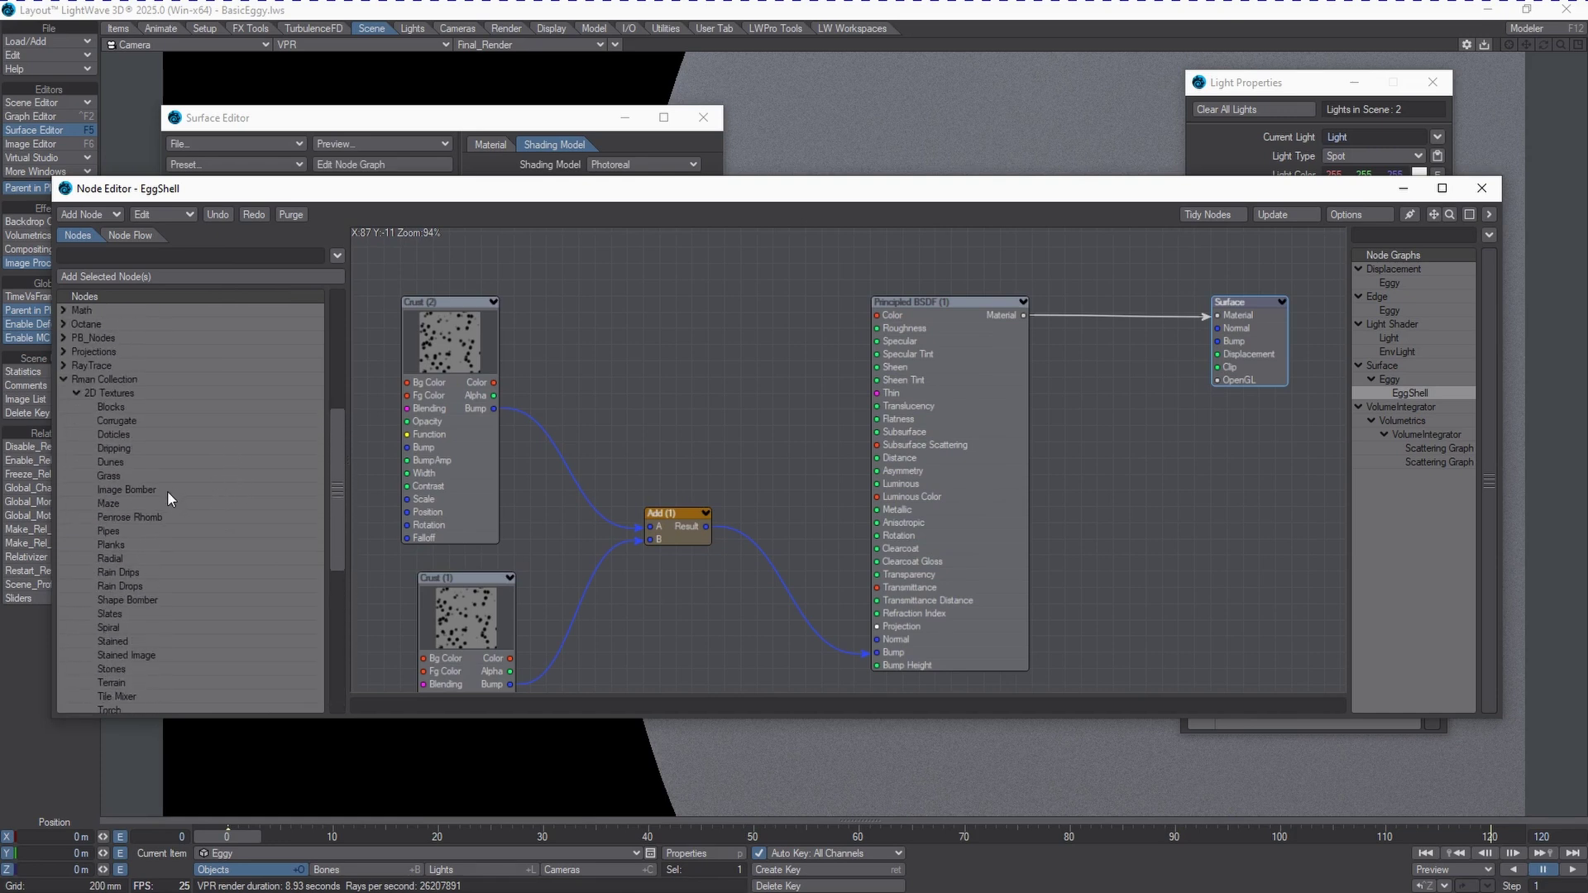
click(110, 545)
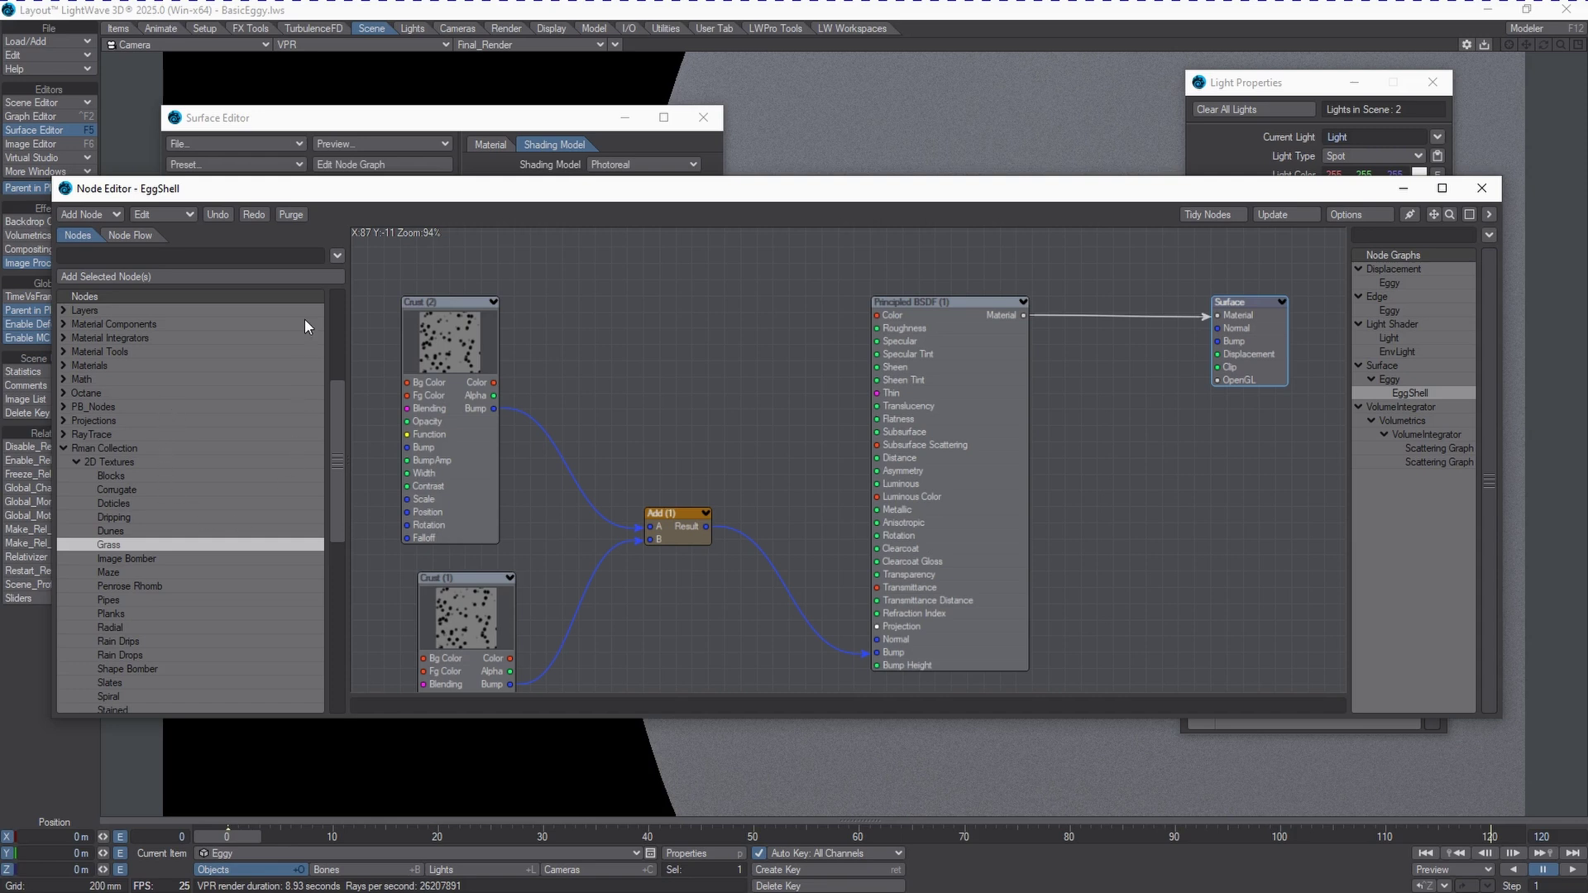
Reposition the node editor window and collapse the Rman Collection category
drag(256, 189, 361, 210)
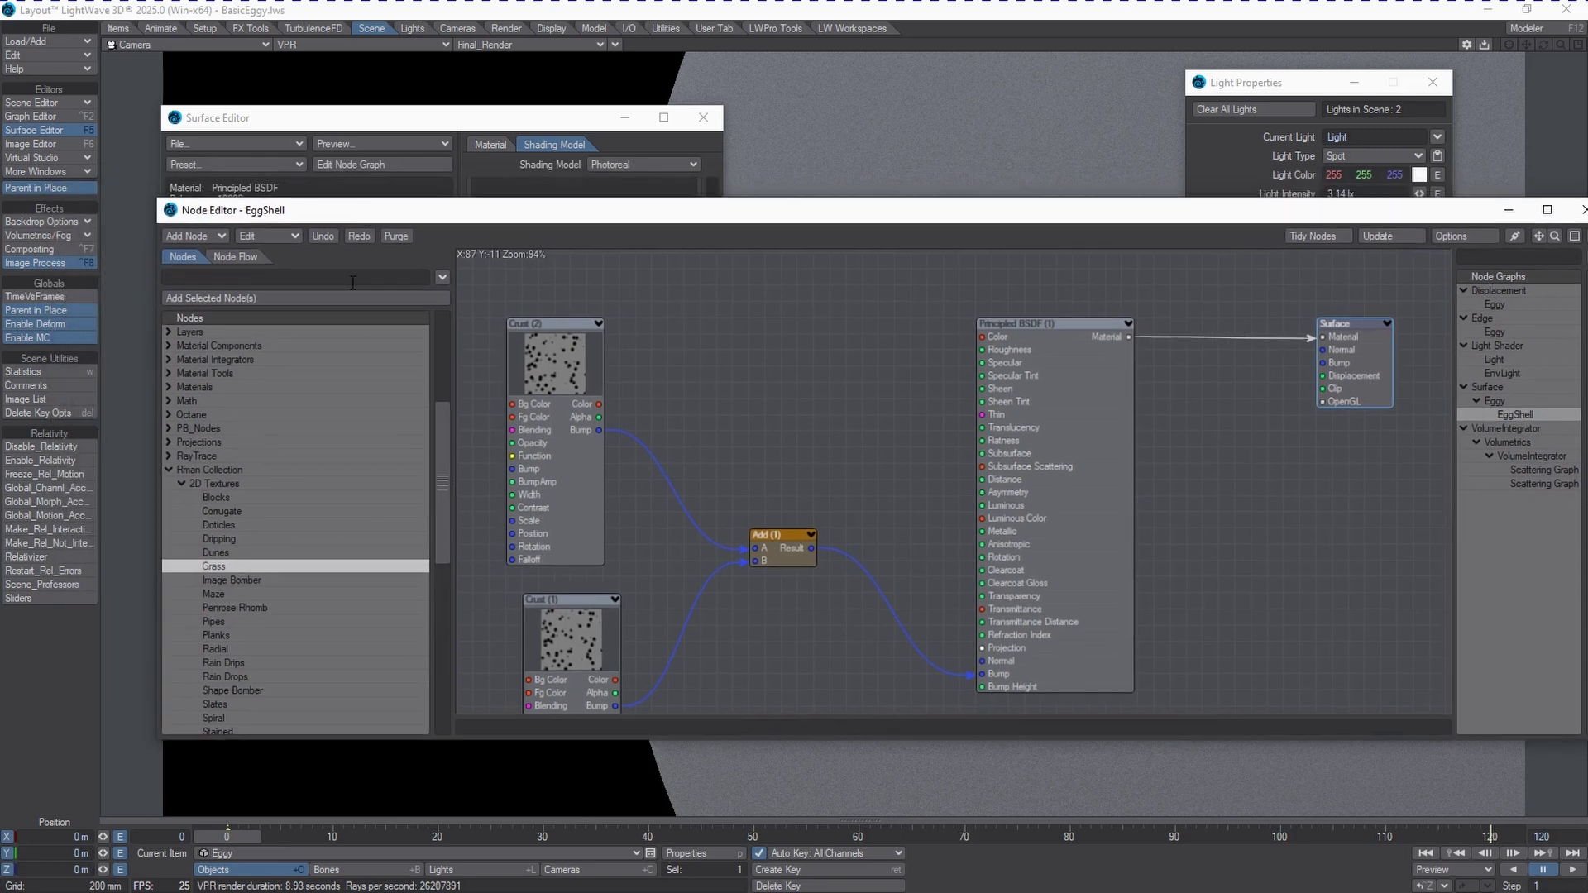
click(174, 469)
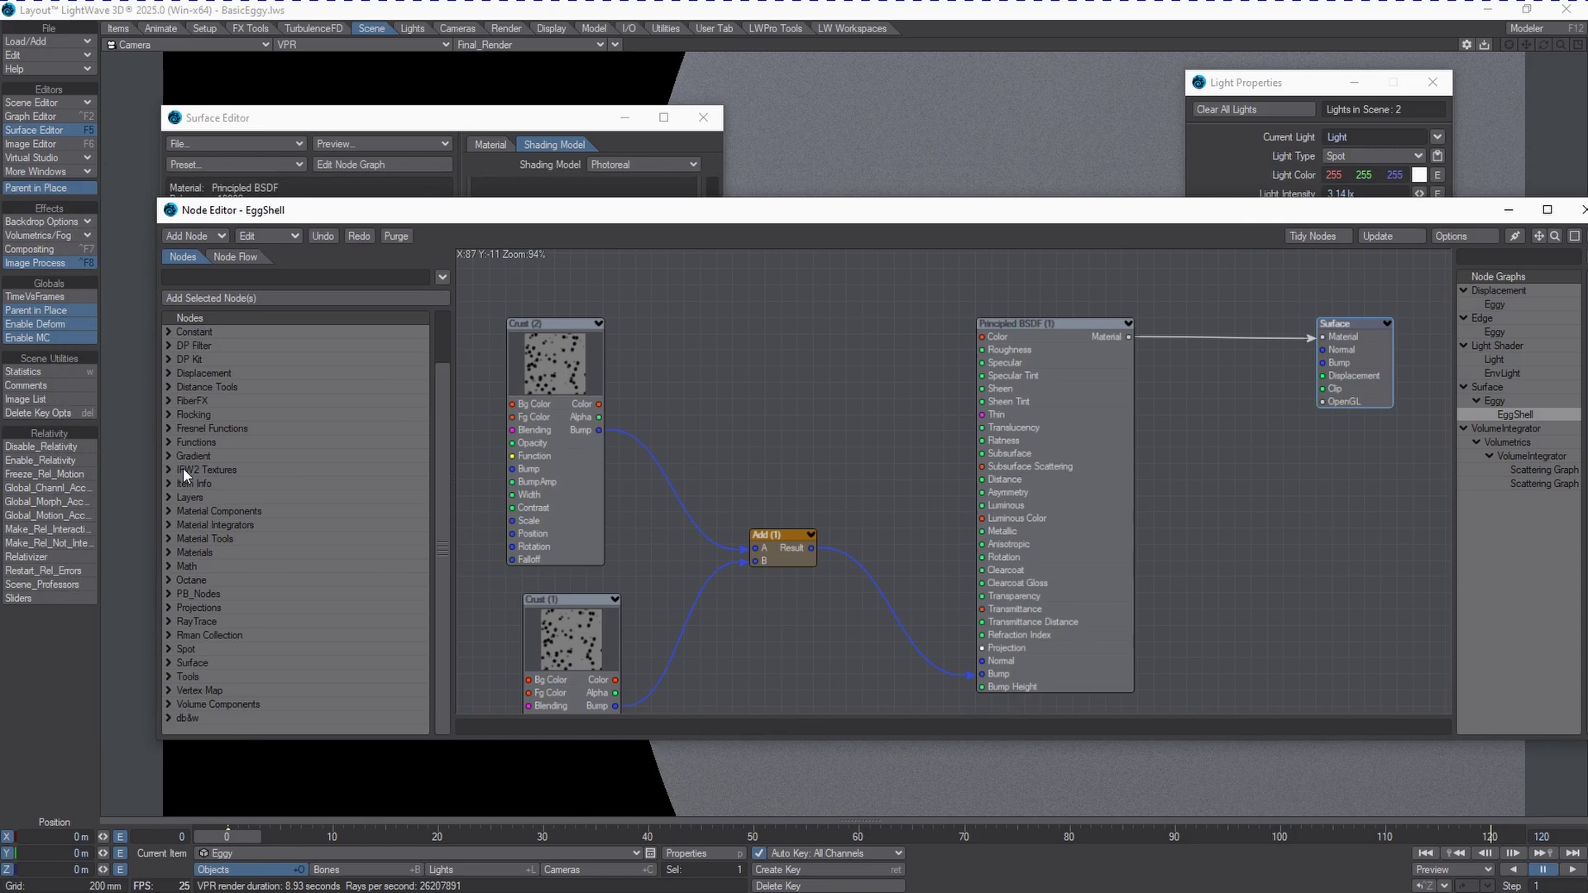
click(207, 637)
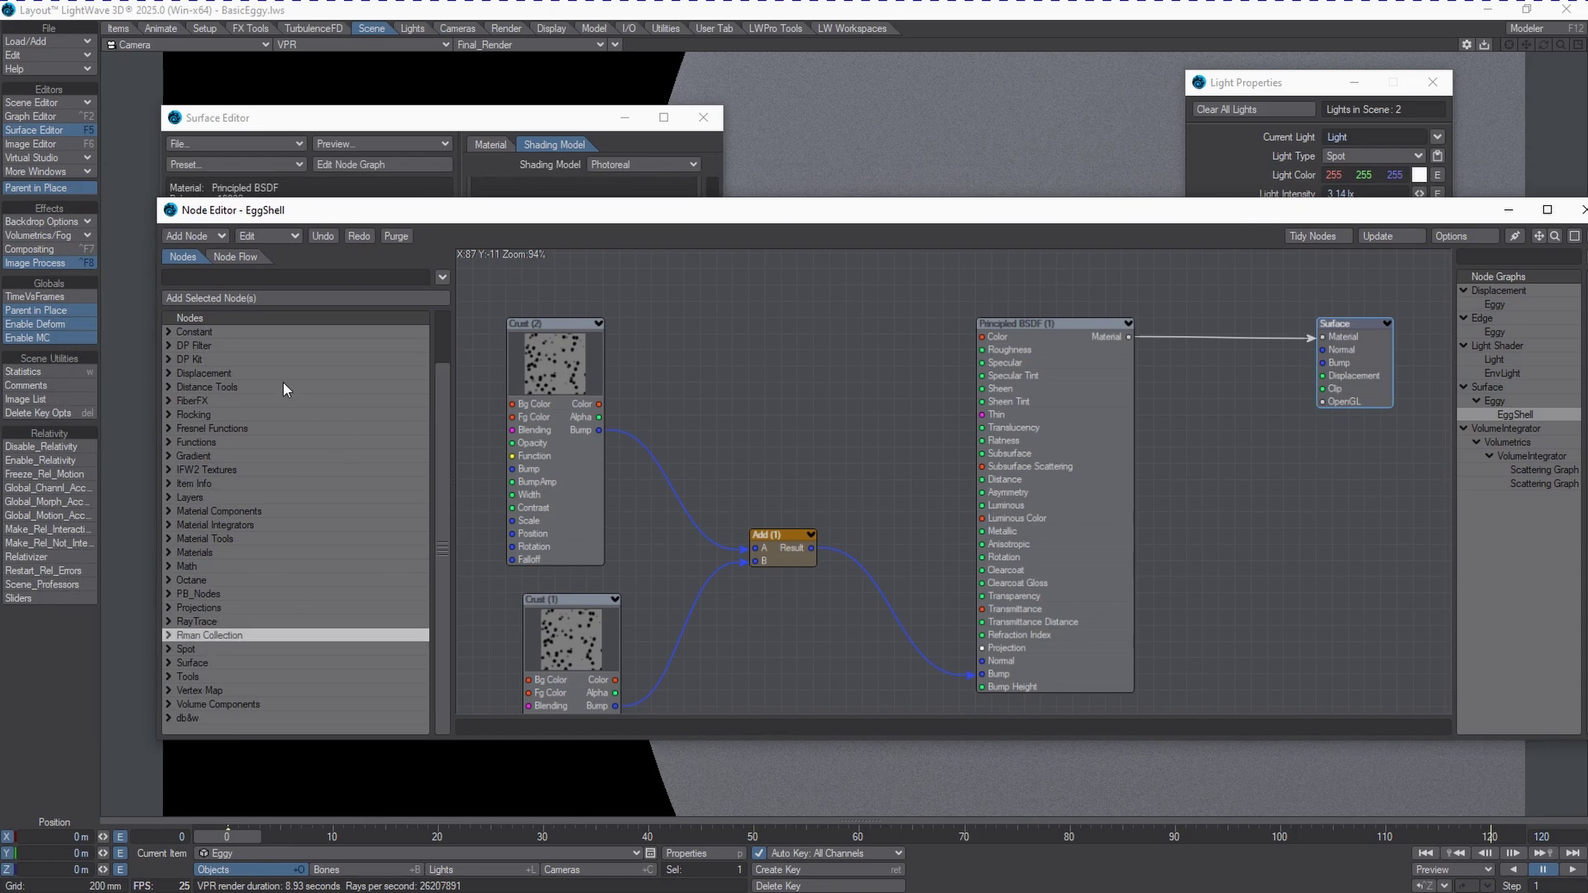
click(220, 343)
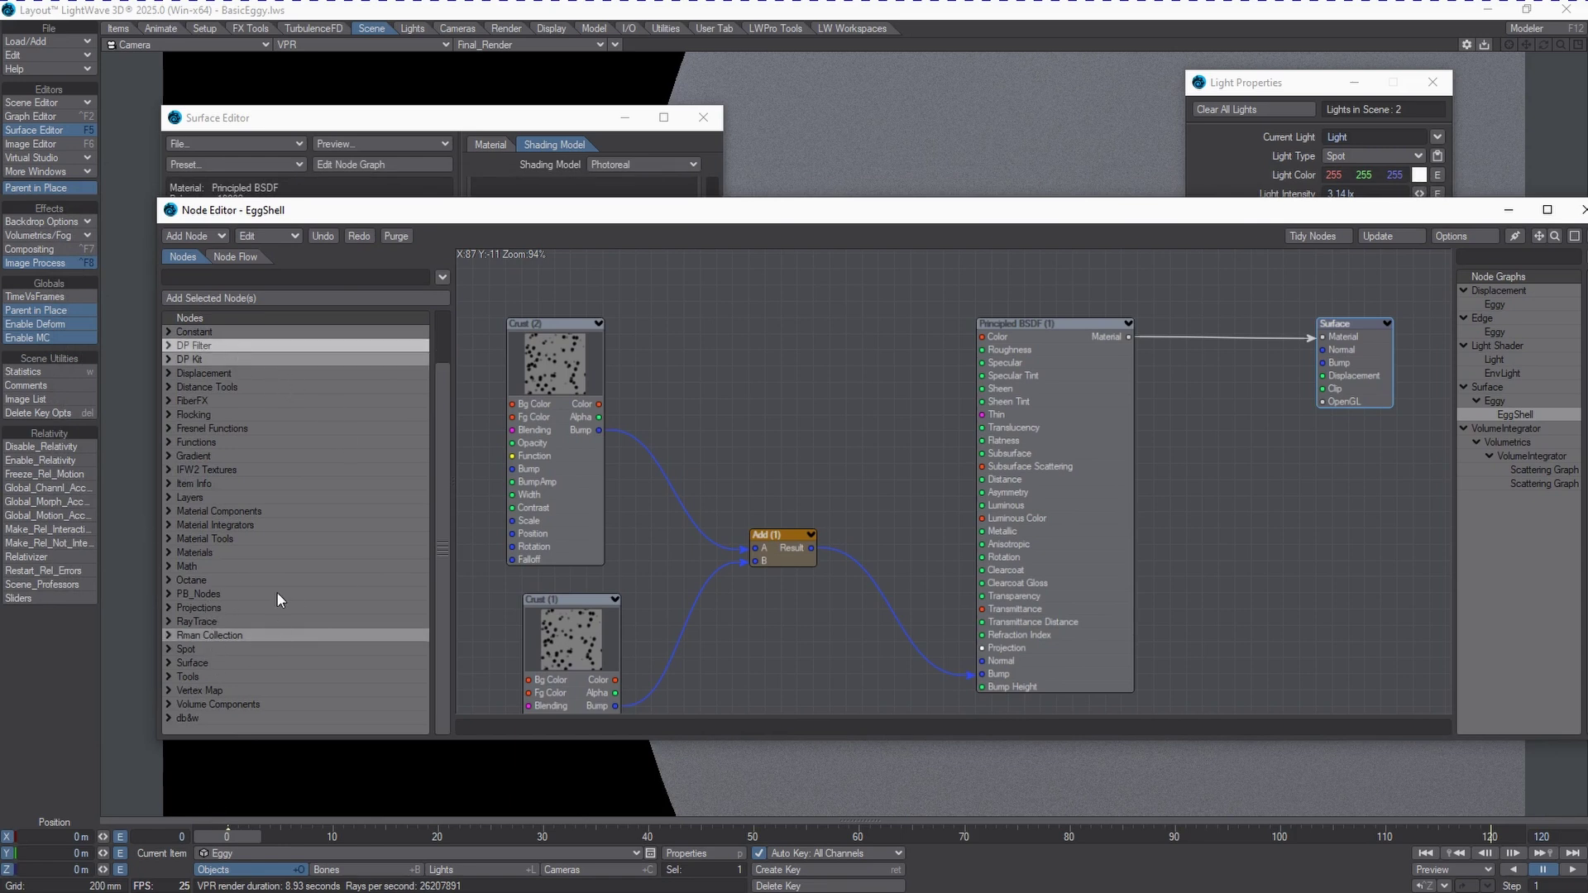
drag(330, 212, 372, 222)
Make the main light current, show its properties, and keep its type as Spot
click(1273, 197)
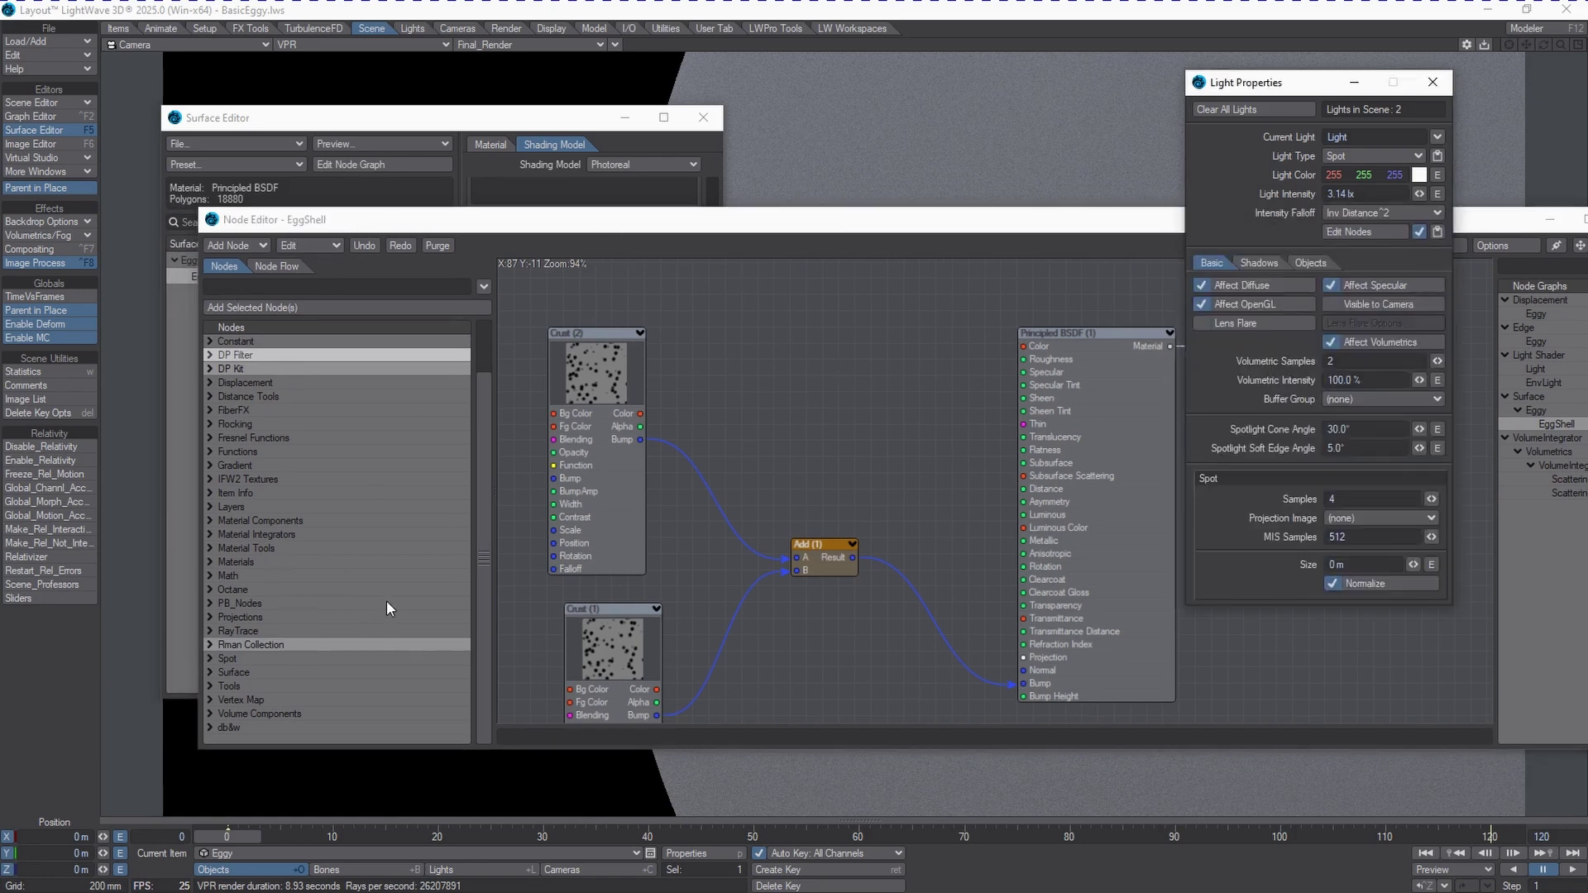
click(441, 870)
click(680, 857)
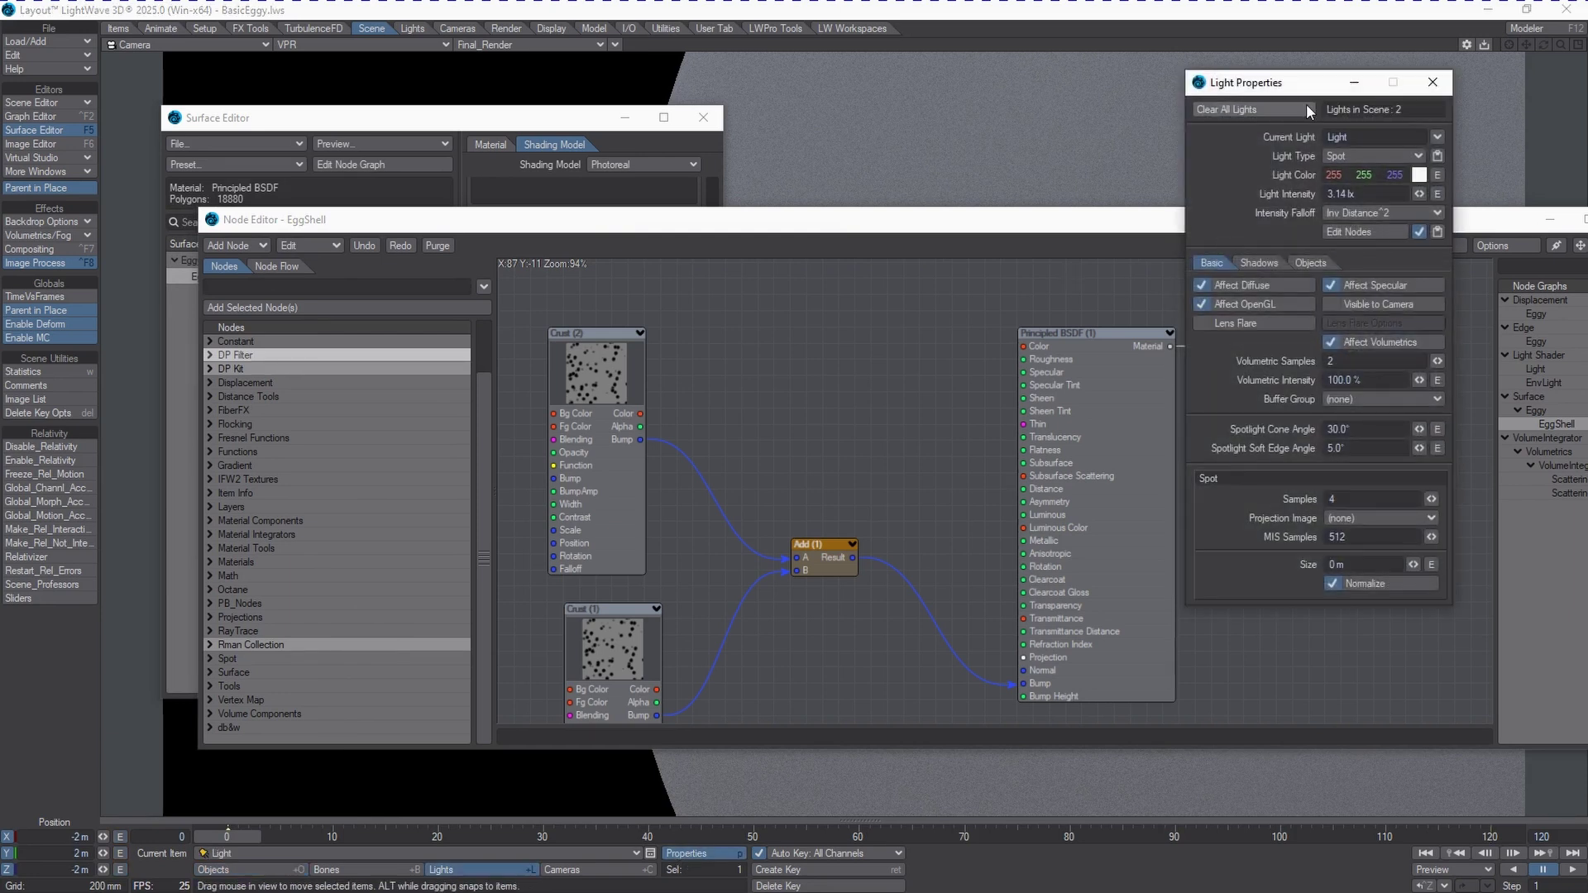
click(1435, 136)
click(1333, 144)
click(1342, 152)
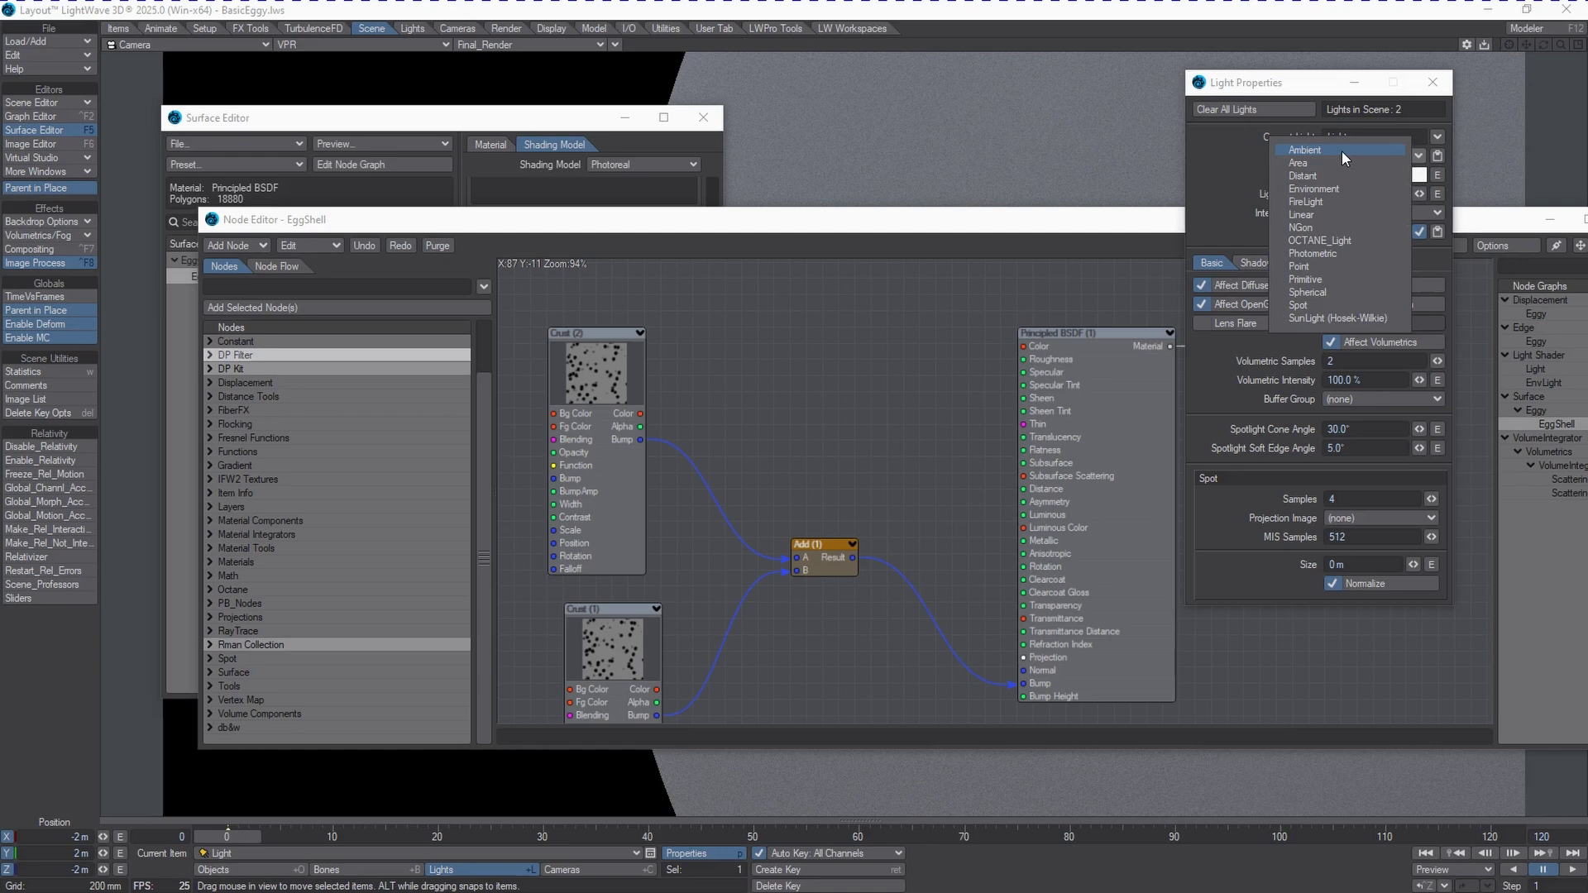
click(1239, 211)
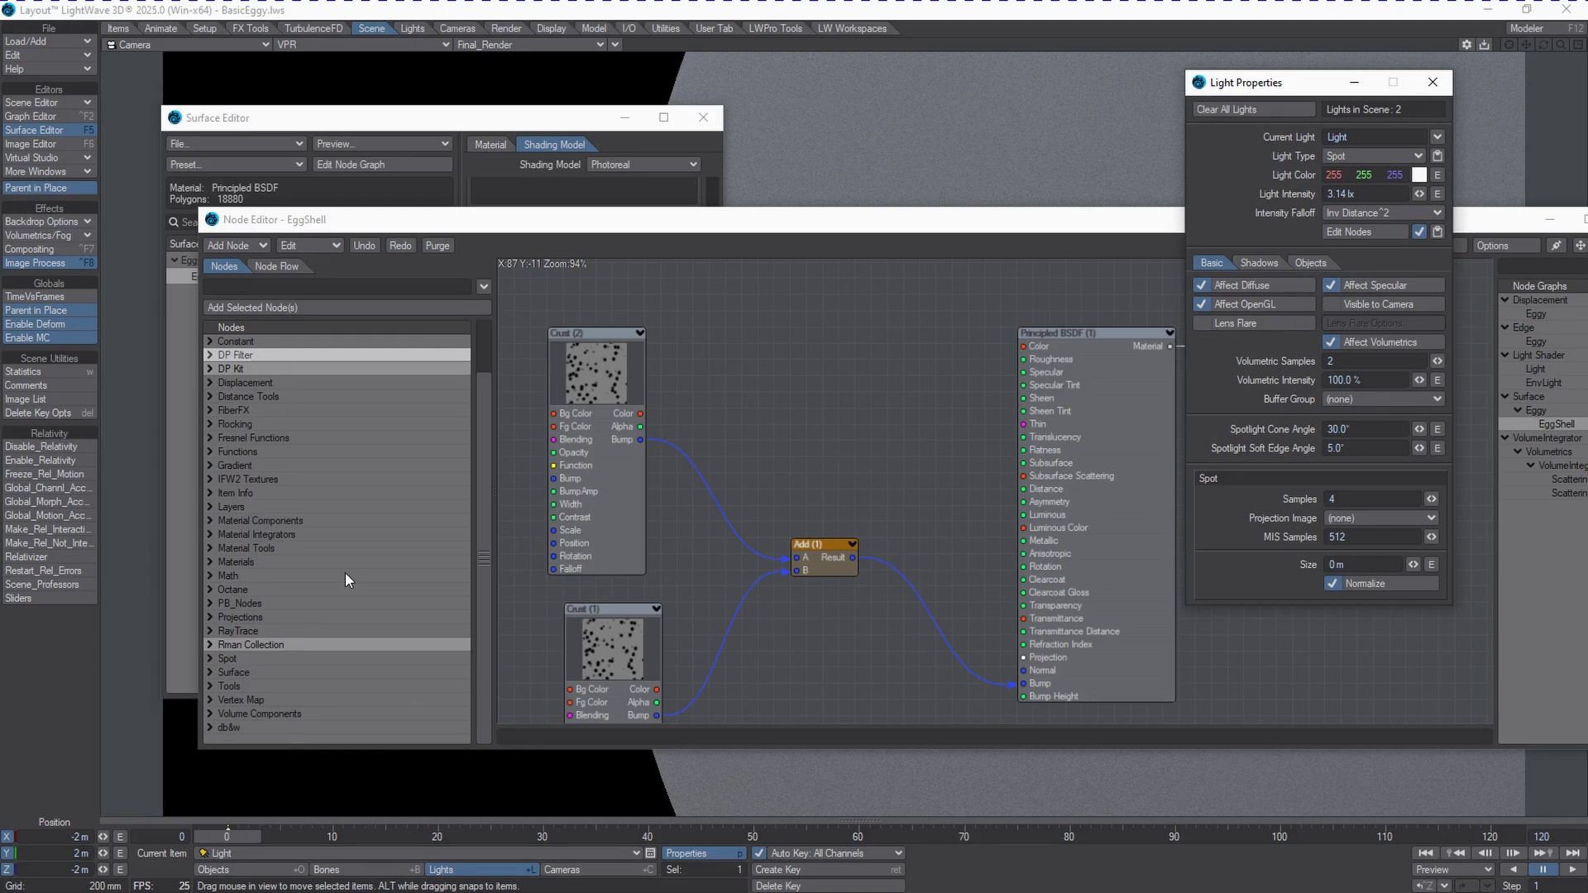
Drag a Penrose Rhomb texture from Rman Collection into the EggShell graph beside Crust (2)
click(281, 465)
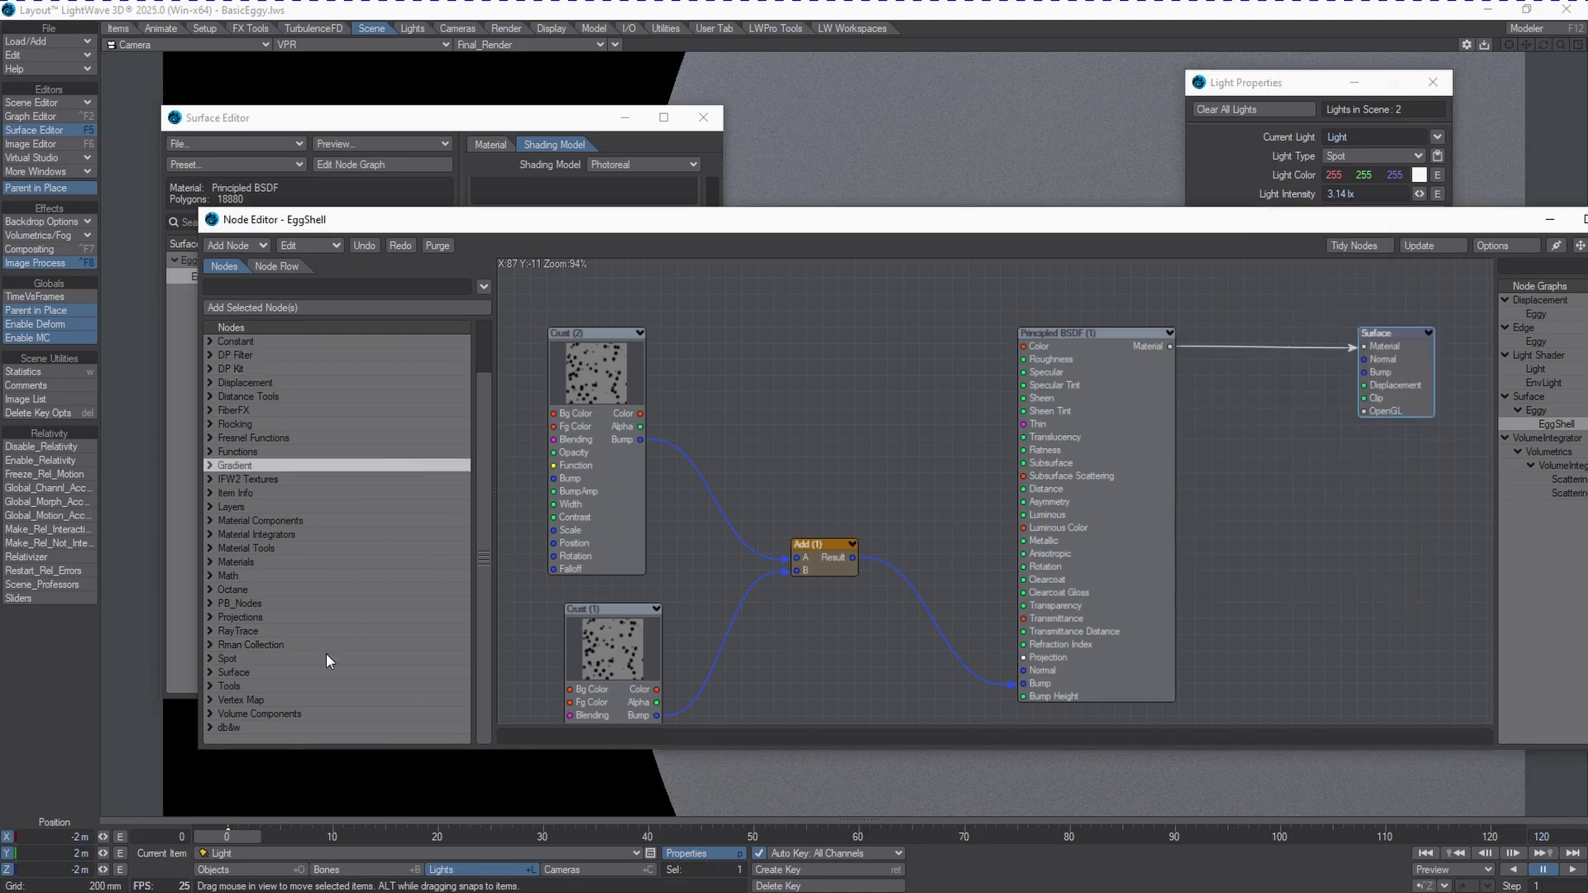
click(208, 644)
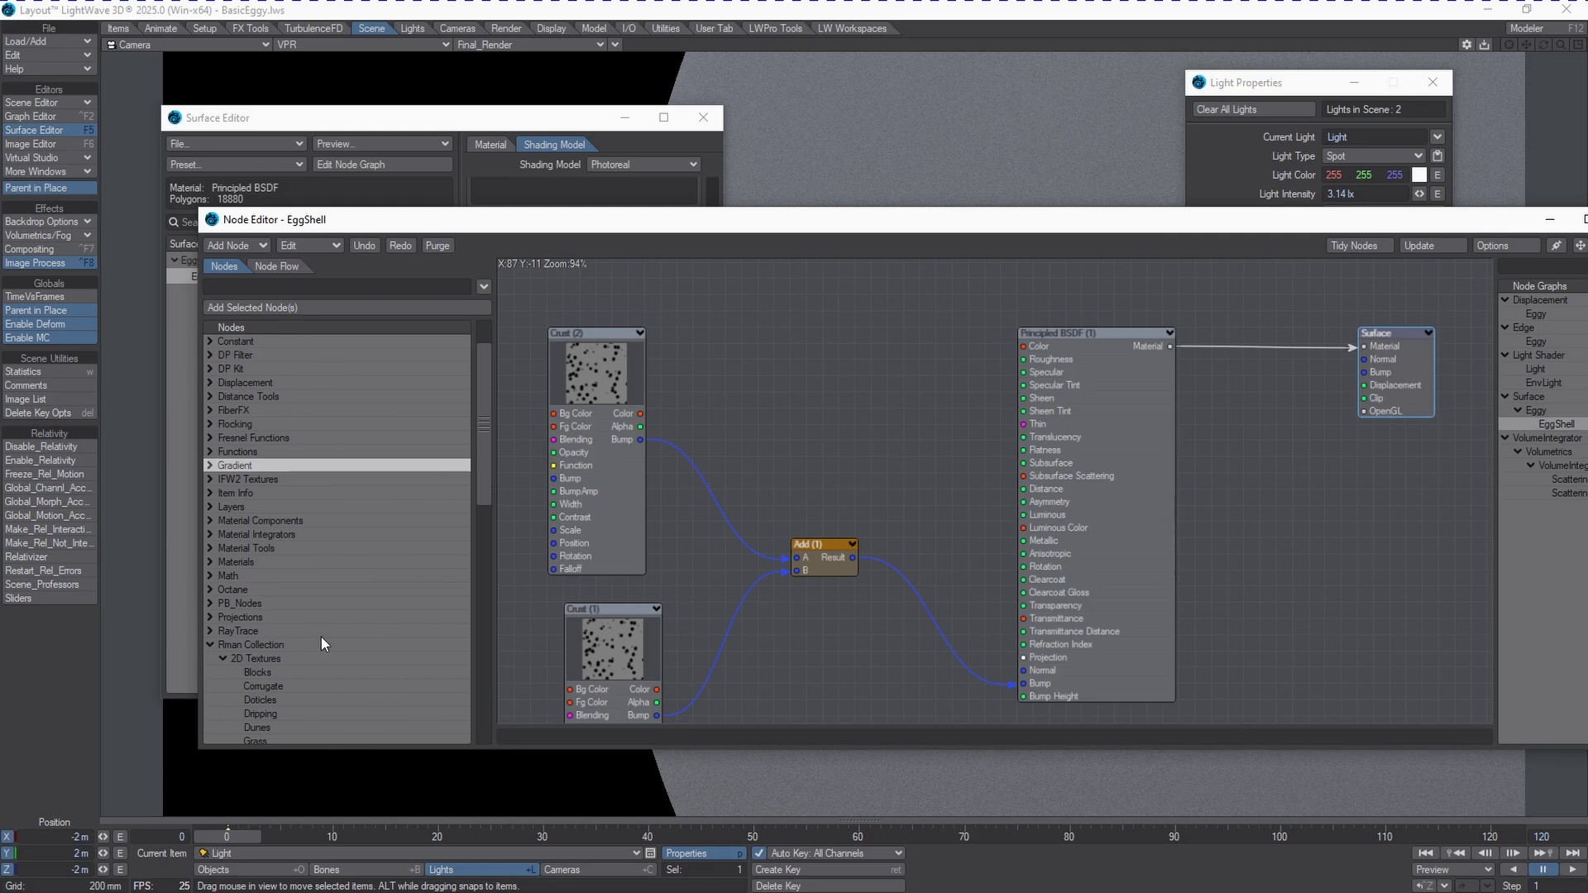
scroll(331, 603, down, 4)
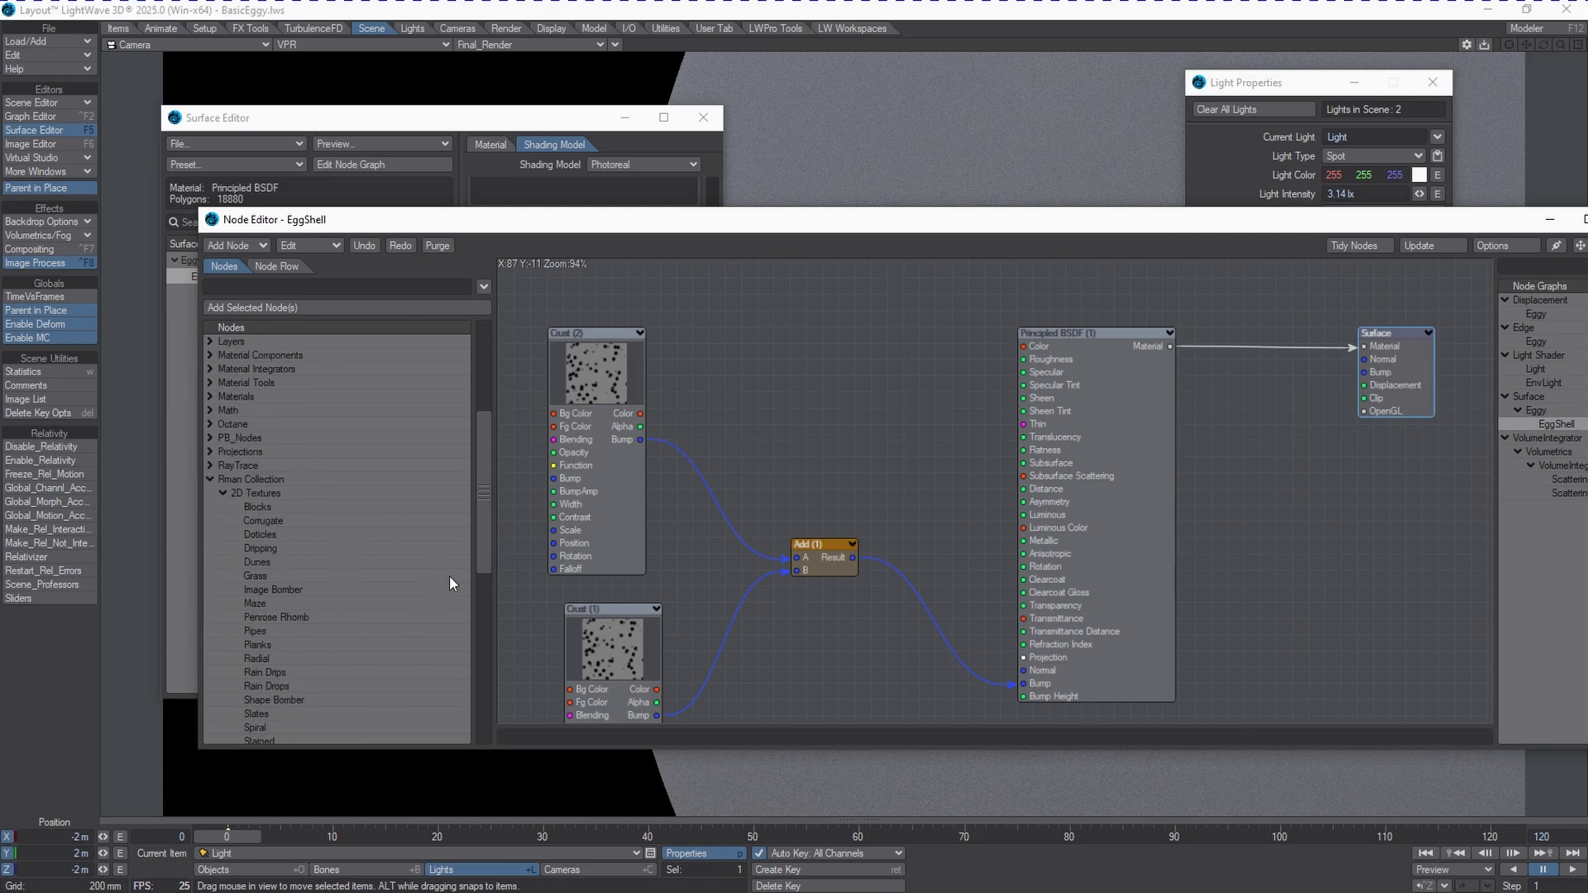
scroll(351, 590, down, 2)
drag(339, 546, 855, 363)
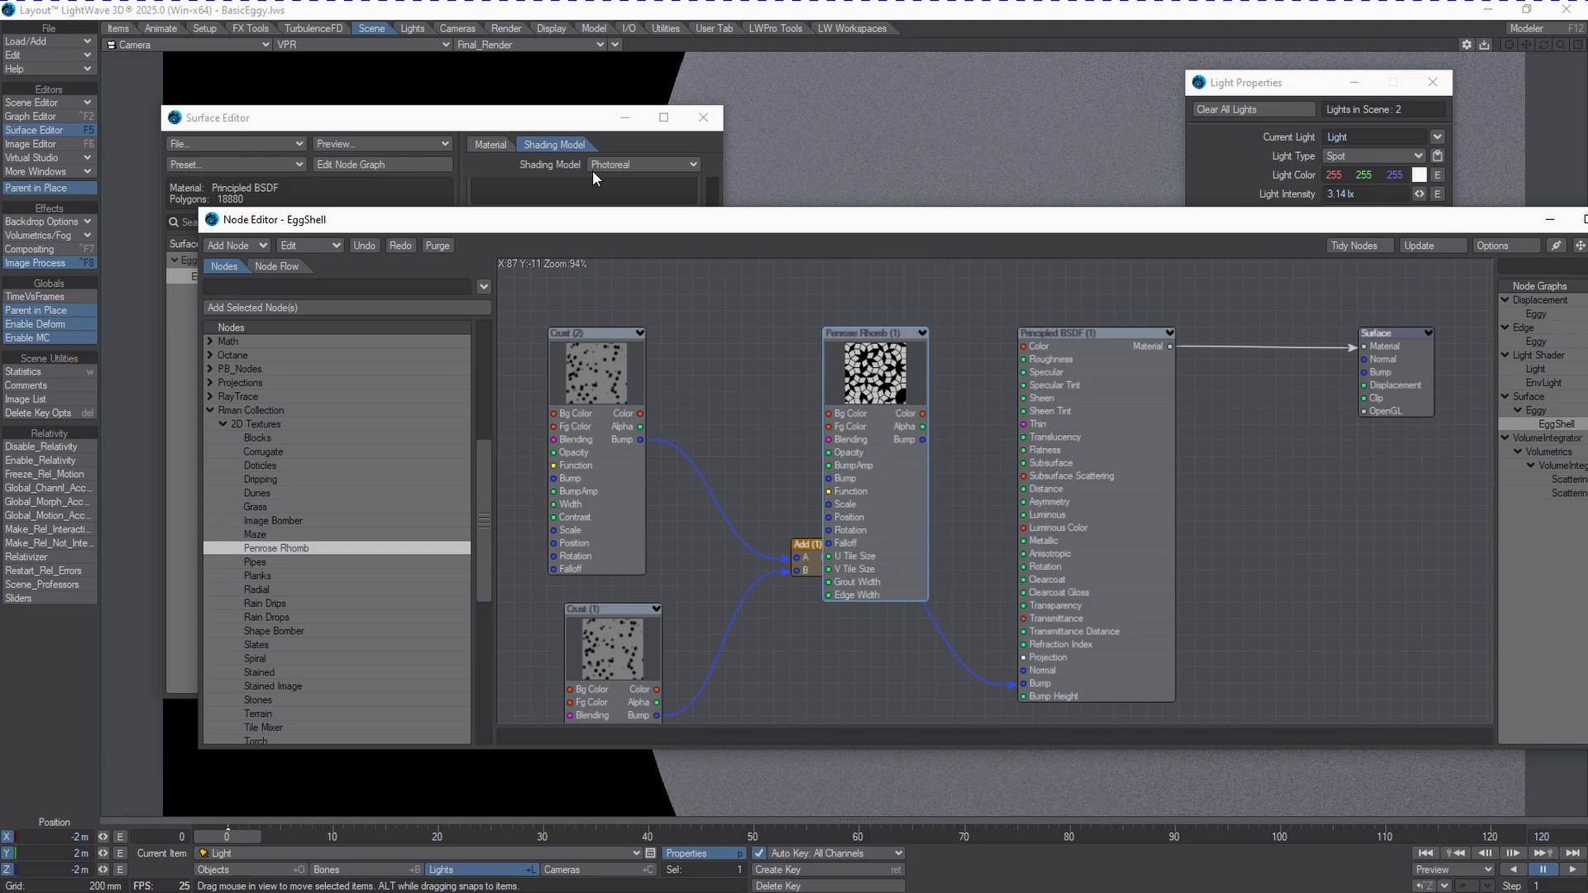
click(422, 144)
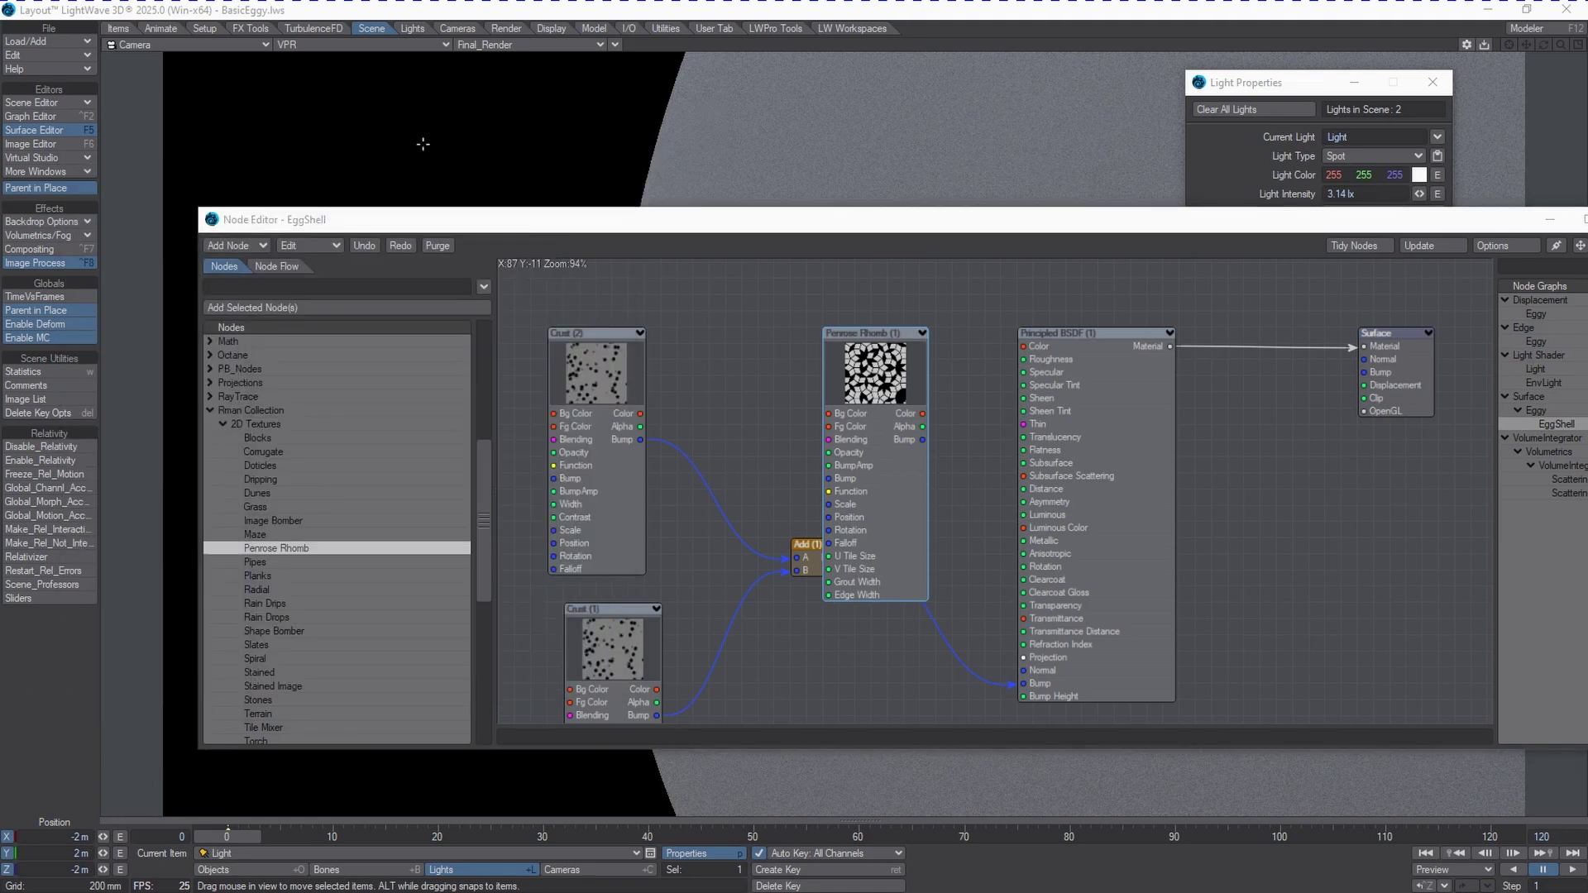
Give the Penrose Rhomb texture Spherical mapping on the Y axis and move its panel aside
double_click(906, 382)
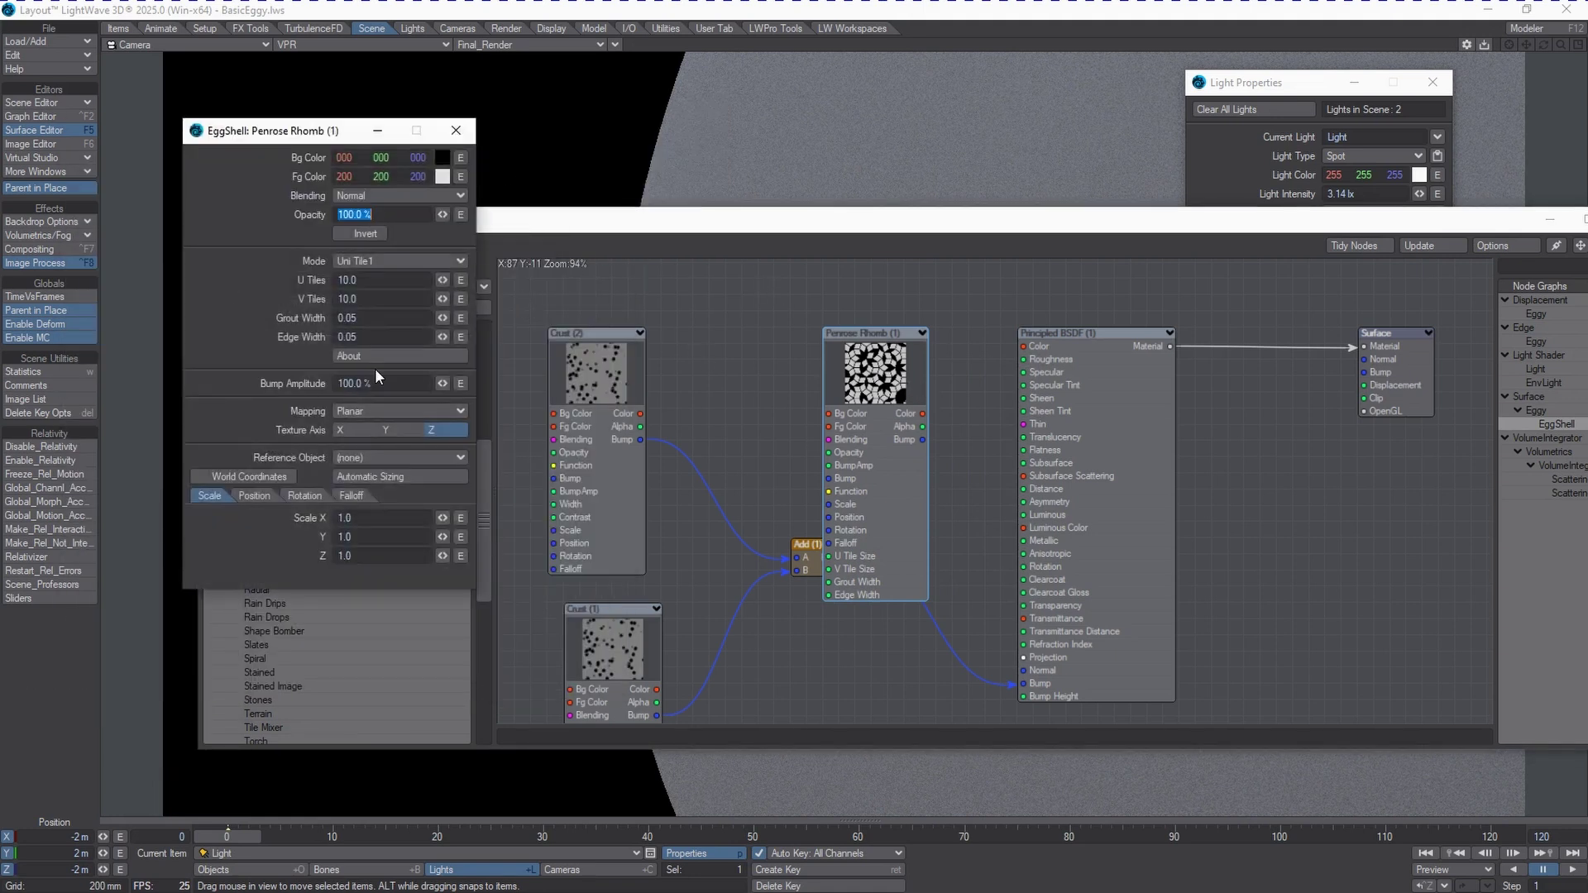
click(413, 412)
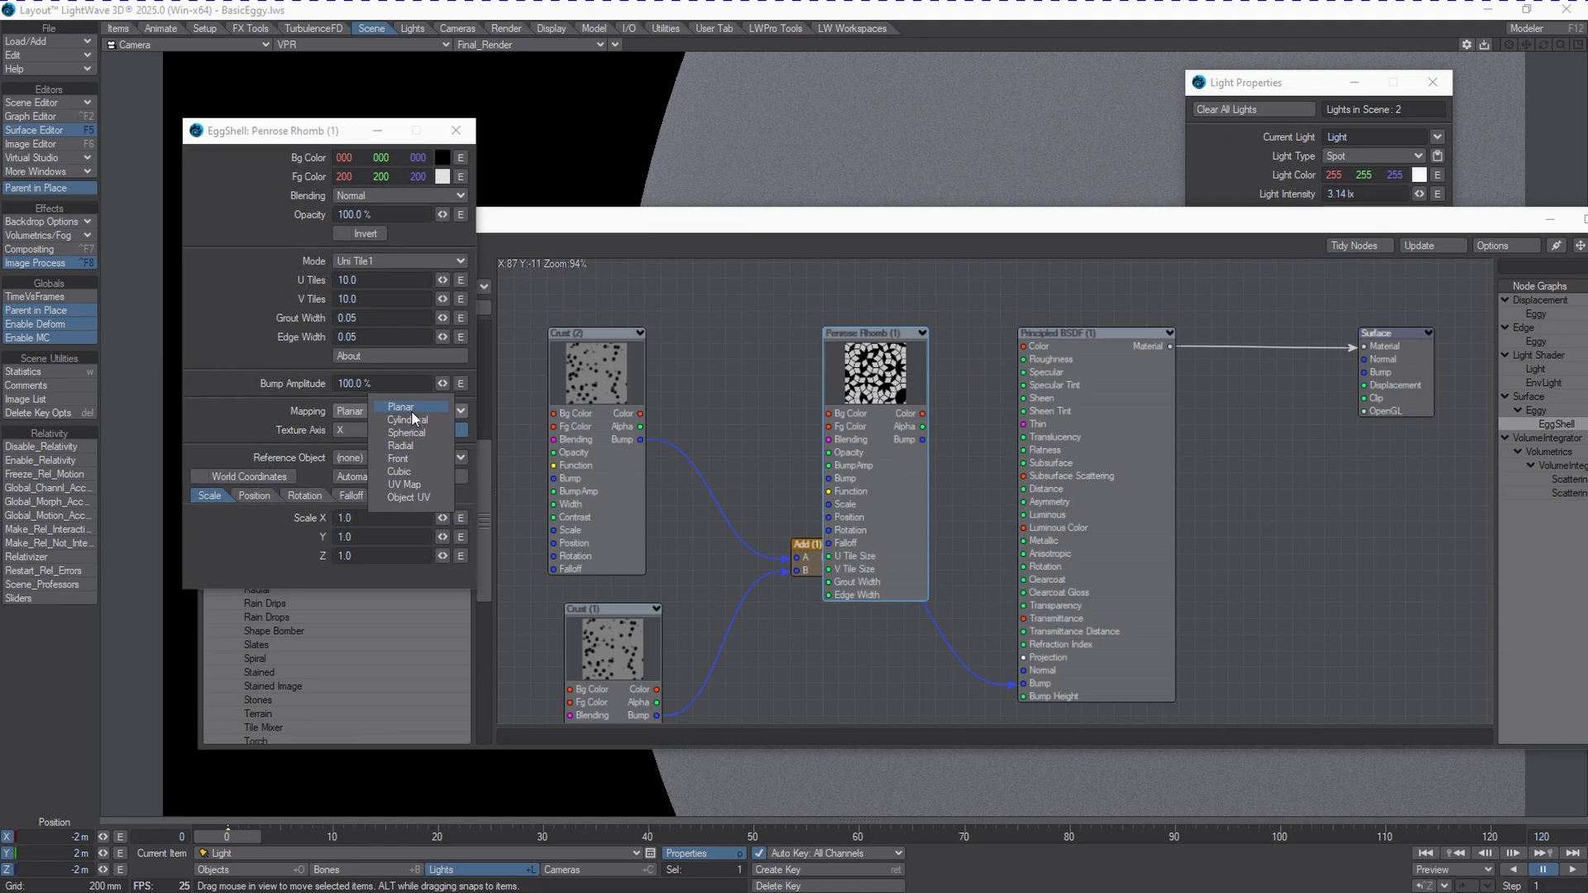
click(429, 435)
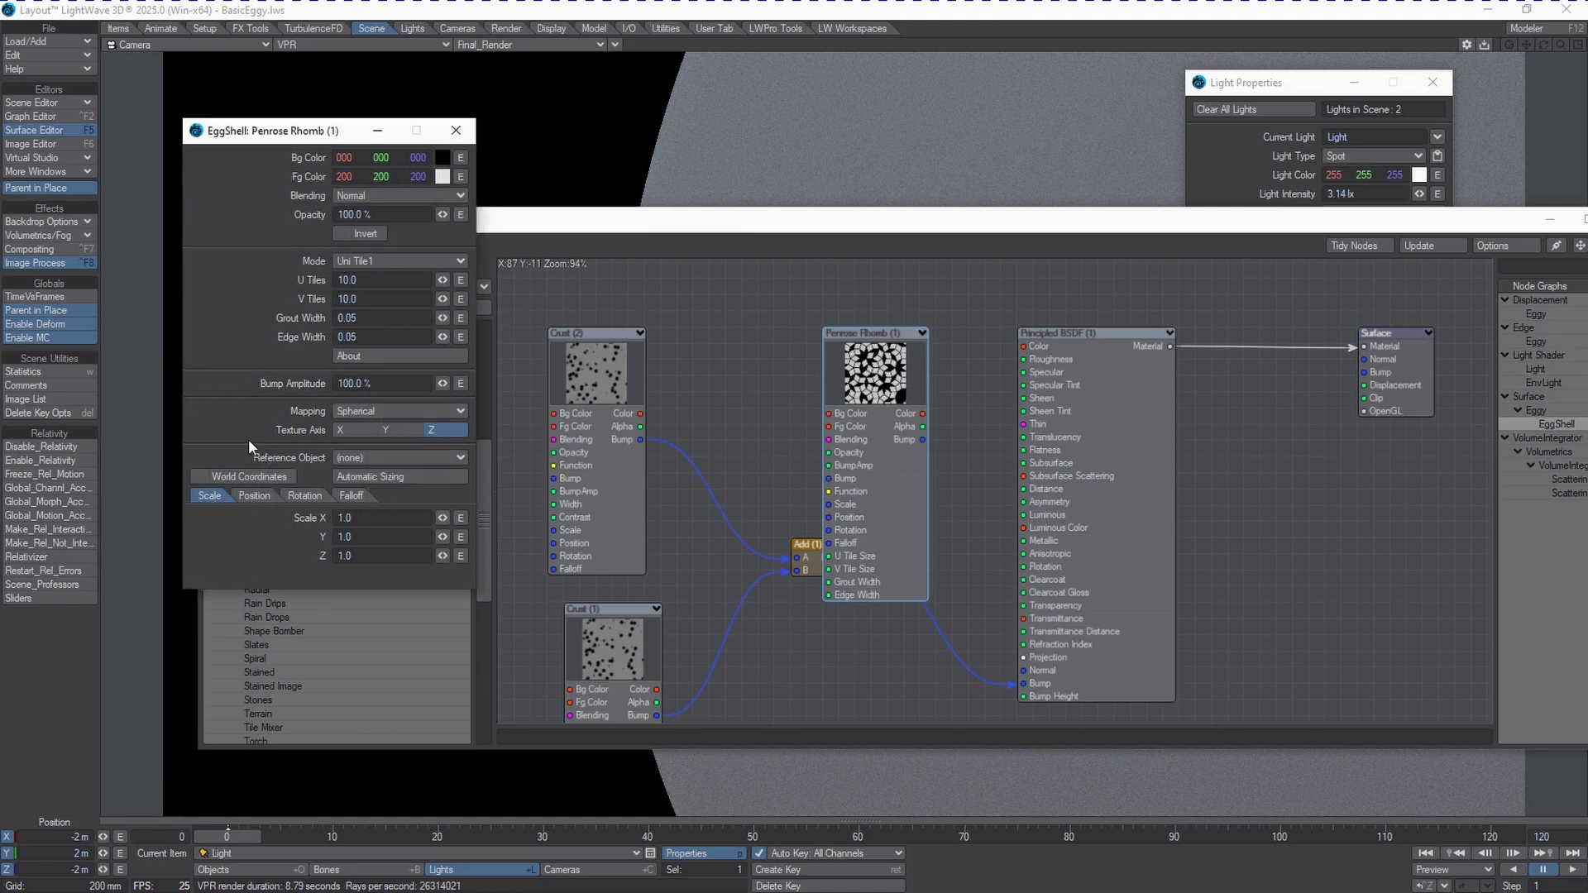
click(382, 429)
drag(259, 139, 207, 142)
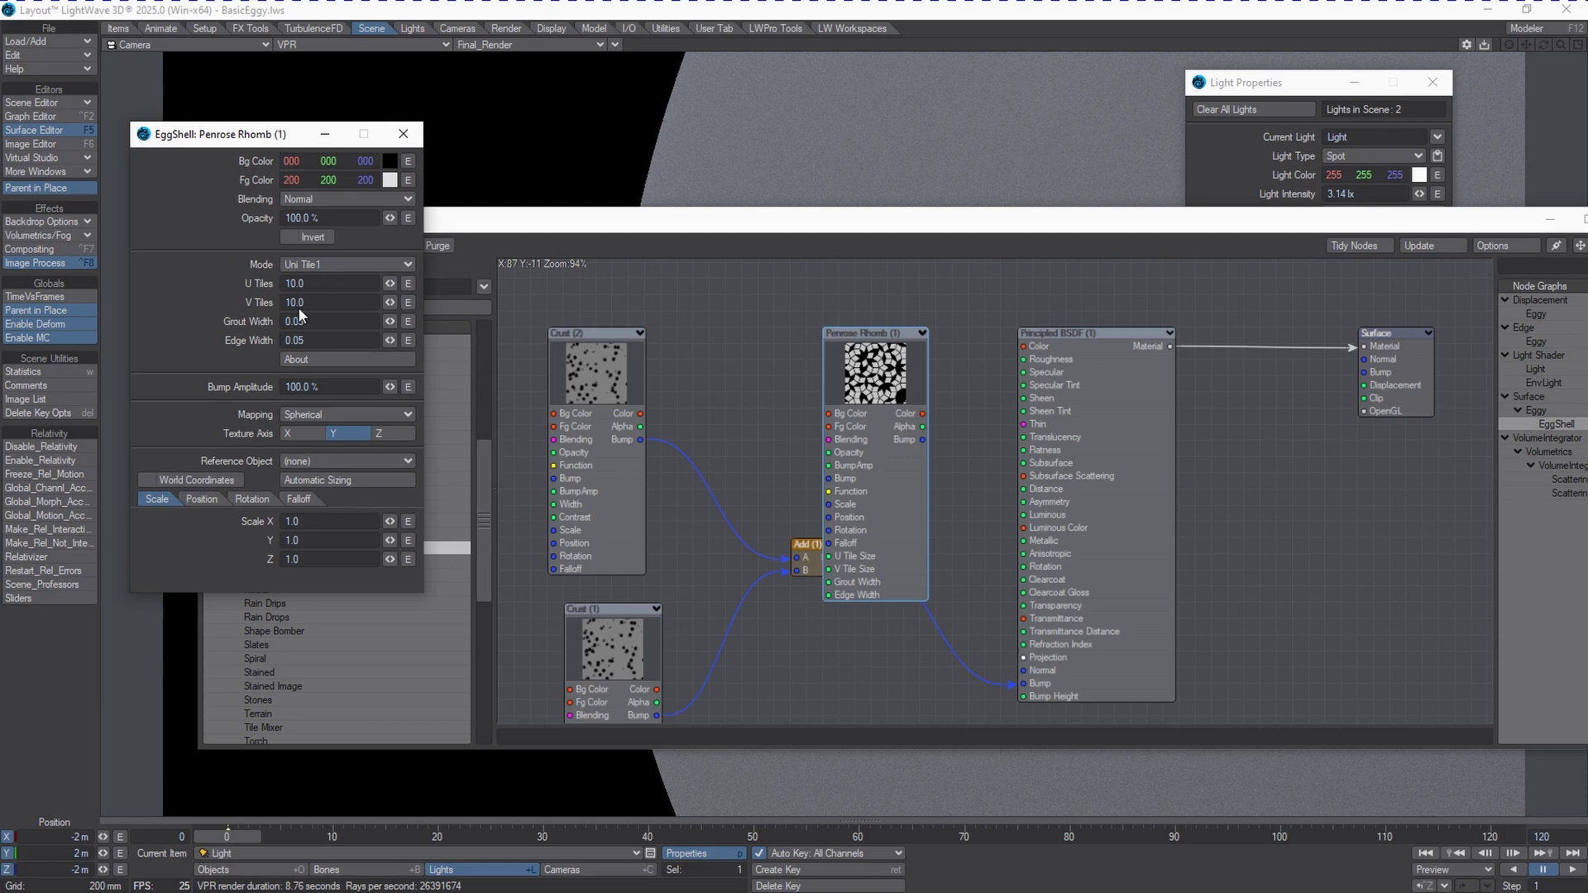
drag(837, 381, 805, 381)
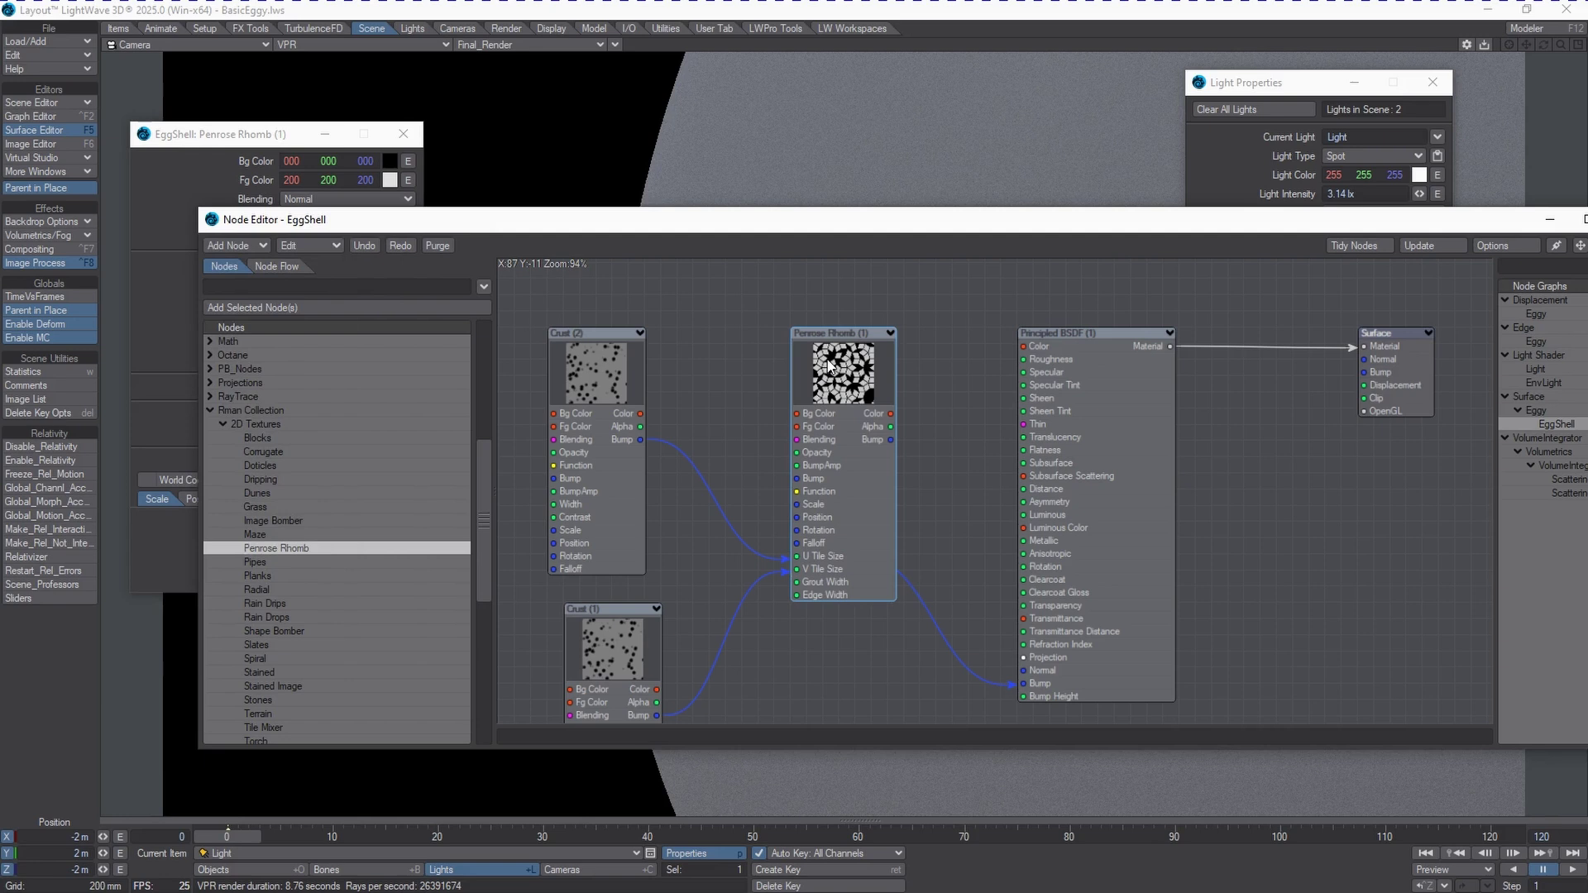
Set the Penrose Rhomb foreground colour to dark red (64, 0, 0)
click(190, 195)
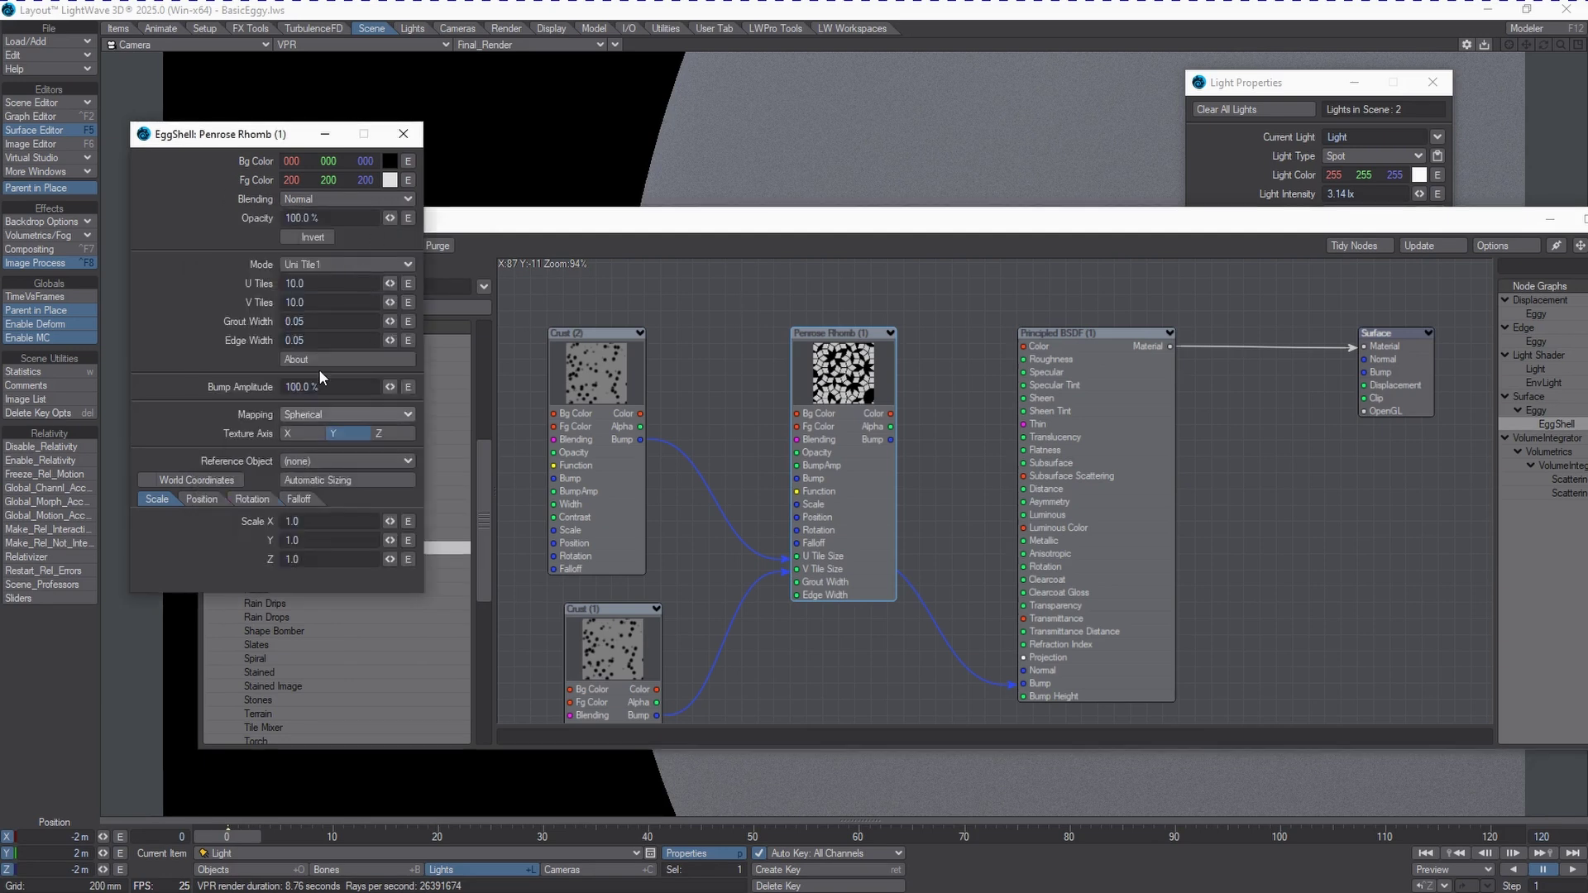
click(392, 181)
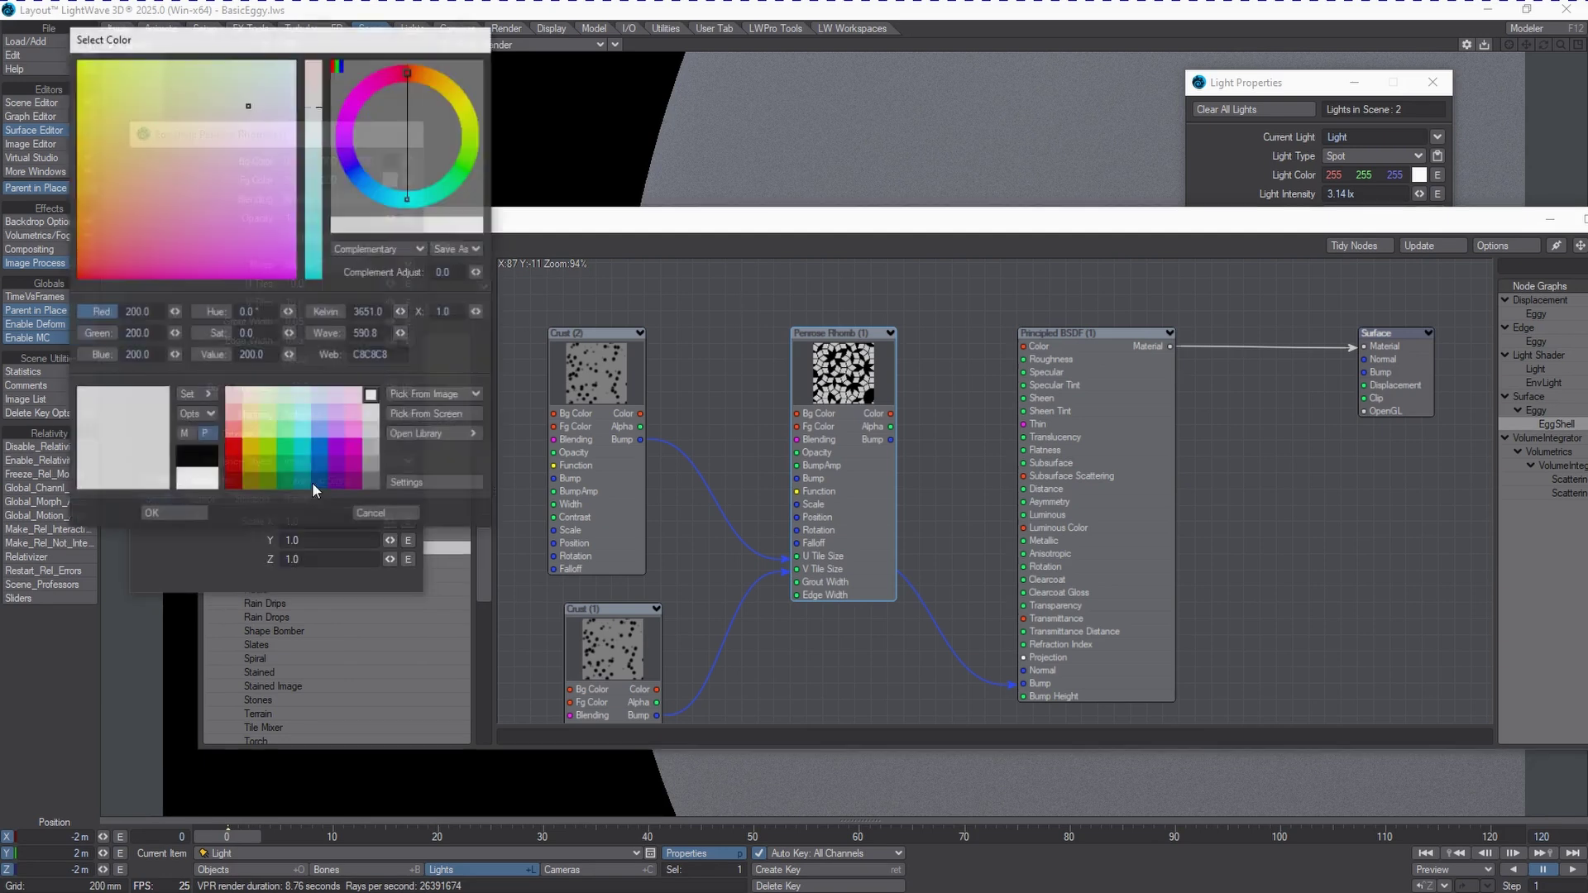
click(234, 481)
click(430, 434)
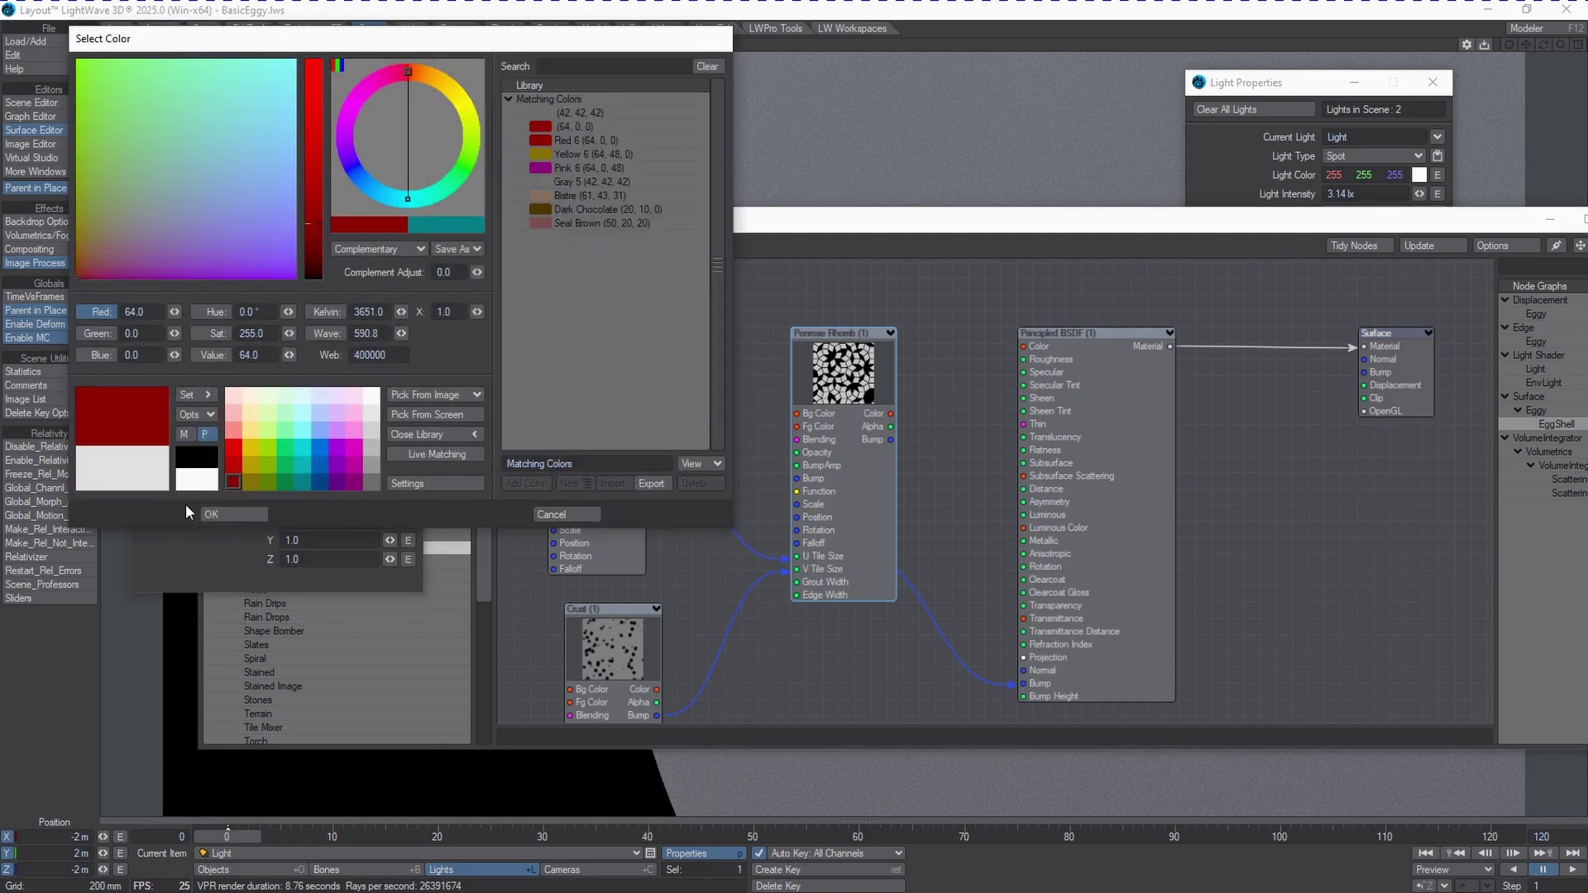
click(229, 513)
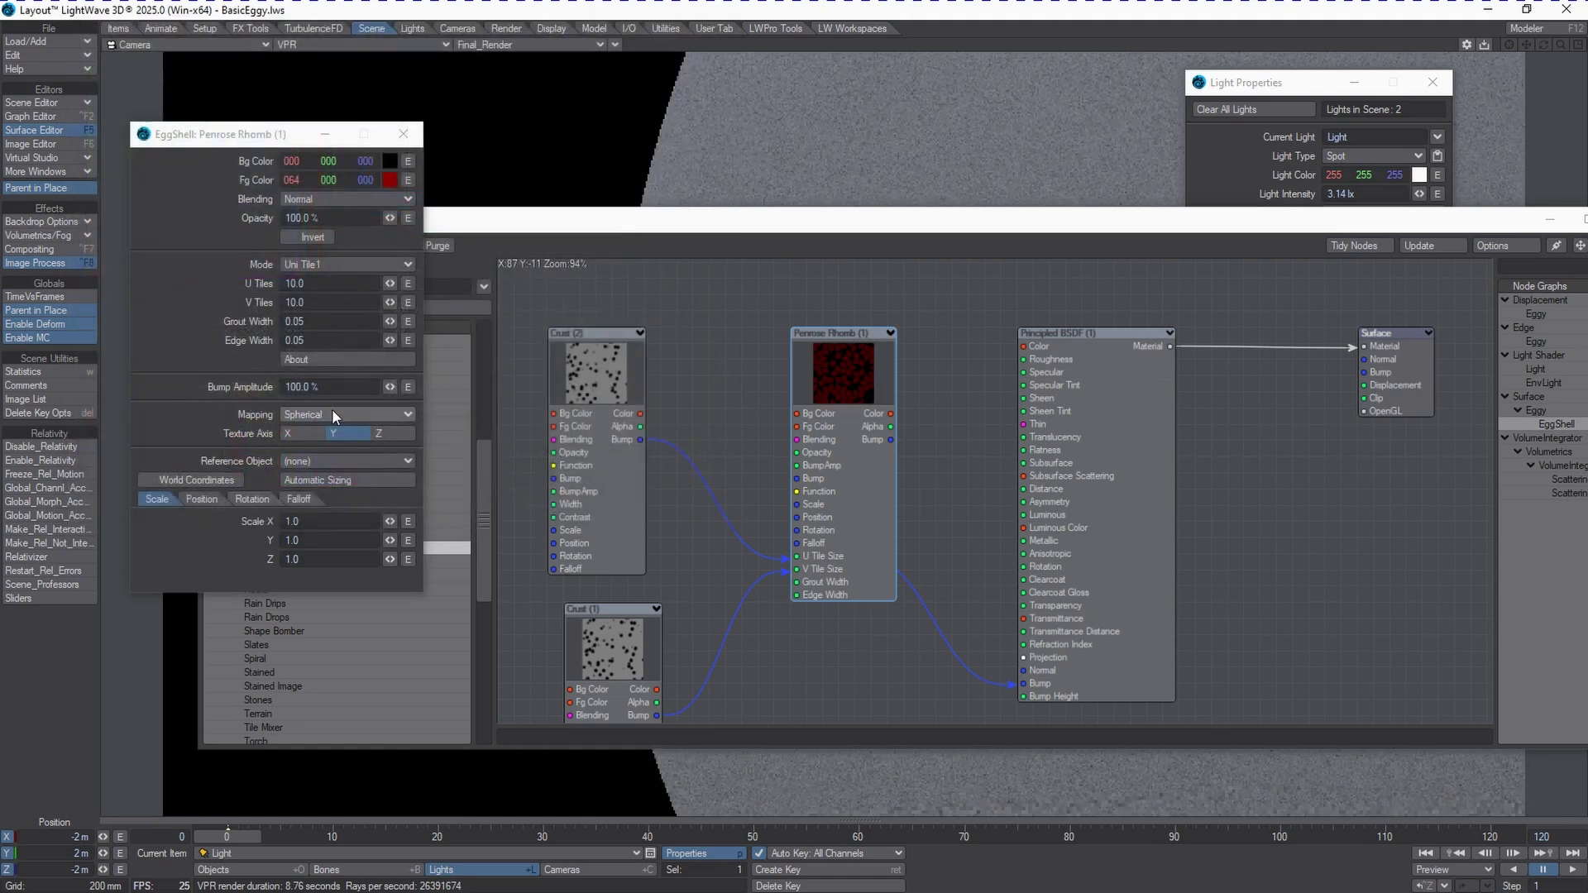
Set the Penrose Rhomb background colour to purple (95, 0, 191)
click(389, 162)
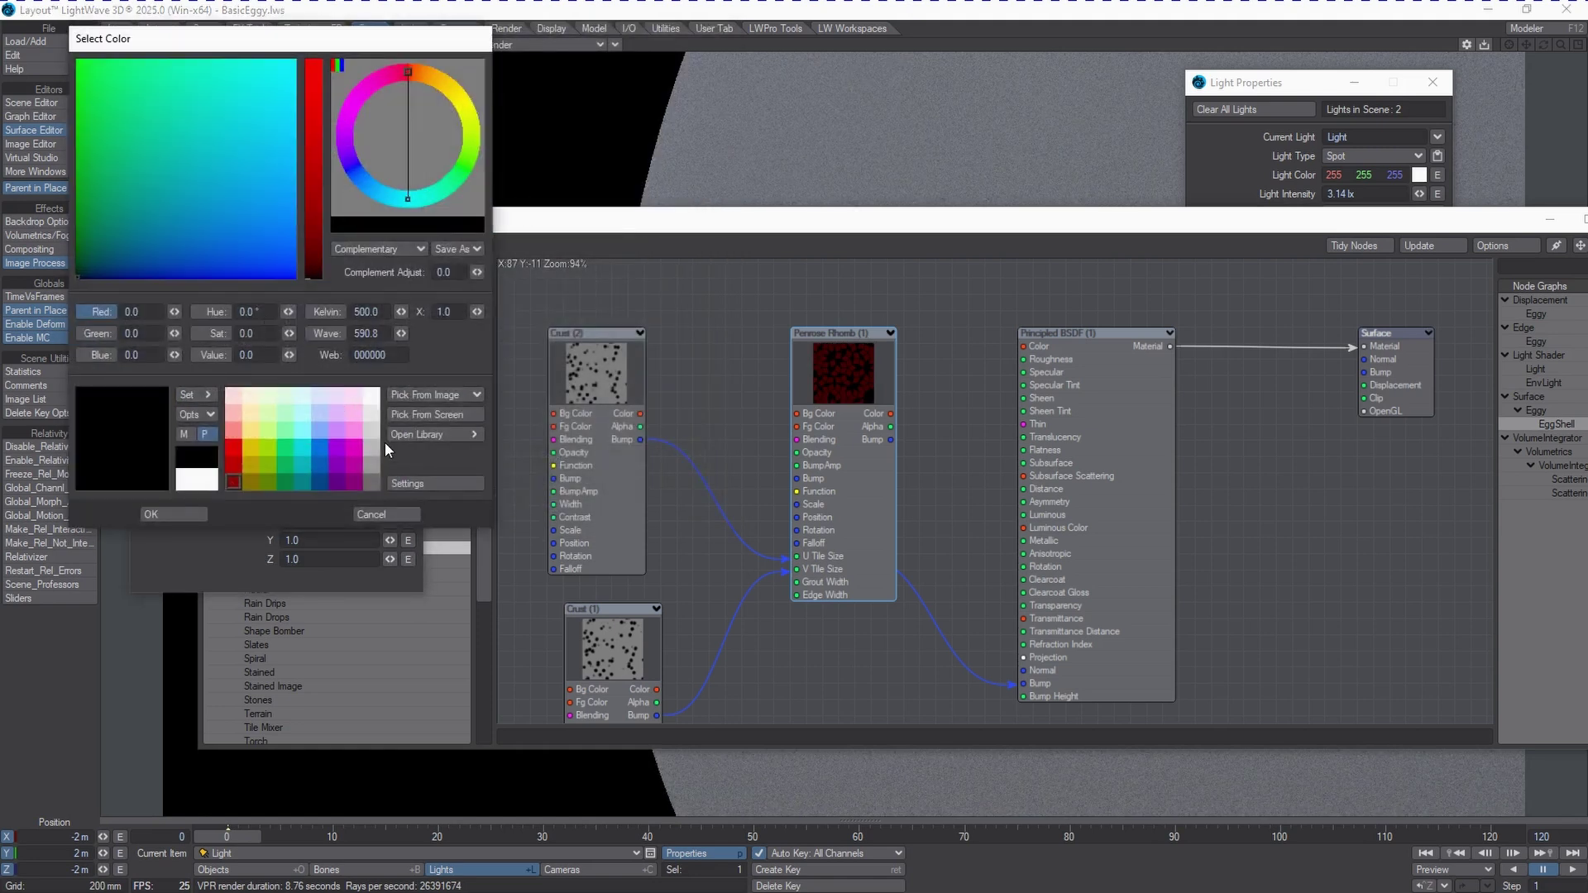
click(372, 413)
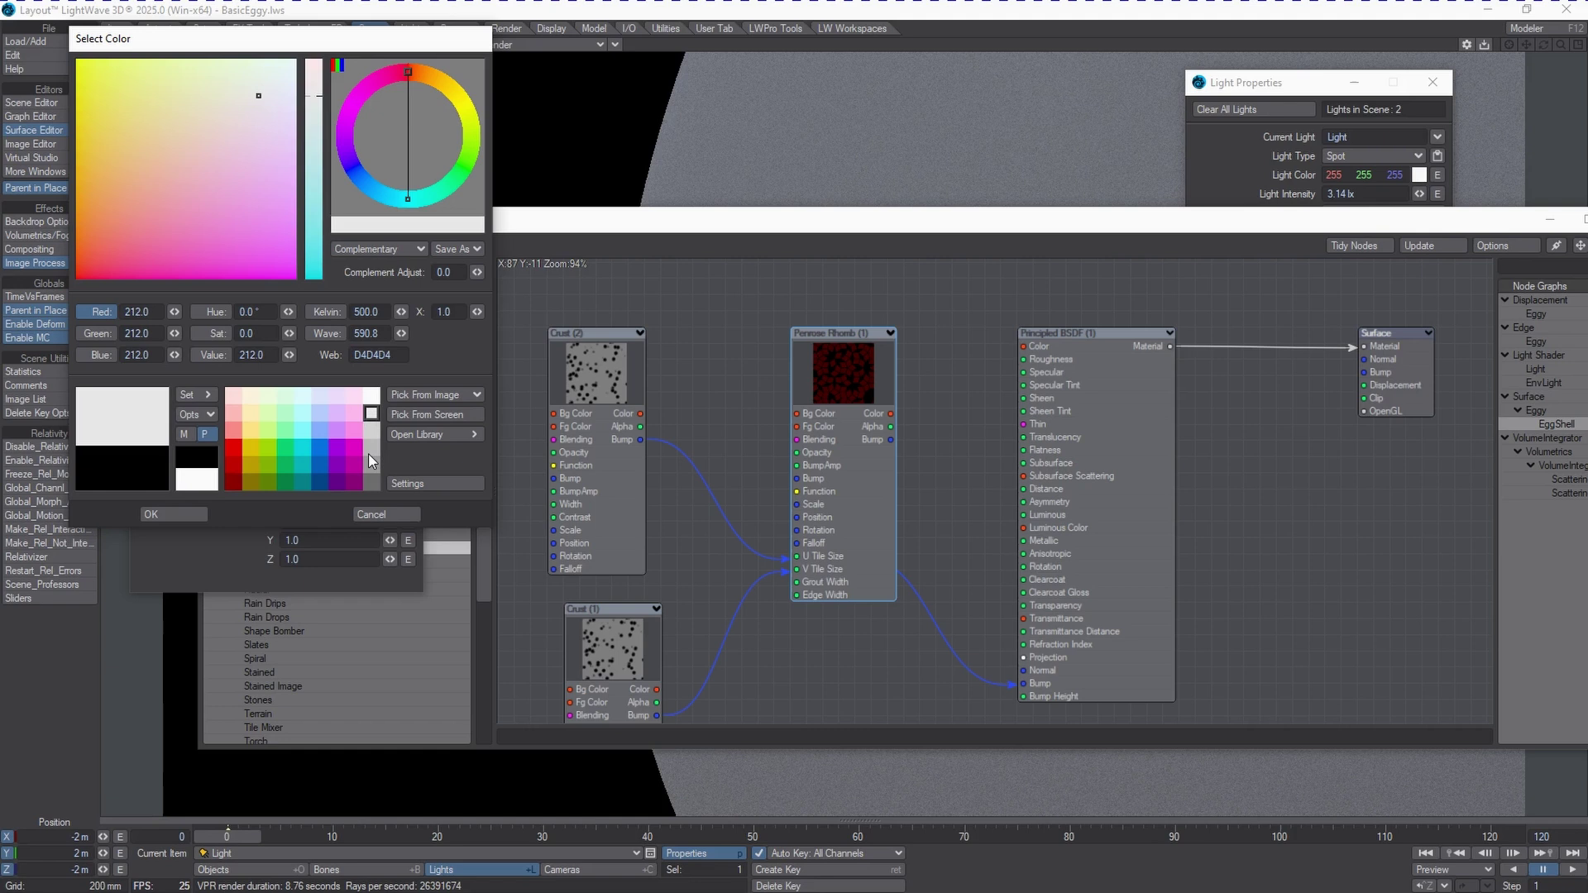
click(338, 447)
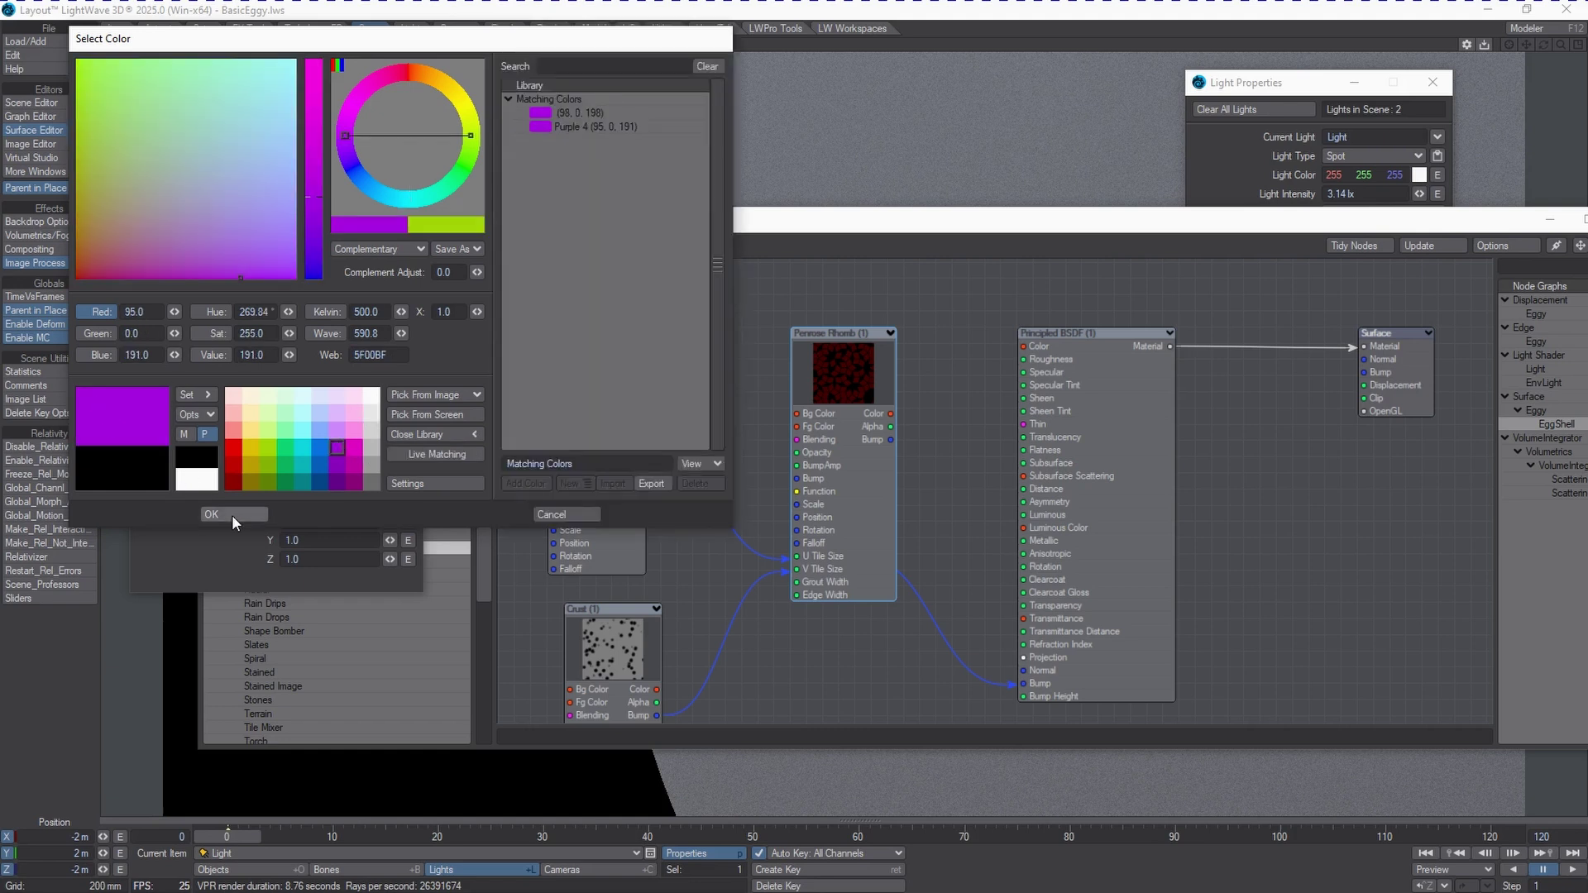
click(231, 512)
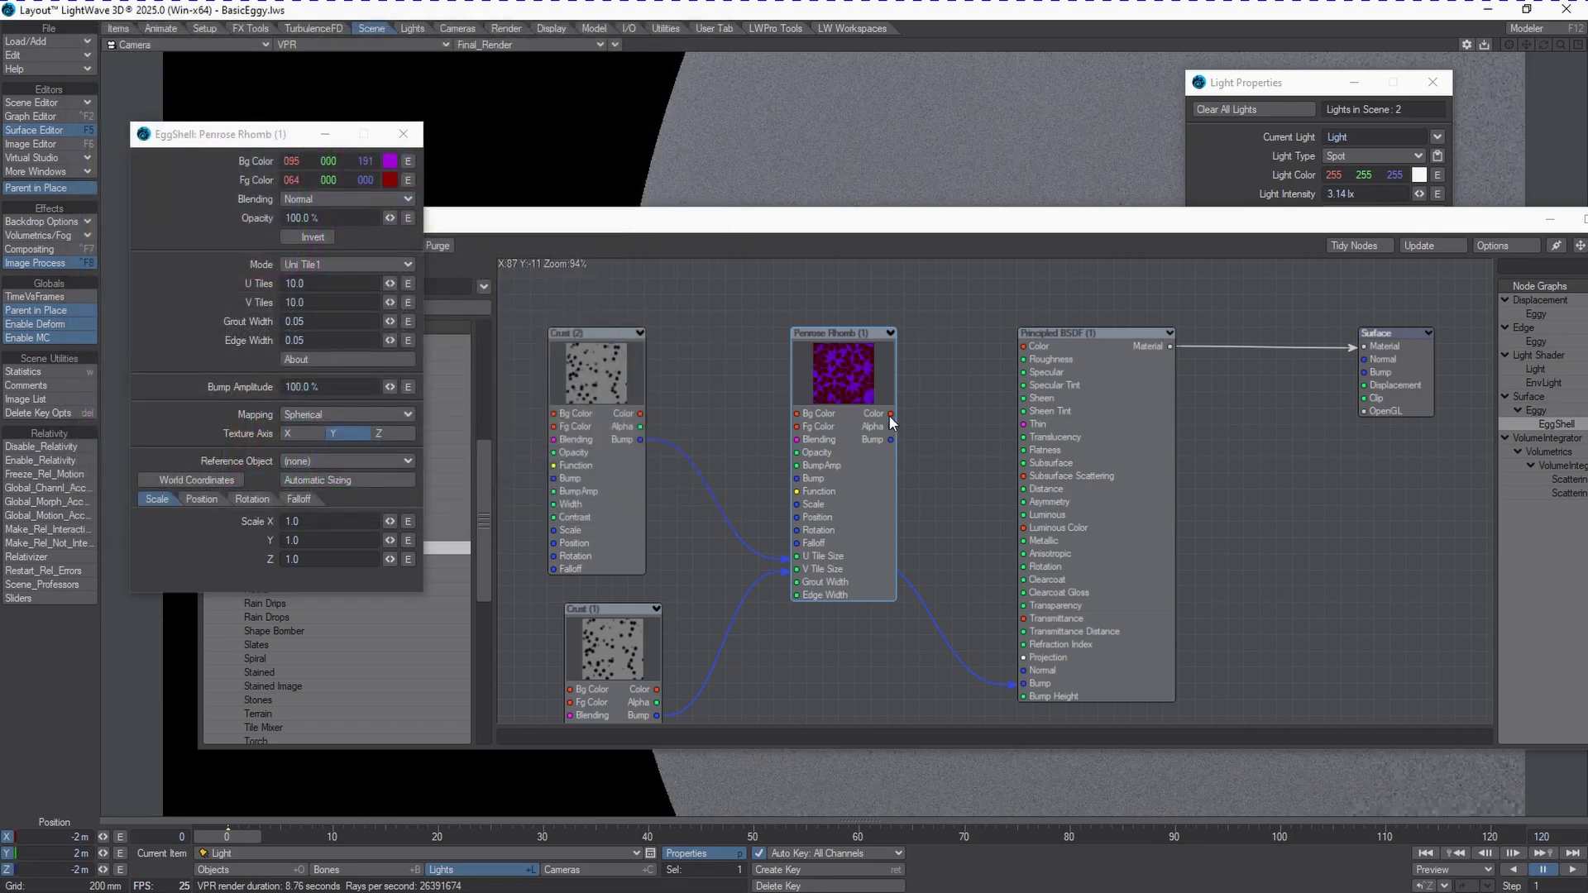
Wire Penrose Rhomb Color into Principled BSDF Color and frame Eggy in Perspective view
drag(890, 414, 1023, 347)
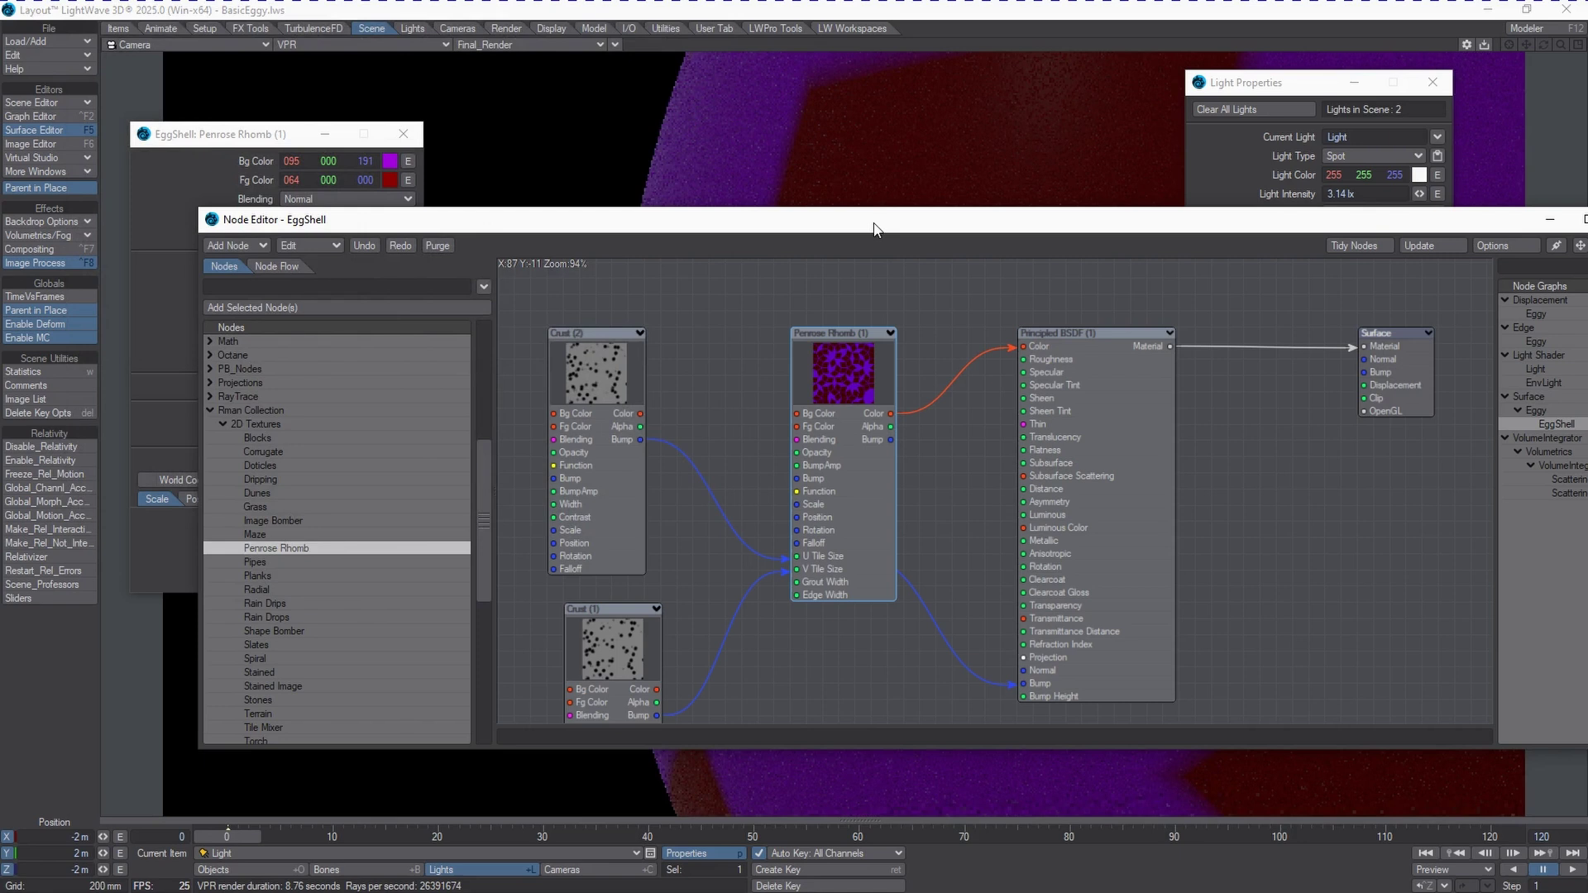
drag(878, 225, 934, 431)
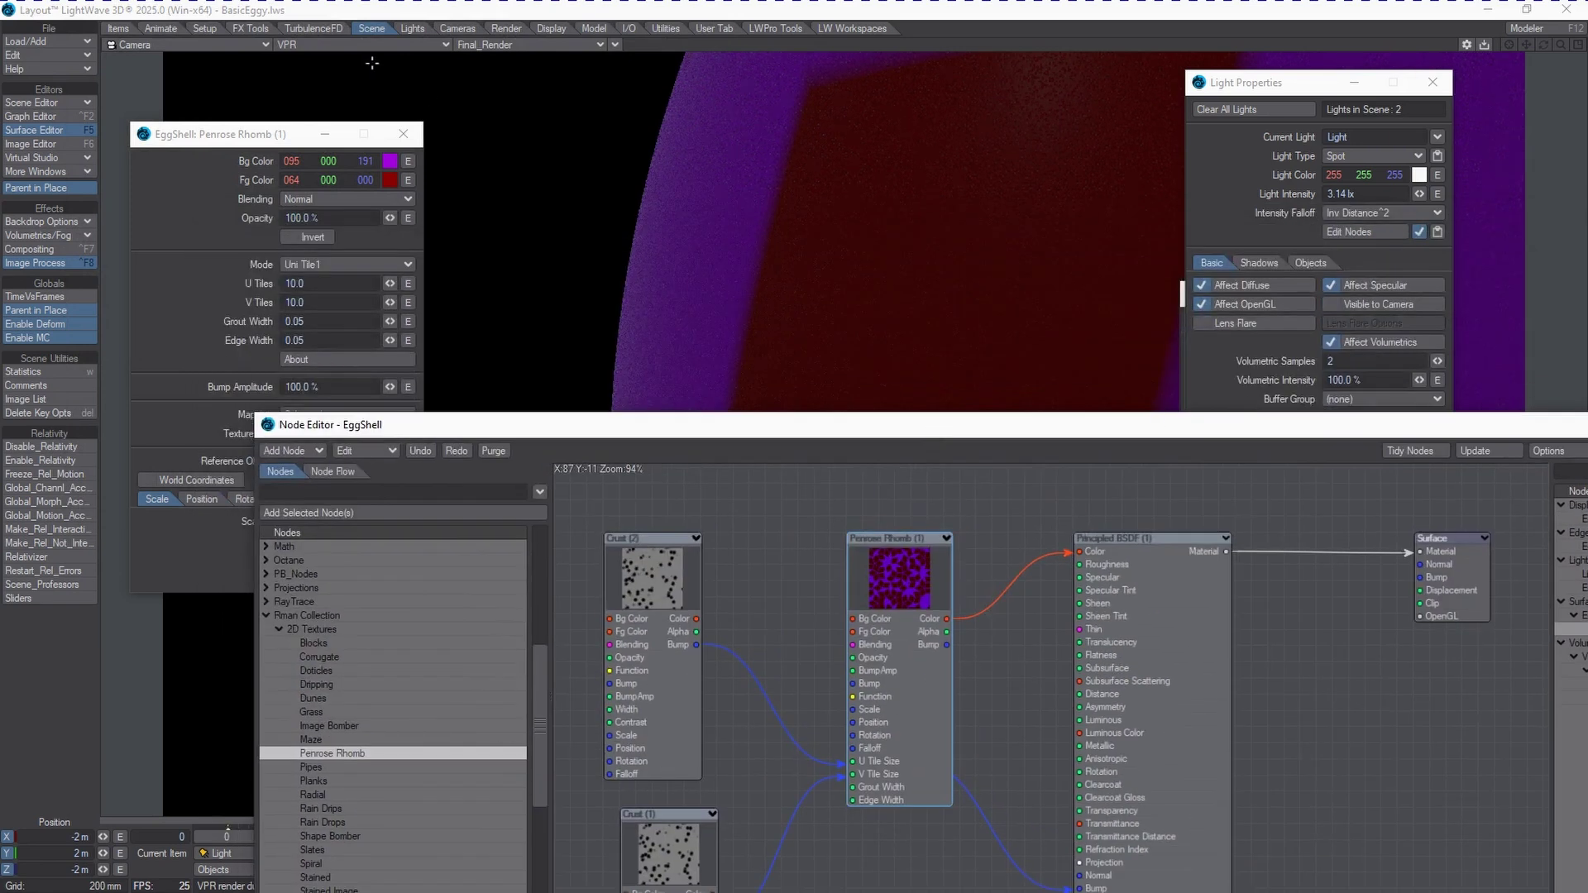
click(240, 47)
click(238, 106)
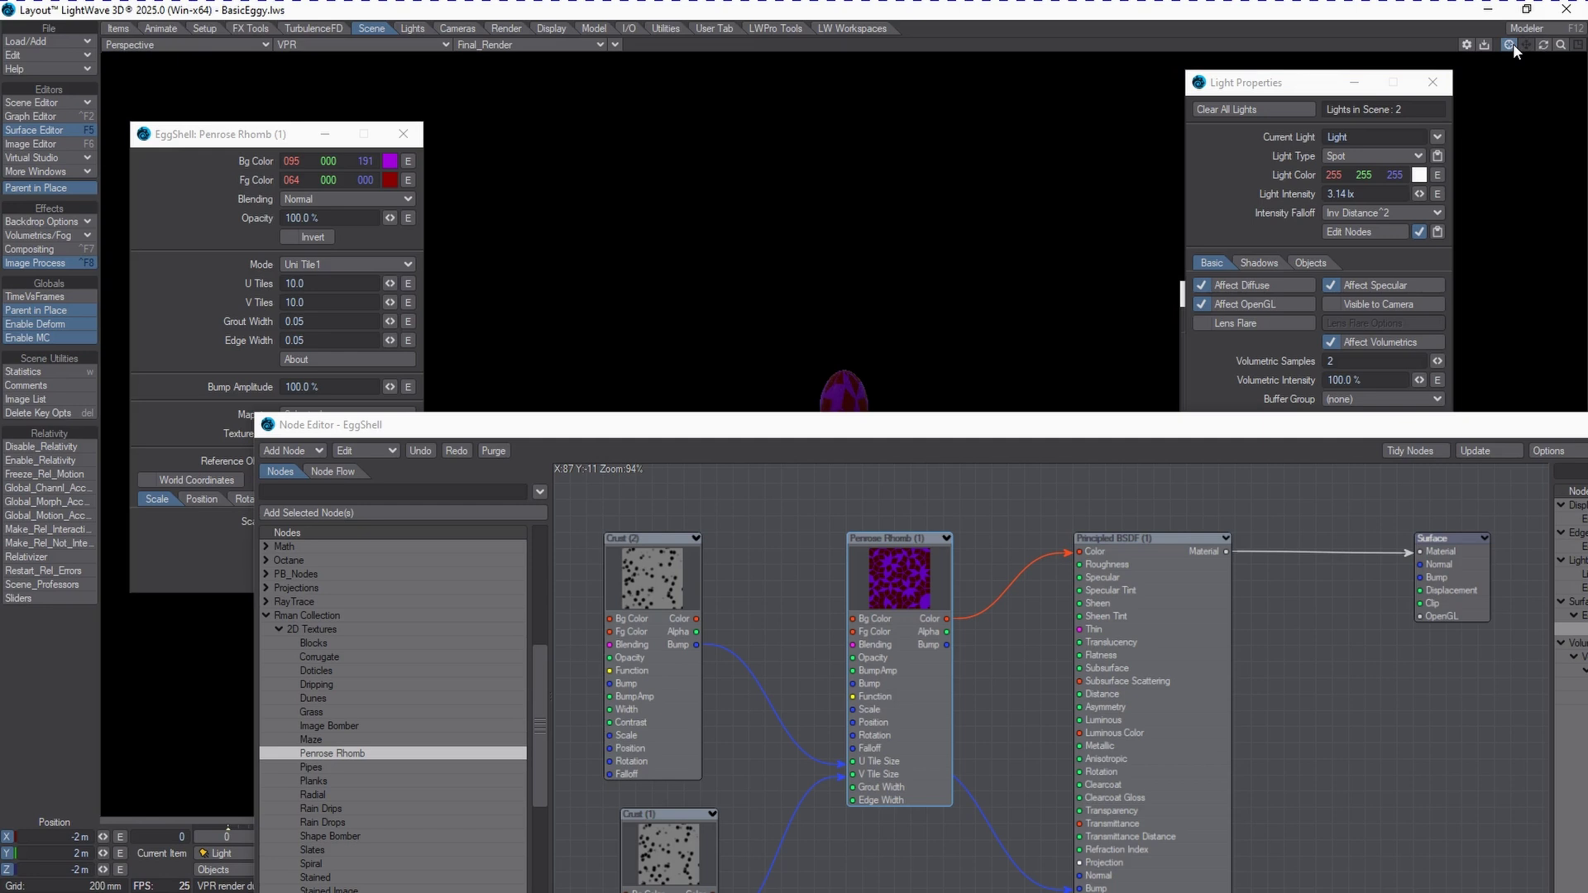
click(1560, 46)
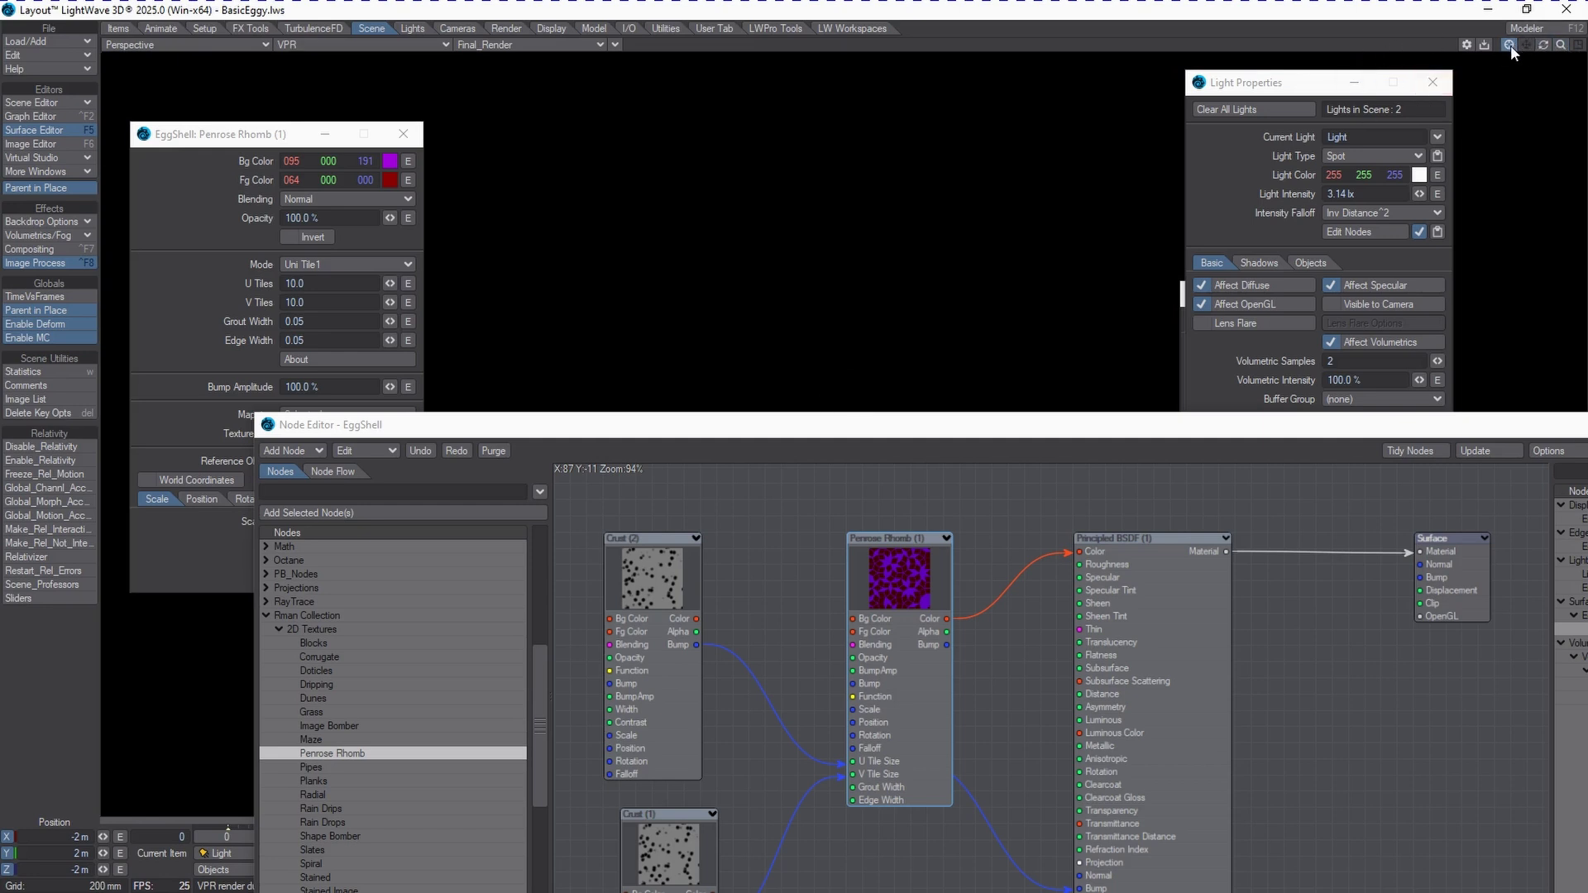
click(240, 870)
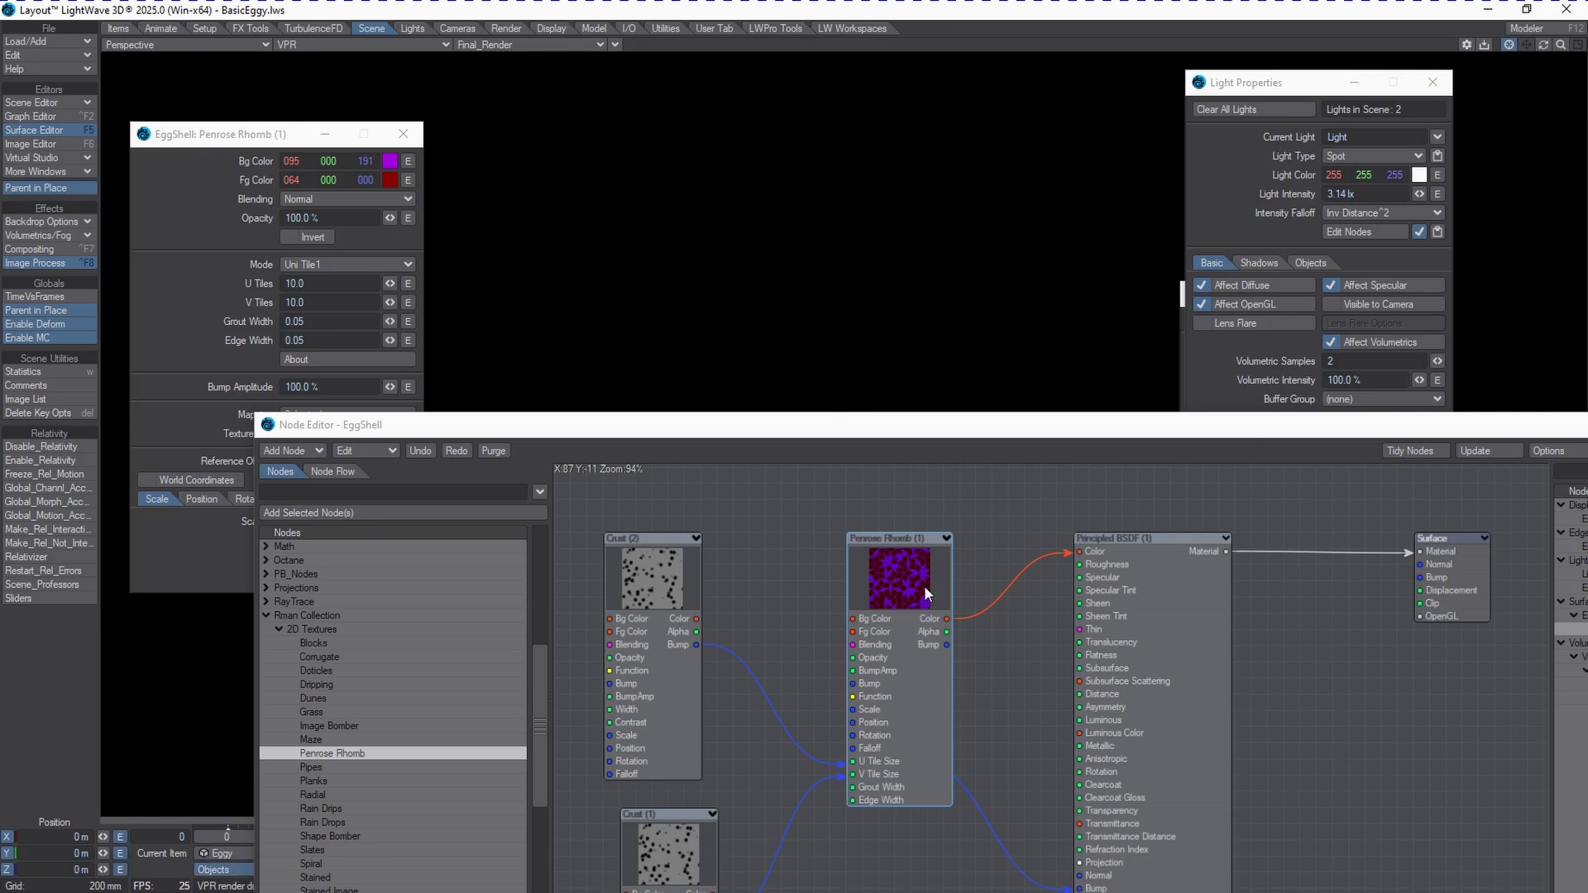
click(1561, 46)
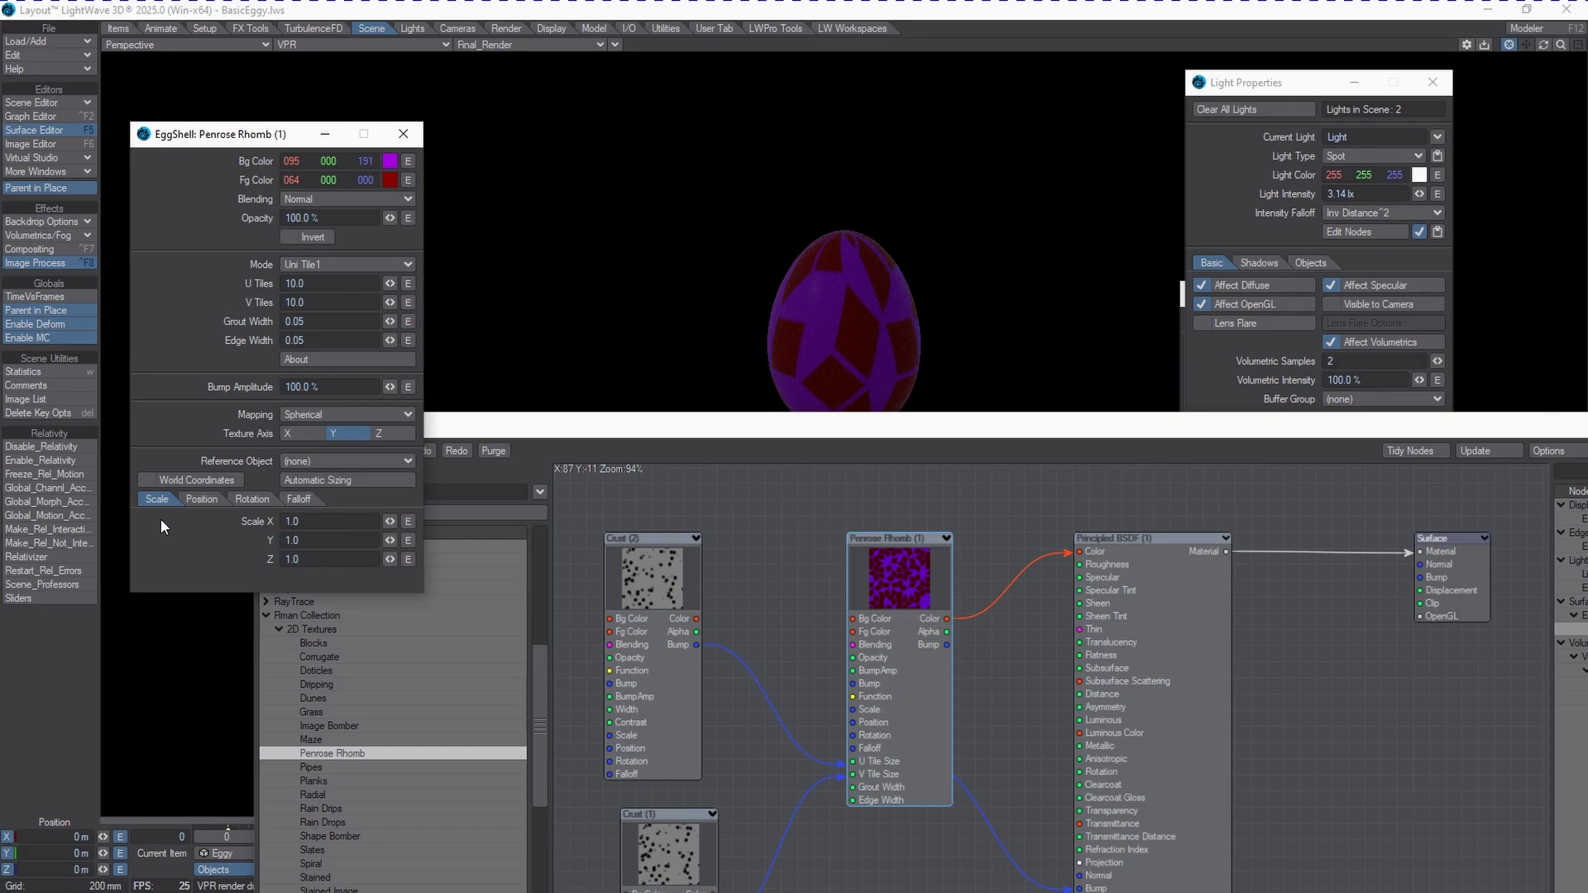
Enter 0.1 for the Penrose Rhomb Scale X, Y and Z, then inspect the egg
double_click(317, 523)
text(0.1)
key(Tab)
text(01)
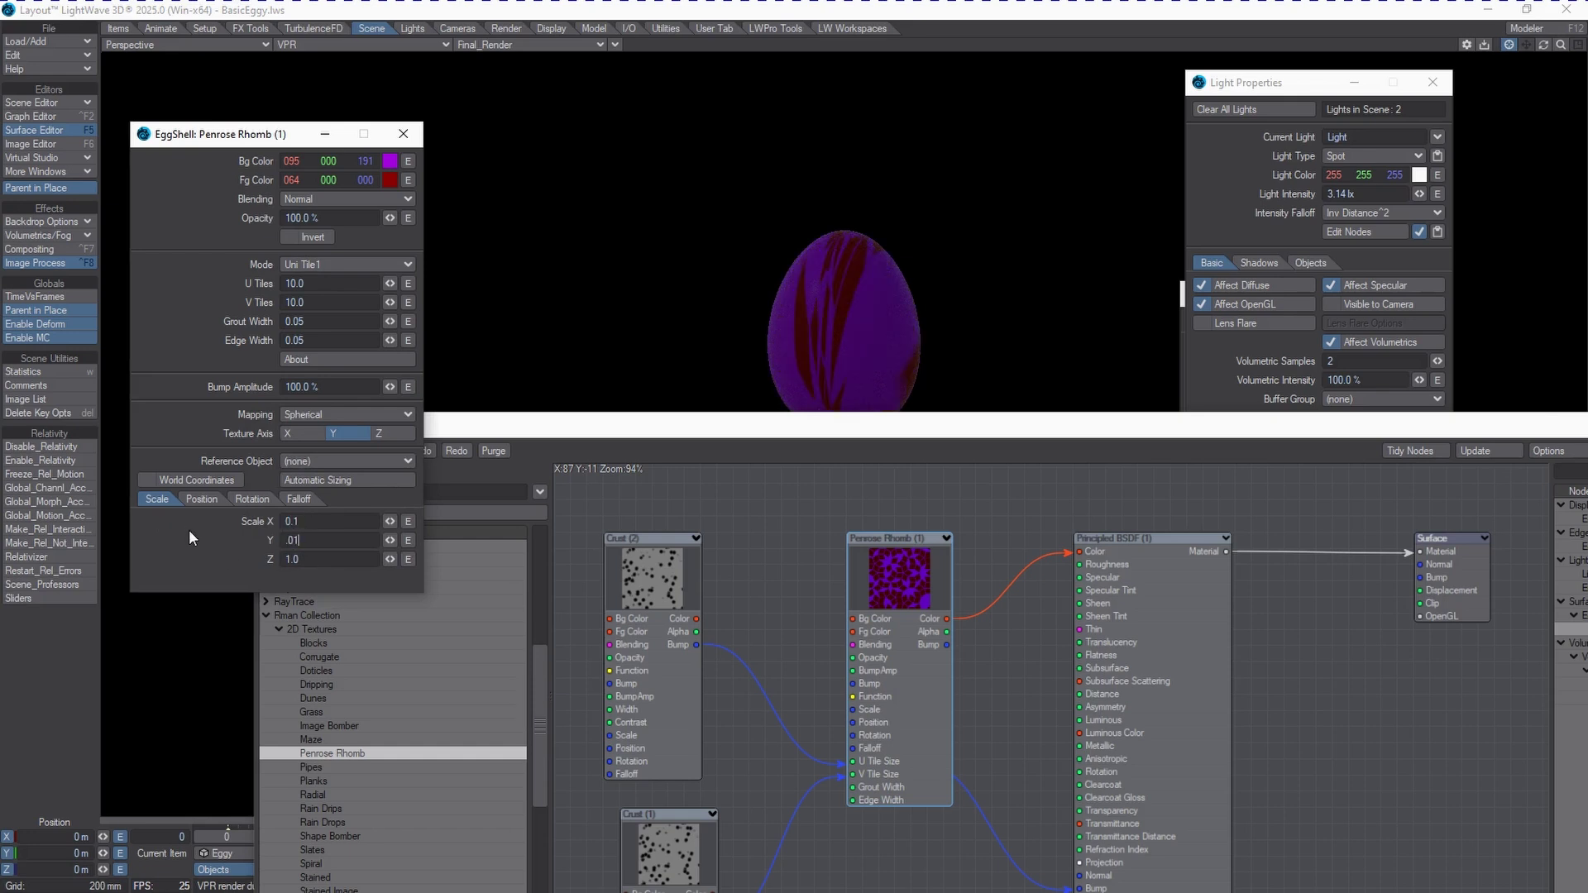
key(BackSpace)
text(0)
key(Tab)
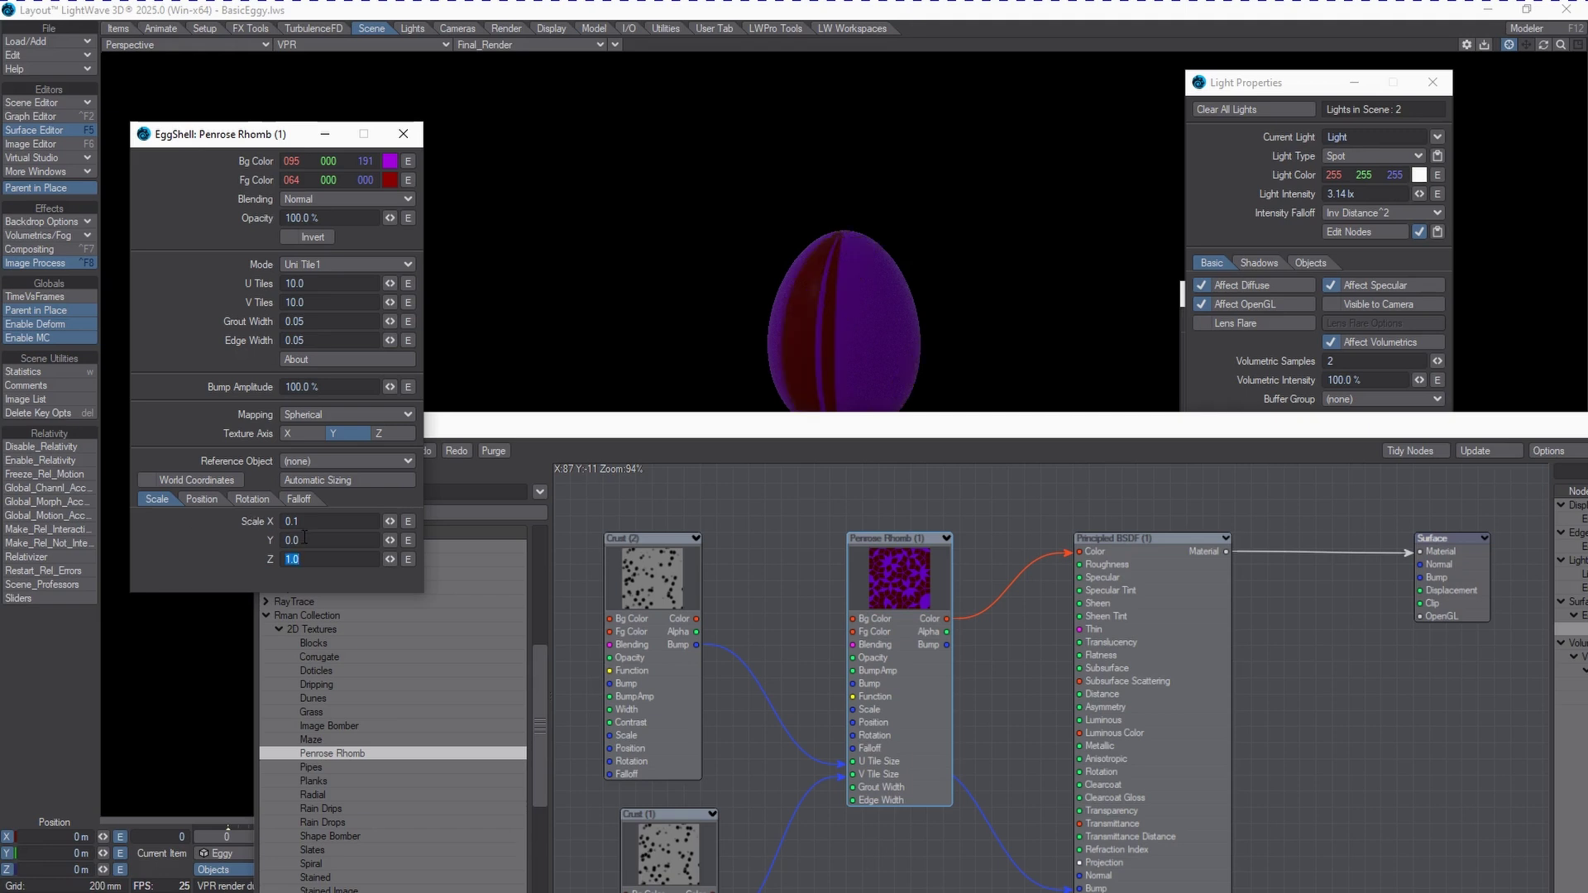
key(shift+Tab)
text(.1)
key(Tab)
text(.1)
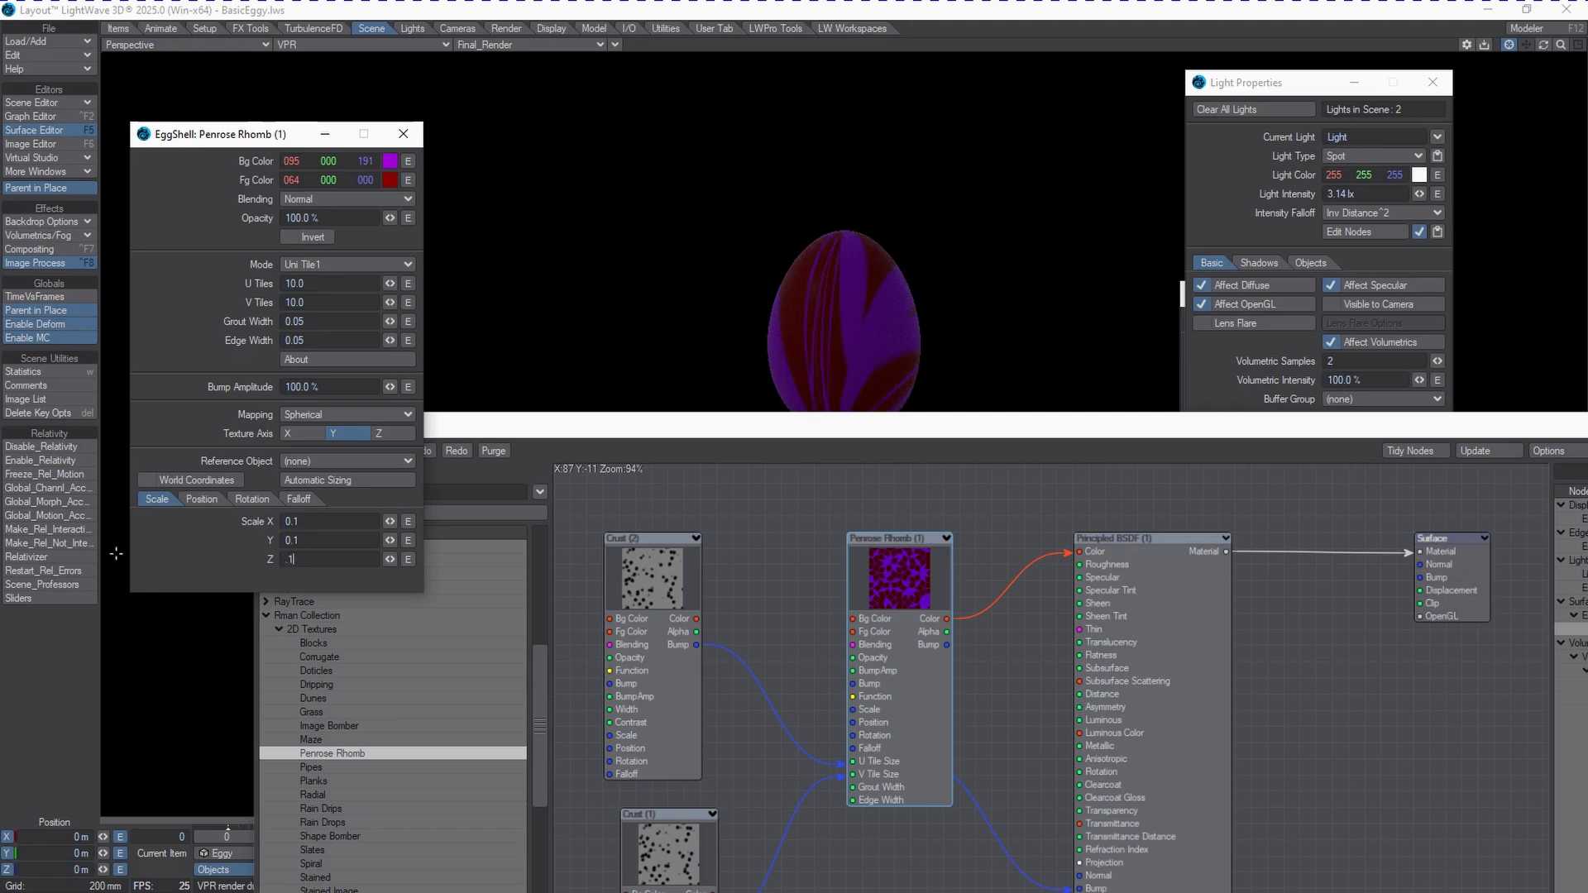
key(Return)
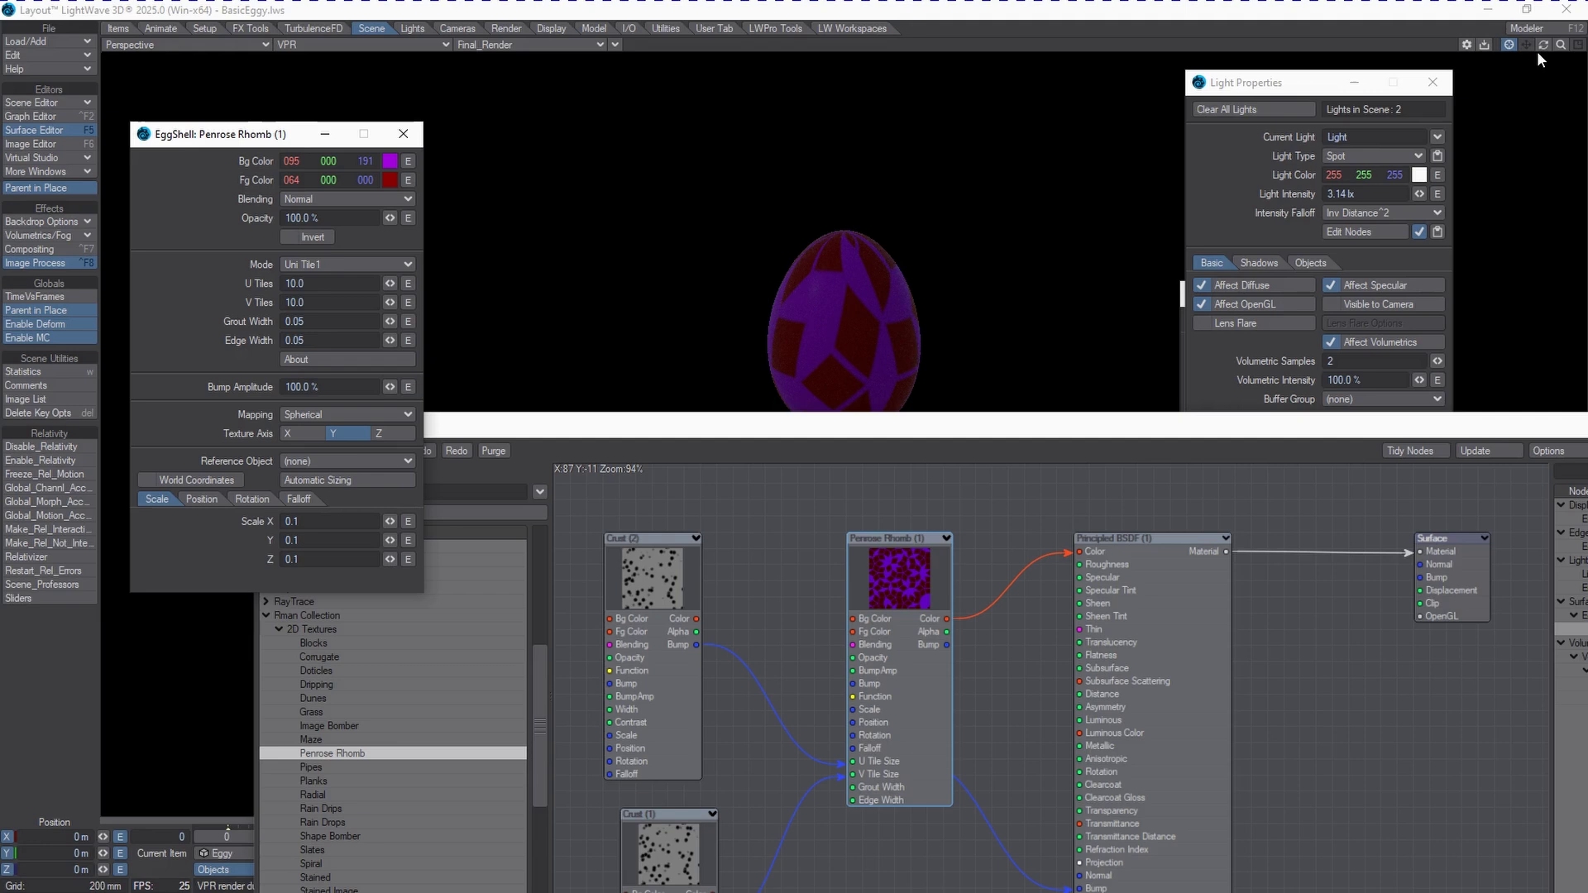
drag(1537, 51, 1545, 41)
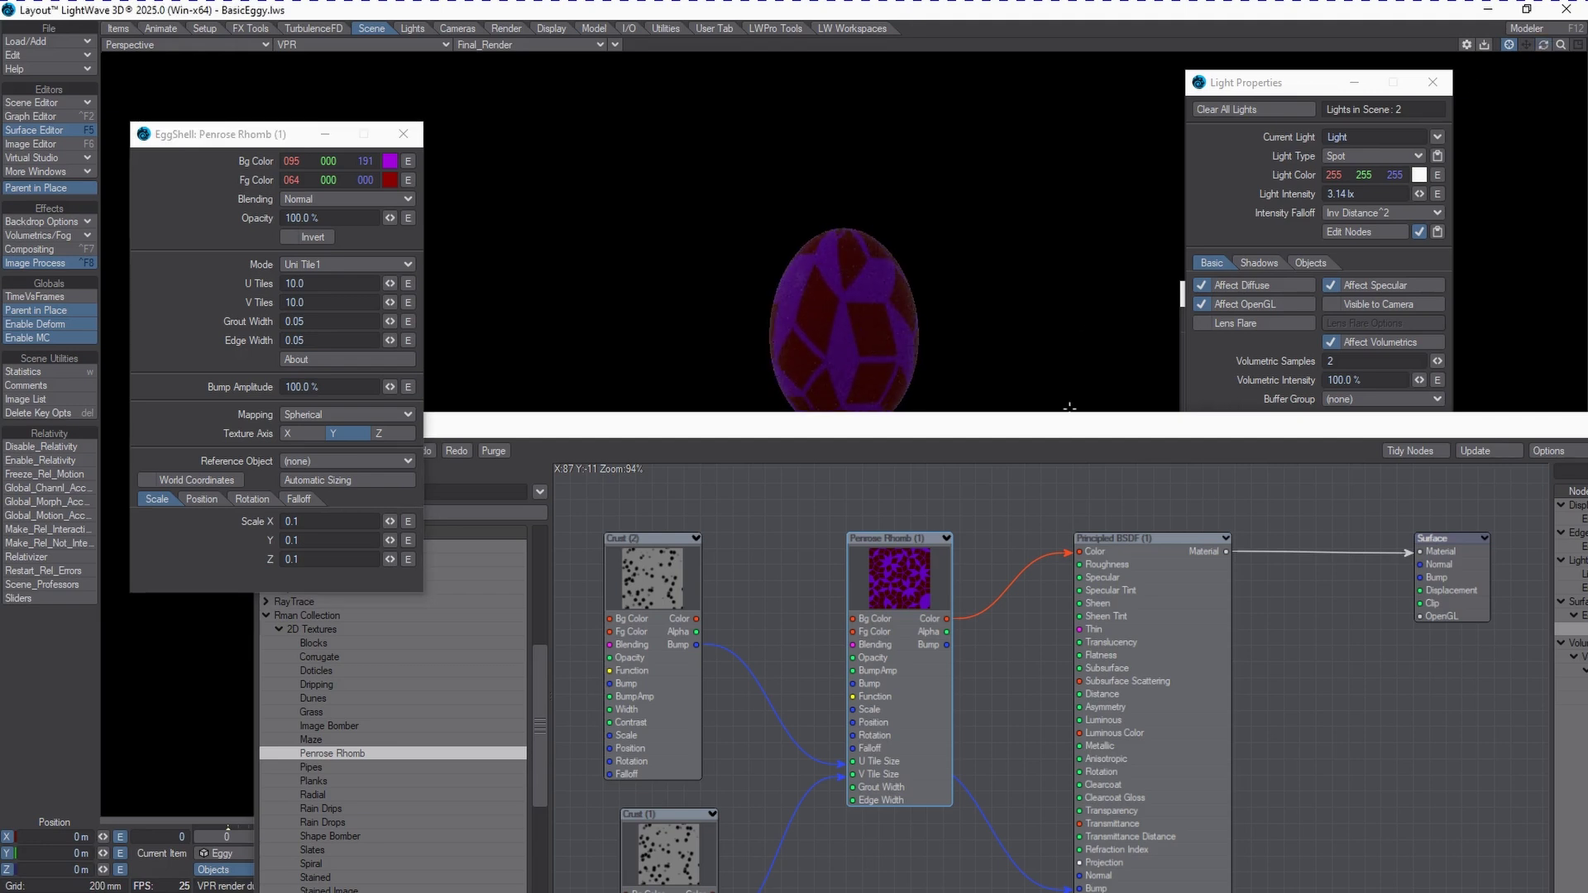
drag(900, 588, 852, 567)
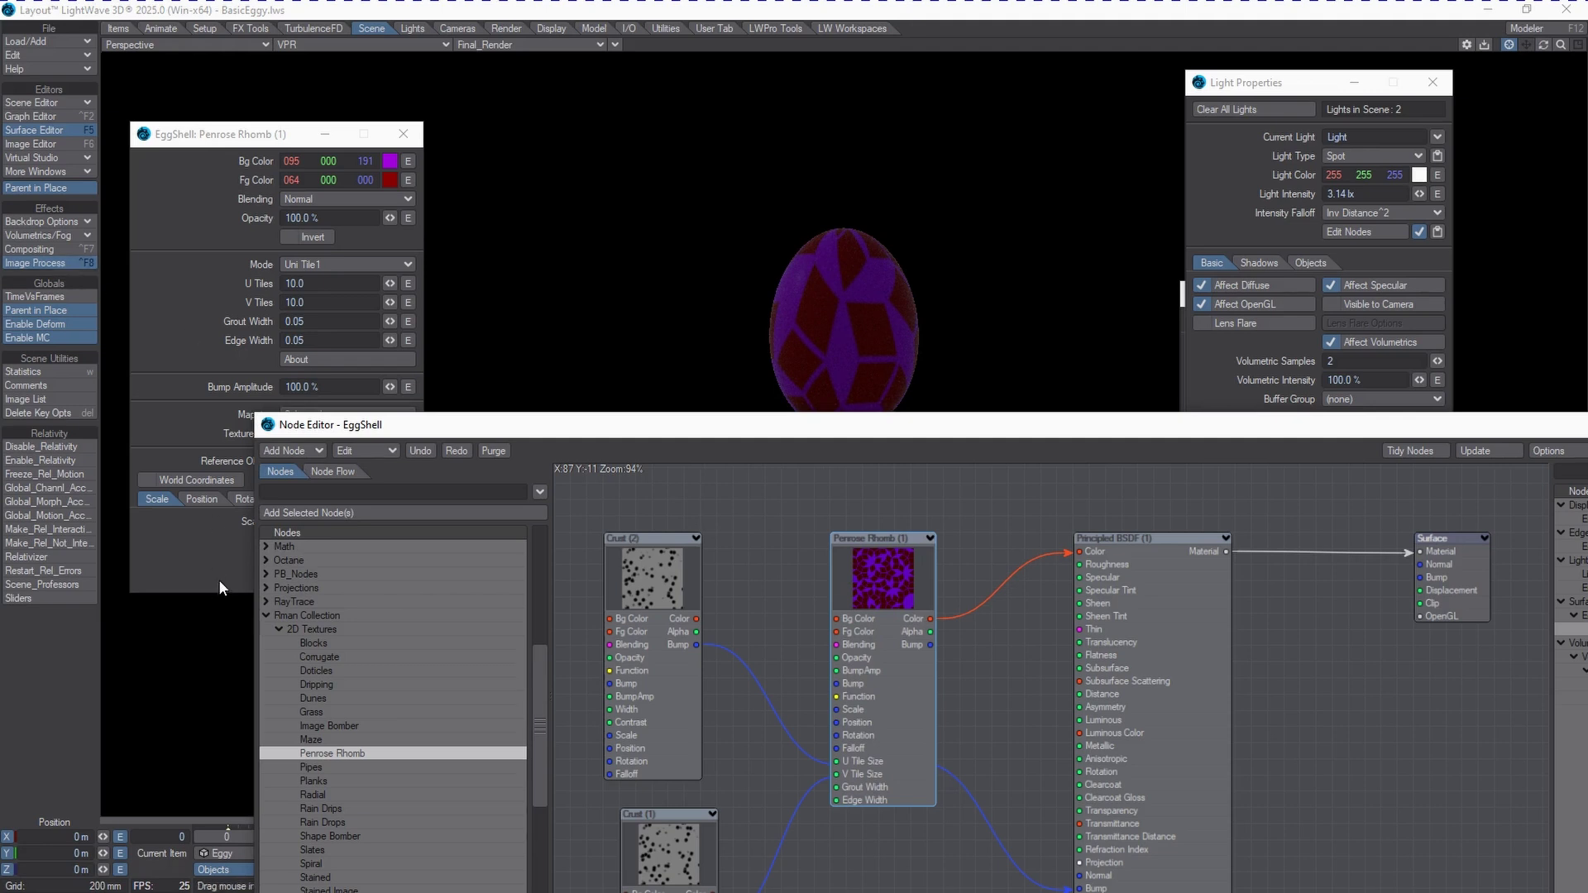
scroll(316, 708, down, 3)
scroll(316, 708, down, 6)
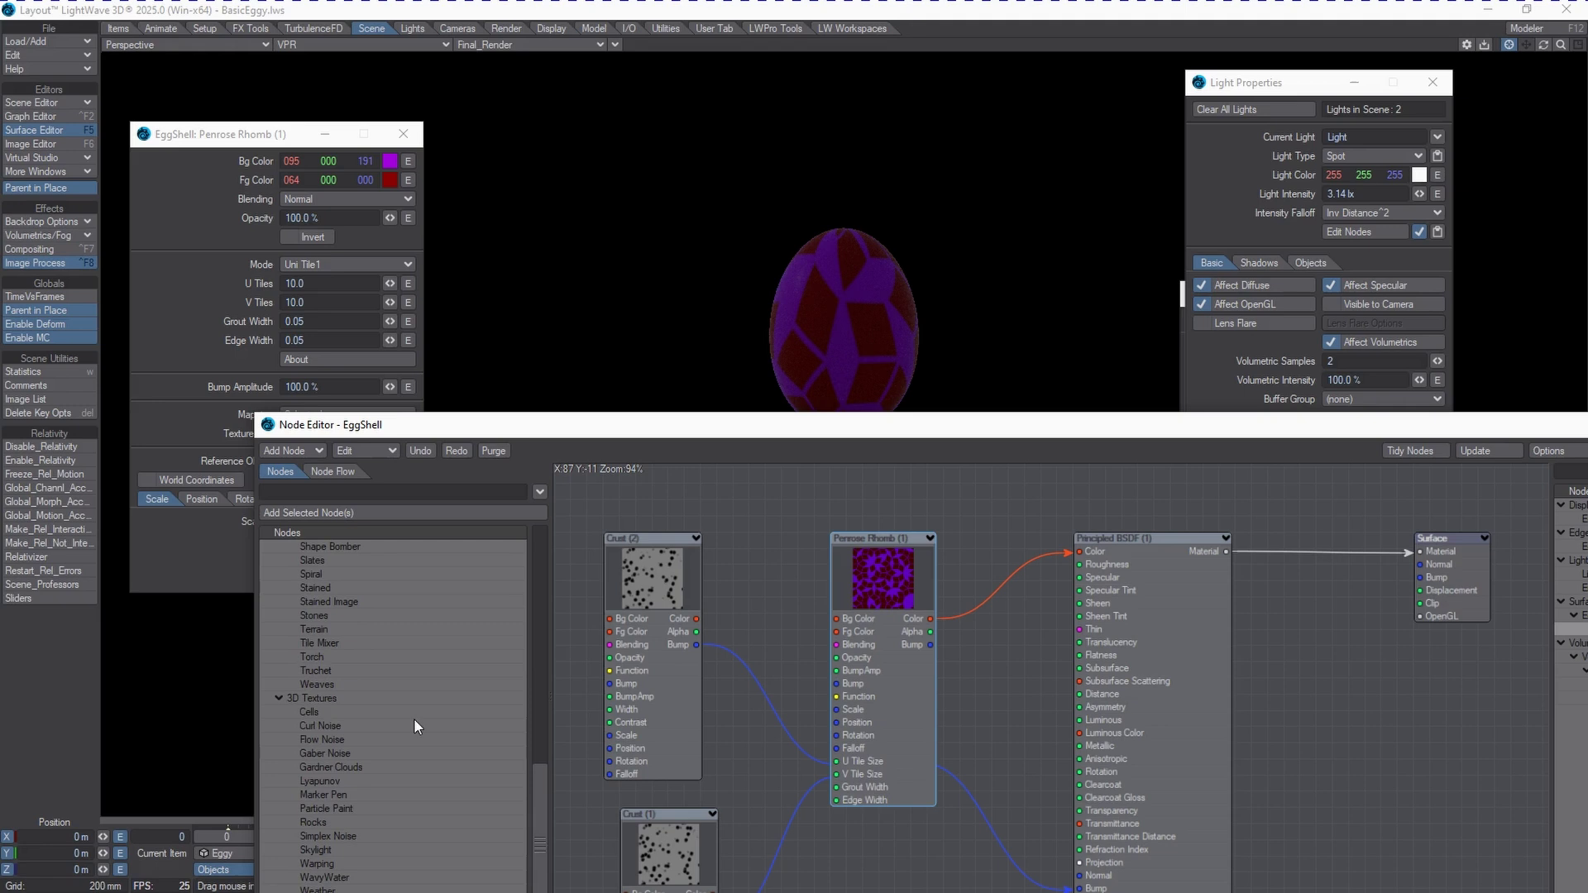
scroll(413, 726, down, 2)
scroll(413, 746, up, 6)
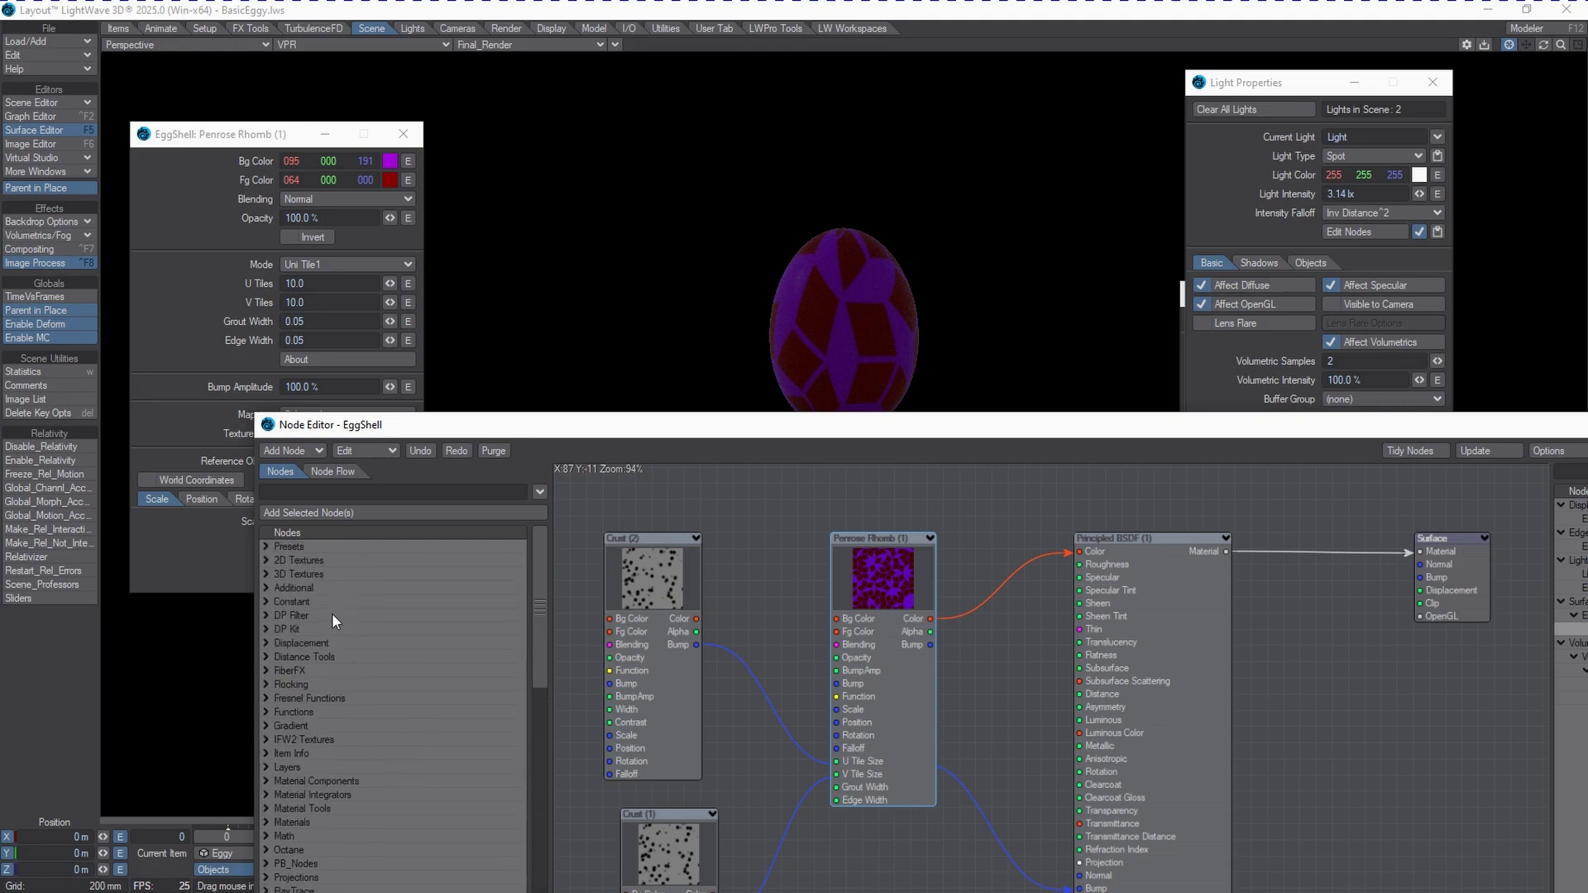
scroll(410, 706, down, 8)
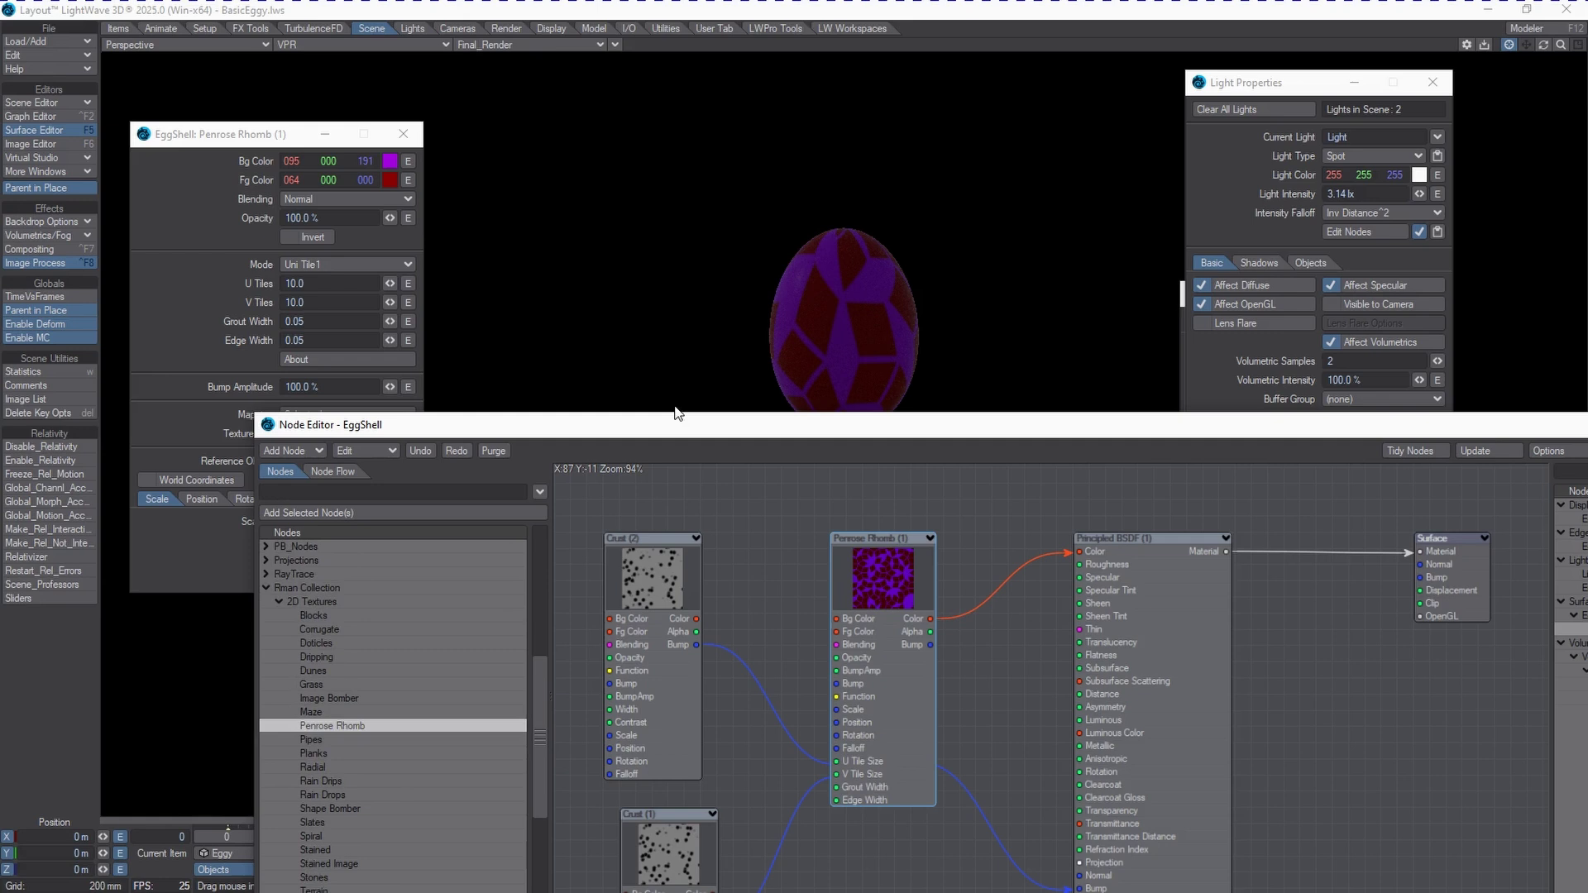
drag(667, 422, 700, 354)
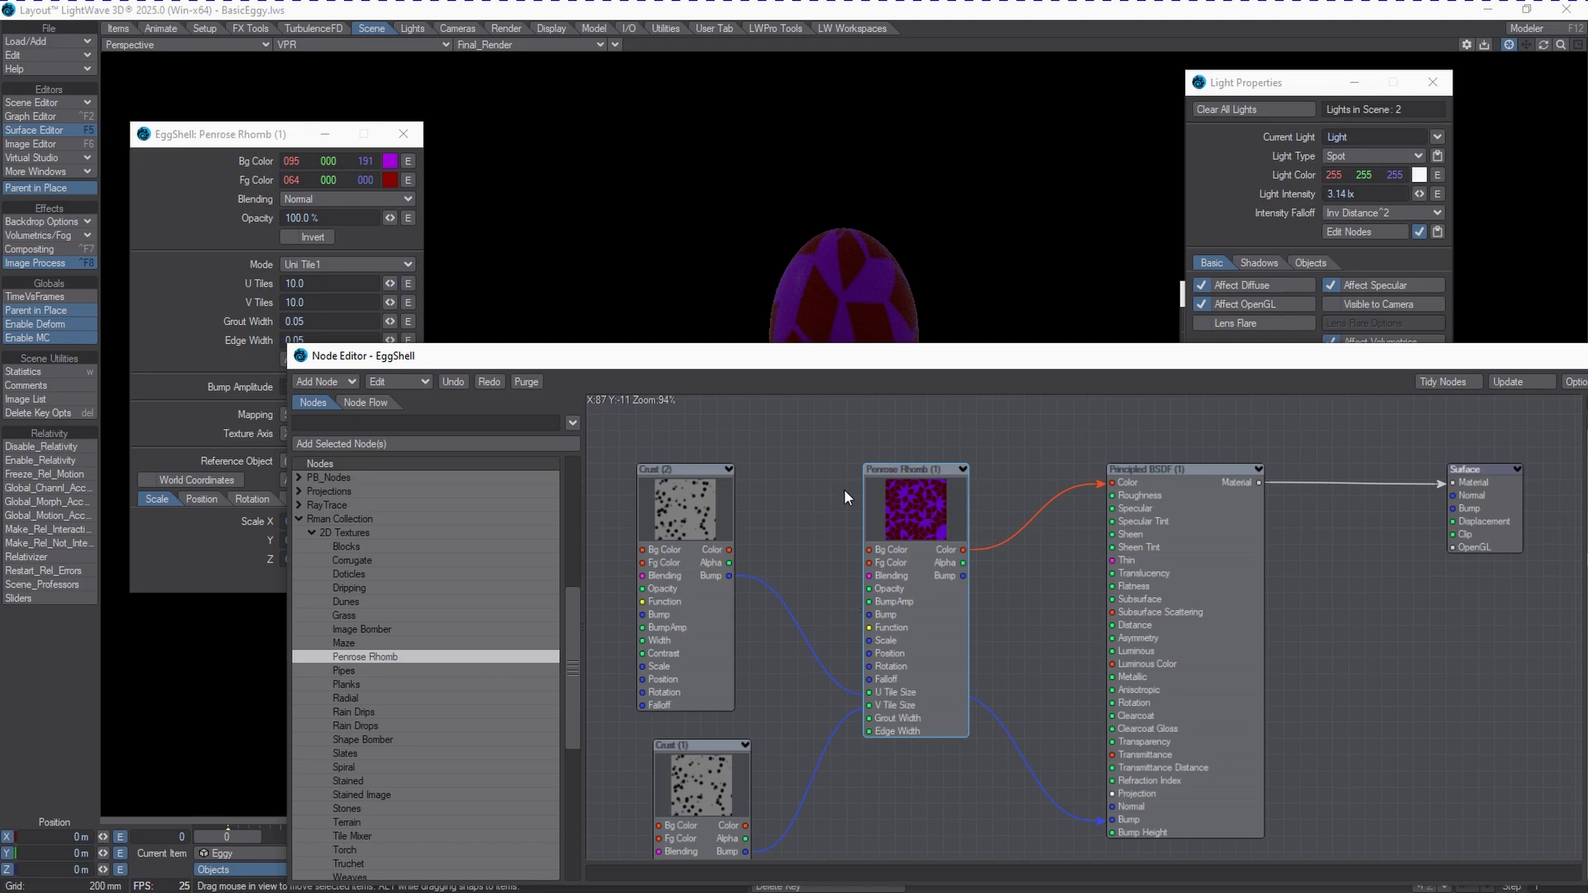
drag(797, 355, 1587, 354)
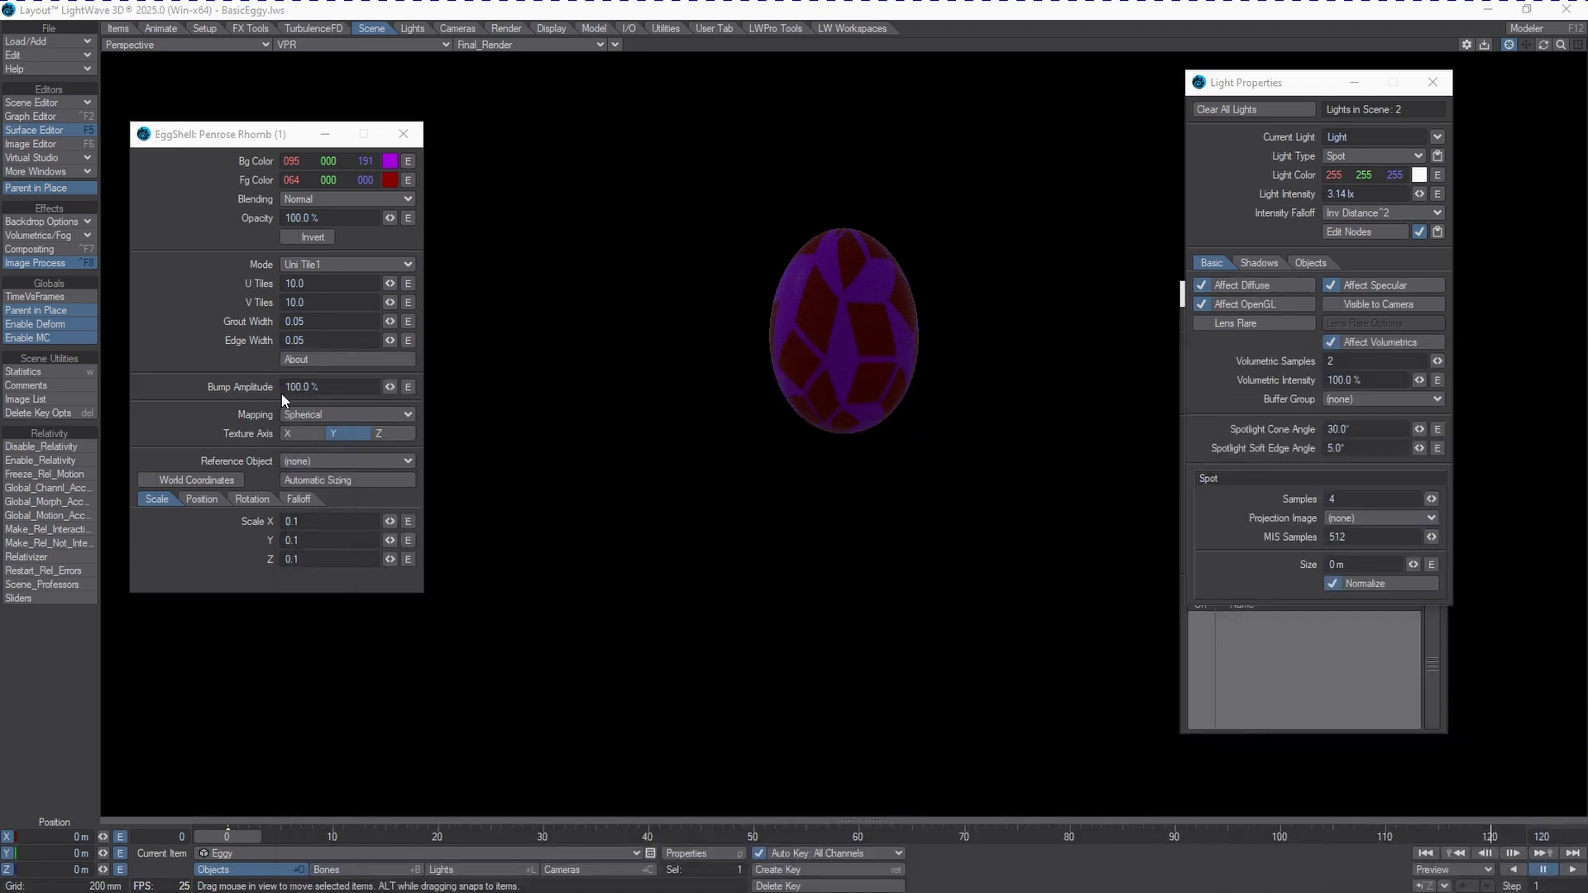
Close the texture window, switch to Current Camera view and pull the camera back to frame the egg
click(403, 134)
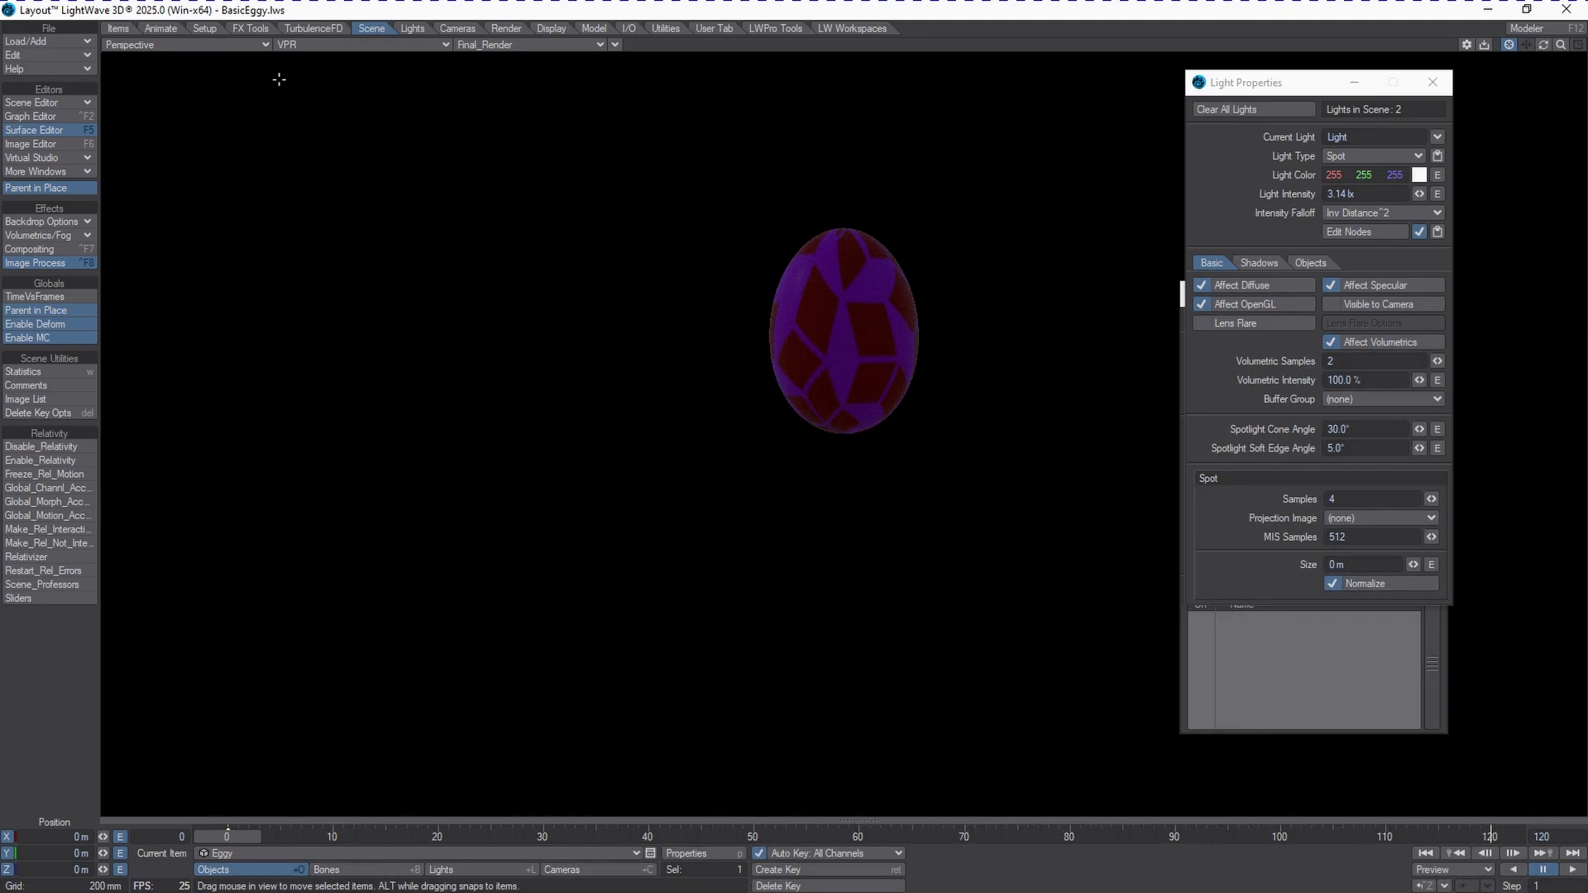
click(259, 45)
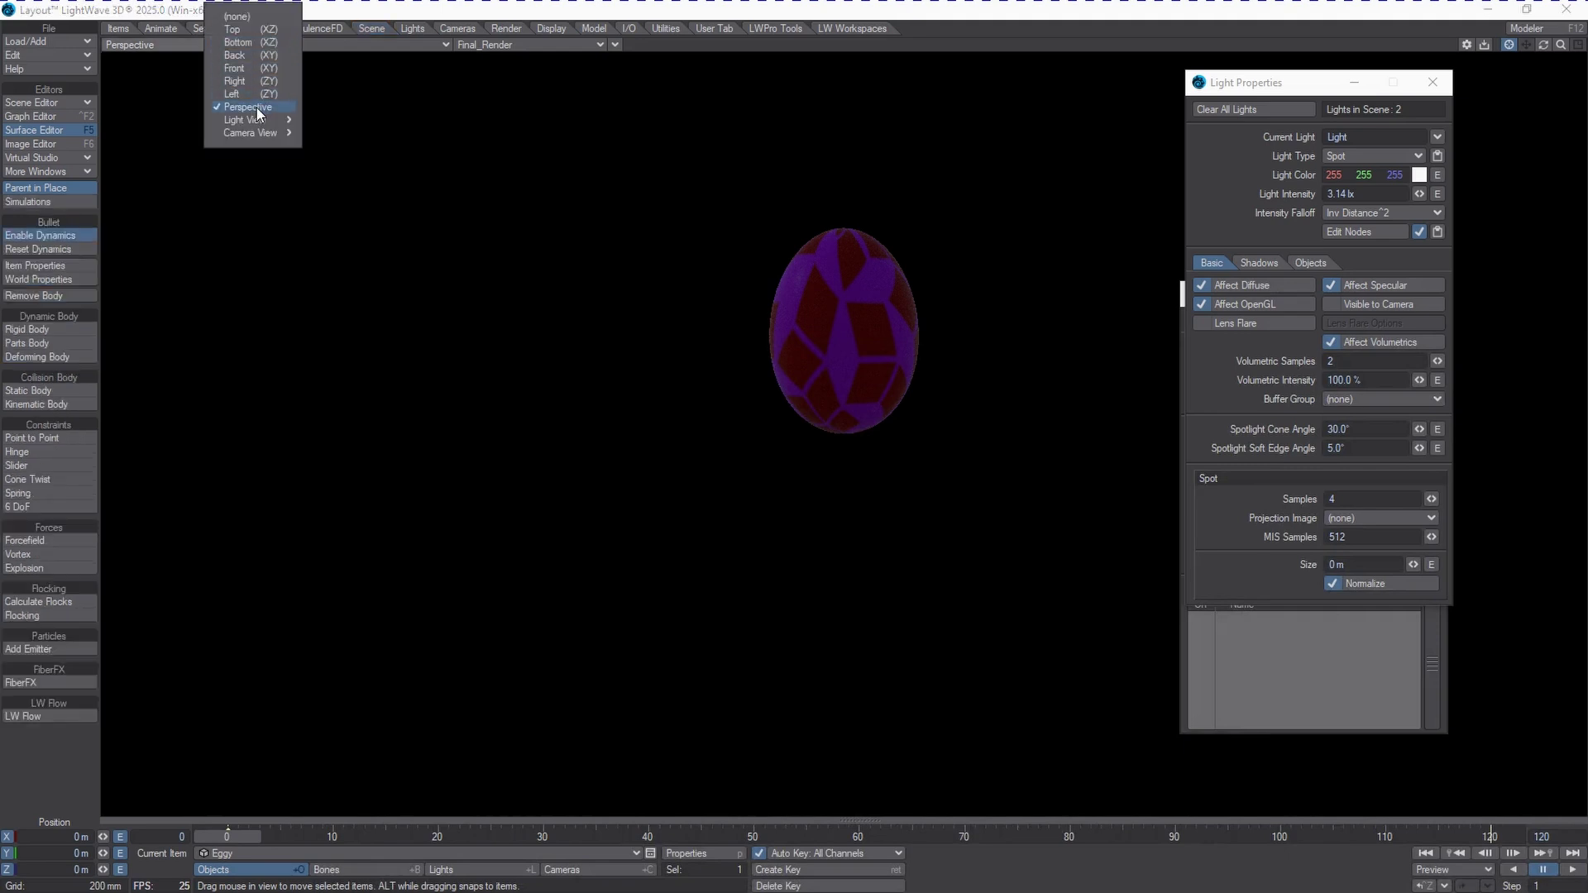
mouse_move(252, 133)
click(364, 135)
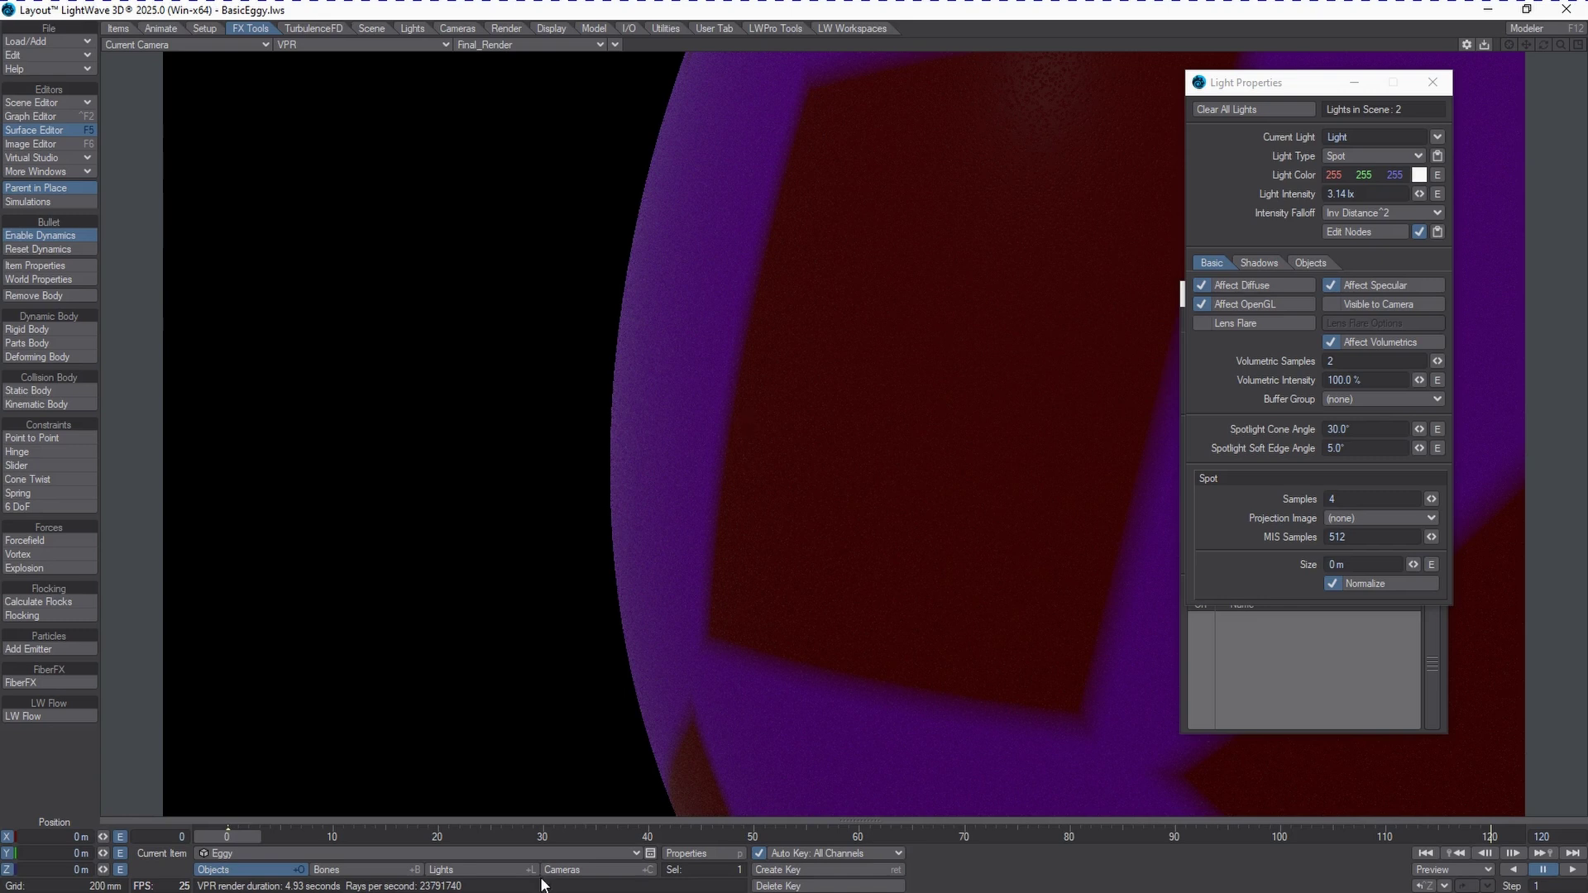
click(568, 871)
drag(766, 653, 807, 558)
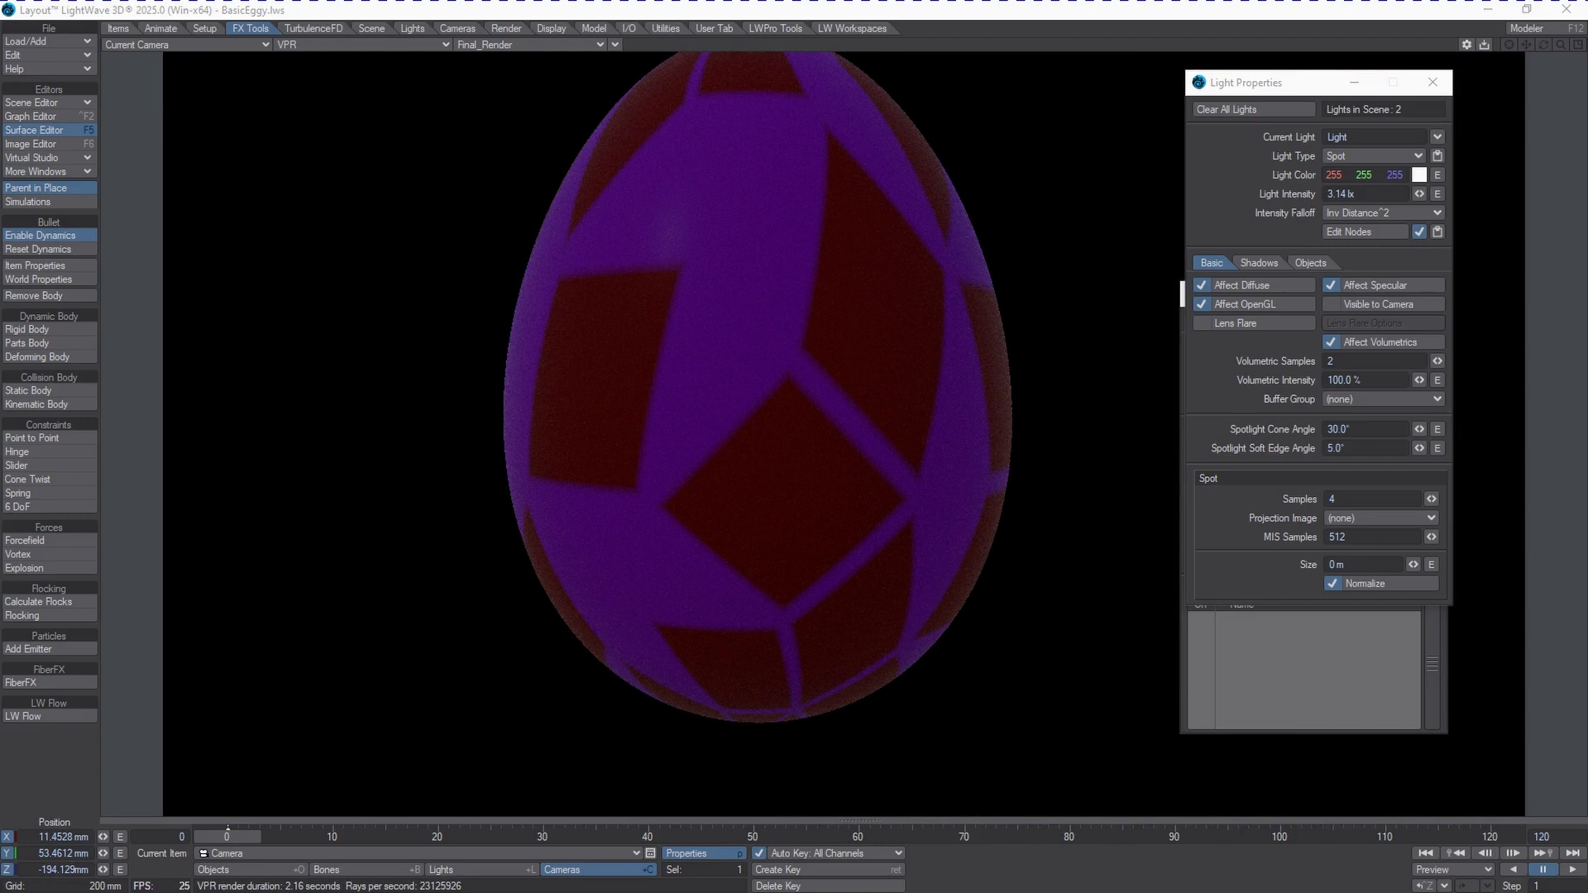
Open Render Properties with Ctrl+F8 and move the window to the upper left
key(ctrl+F8)
drag(430, 223, 277, 152)
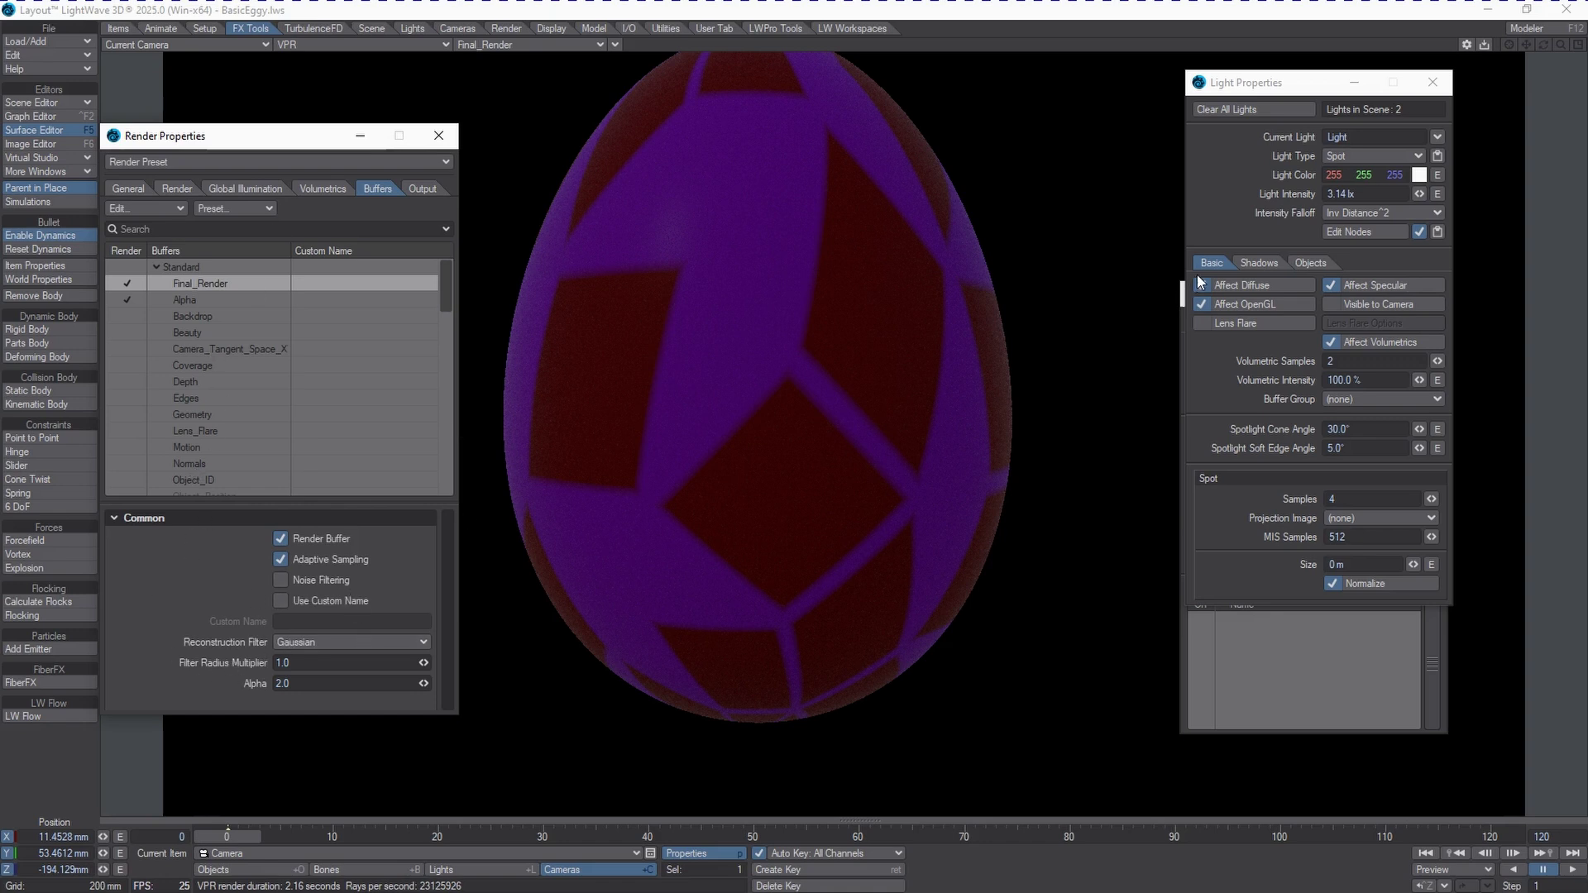
Open Camera Properties and Surface Editor, then enable EggShell's Reflection and Refraction sample overrides
key(p)
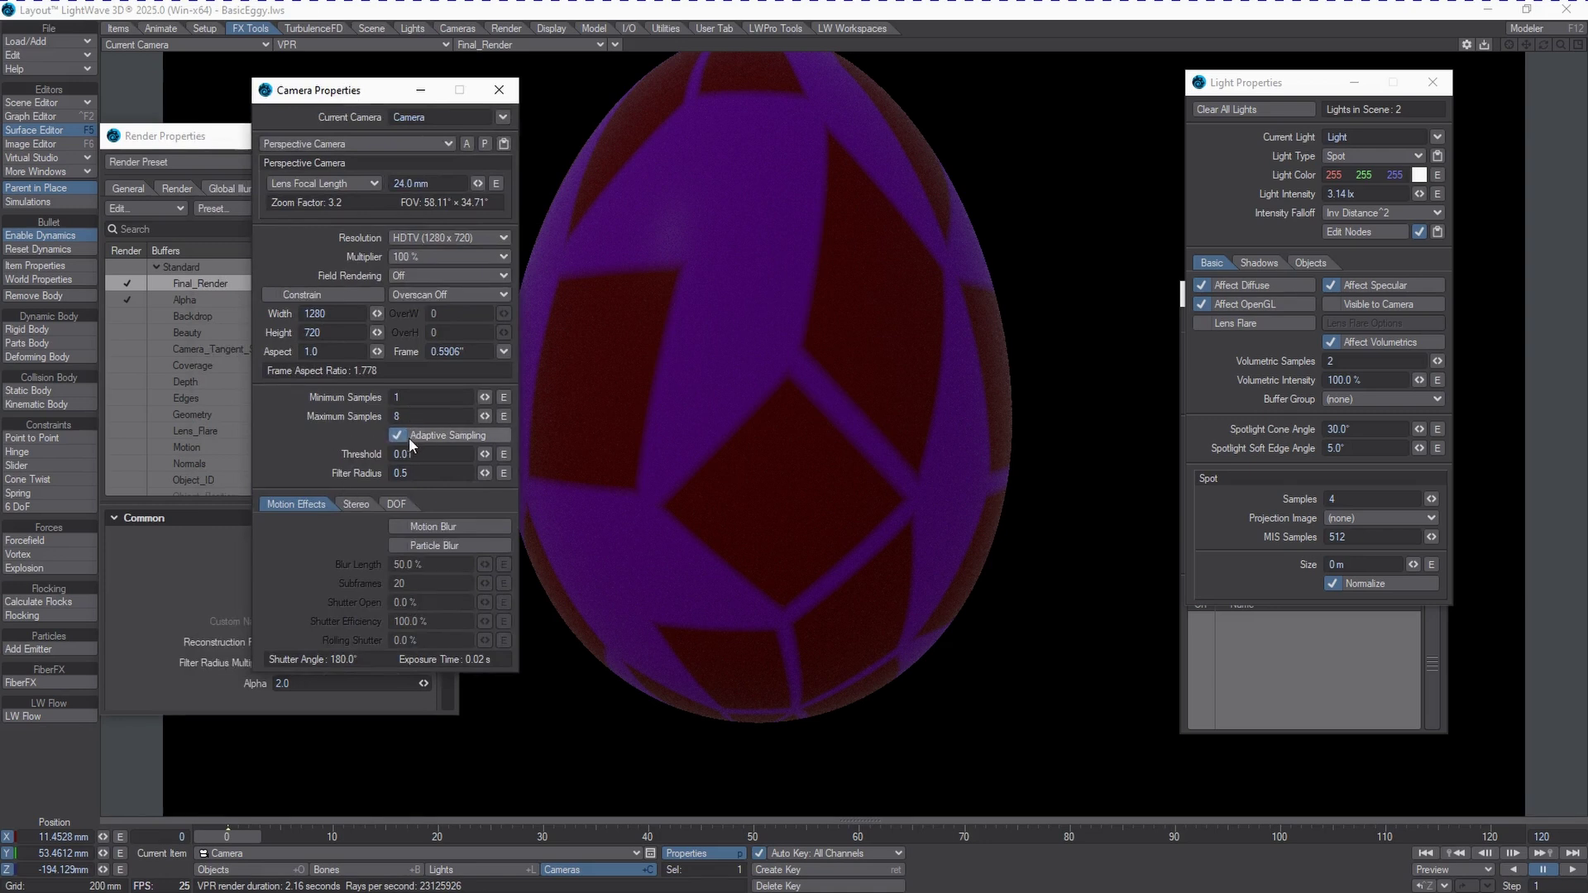
key(F5)
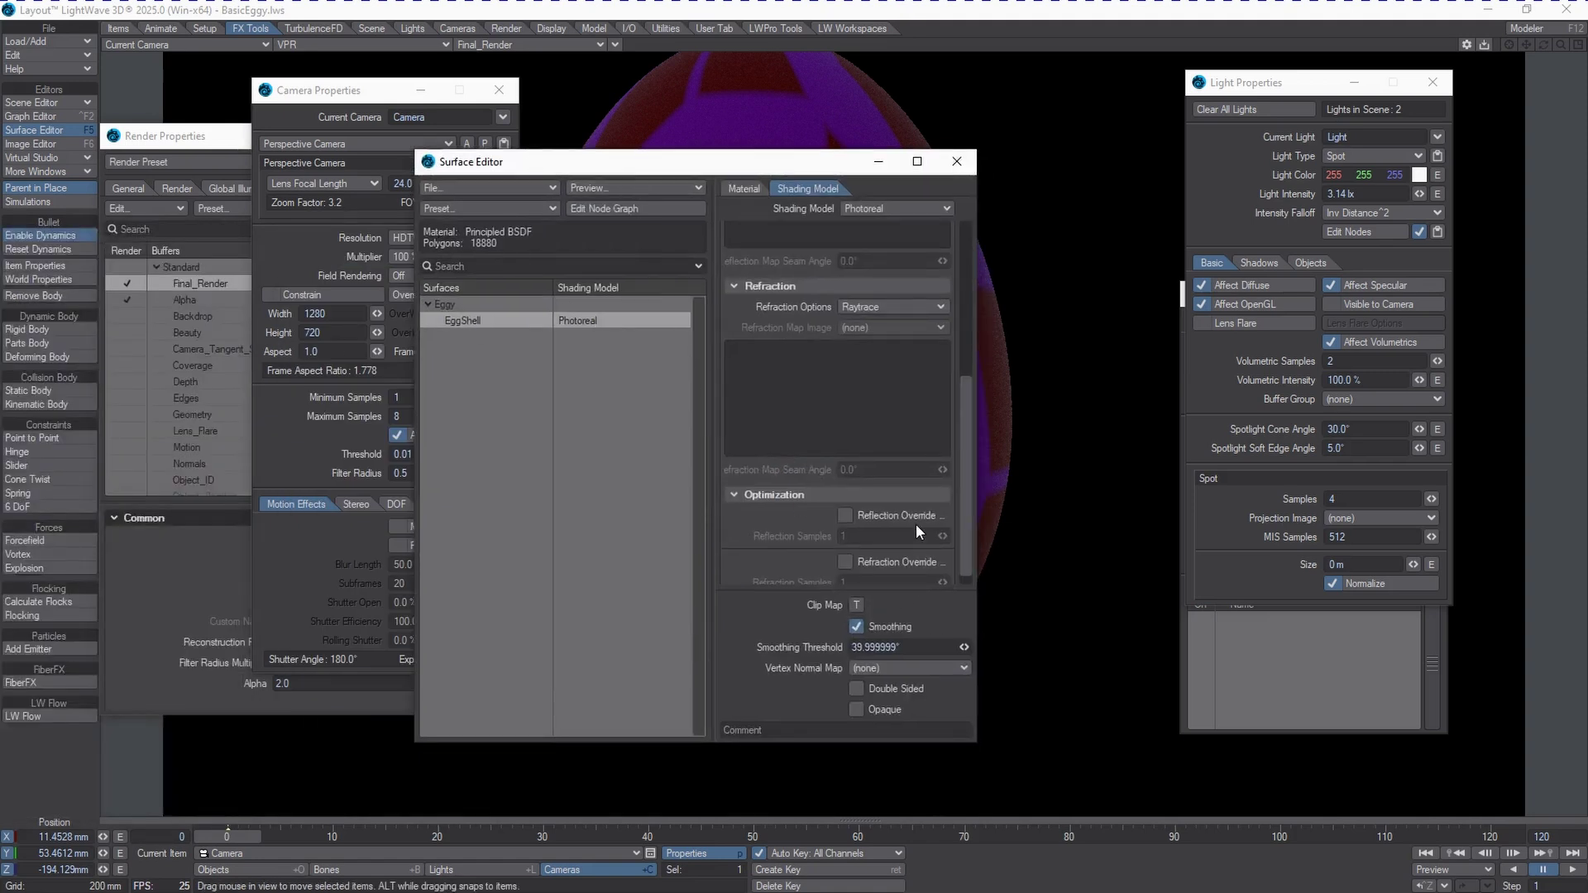
click(844, 515)
scroll(837, 521, down, 1)
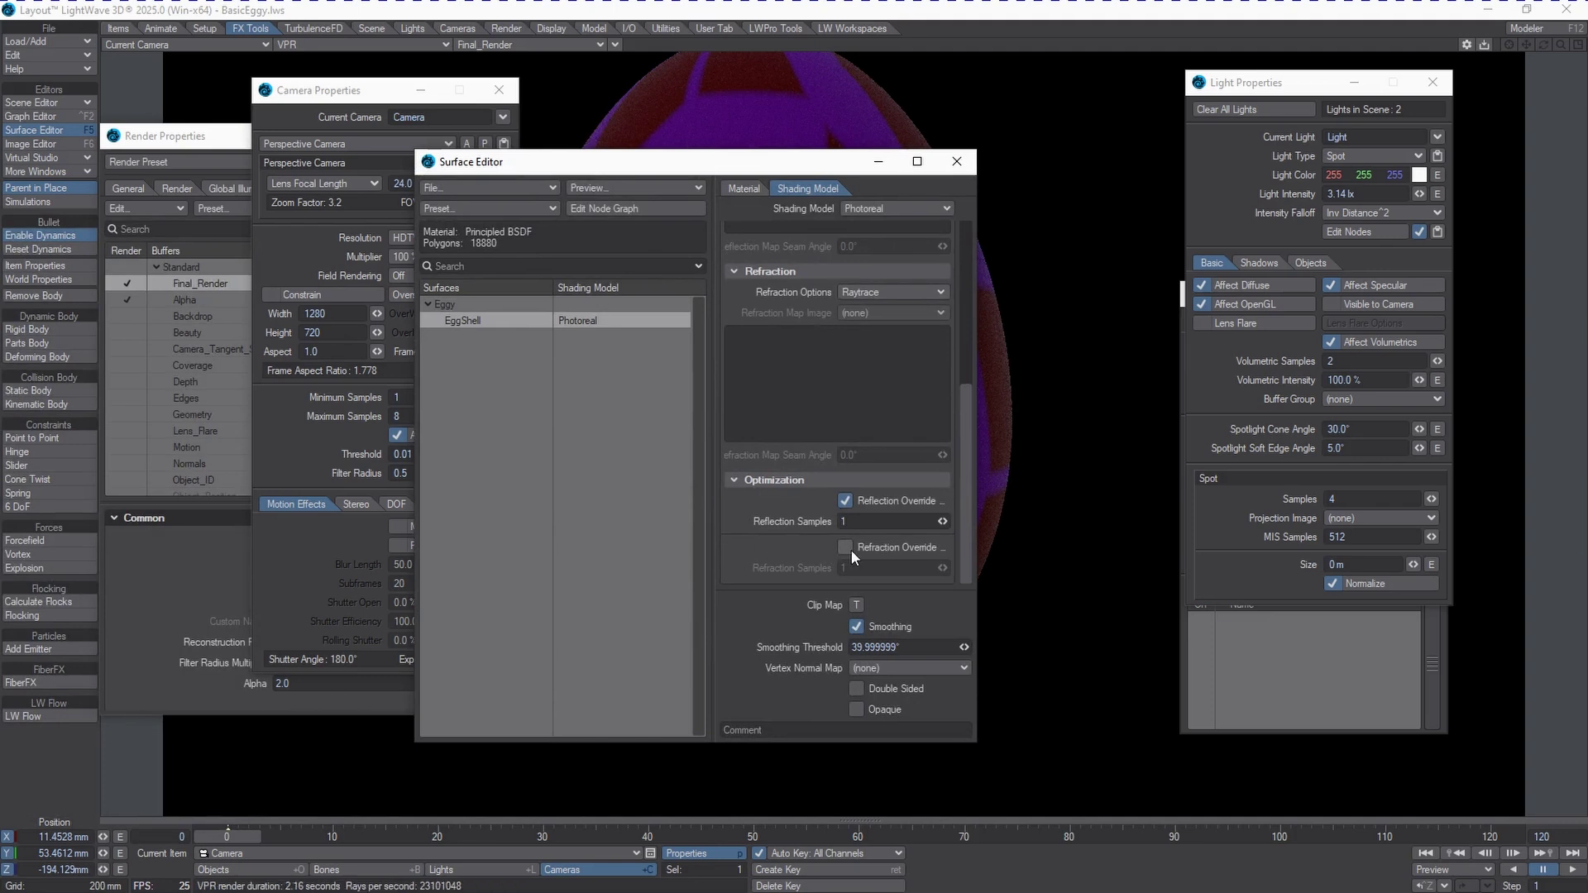
click(845, 547)
click(817, 523)
Show the Render tab of Render Properties with its raytrace settings
click(494, 31)
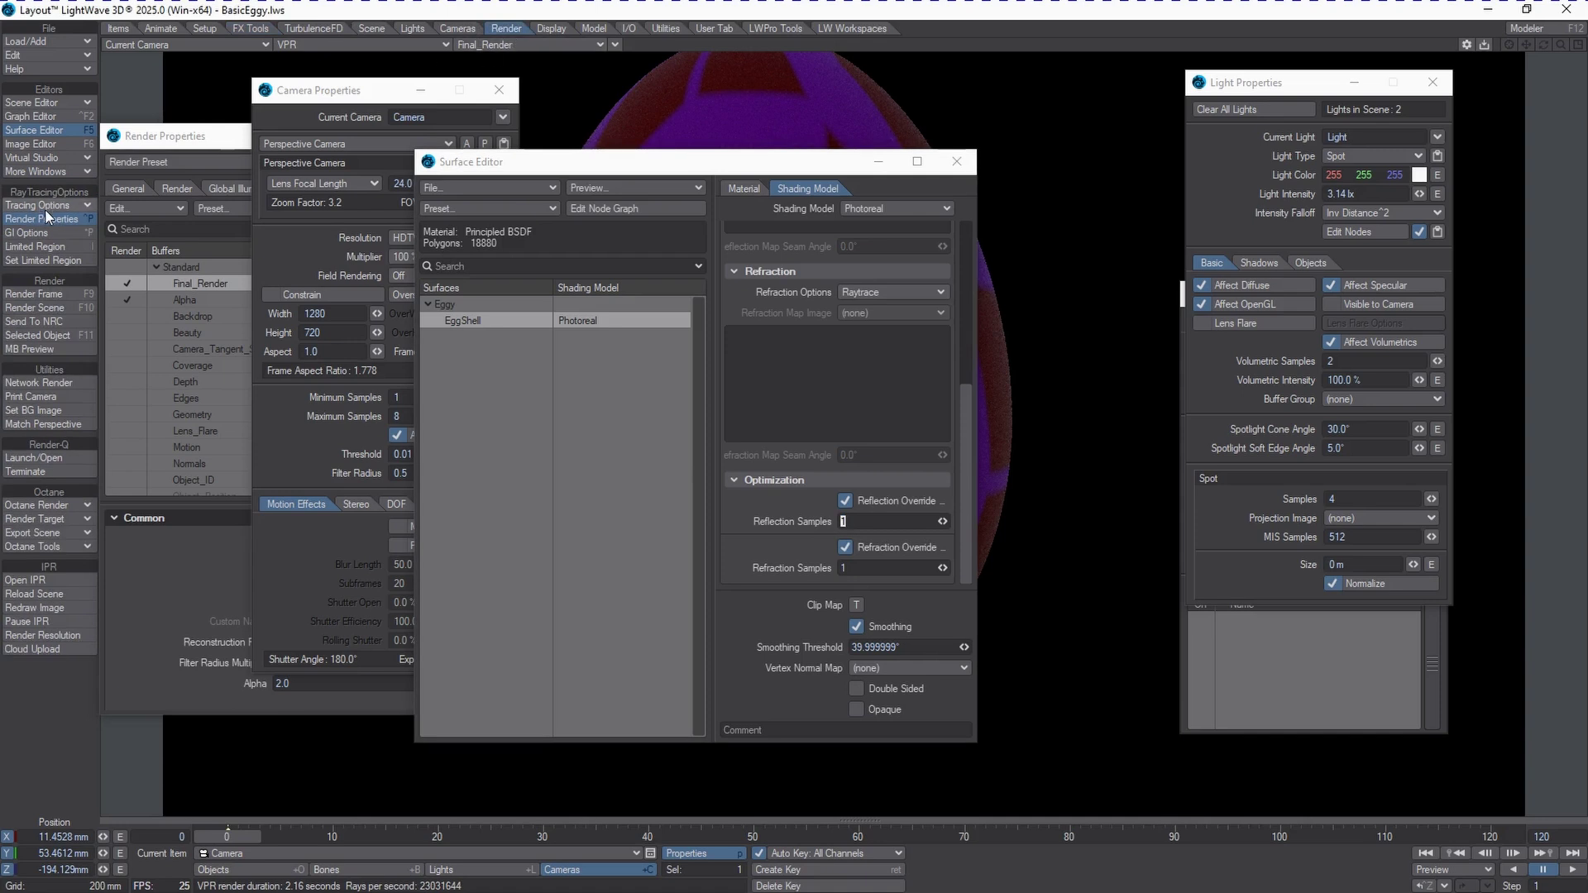
click(149, 186)
click(175, 188)
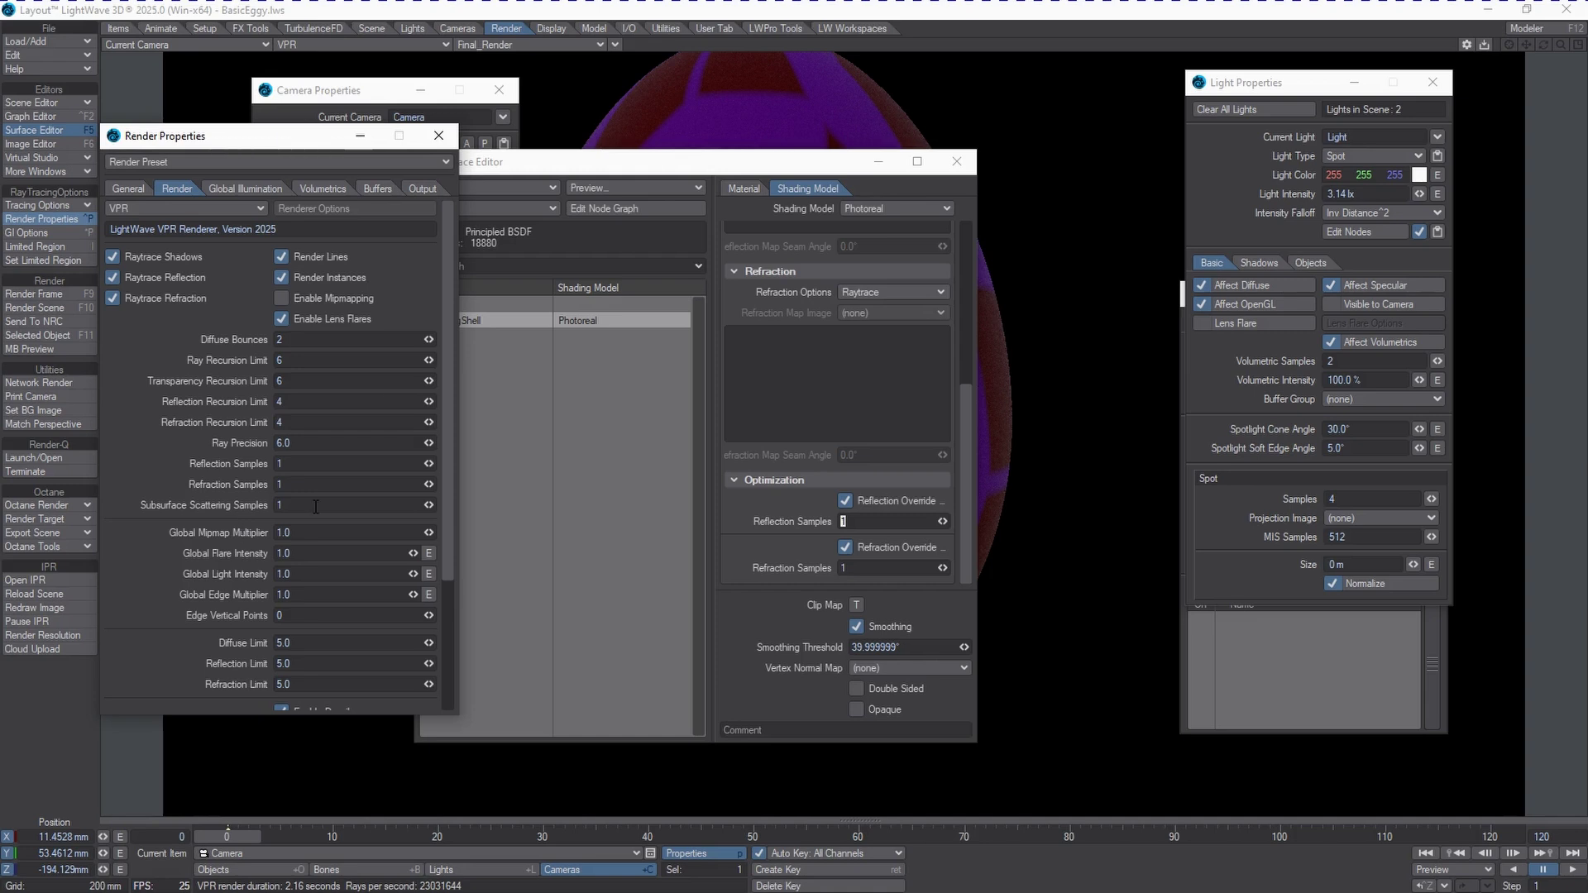
Close Render Properties and Surface Editor, then reopen Render Properties on the Buffers tab
drag(413, 136, 22, 155)
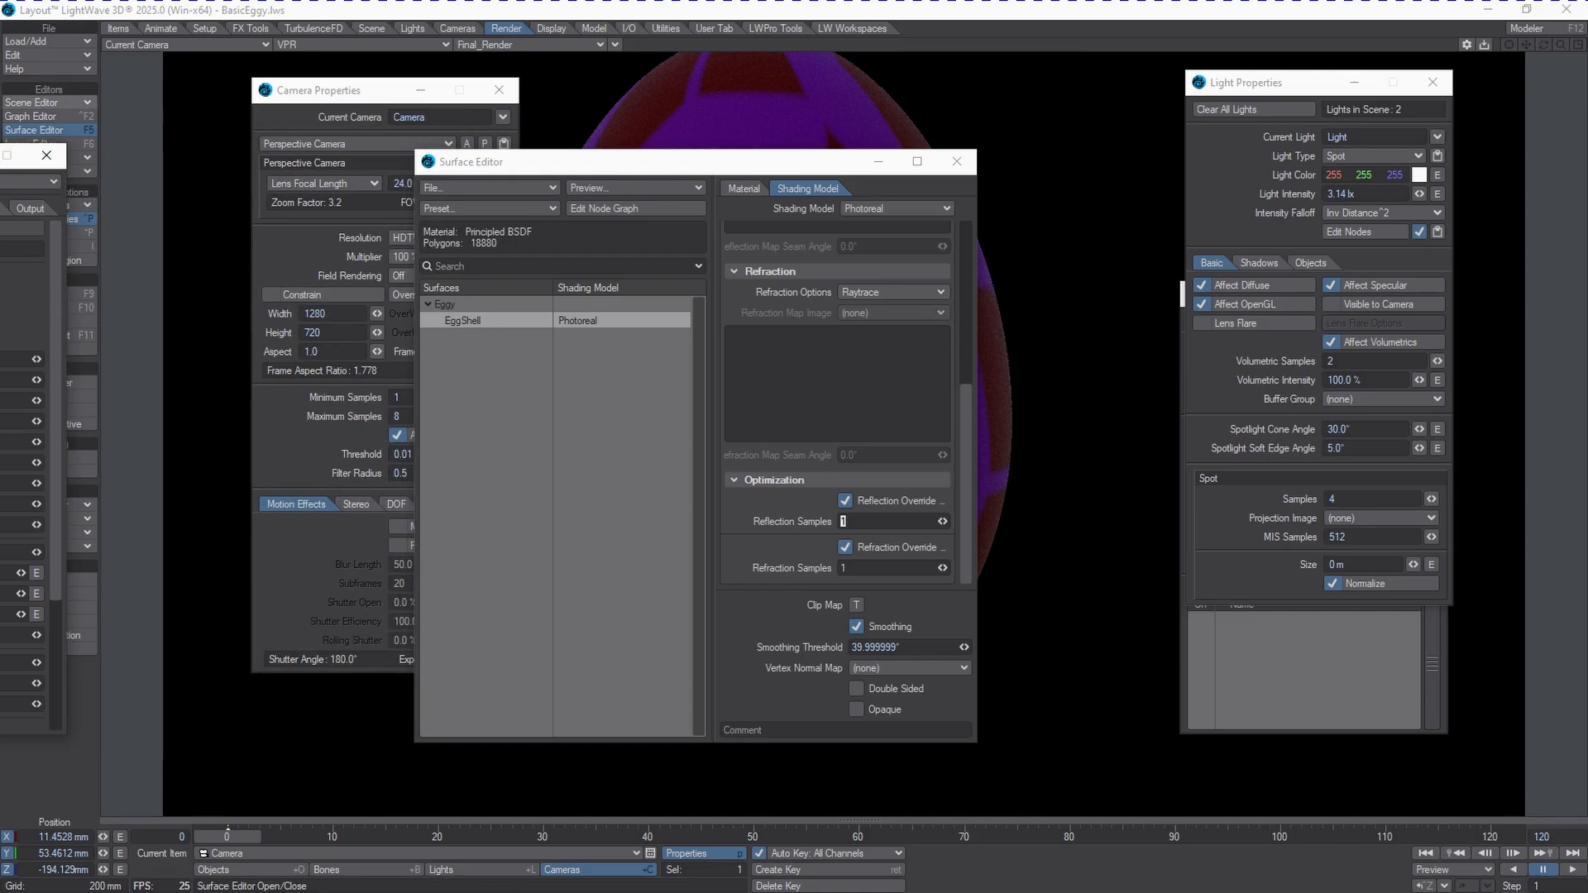
key(ctrl+p)
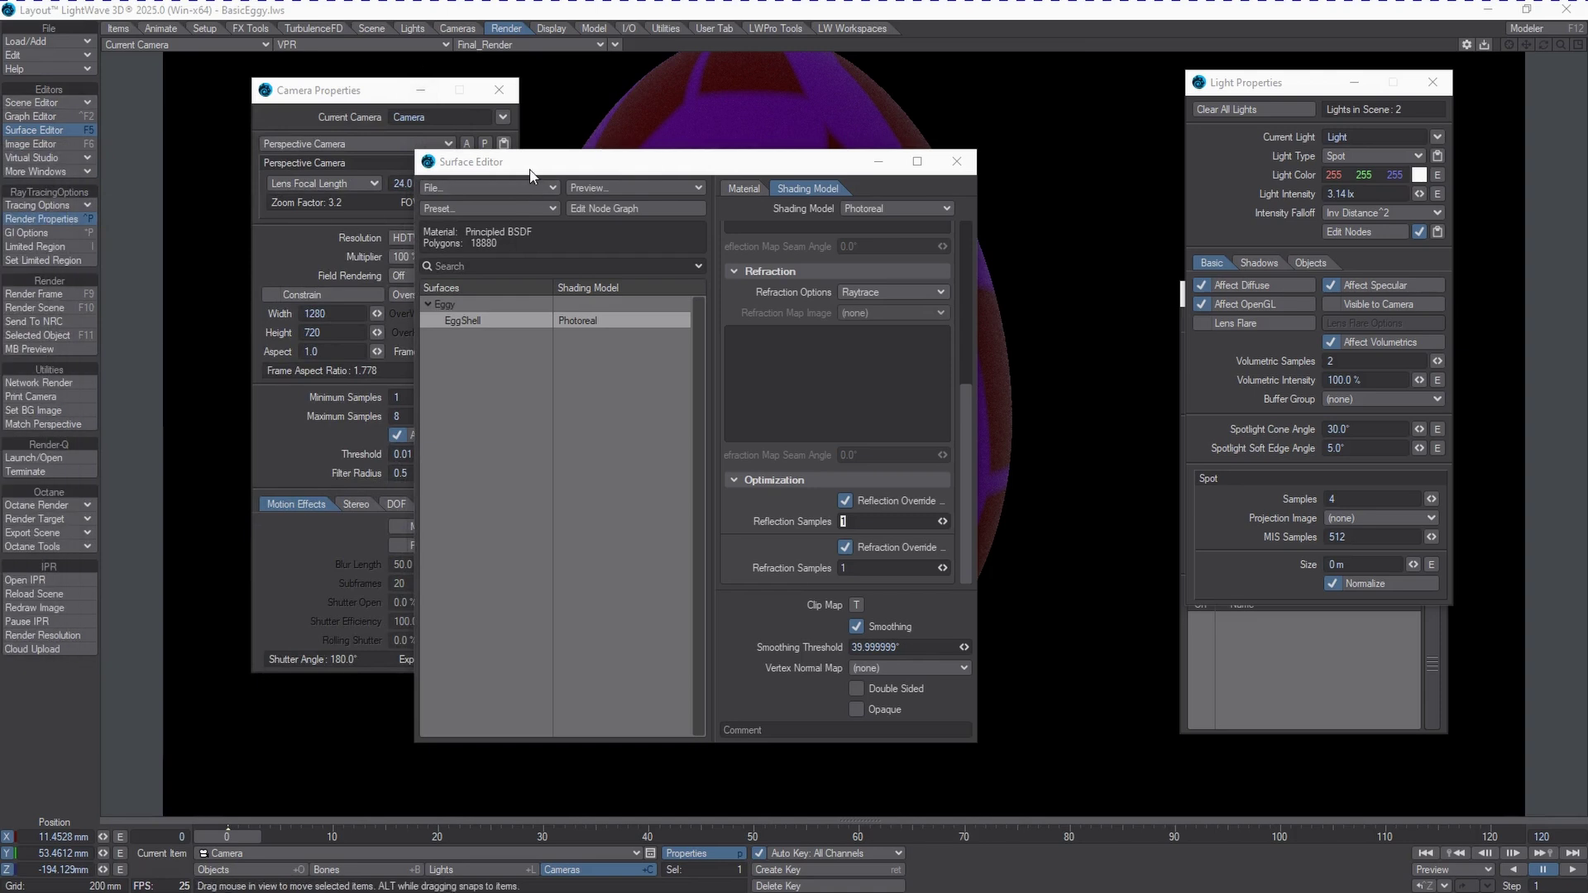
key(F5)
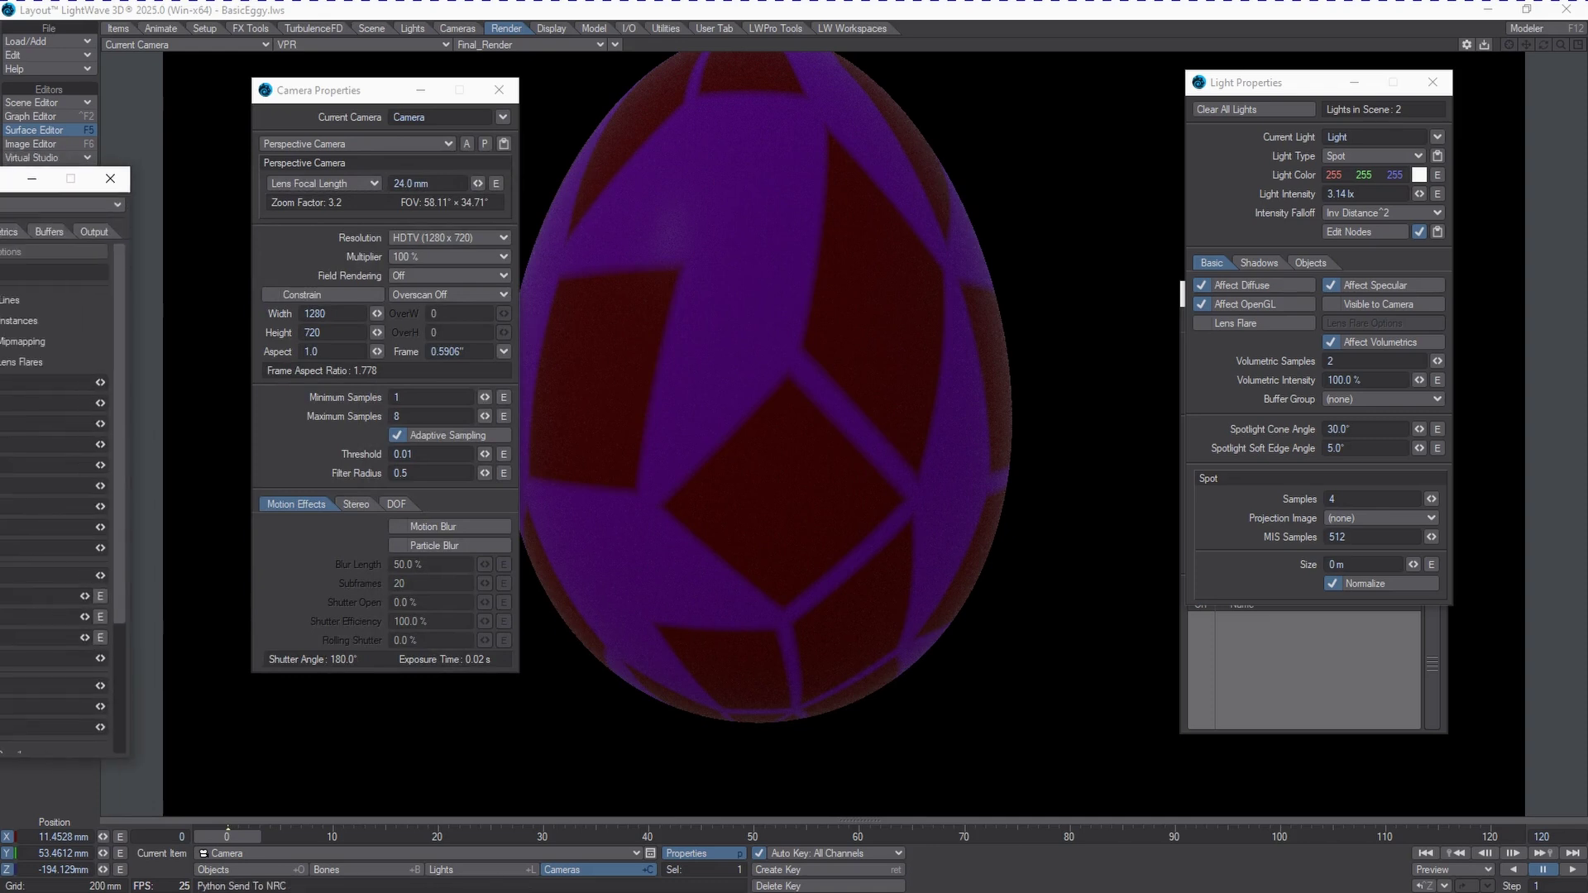
key(ctrl+p)
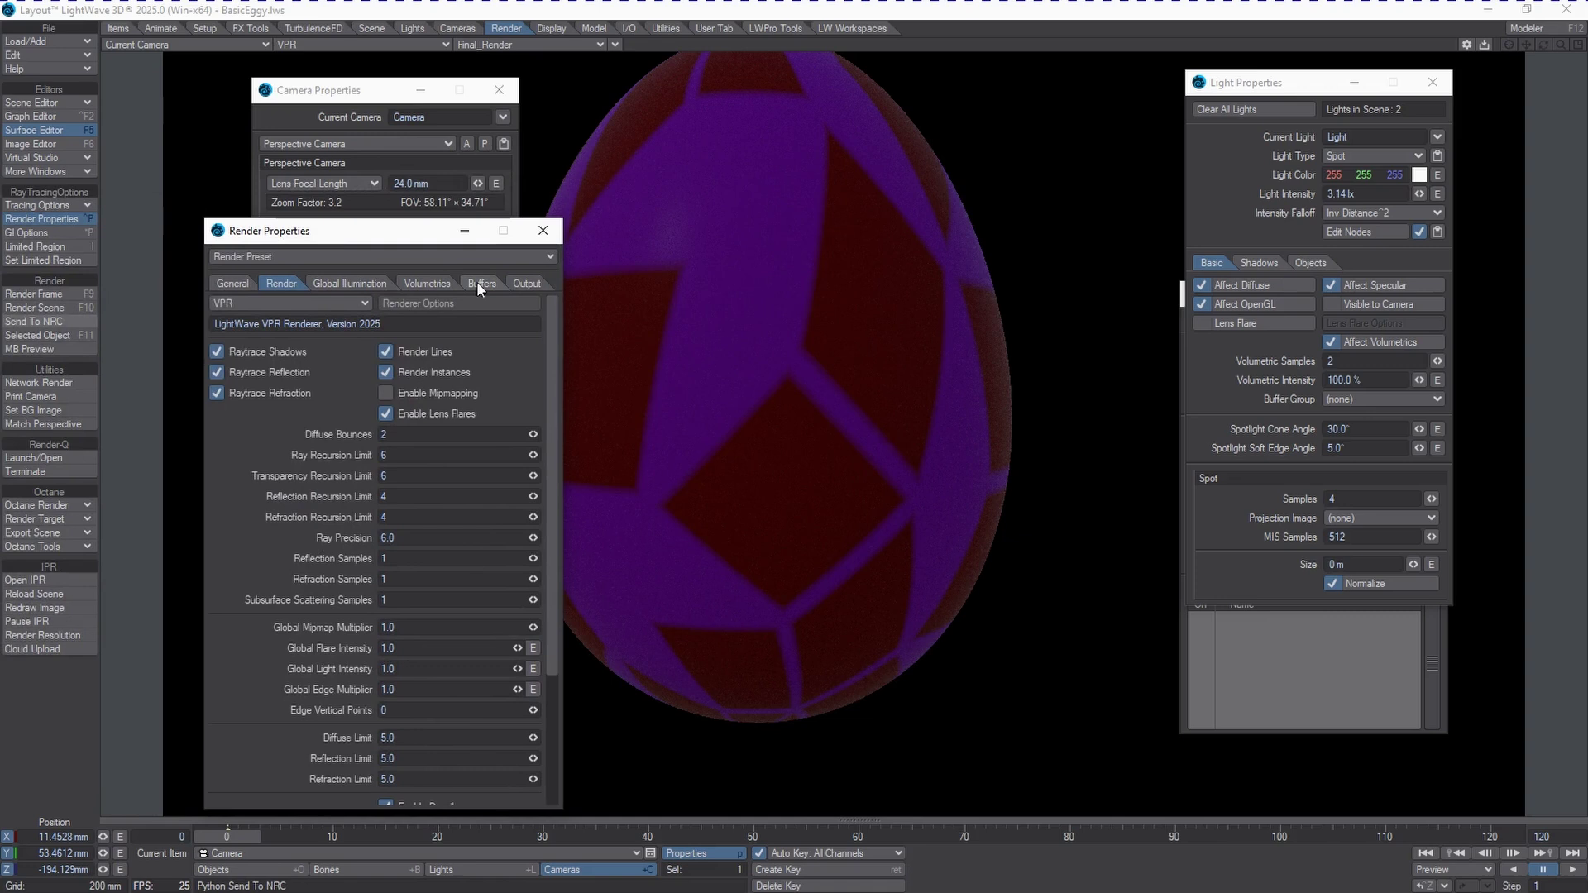
click(479, 284)
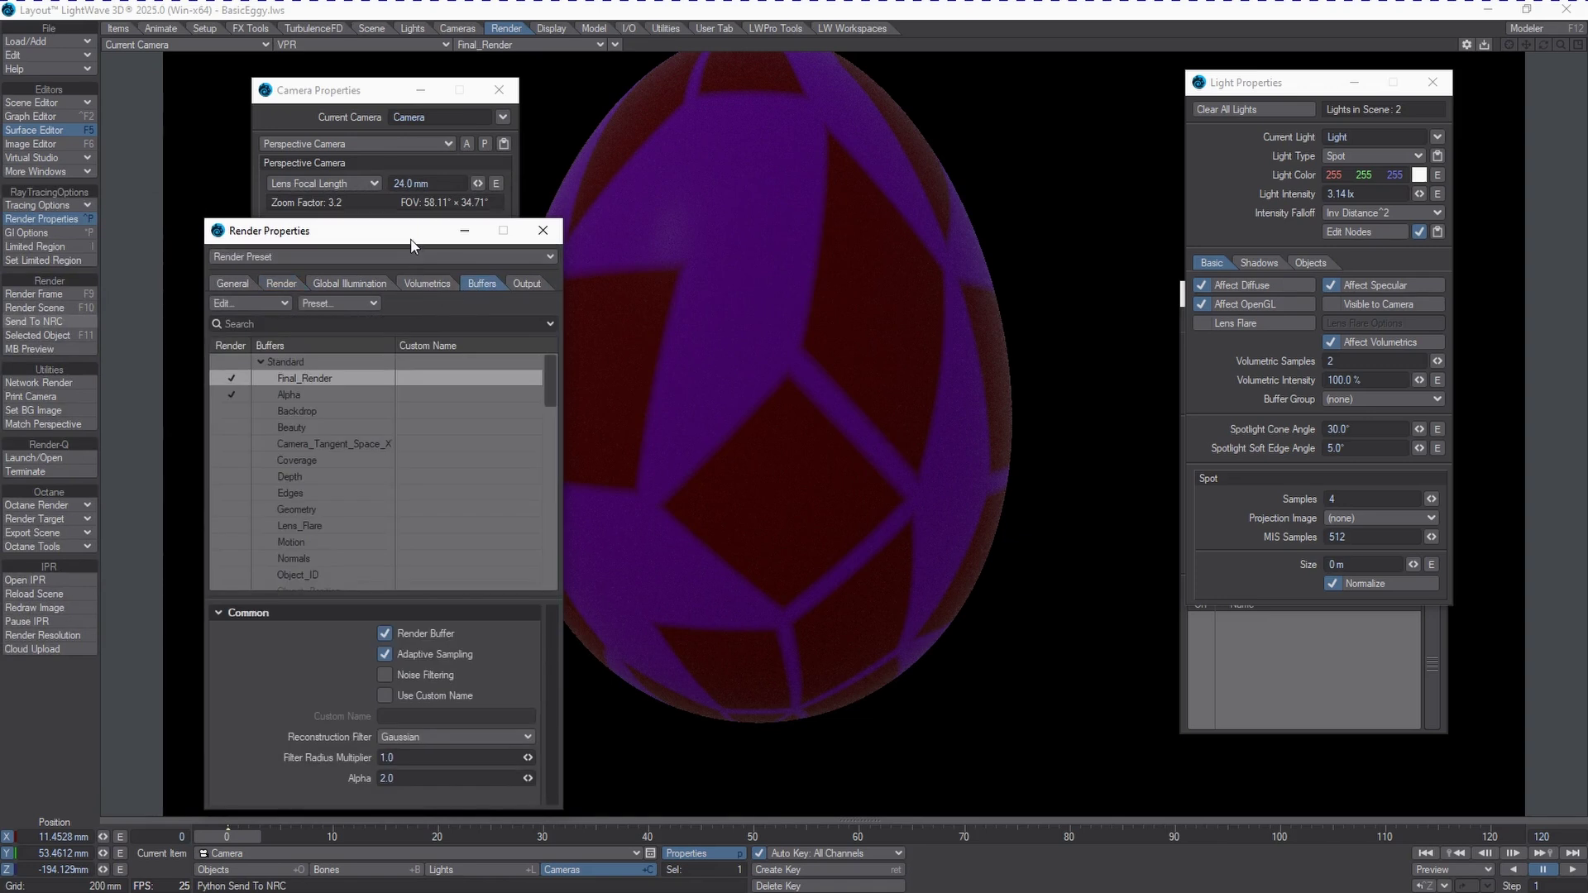
drag(411, 240, 370, 238)
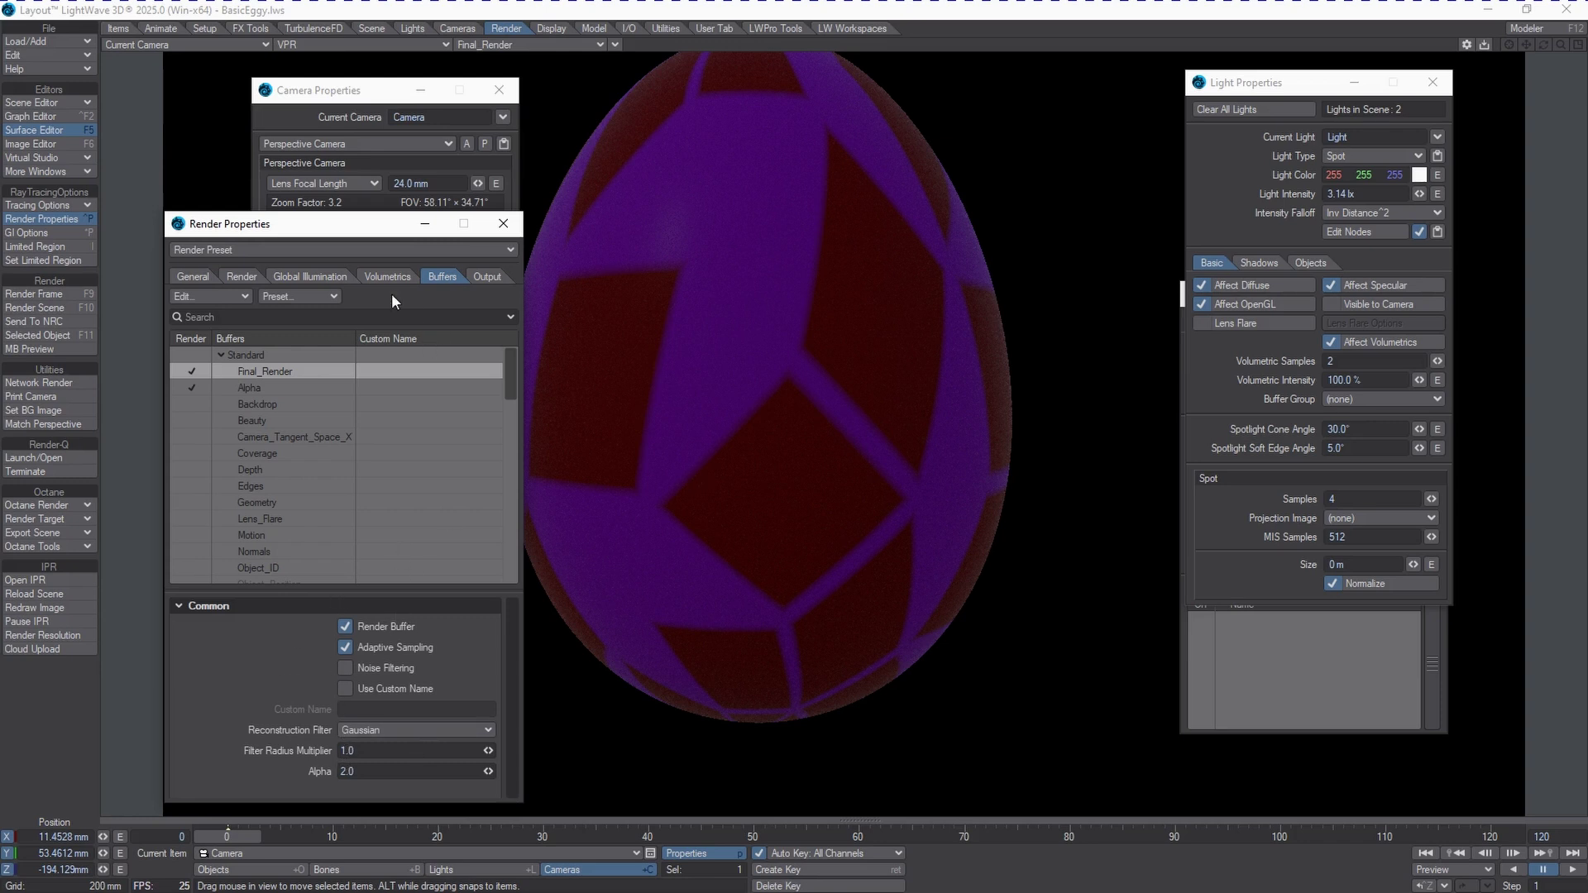
Load the Ceramic > White Tiles preset onto EggShell from the Preset Shelf
key(F5)
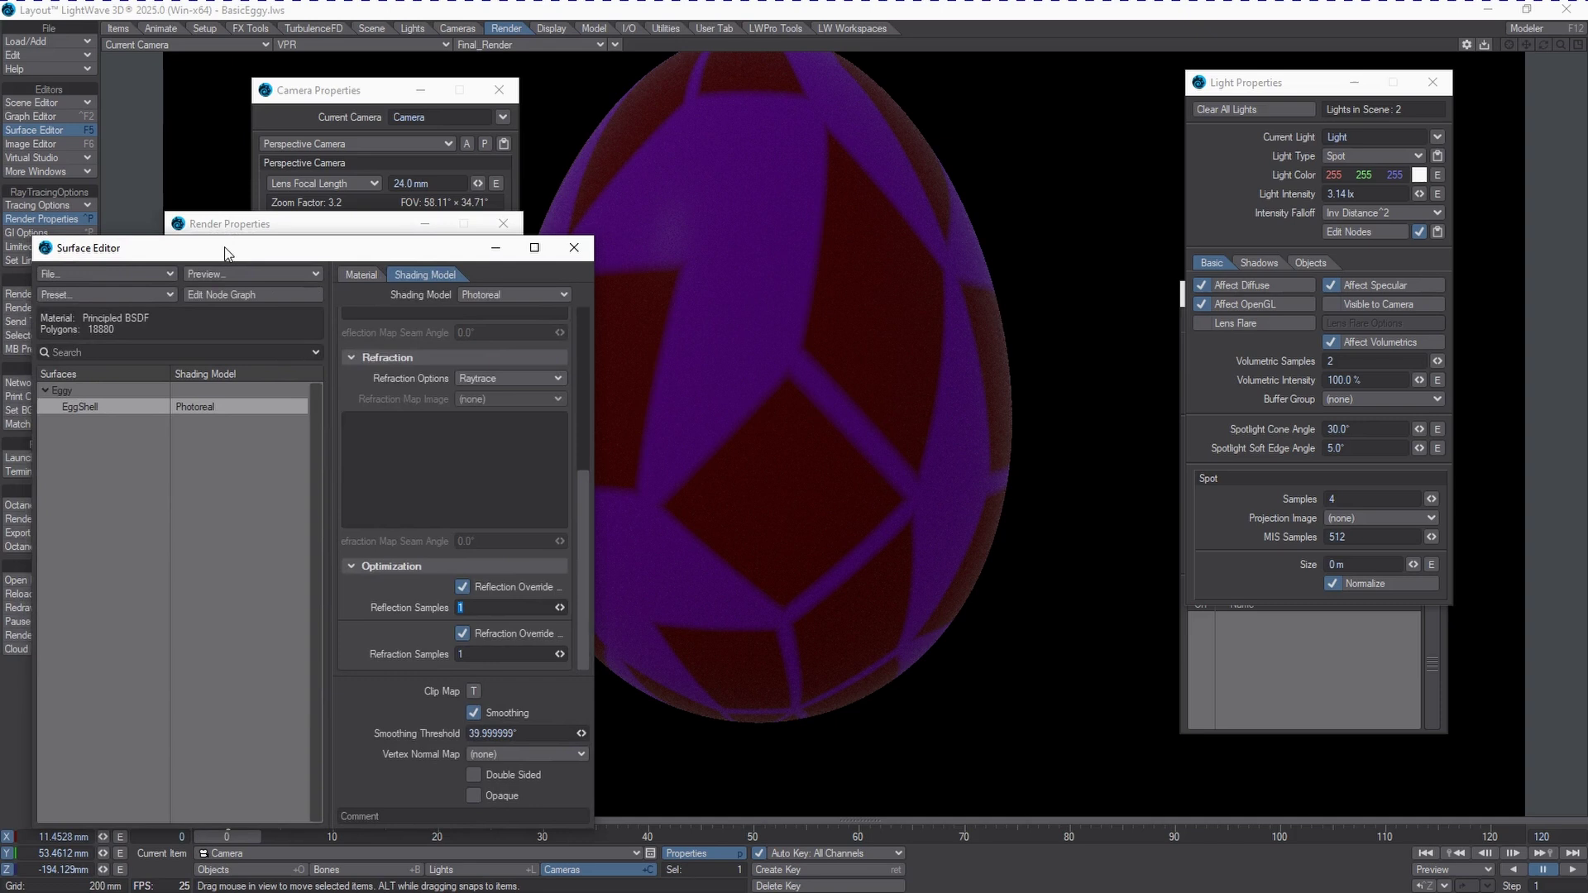
click(109, 295)
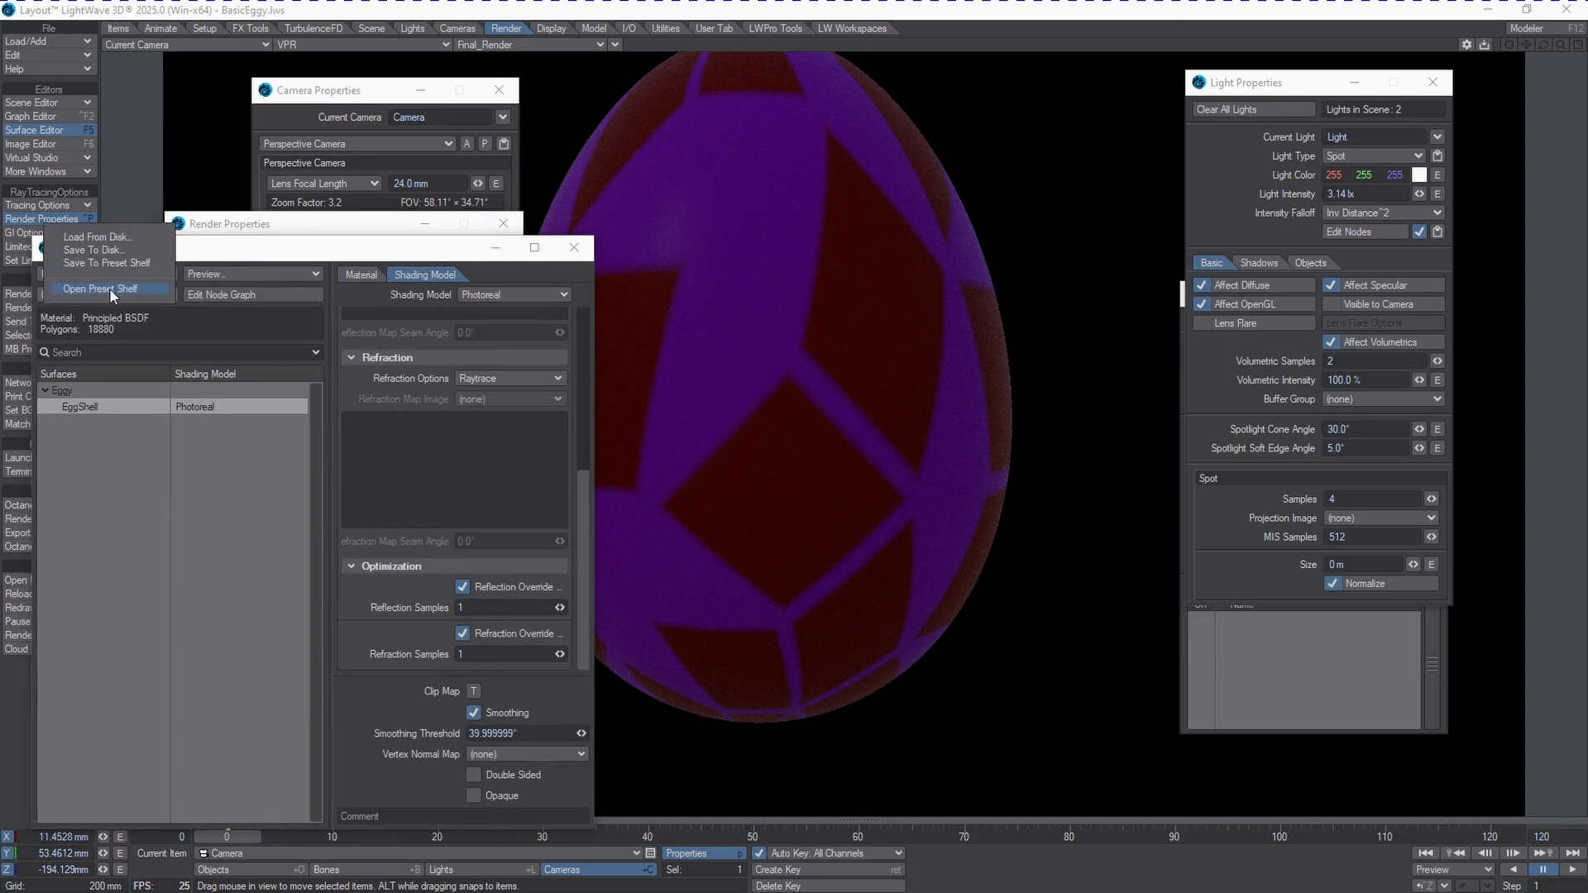
click(109, 288)
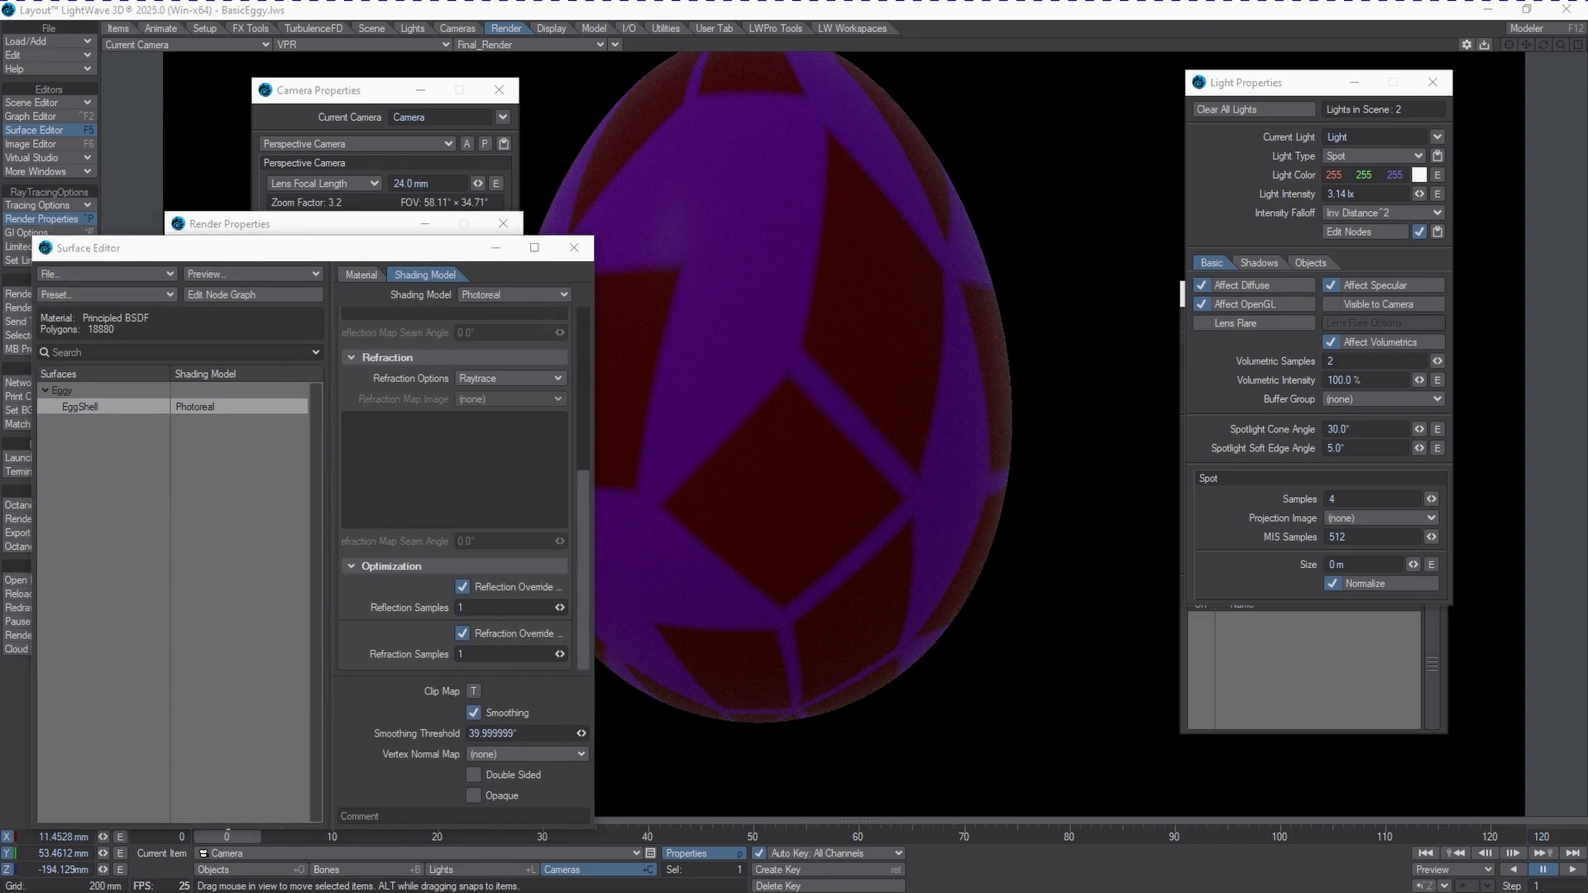
click(176, 214)
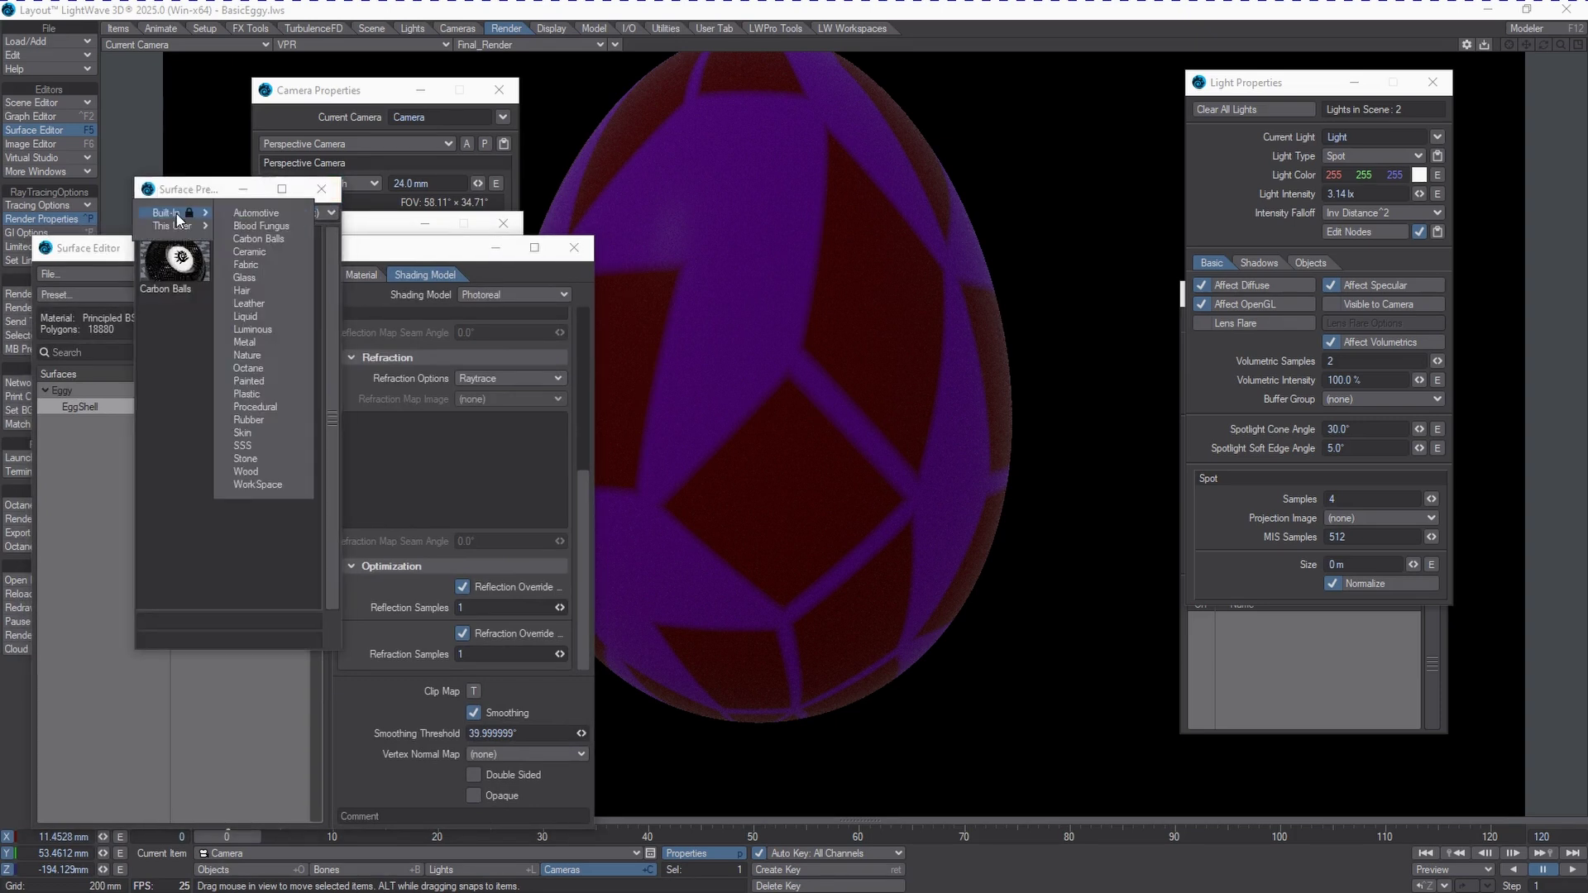
click(275, 253)
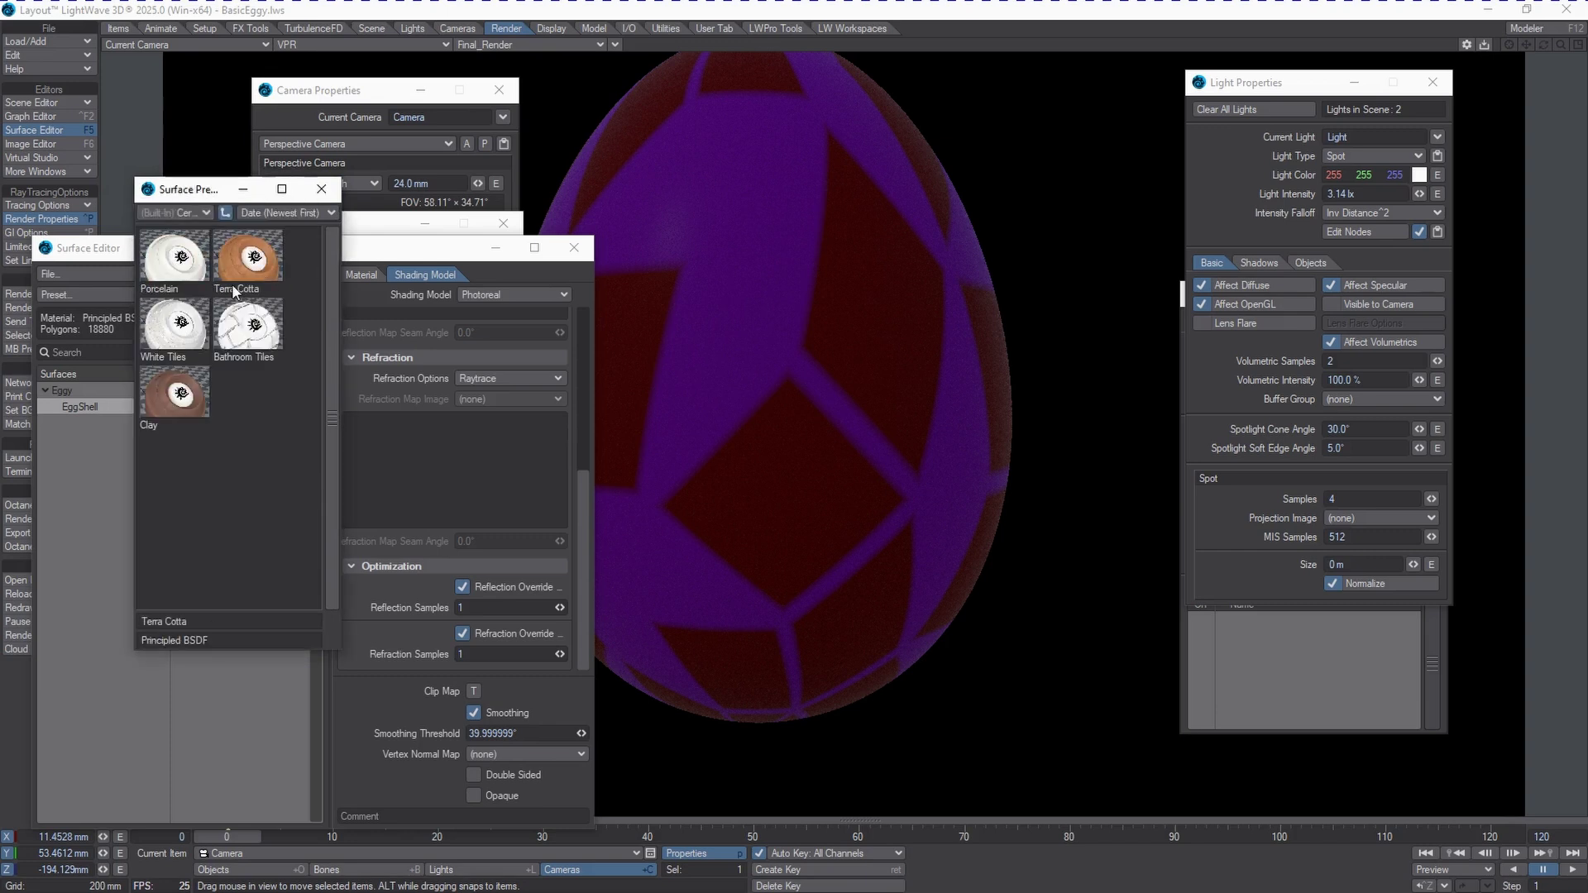
double_click(170, 339)
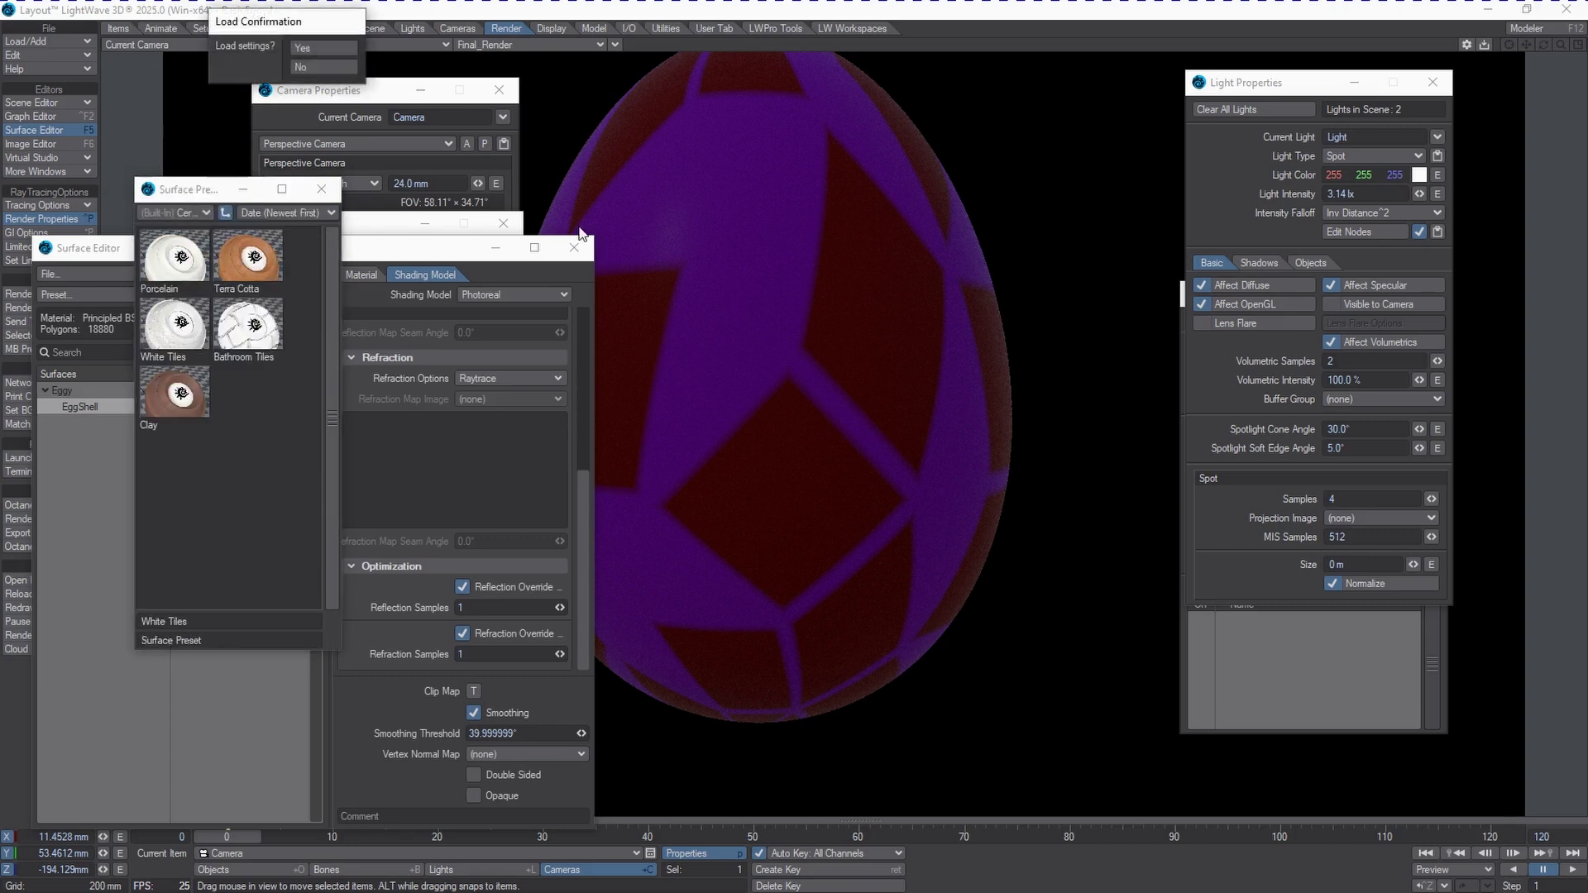
click(319, 49)
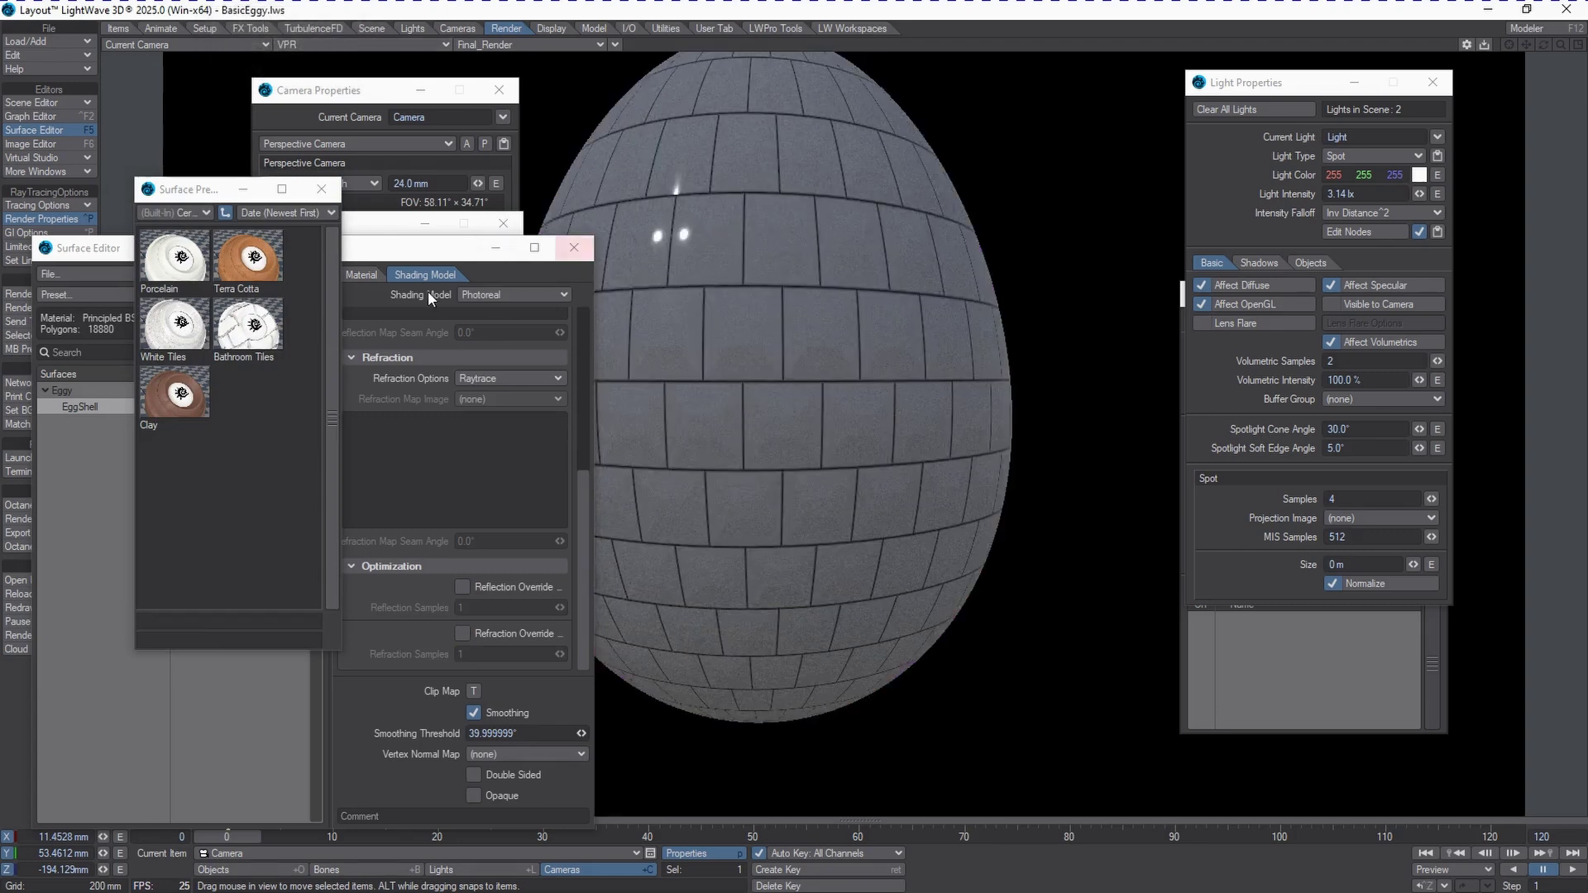
Replace it with a ribbed Metal preset, confirming the load
click(196, 213)
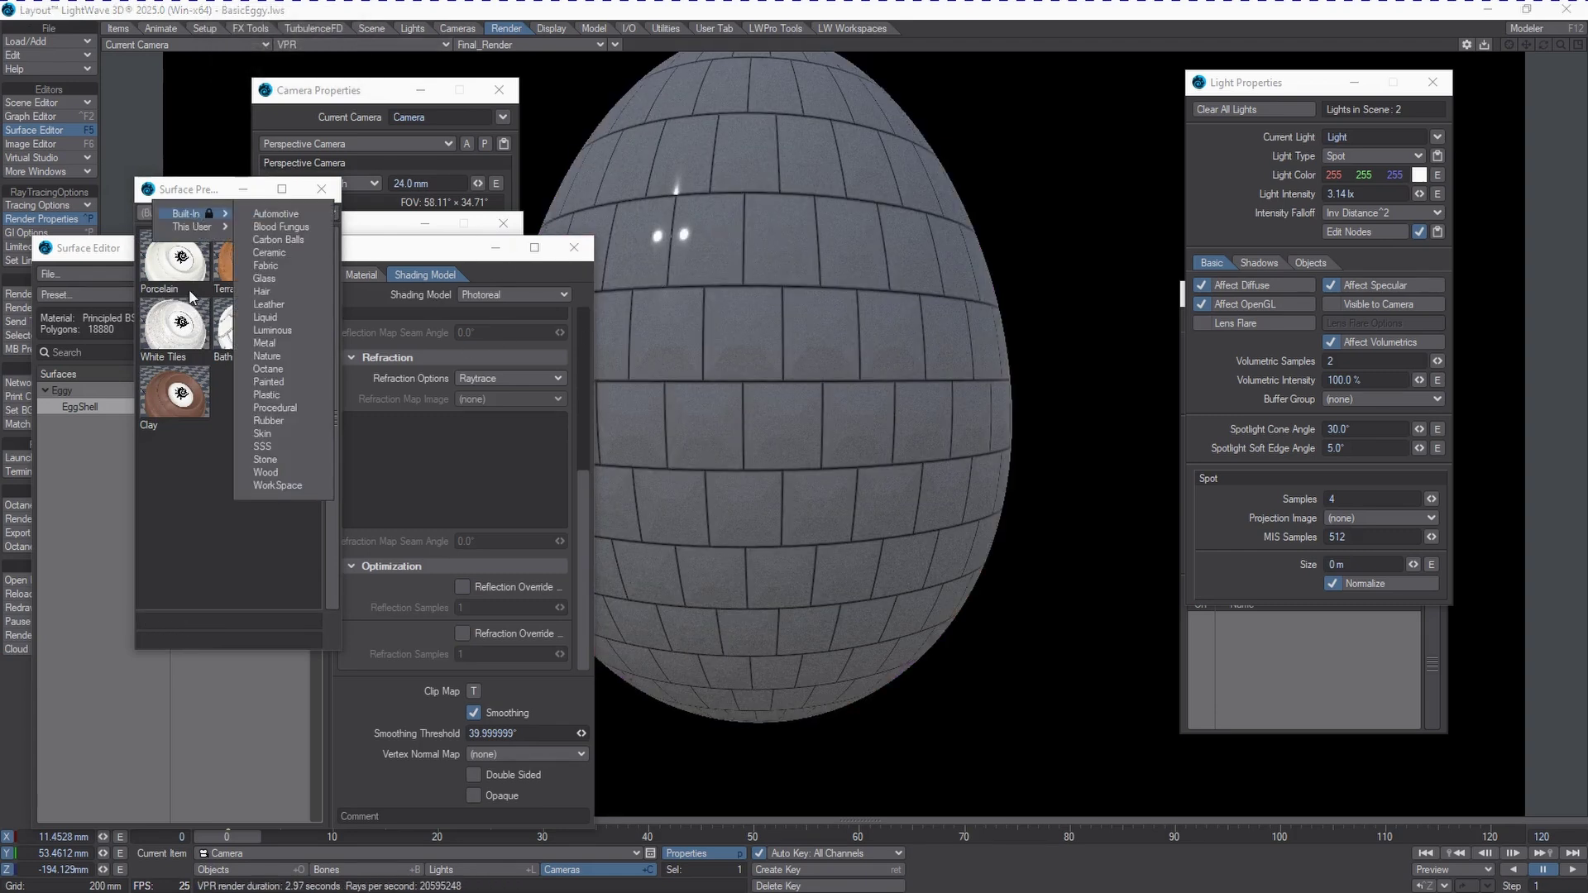
click(289, 340)
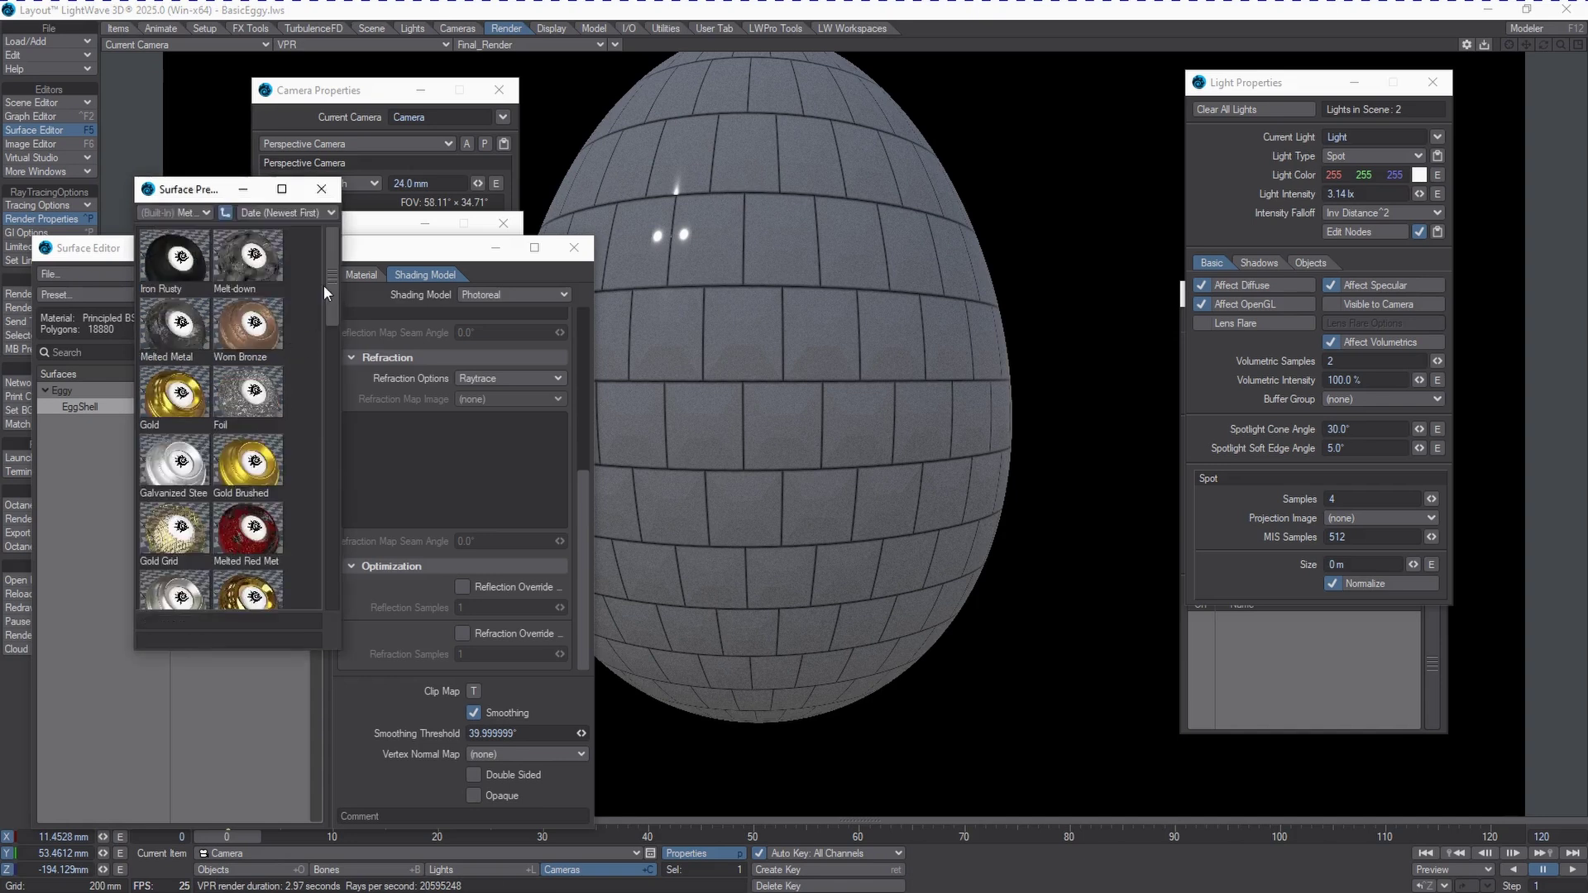
drag(326, 289, 310, 486)
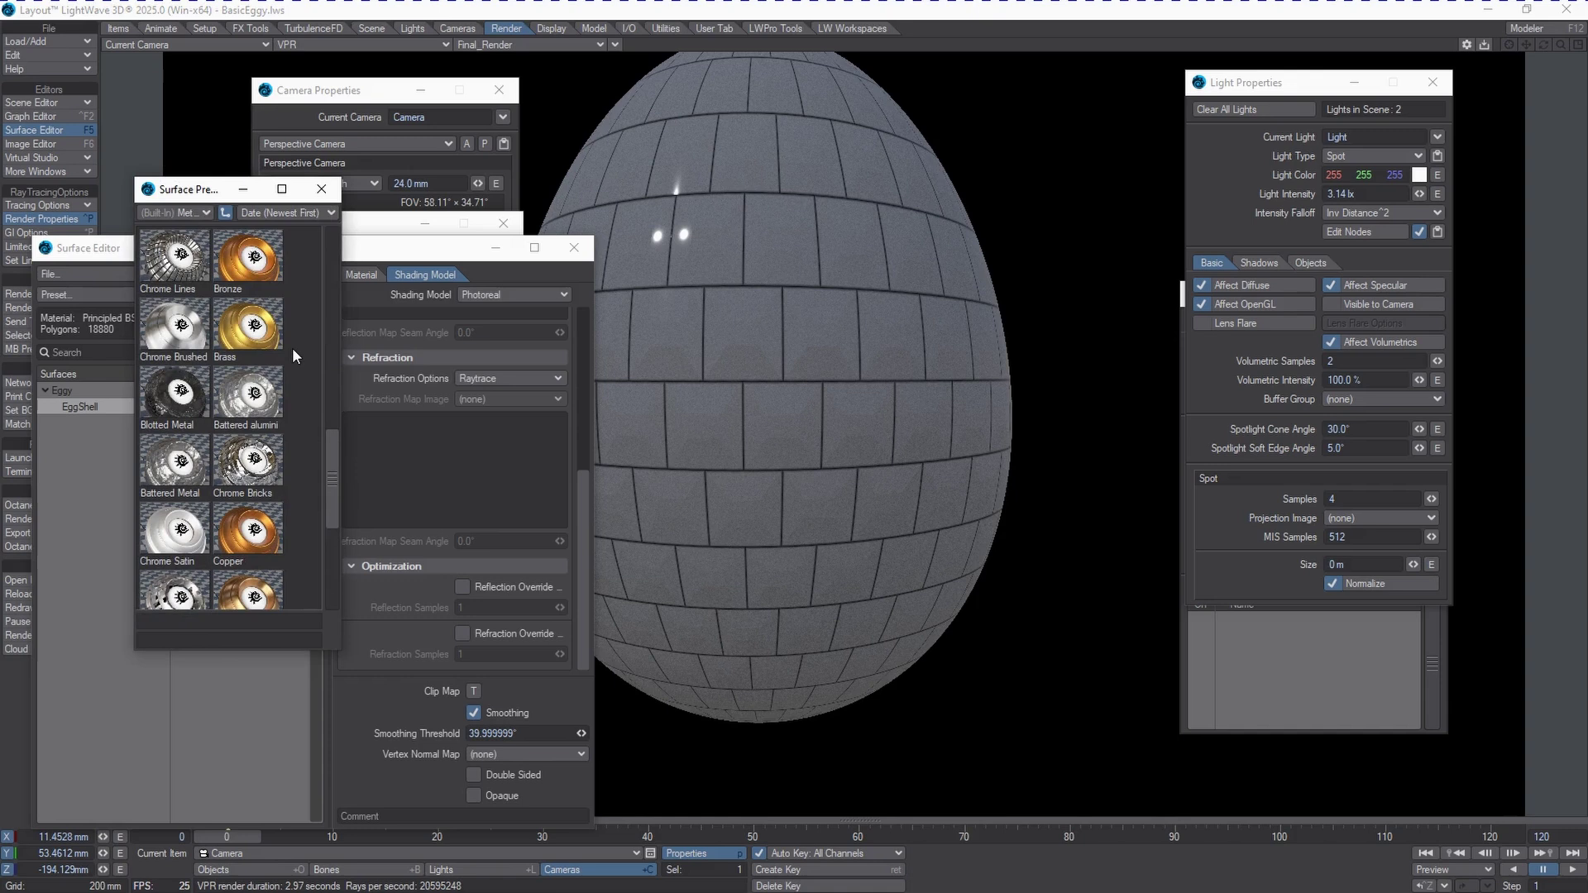
double_click(257, 397)
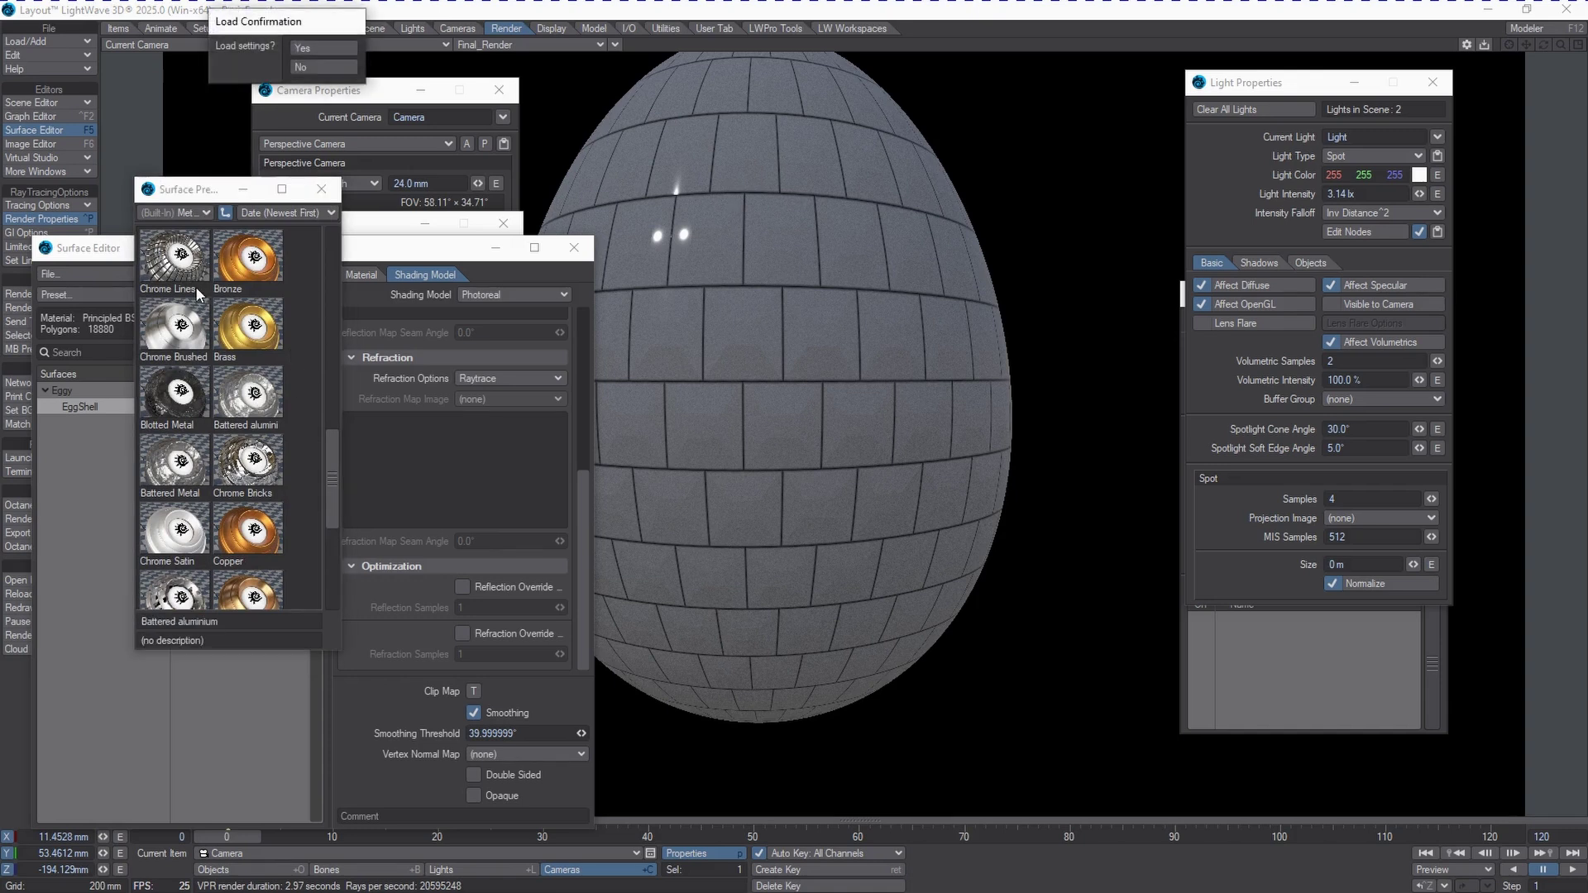
click(323, 48)
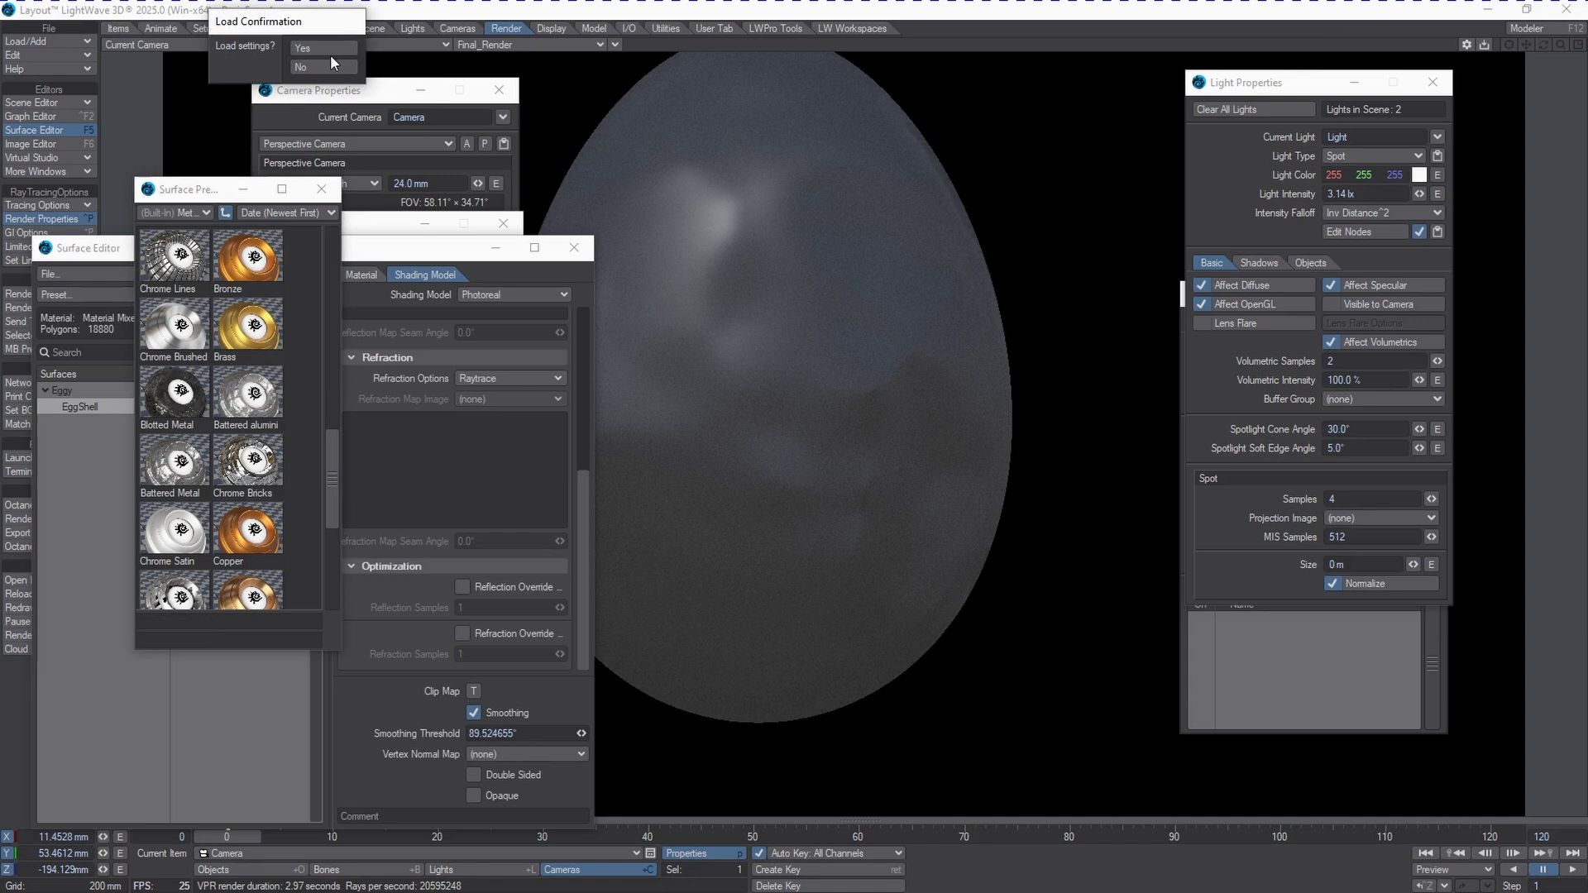
click(331, 63)
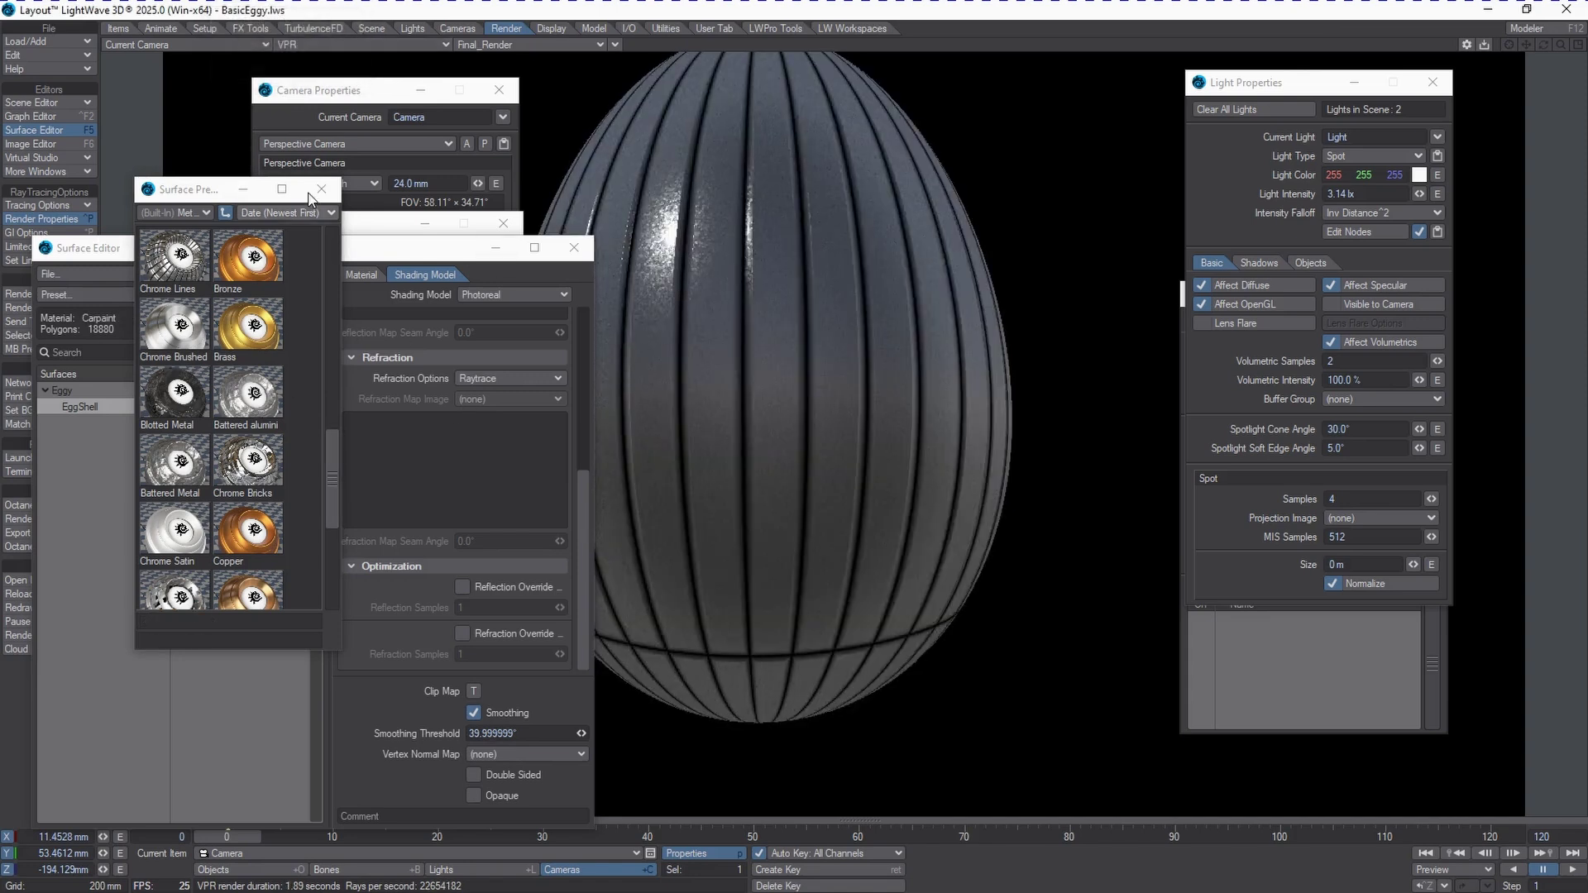
Close the preset shelf and open the Planks2D node from EggShell's node graph
click(322, 189)
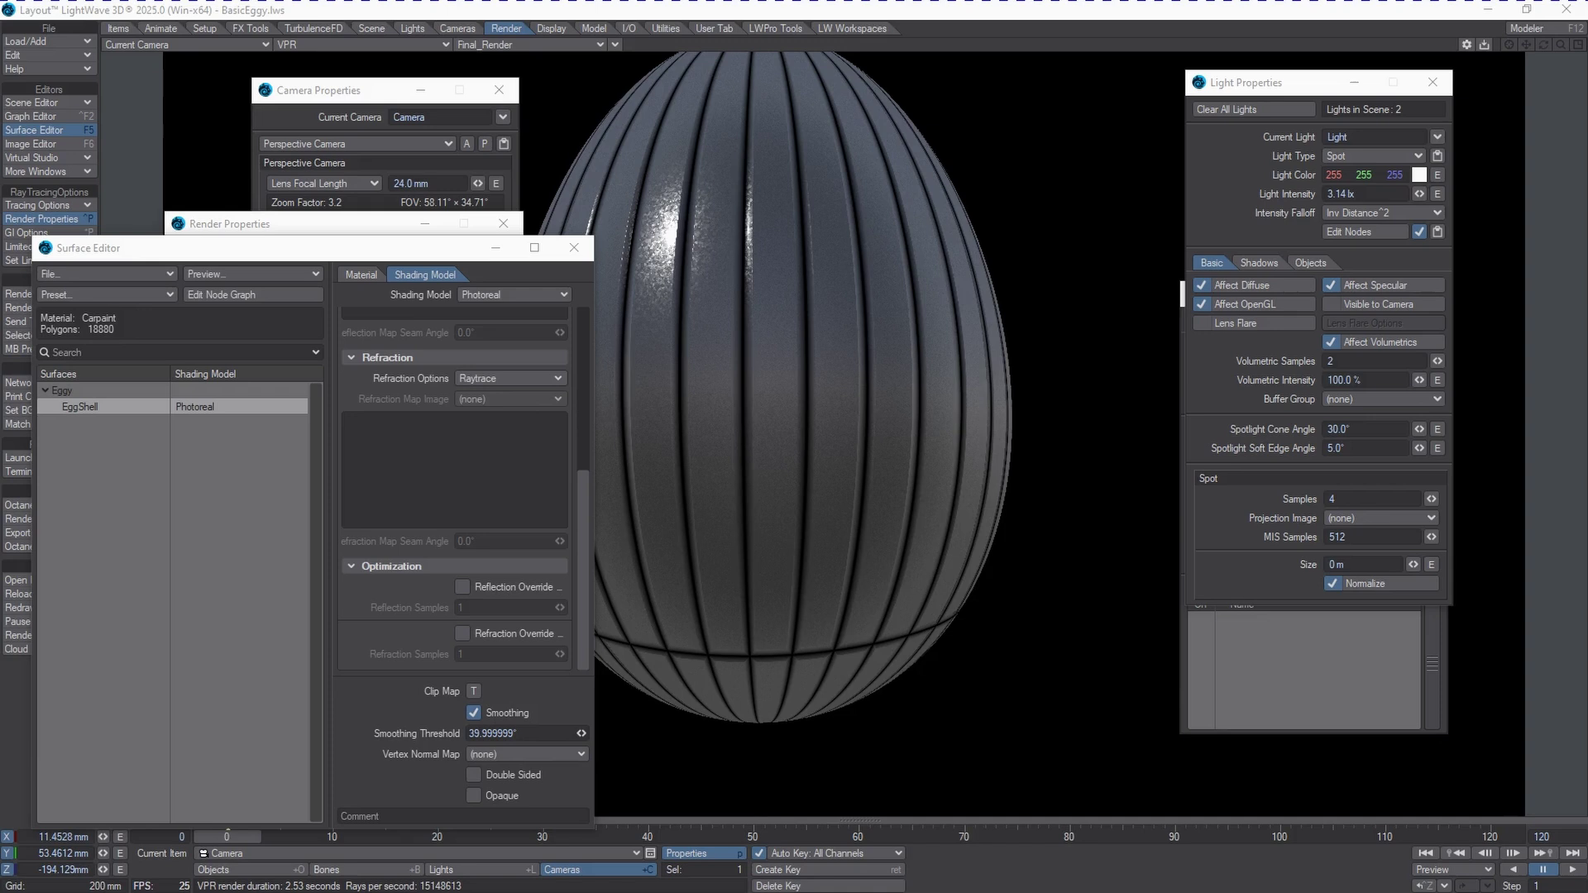
click(254, 294)
drag(829, 303, 745, 265)
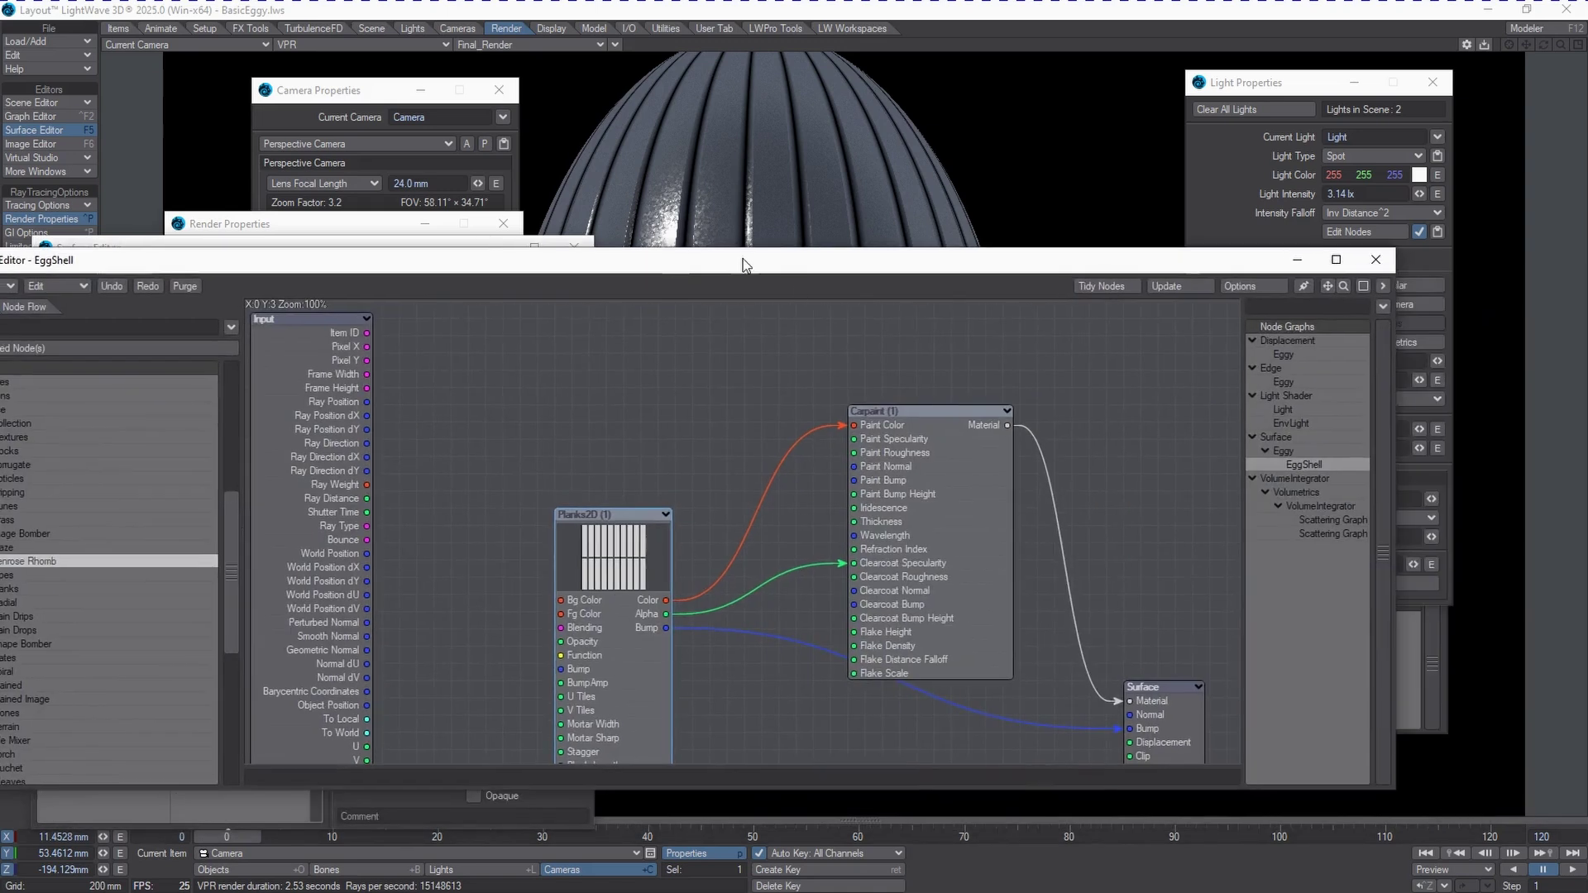
double_click(633, 549)
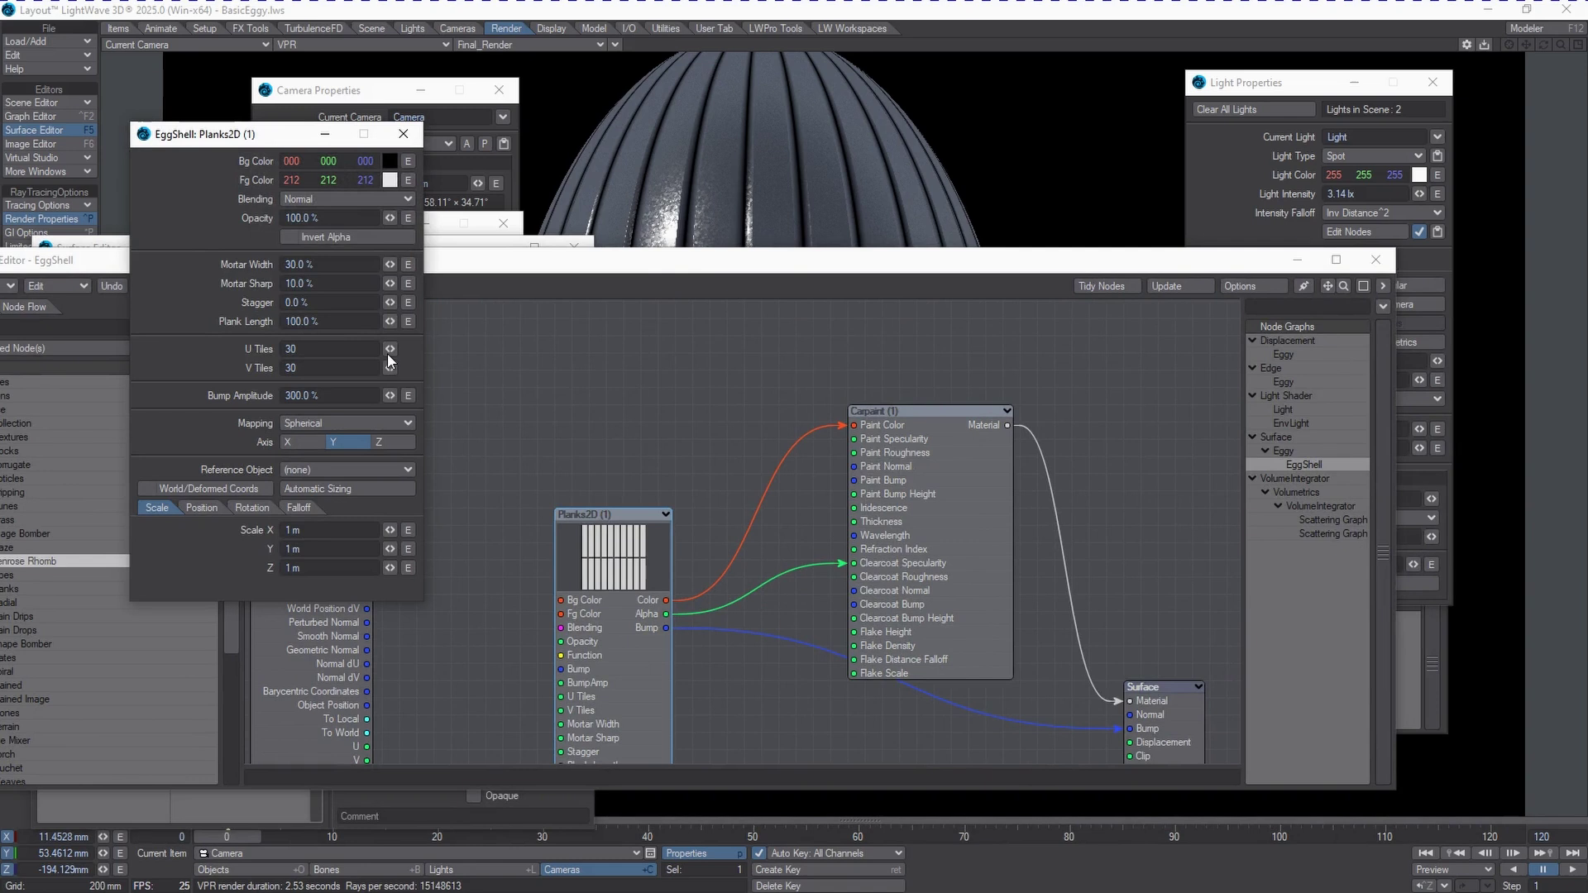
Set the Planks2D Scale X, Y and Z to 0.1 (100 mm) and move the Node Editor aside
click(294, 530)
text(.1)
key(Tab)
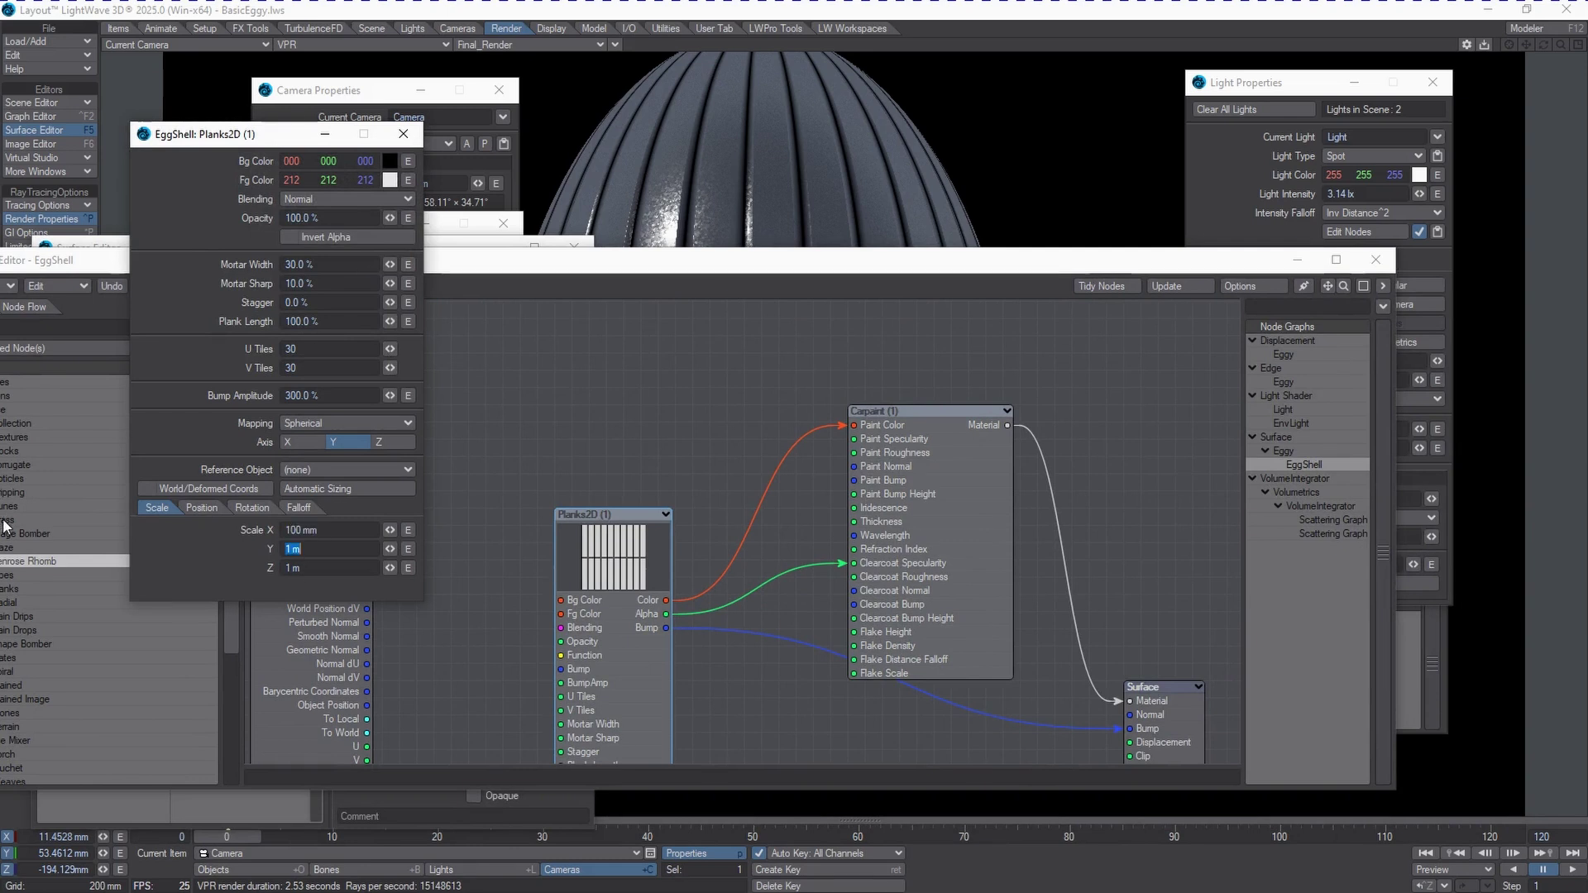
key(BackSpace)
text(.1)
key(Tab)
text(.1)
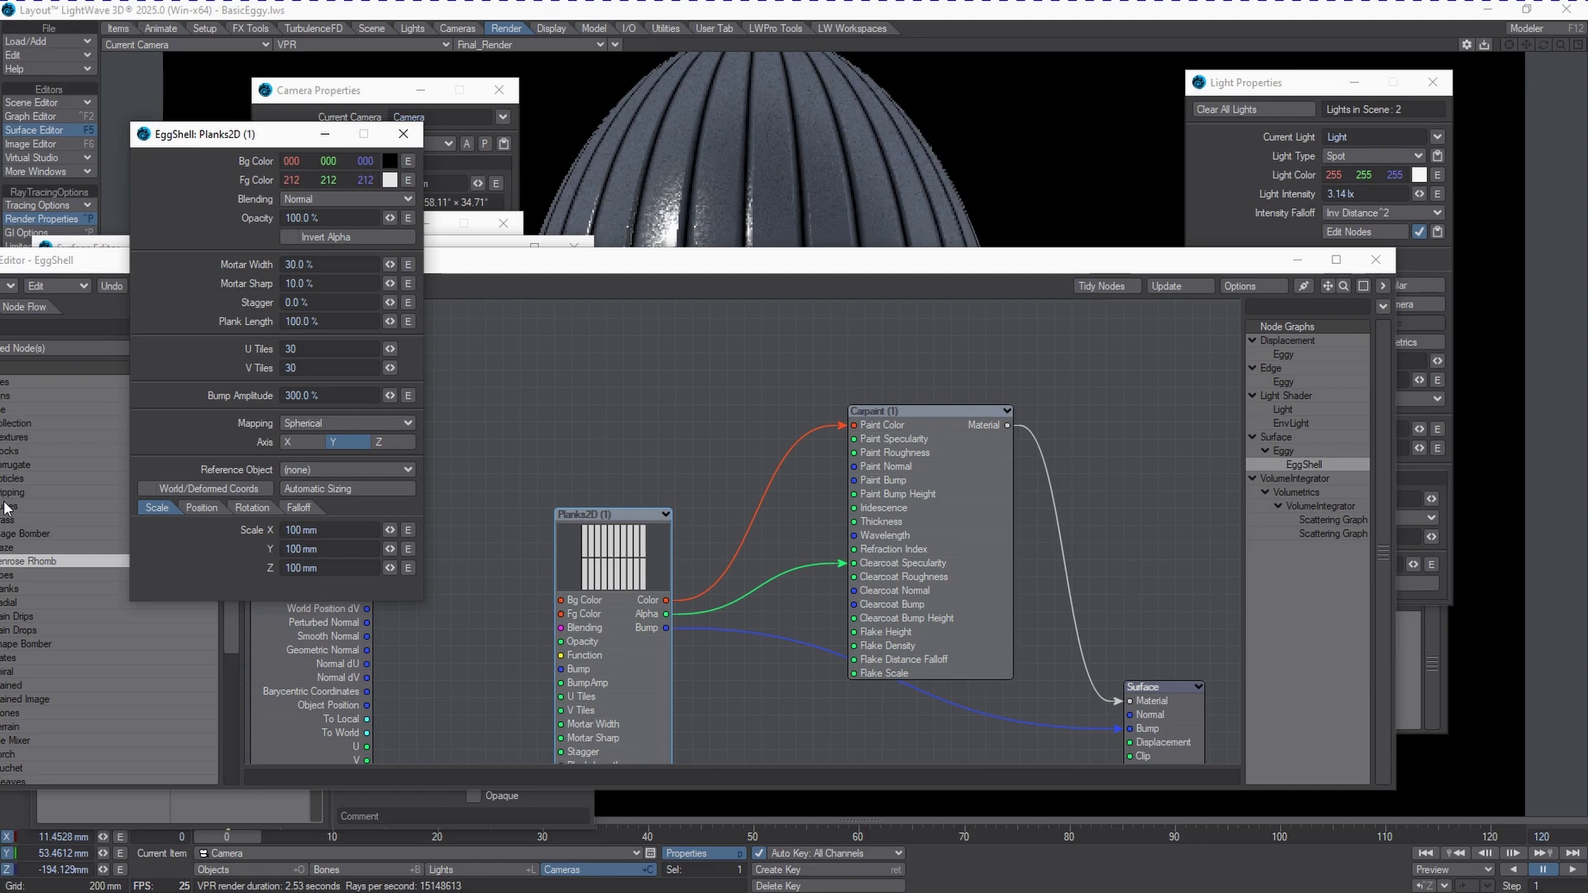
key(Tab)
drag(940, 538, 957, 556)
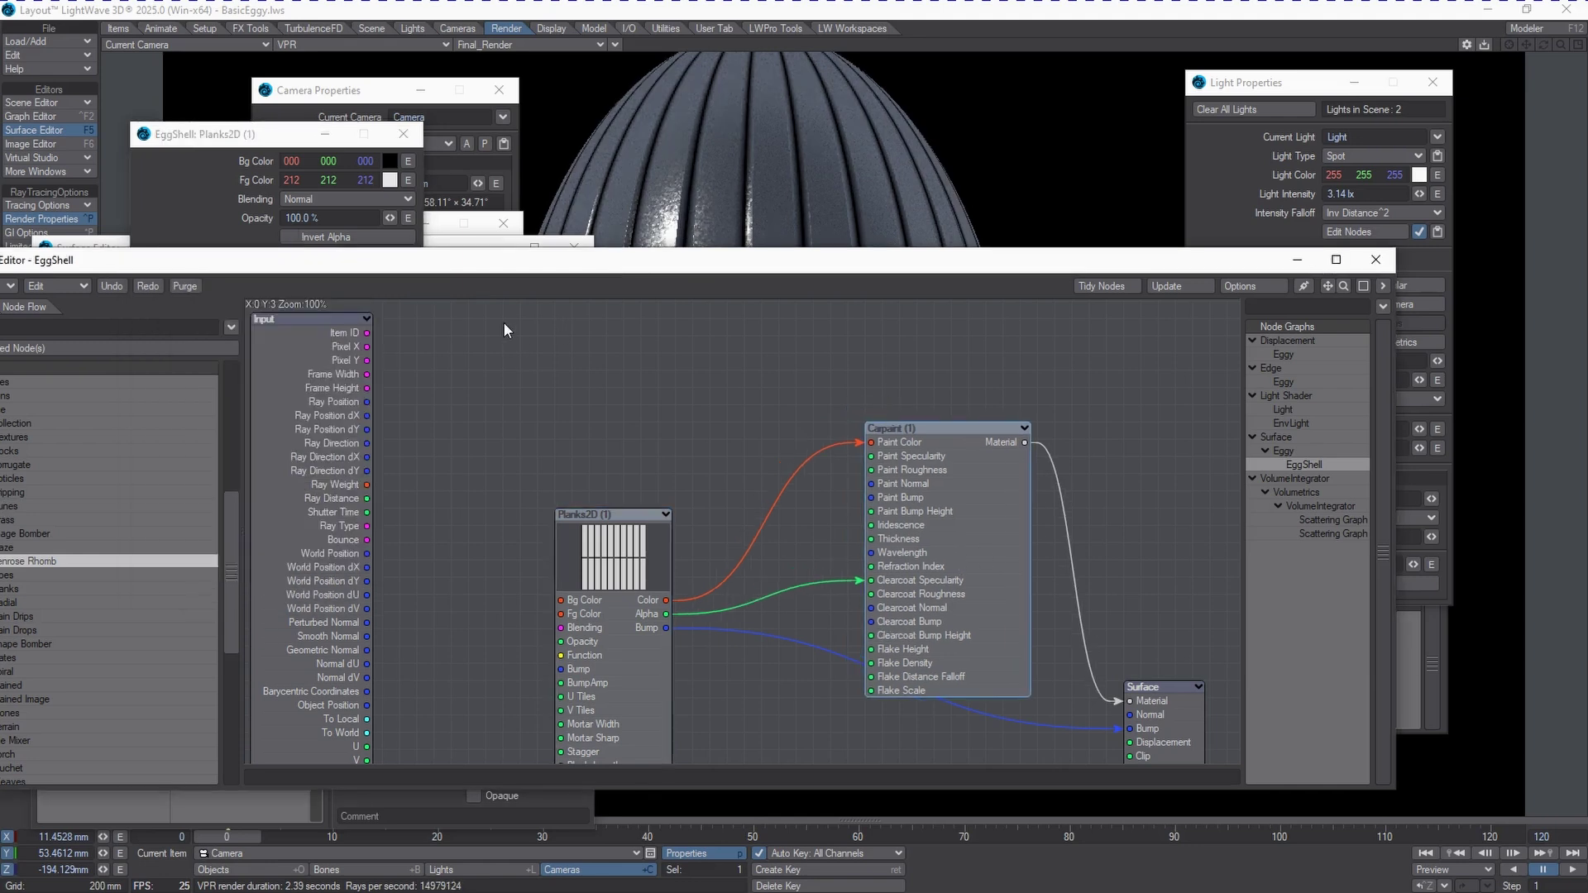
drag(482, 276, 1209, 316)
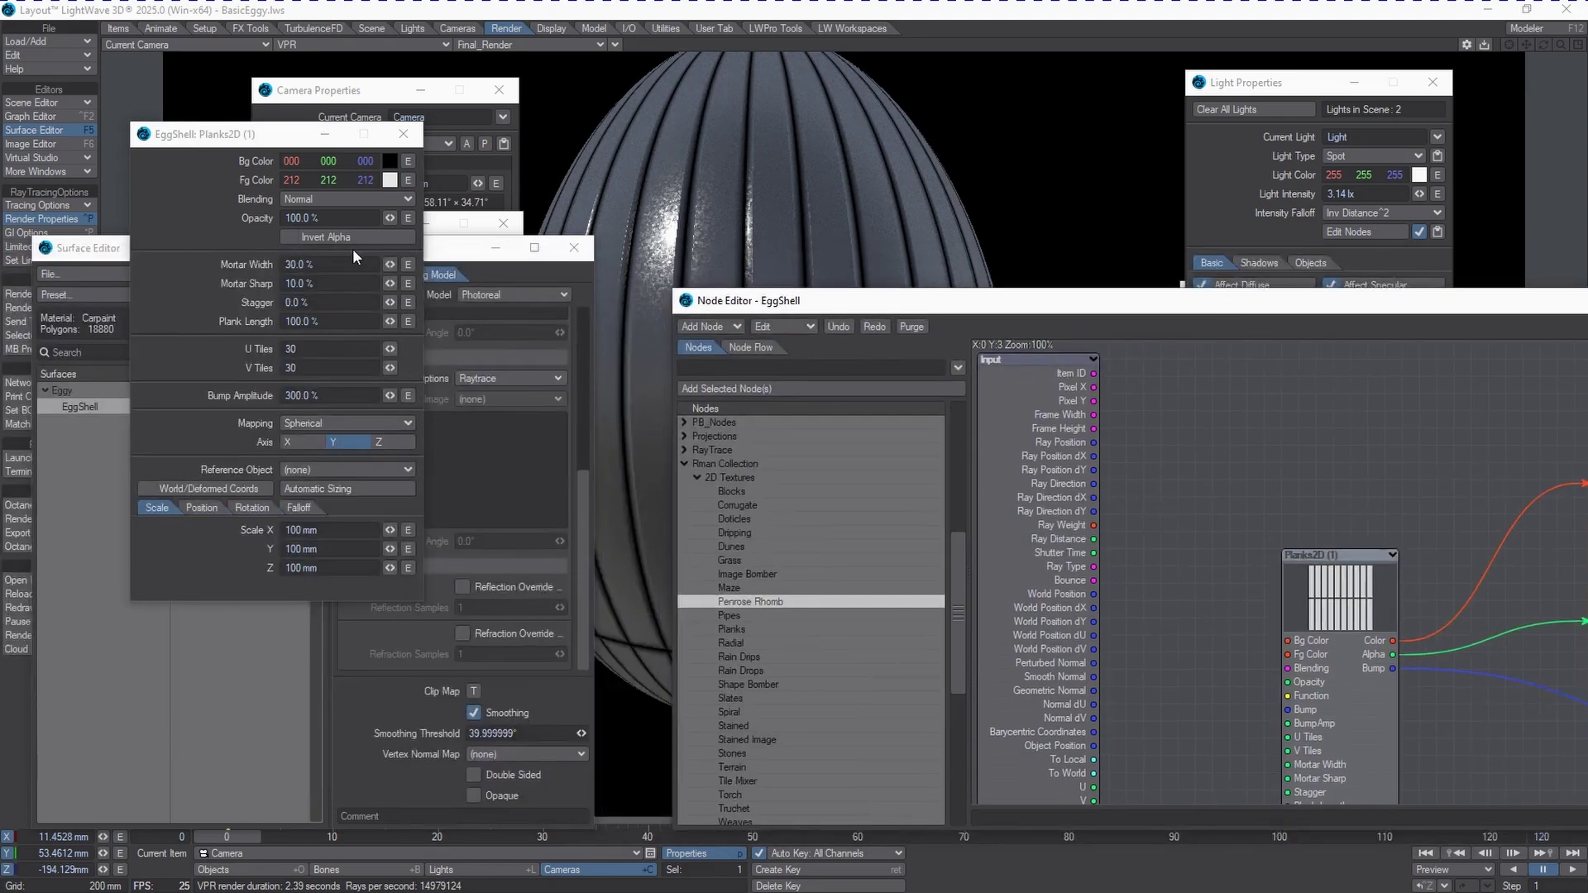
Close the Planks2D panel and Surface Editor, then switch the viewport to Perspective in Objects mode
click(402, 134)
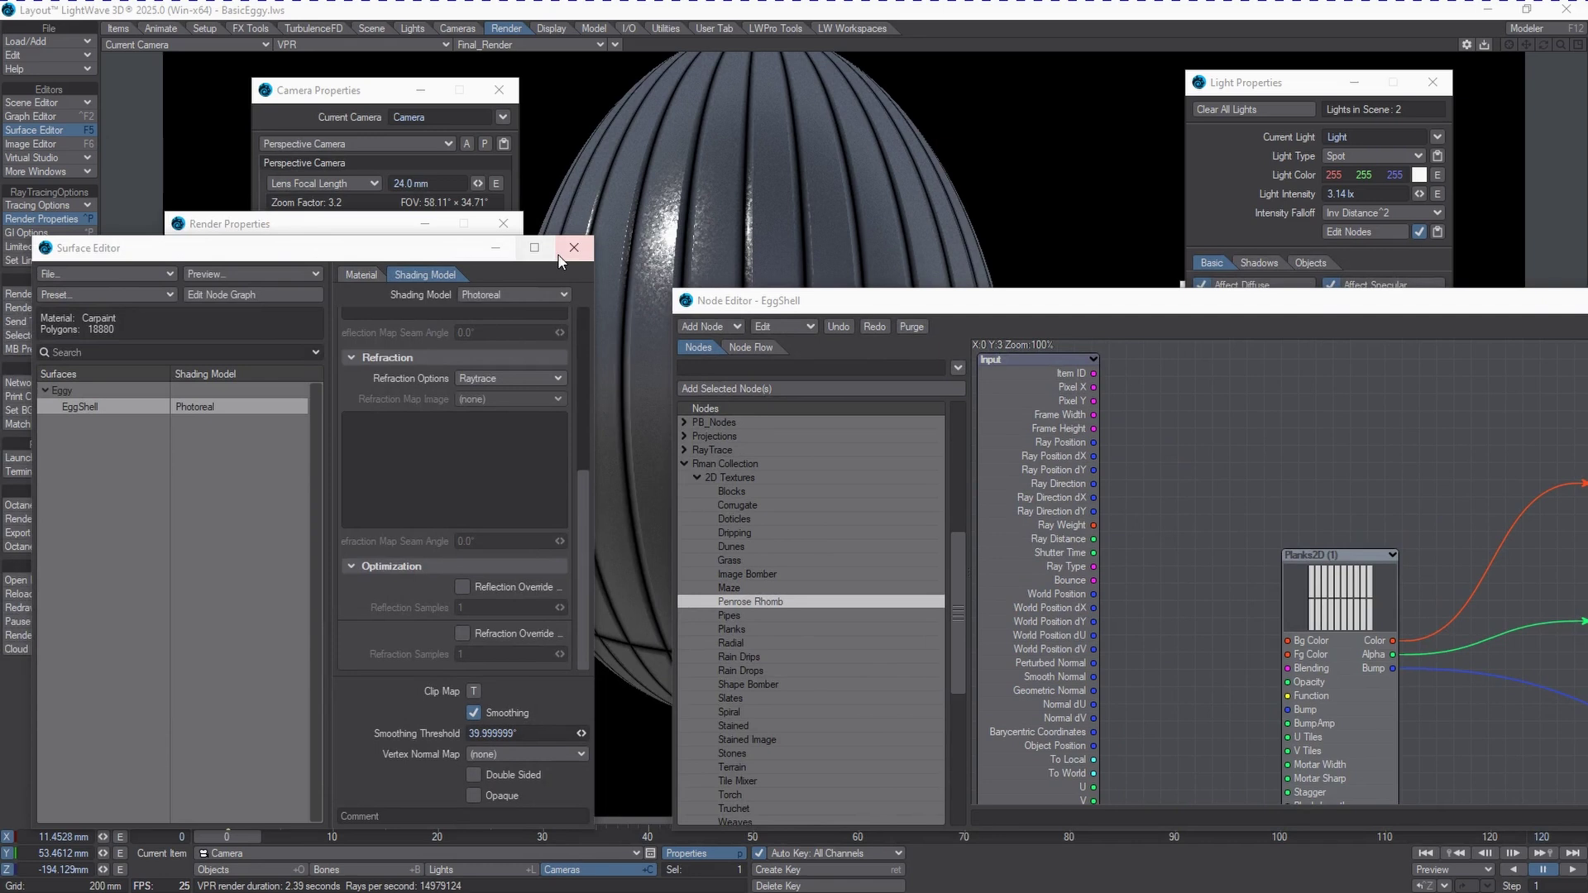
click(561, 253)
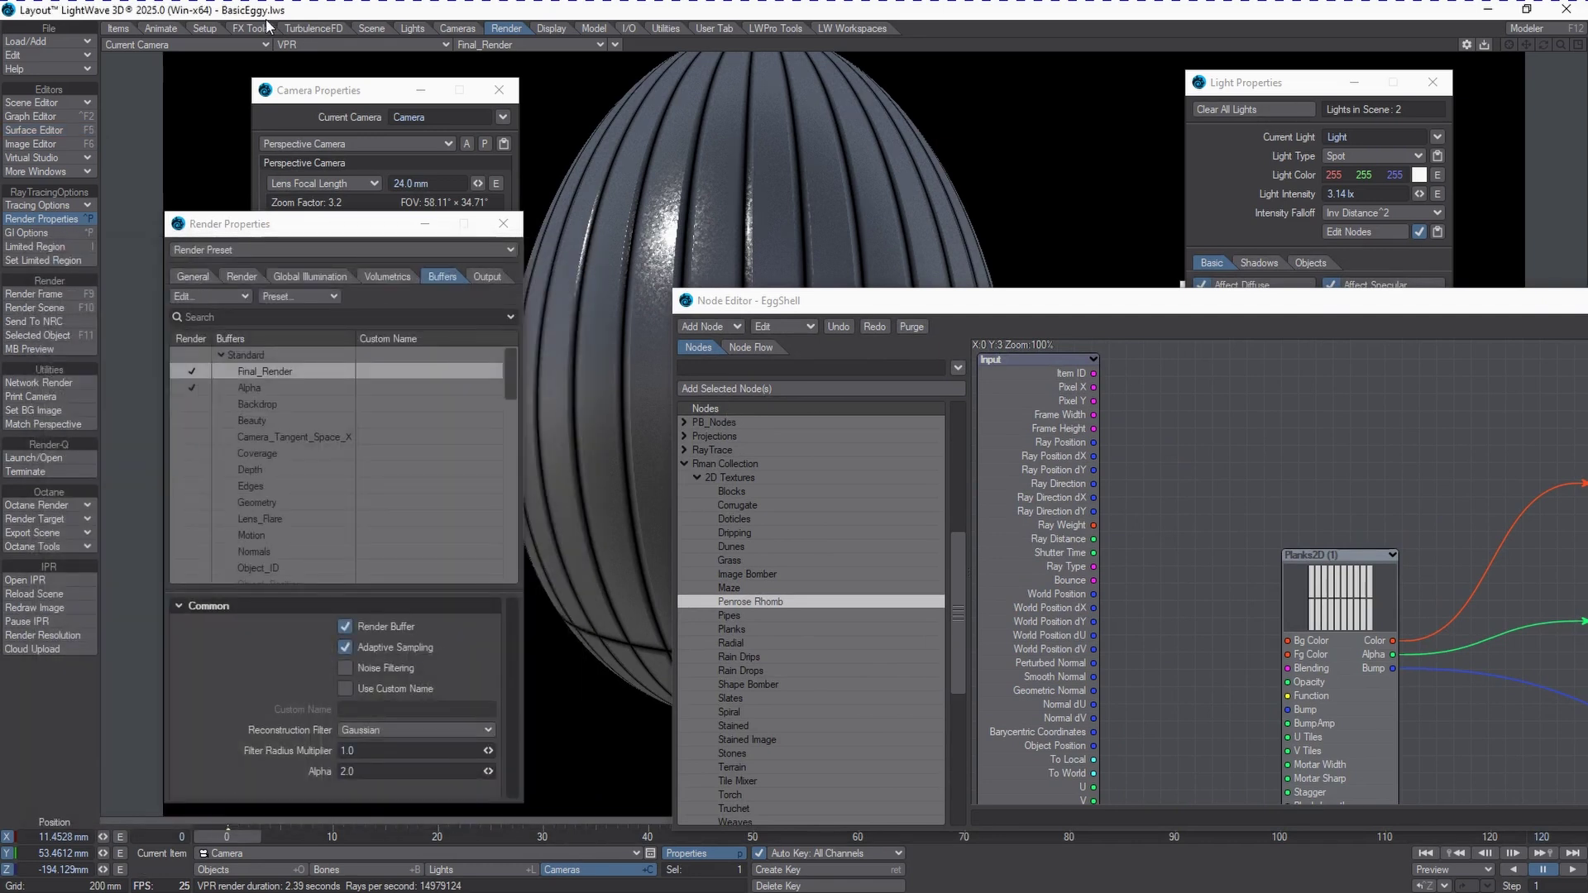
click(220, 44)
click(217, 109)
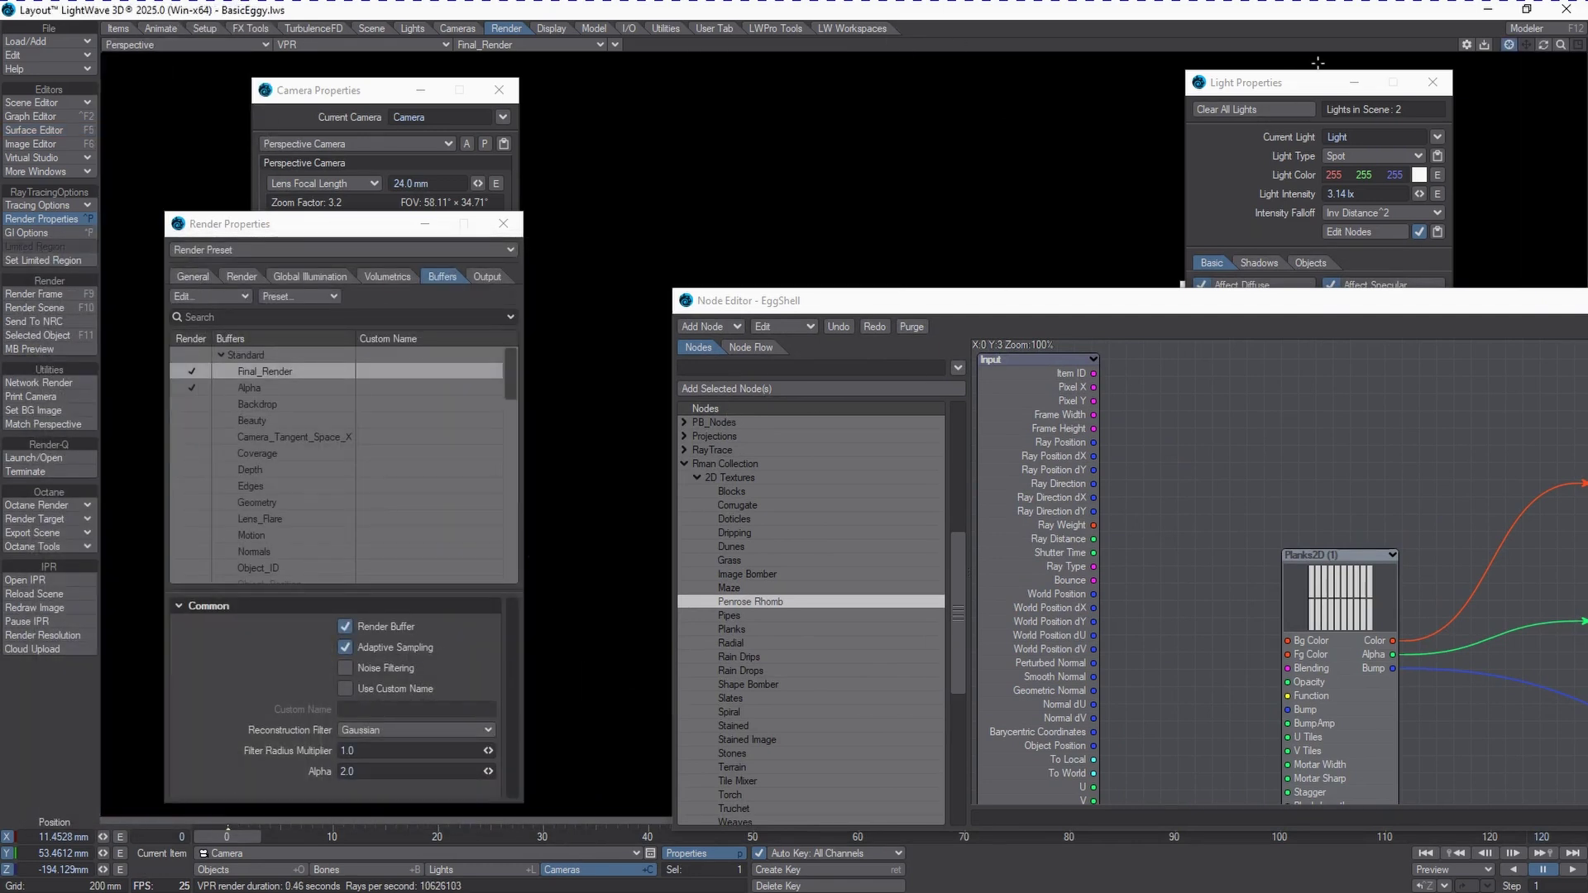
click(248, 869)
Move the Node Editor off-screen and close the Light Properties and Effects windows
drag(1236, 302, 1587, 240)
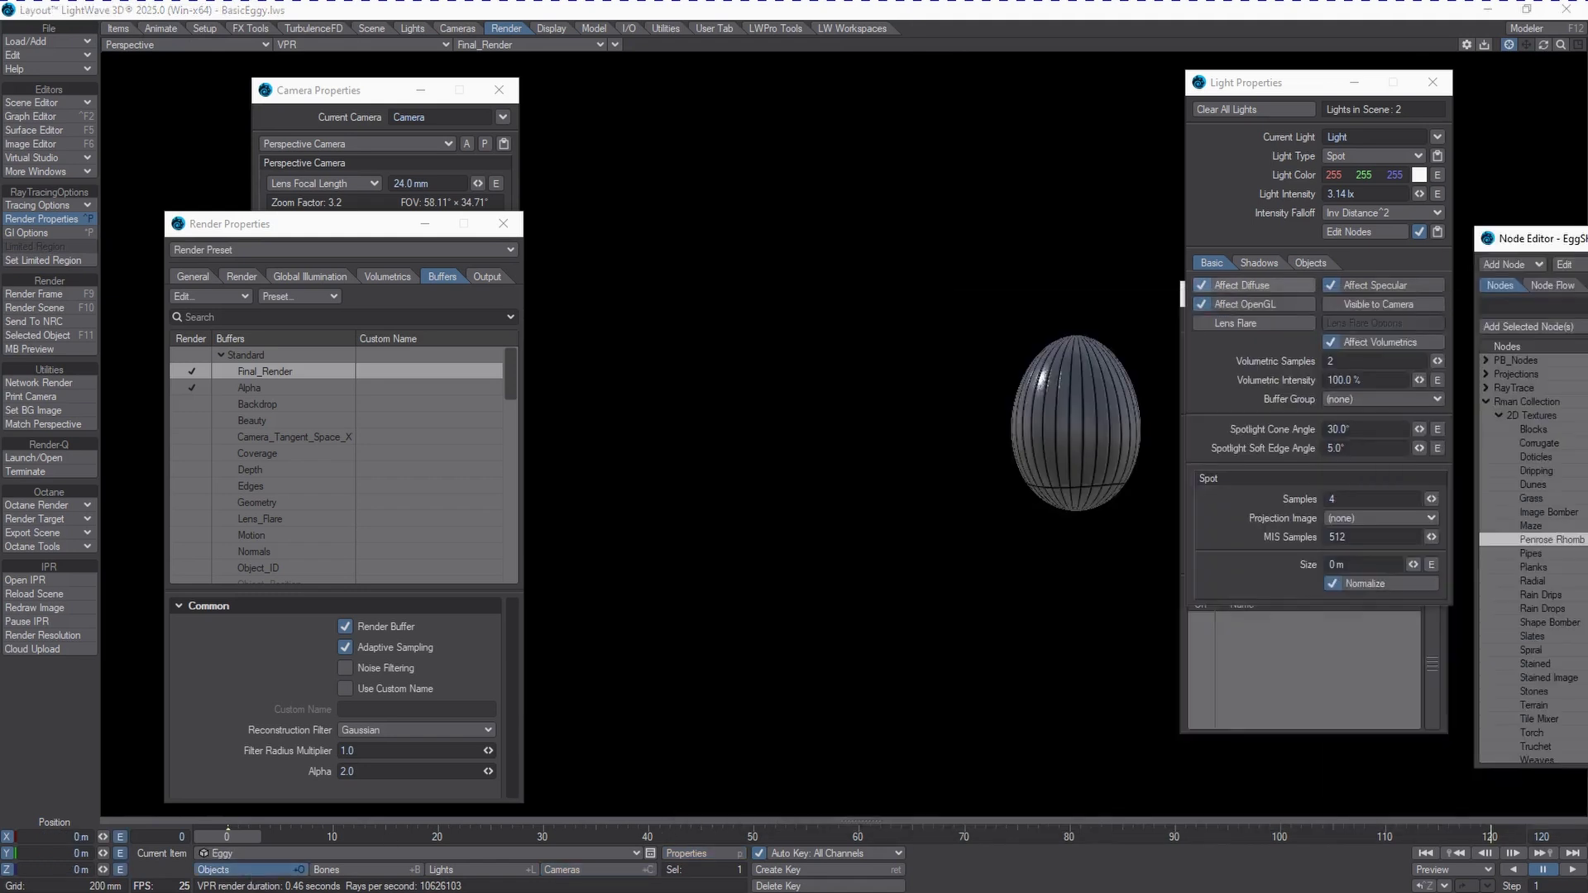
click(1407, 82)
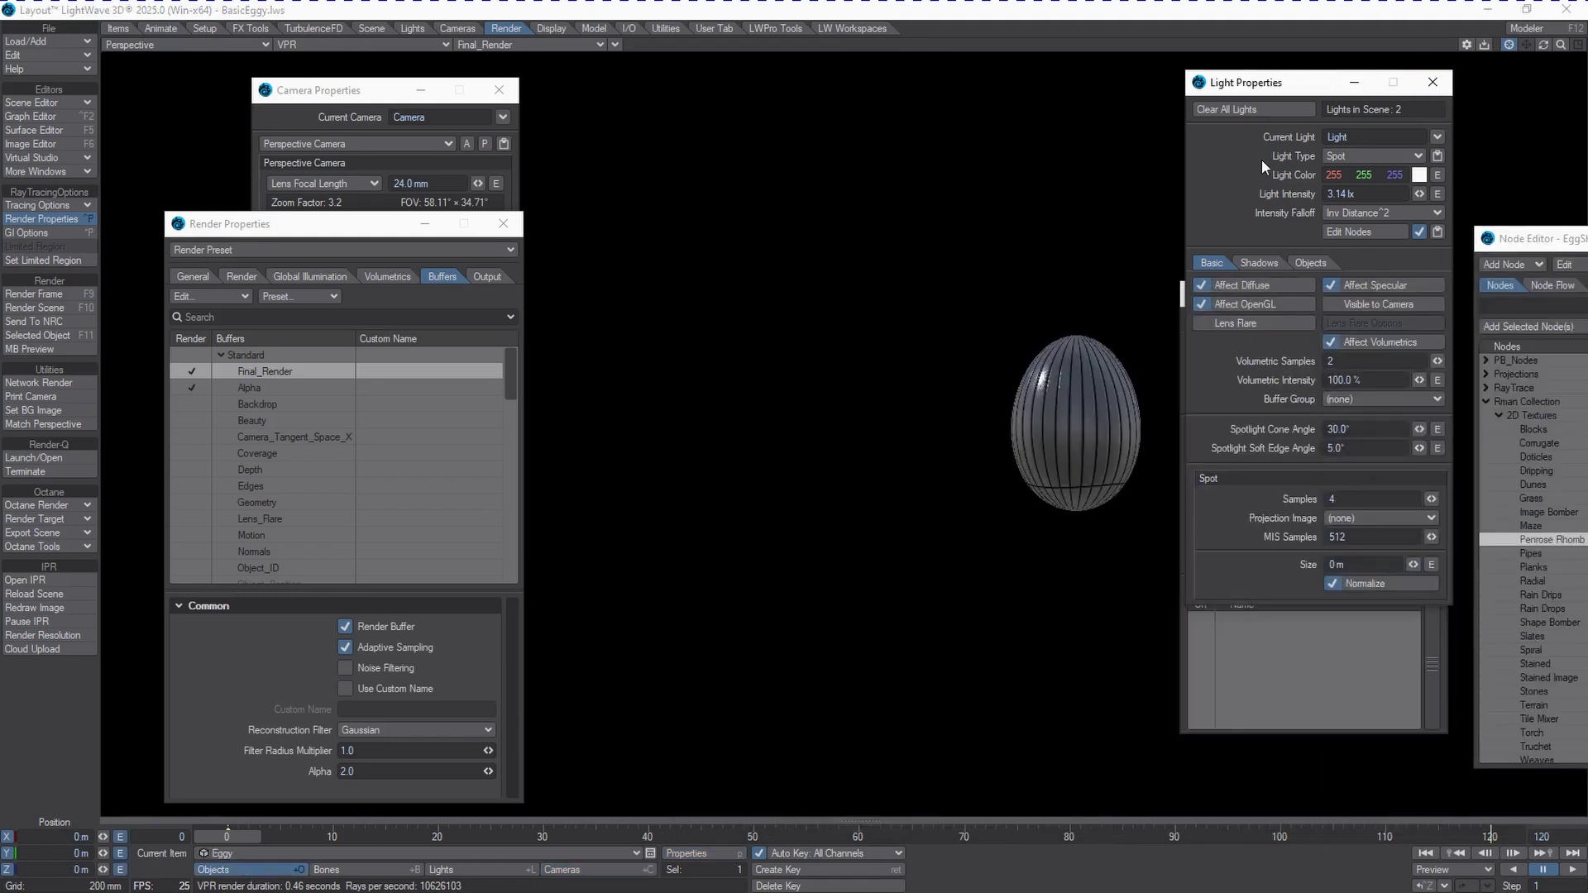
click(1433, 83)
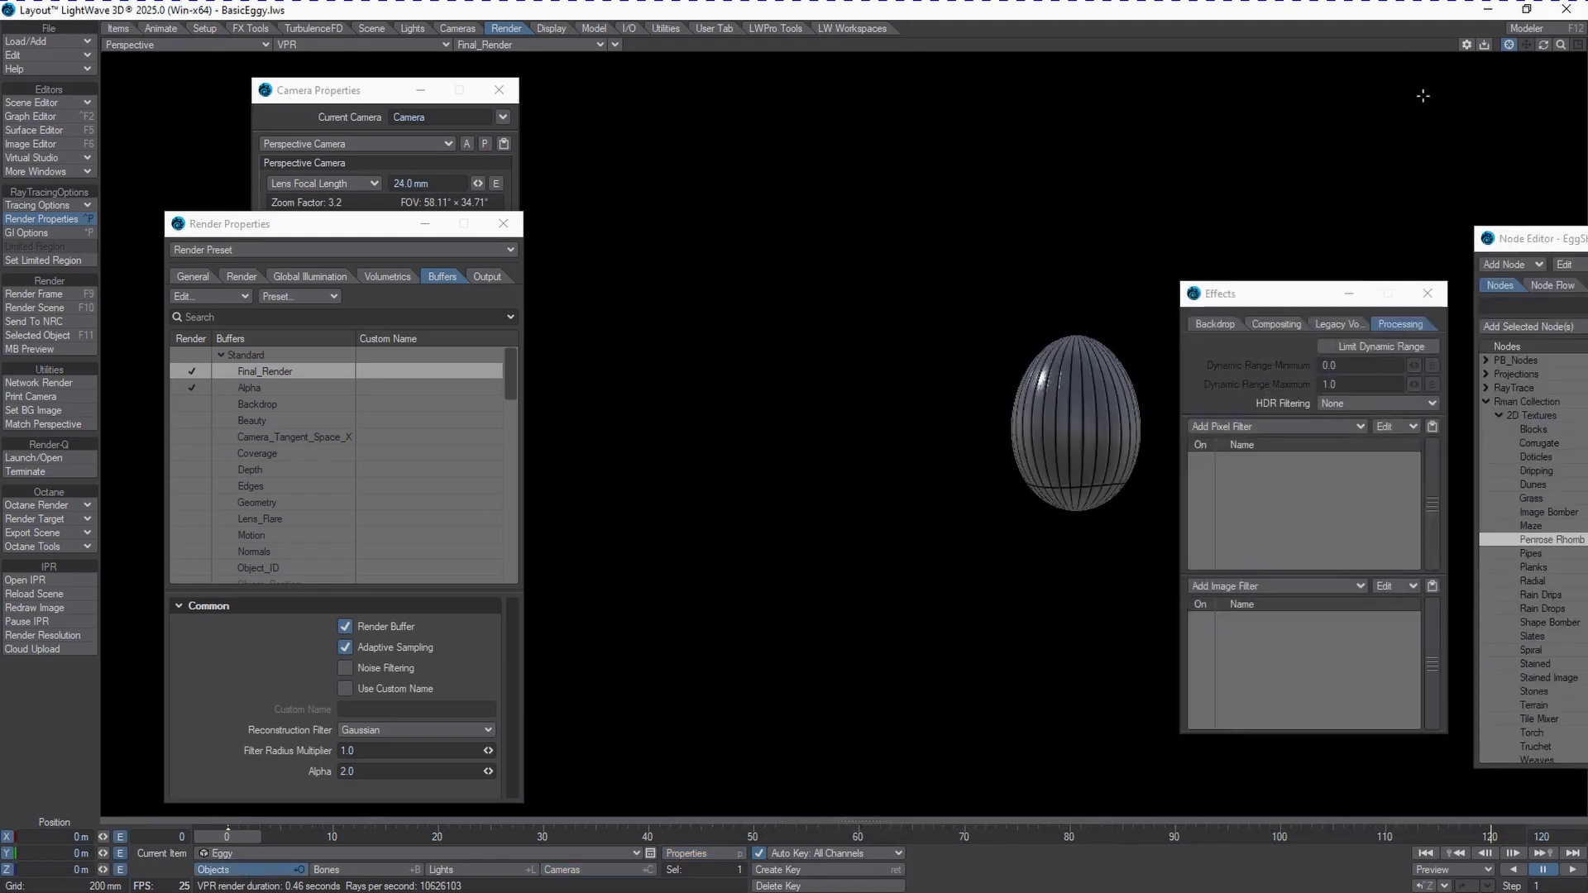
click(1440, 292)
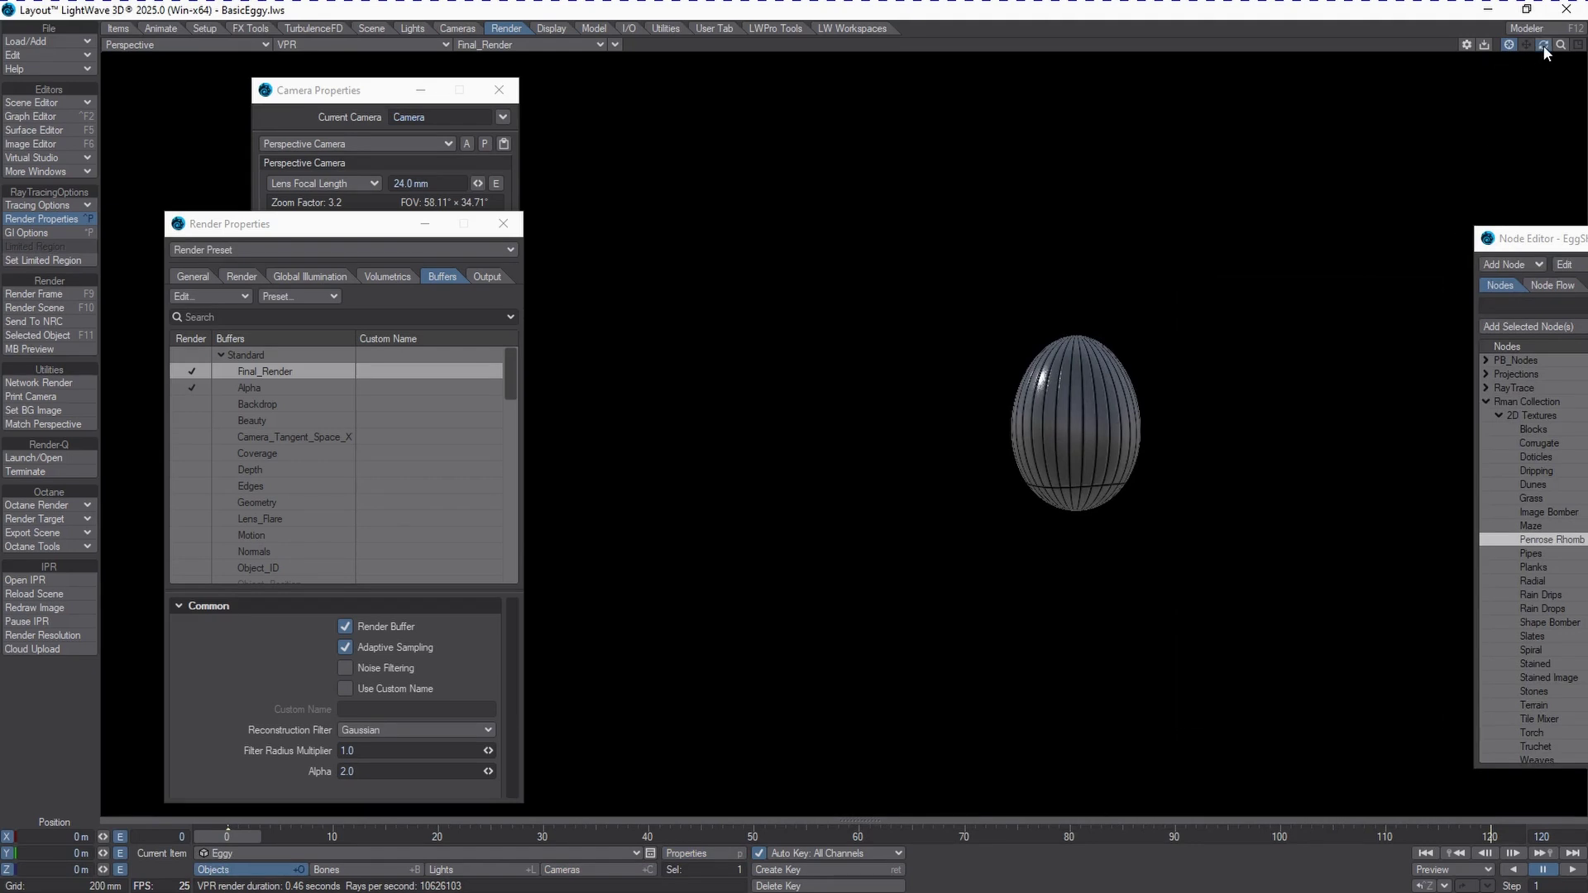
Fit the view to the egg and zoom in close on it
click(1544, 47)
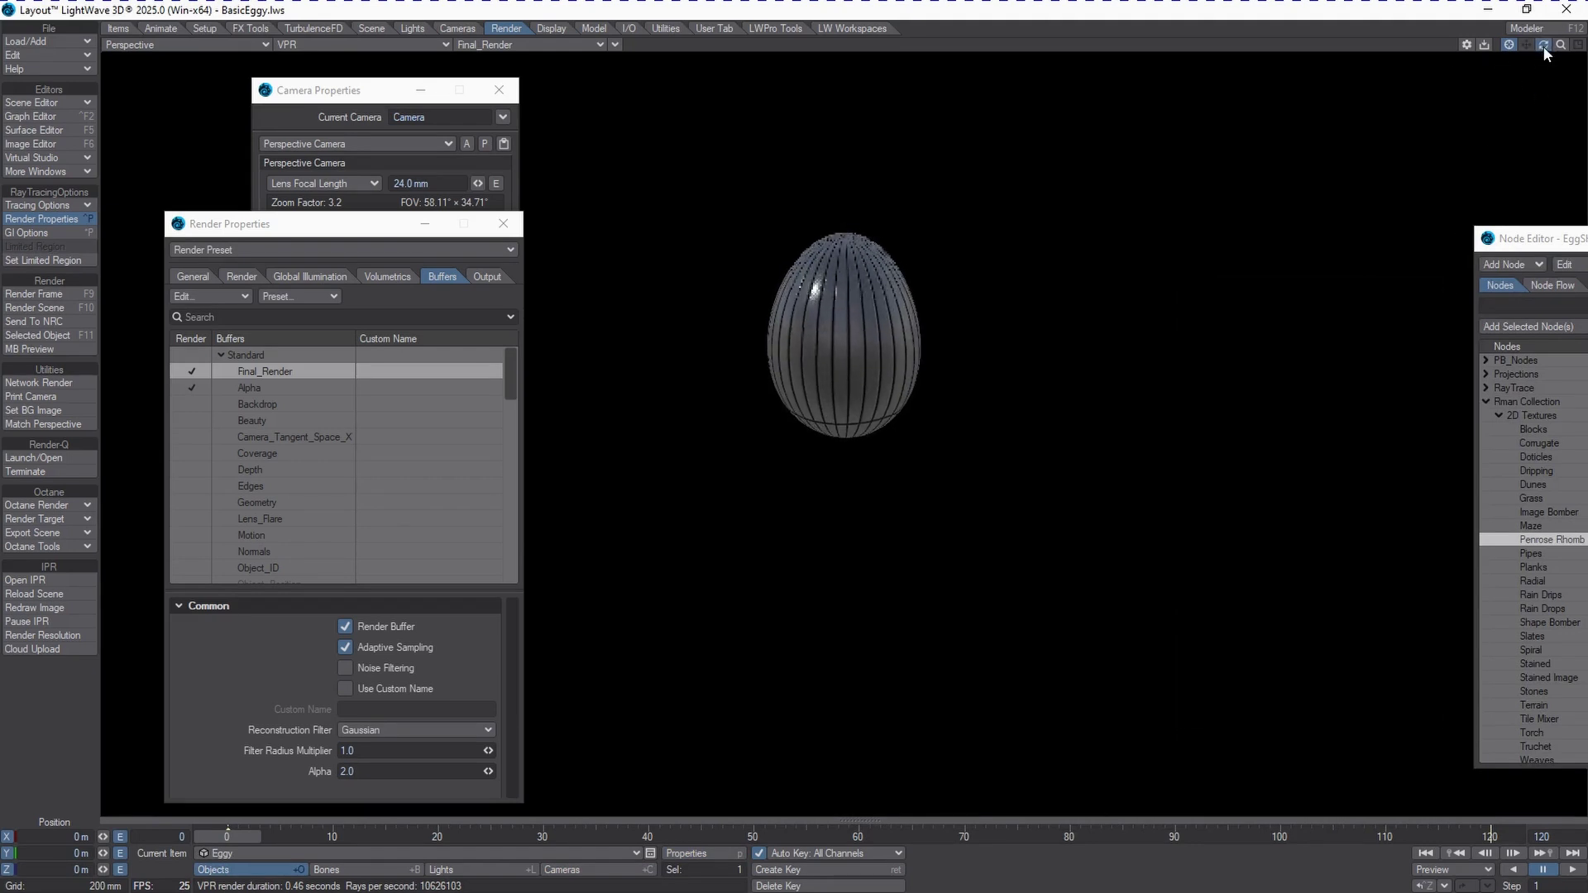
drag(1559, 46, 1520, 40)
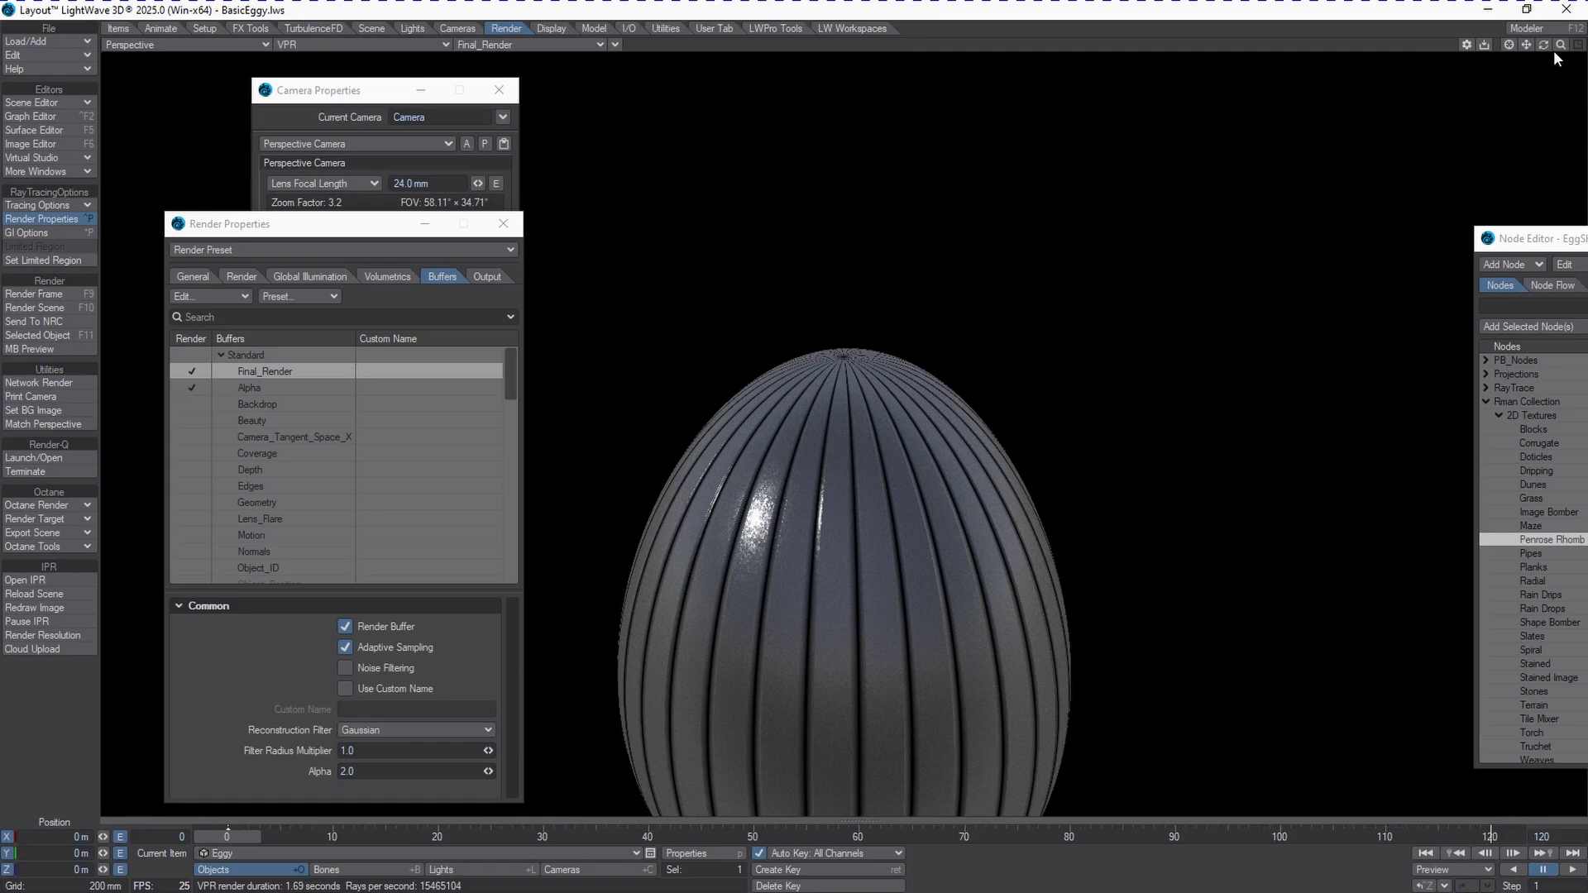
drag(1561, 46, 1558, 52)
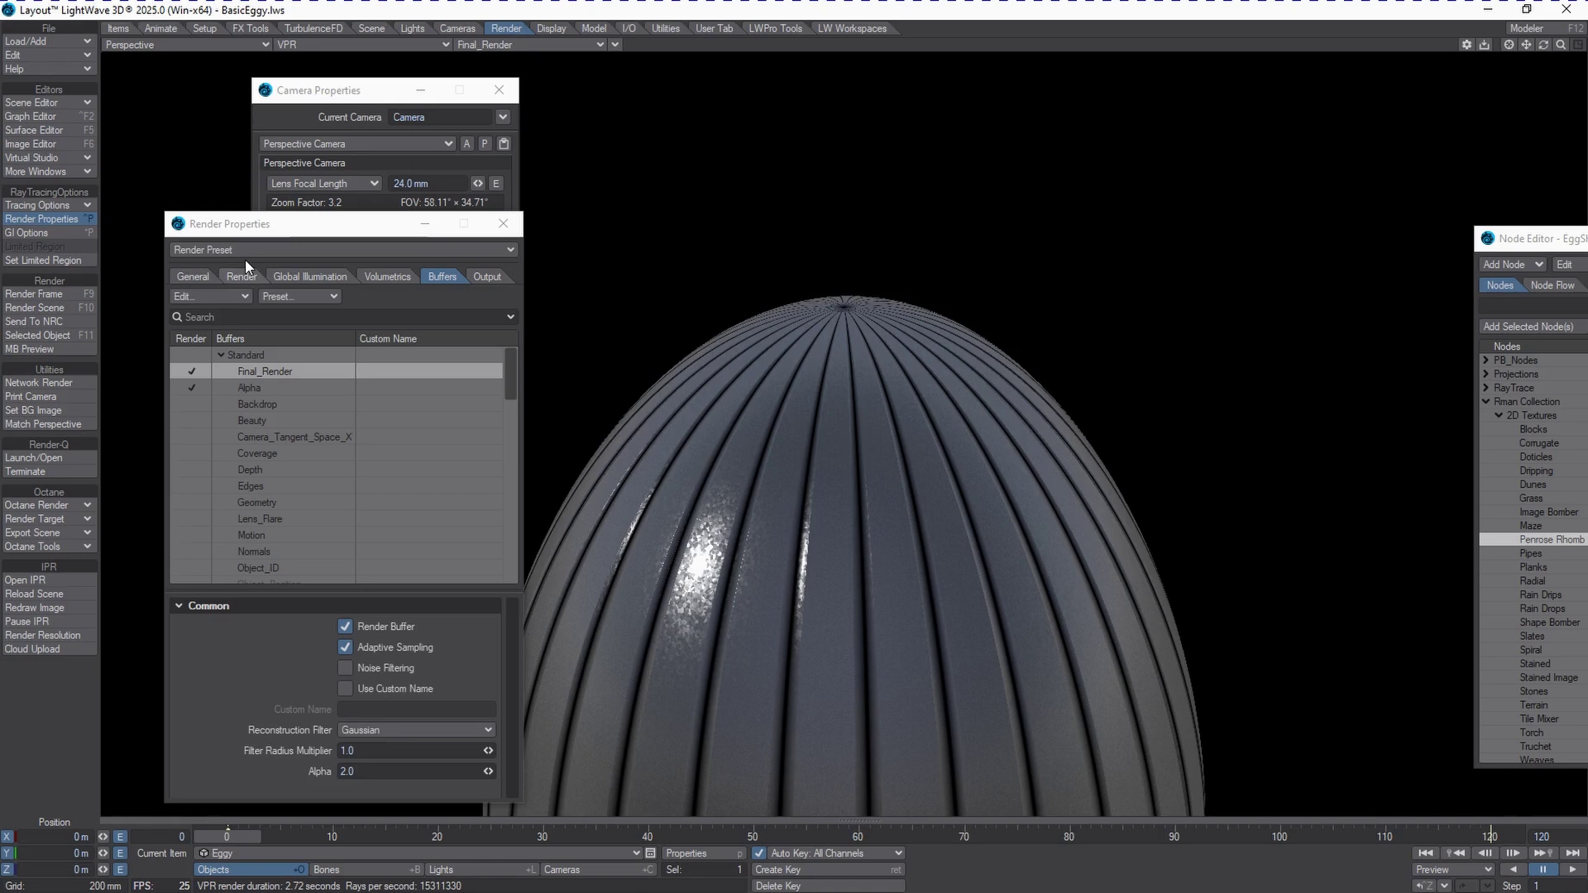
Expand Camera Properties to the right and move the Planks2D and Carpaint nodes upward in the EggShell graph
click(324, 91)
drag(325, 91, 1083, 109)
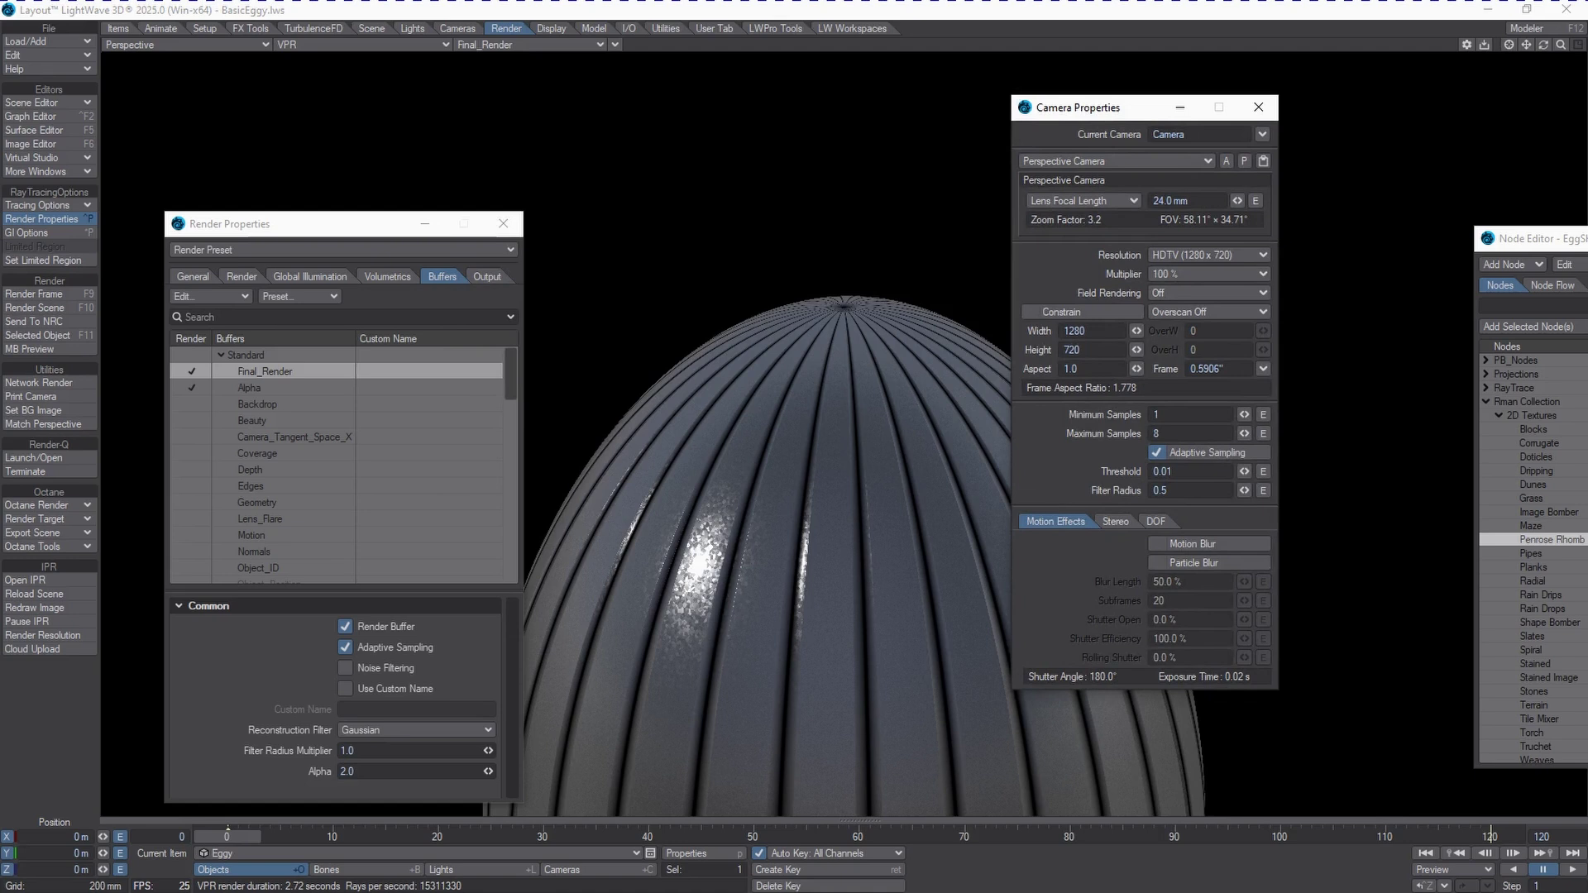
click(987, 200)
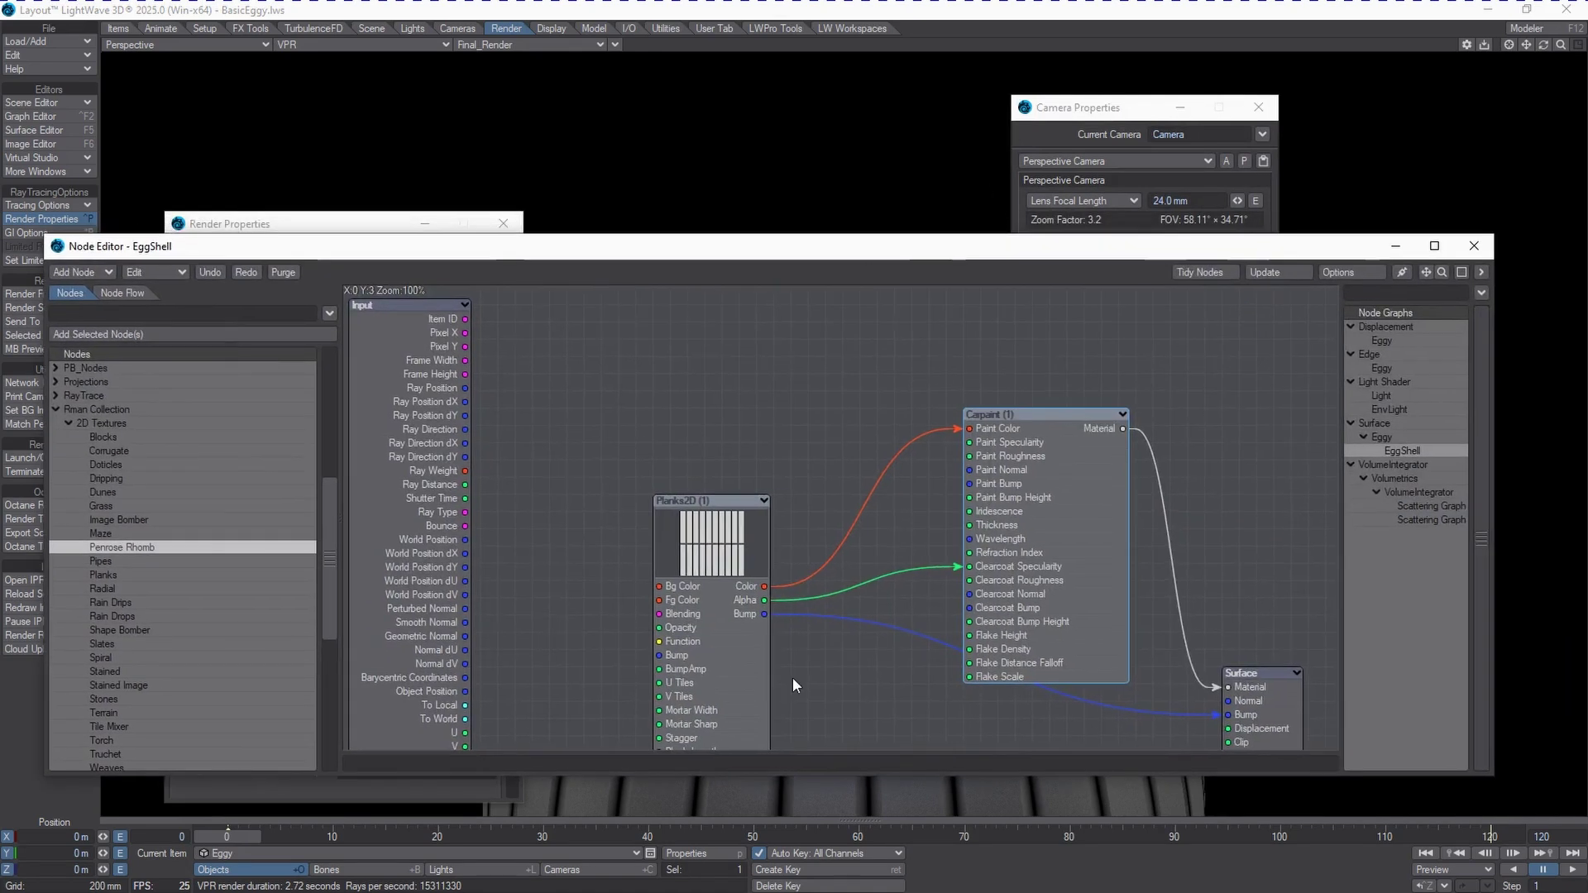
drag(712, 523, 660, 470)
drag(1016, 463, 1015, 377)
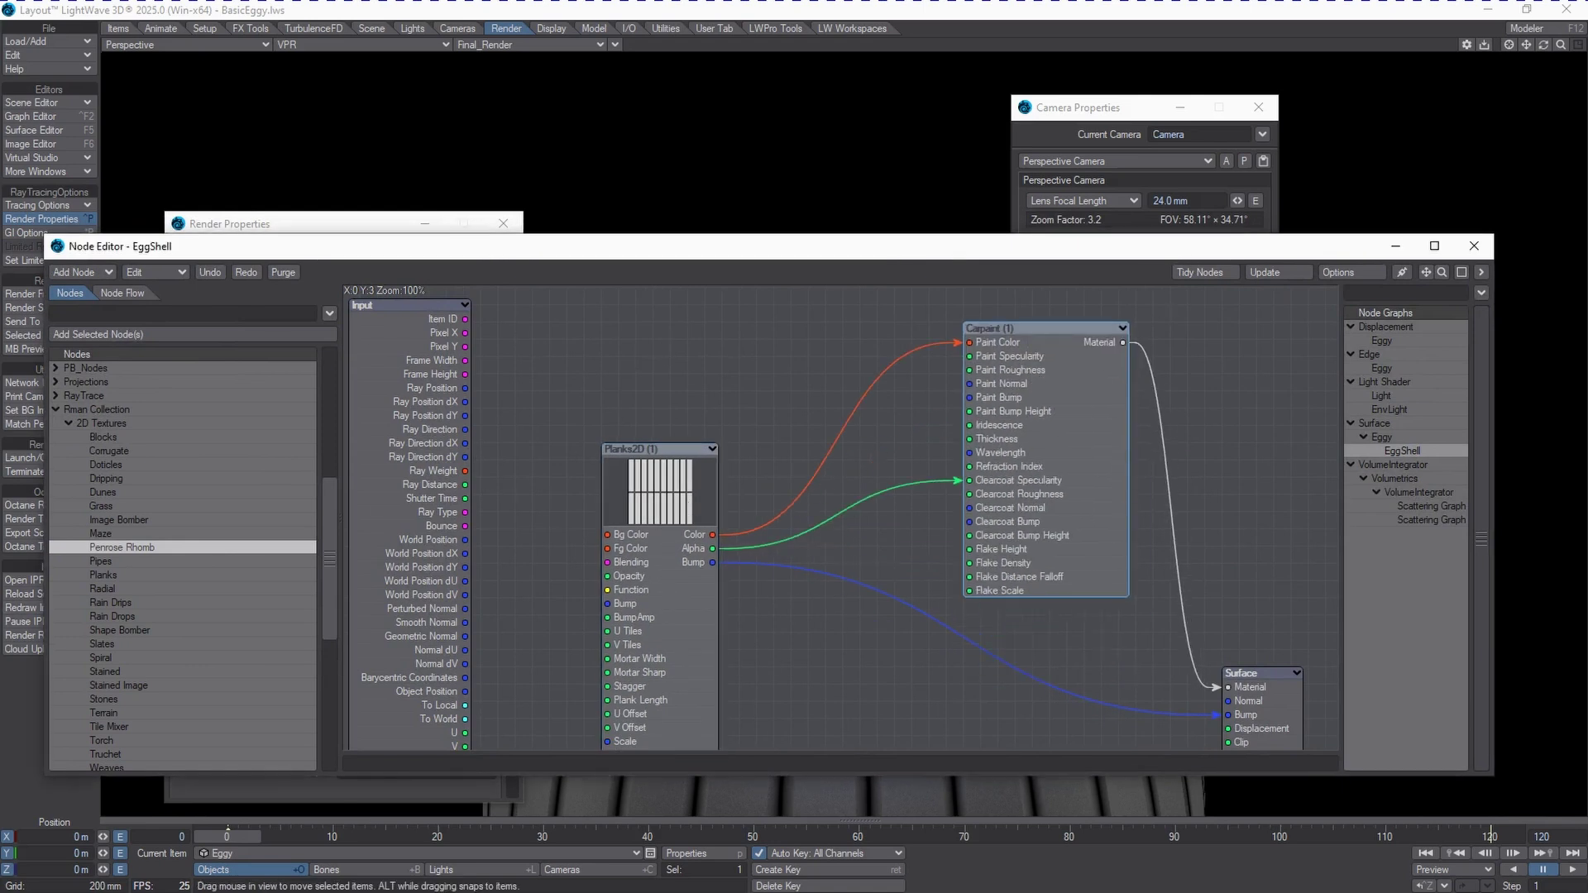
Open the Planks2D settings, rearrange the panels, and set Plank Length to 50%
double_click(653, 448)
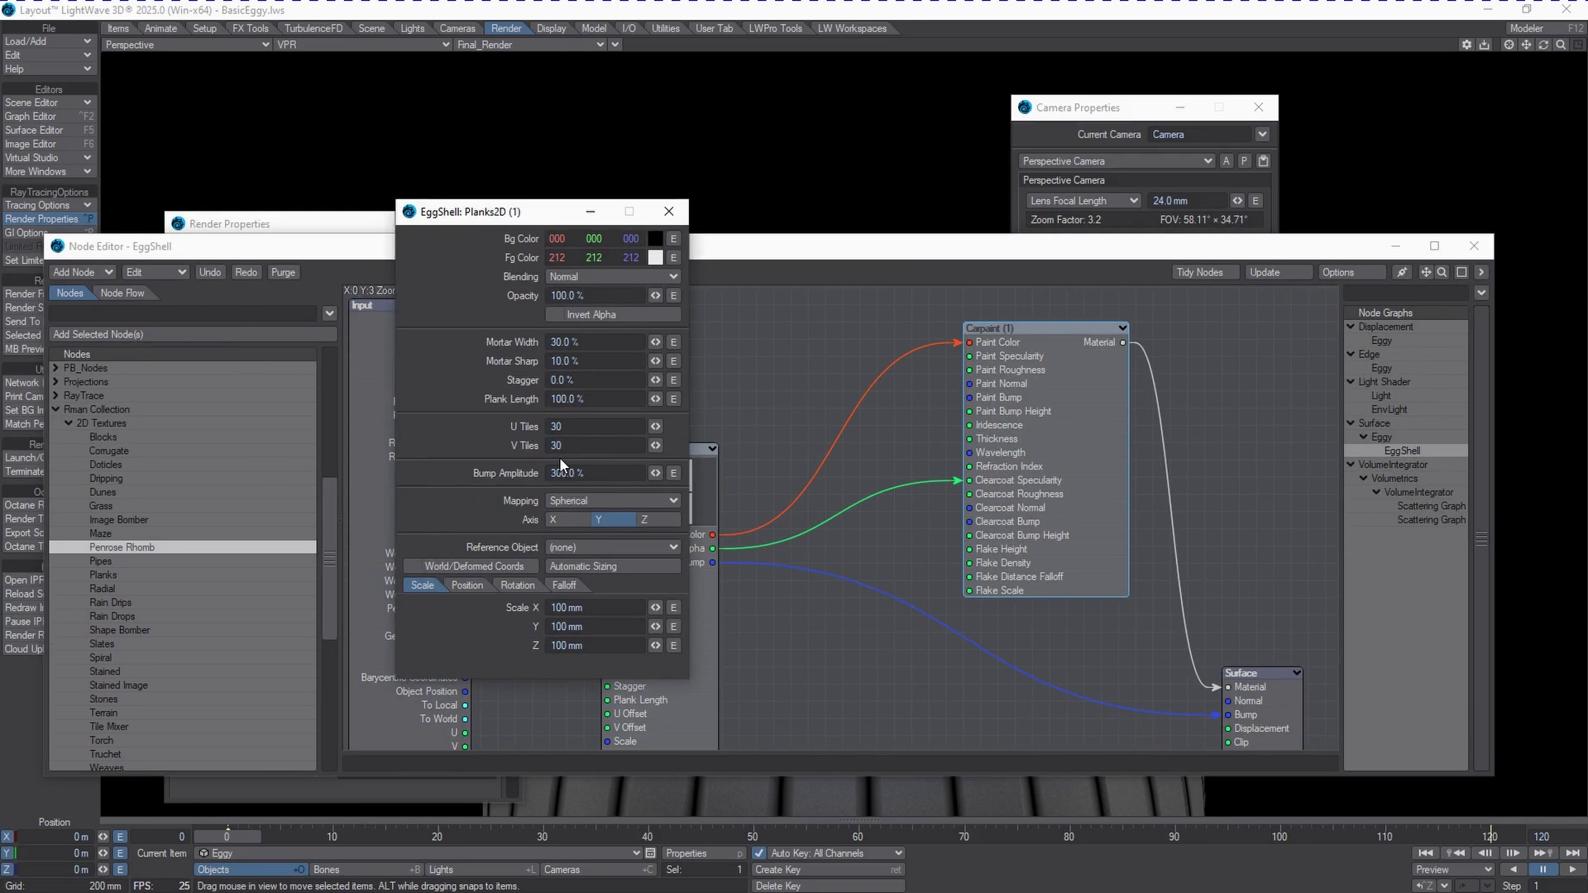
drag(248, 245, 1202, 339)
drag(372, 225, 32, 234)
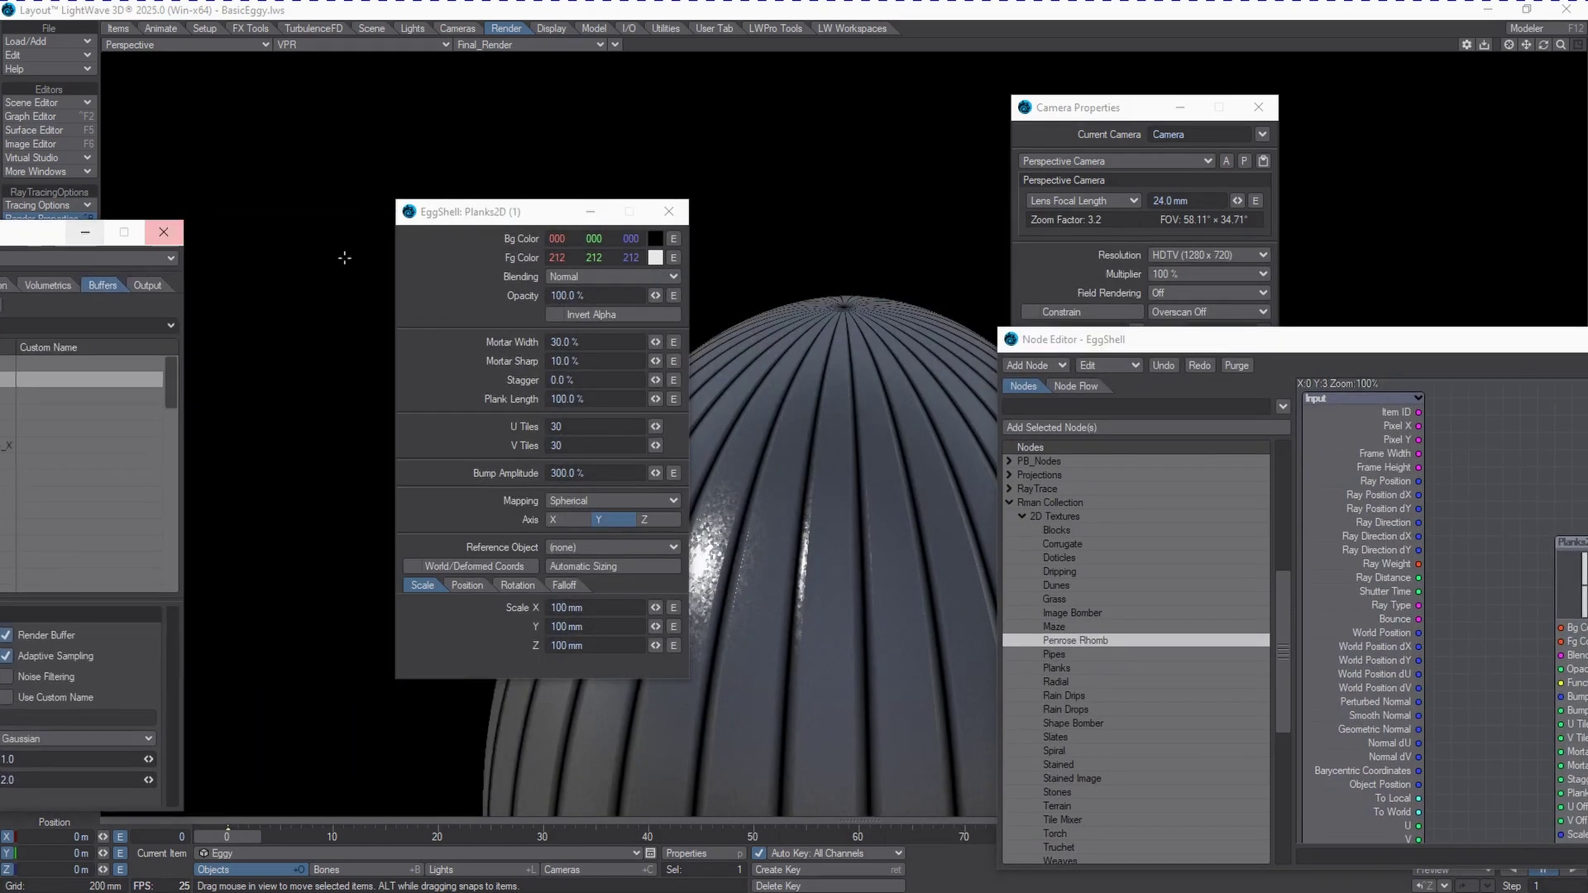
drag(487, 215, 419, 237)
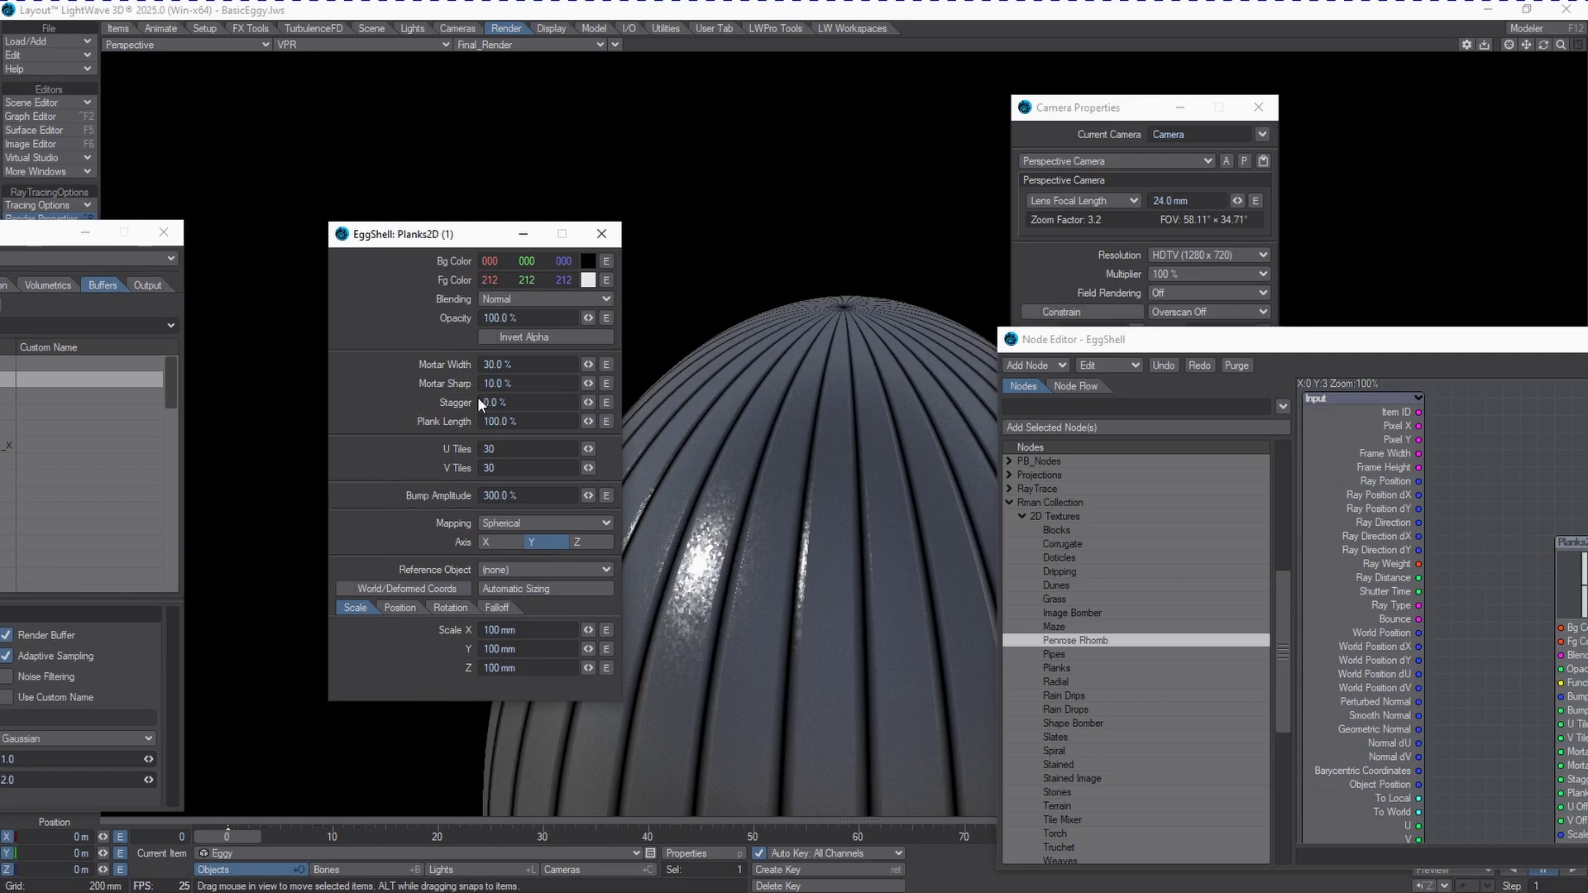
click(554, 419)
text(50)
key(Tab)
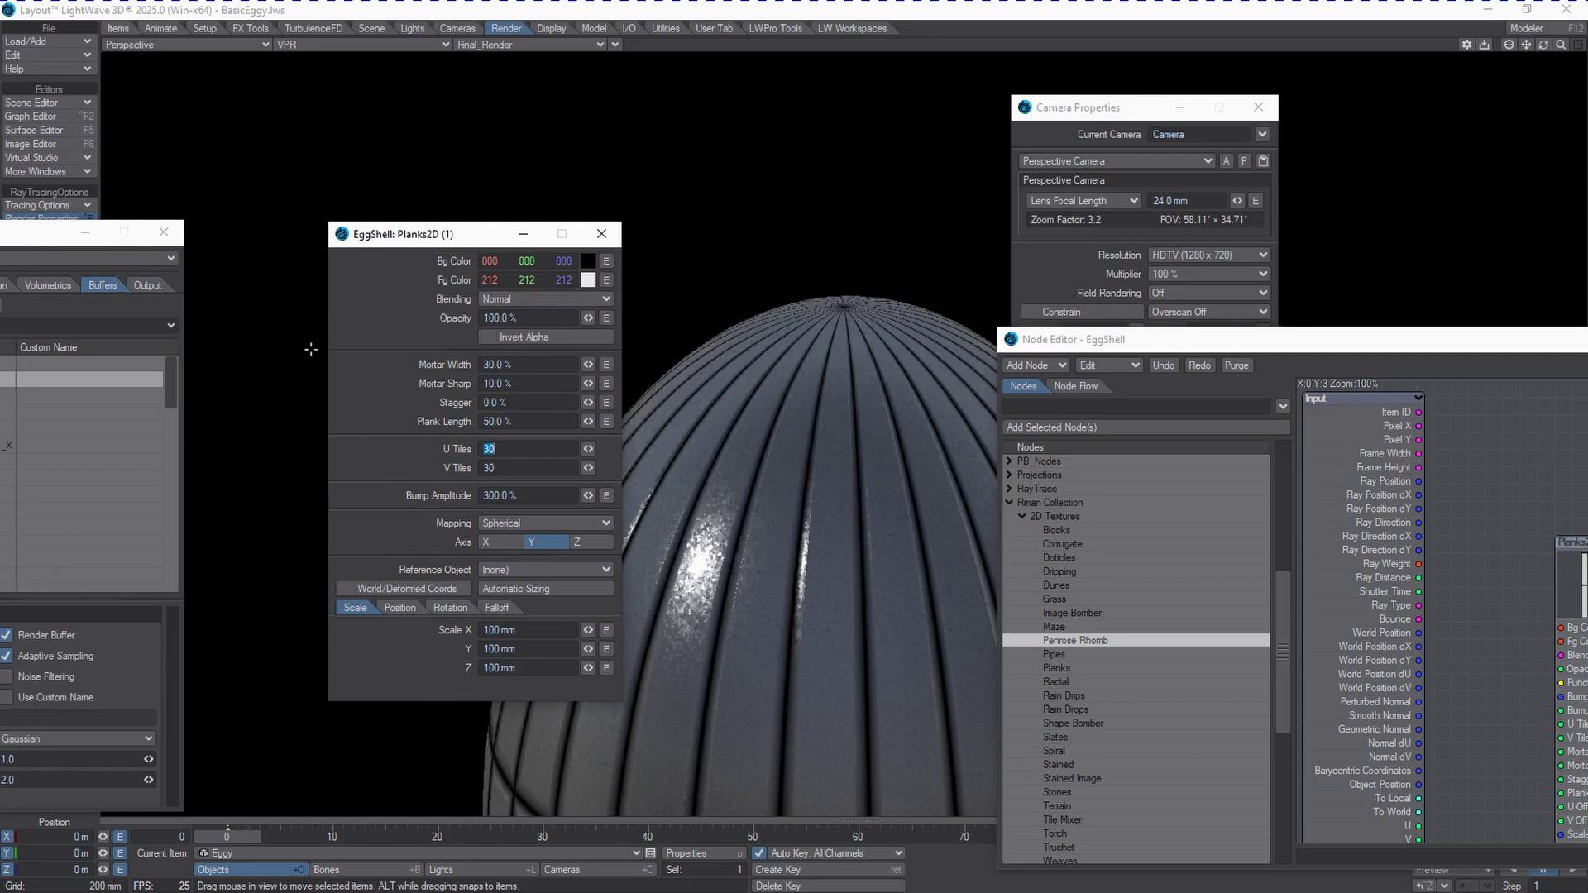
drag(468, 241, 408, 245)
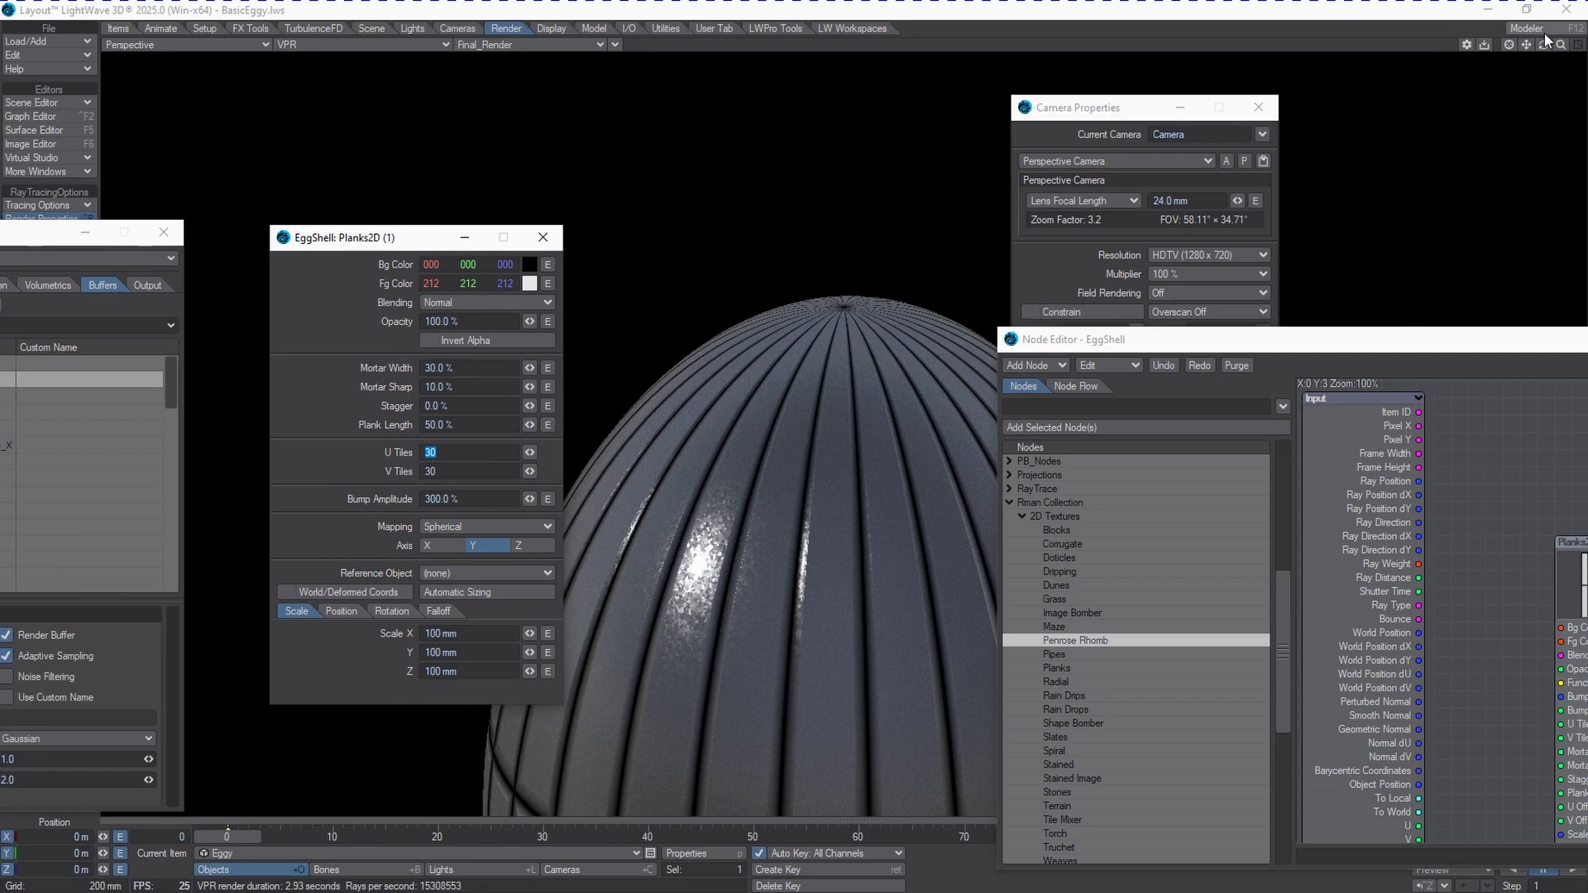
drag(1537, 39, 1562, 52)
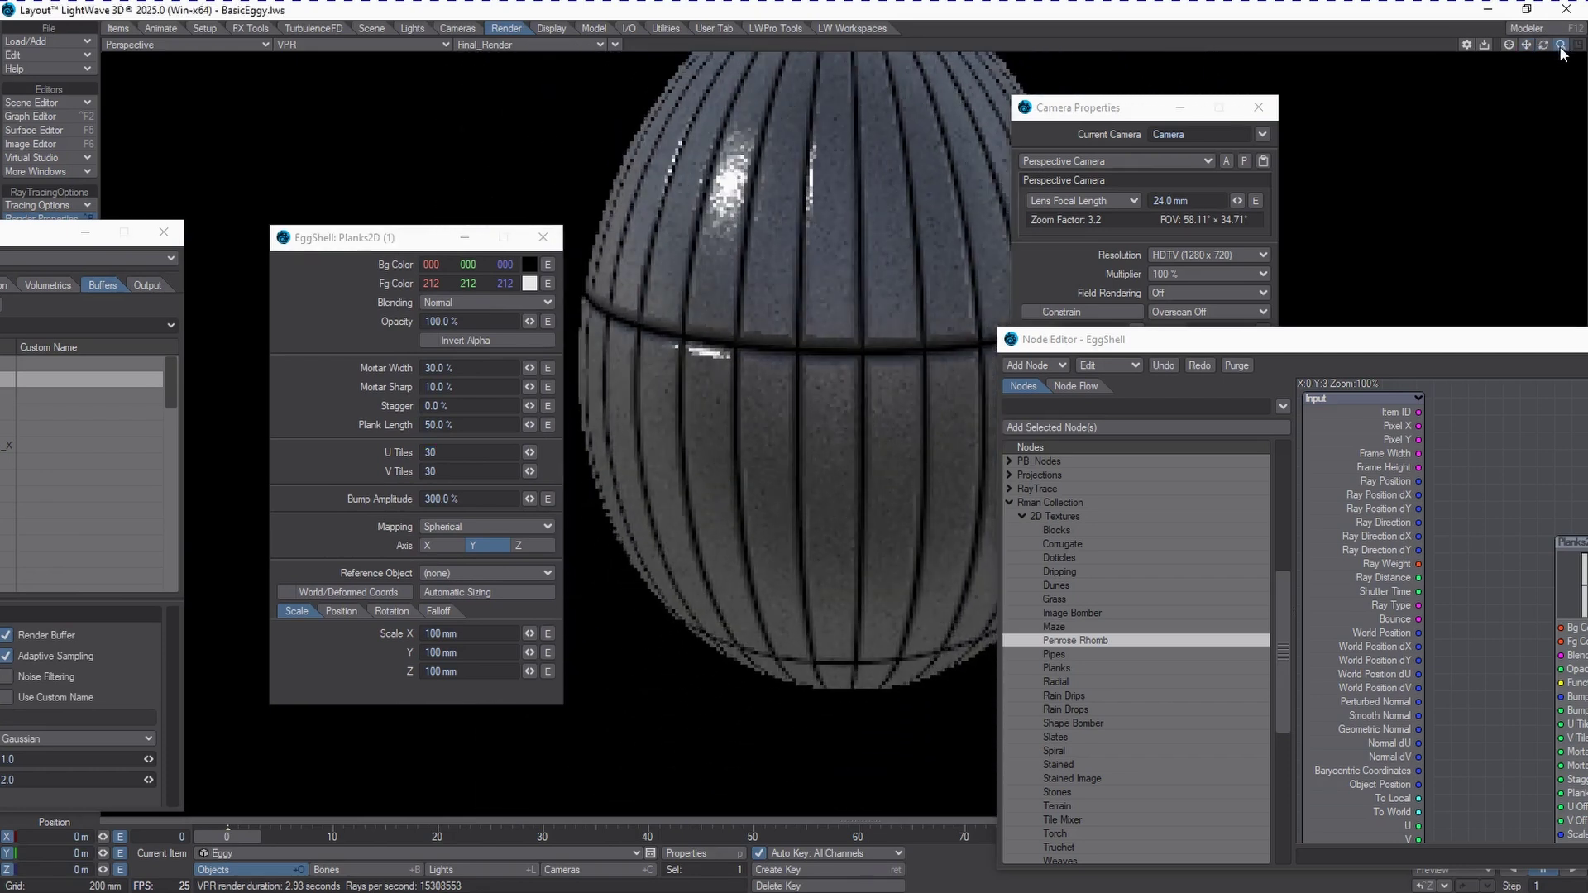
Set Plank Length to 20%, Mortar Sharp to 5% and Mortar Width to 10%
click(481, 424)
text(20)
key(Tab)
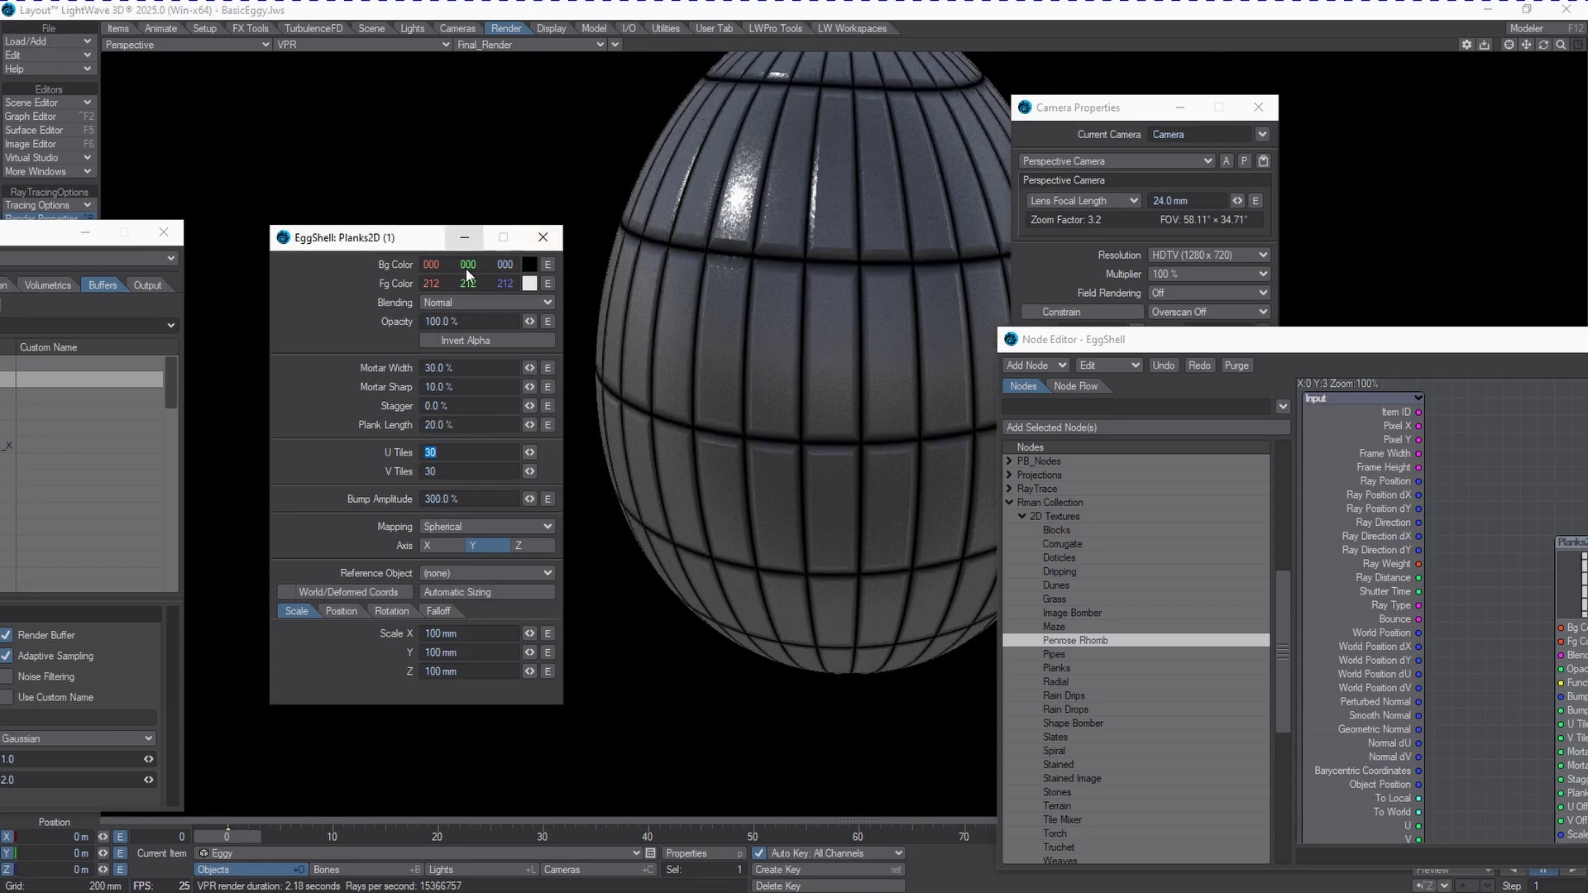
click(462, 387)
text(5)
key(Tab)
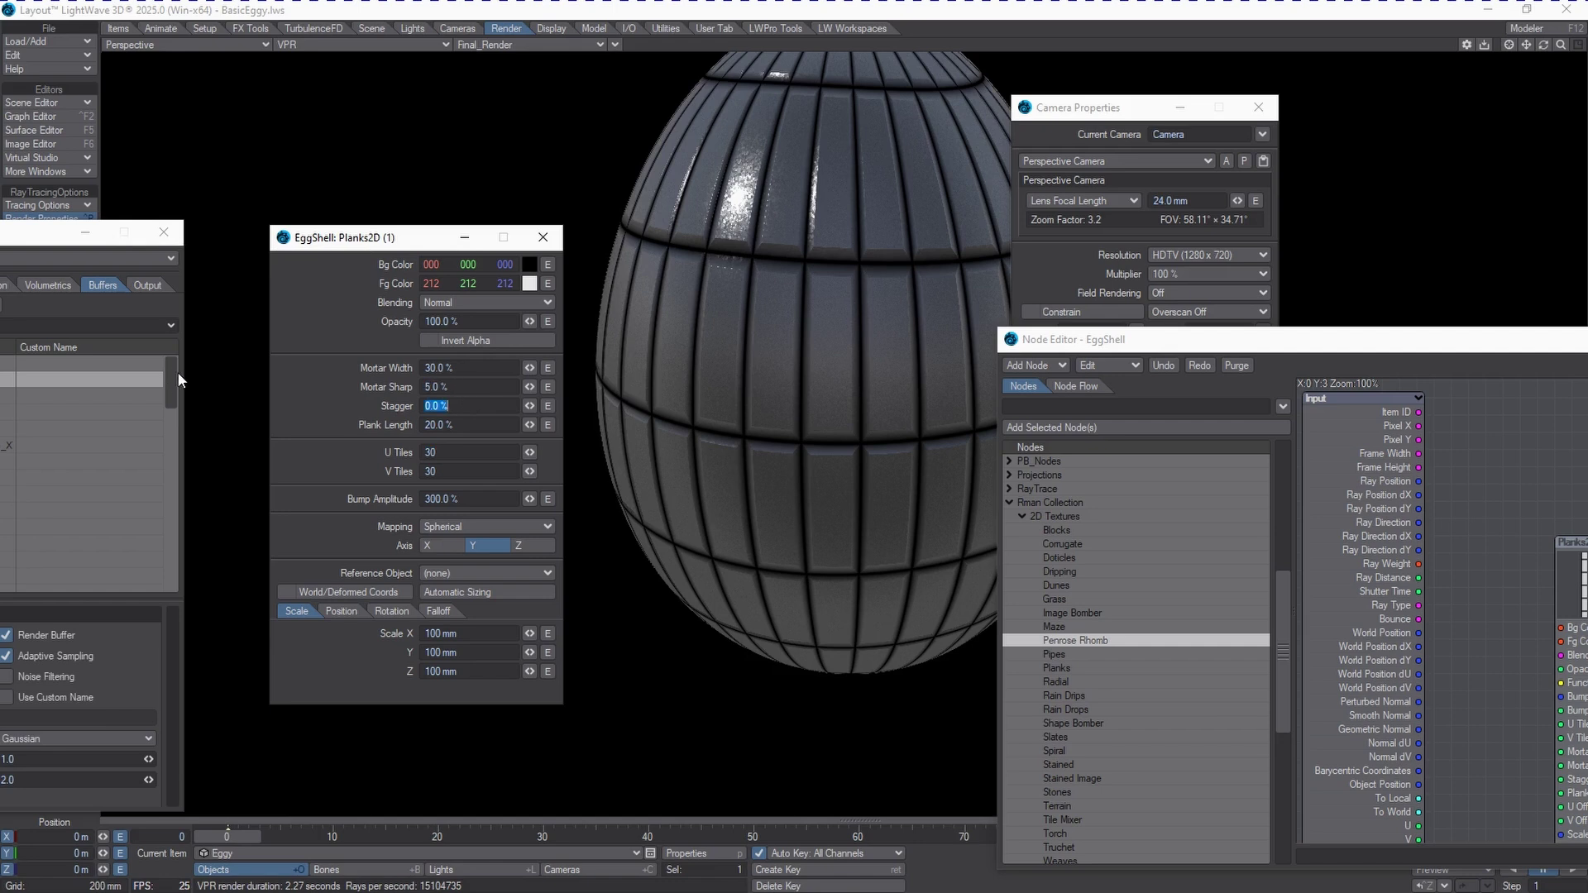
click(473, 373)
double_click(473, 373)
text(10)
key(Tab)
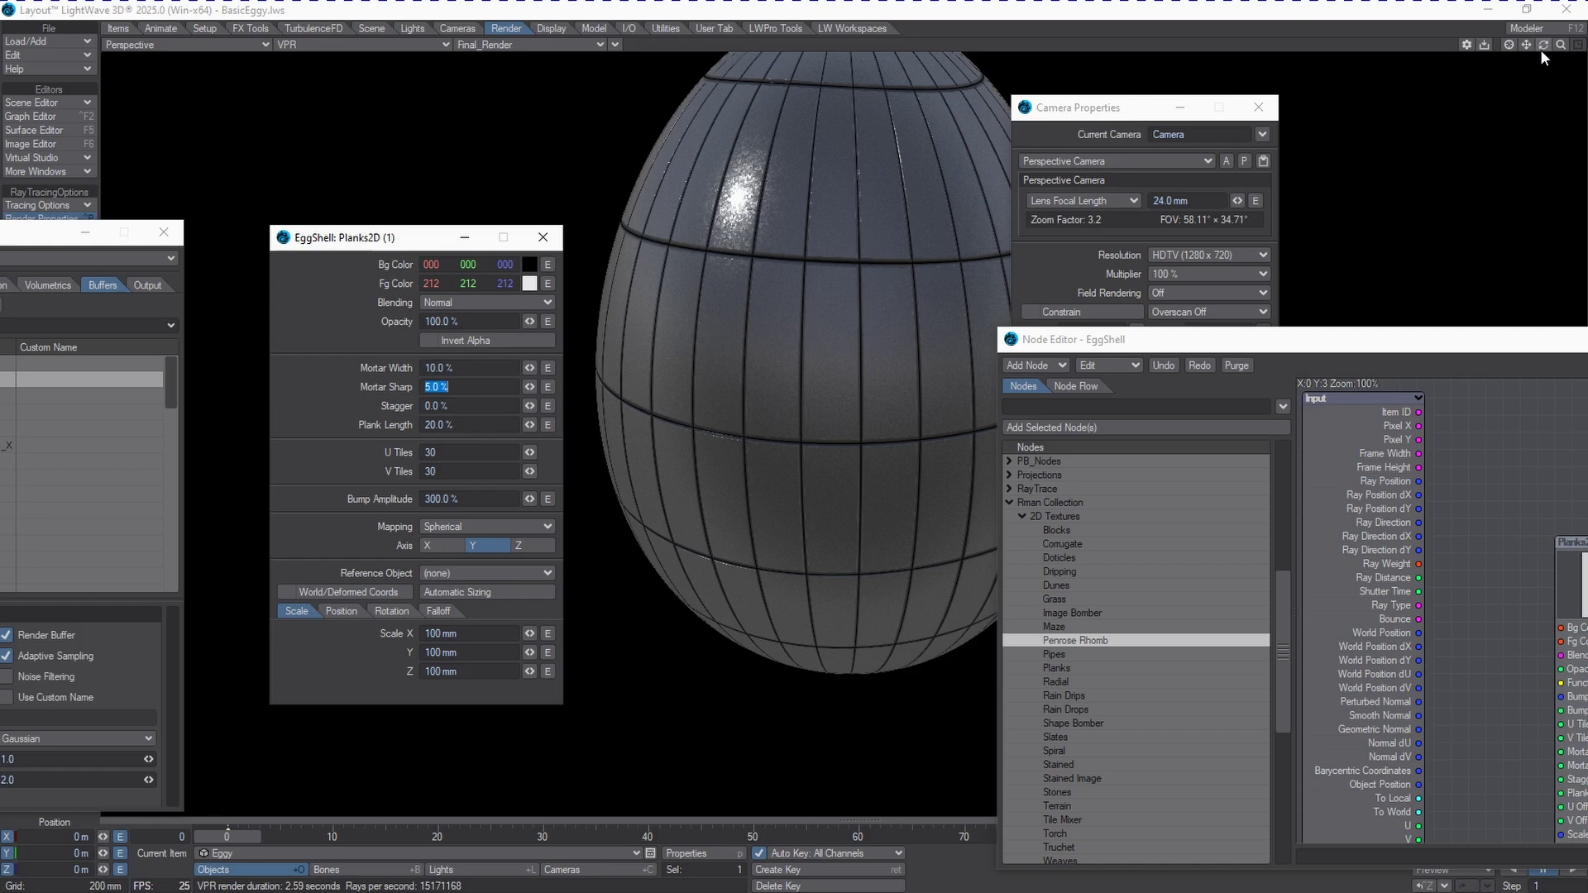
drag(1560, 45, 1564, 50)
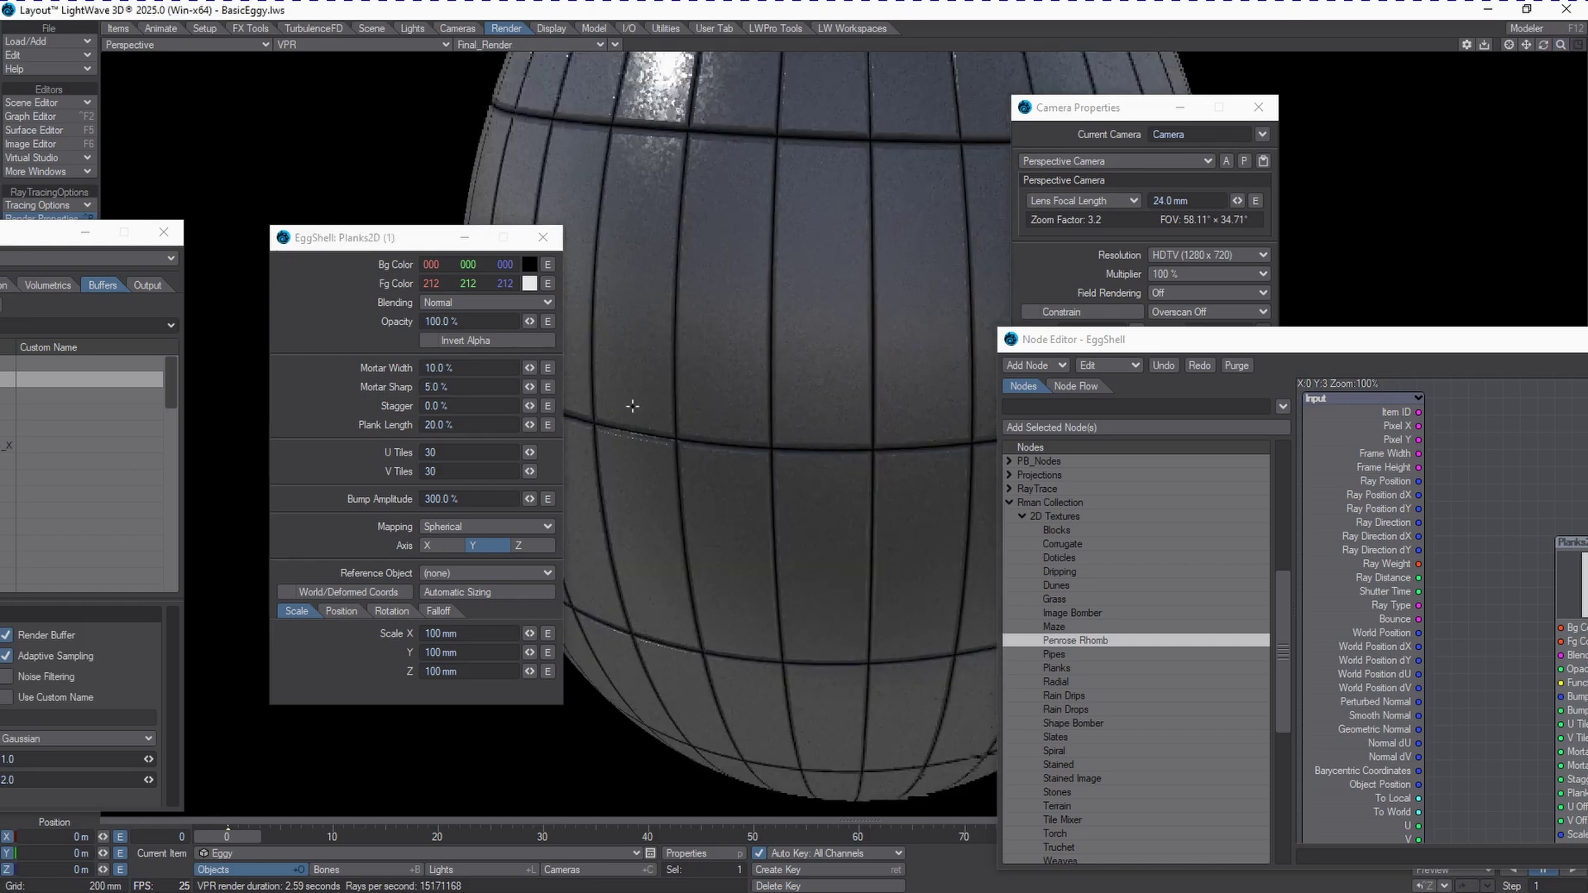
Switch the viewport to the Camera view and bring Render Properties into view
click(141, 45)
mouse_move(145, 137)
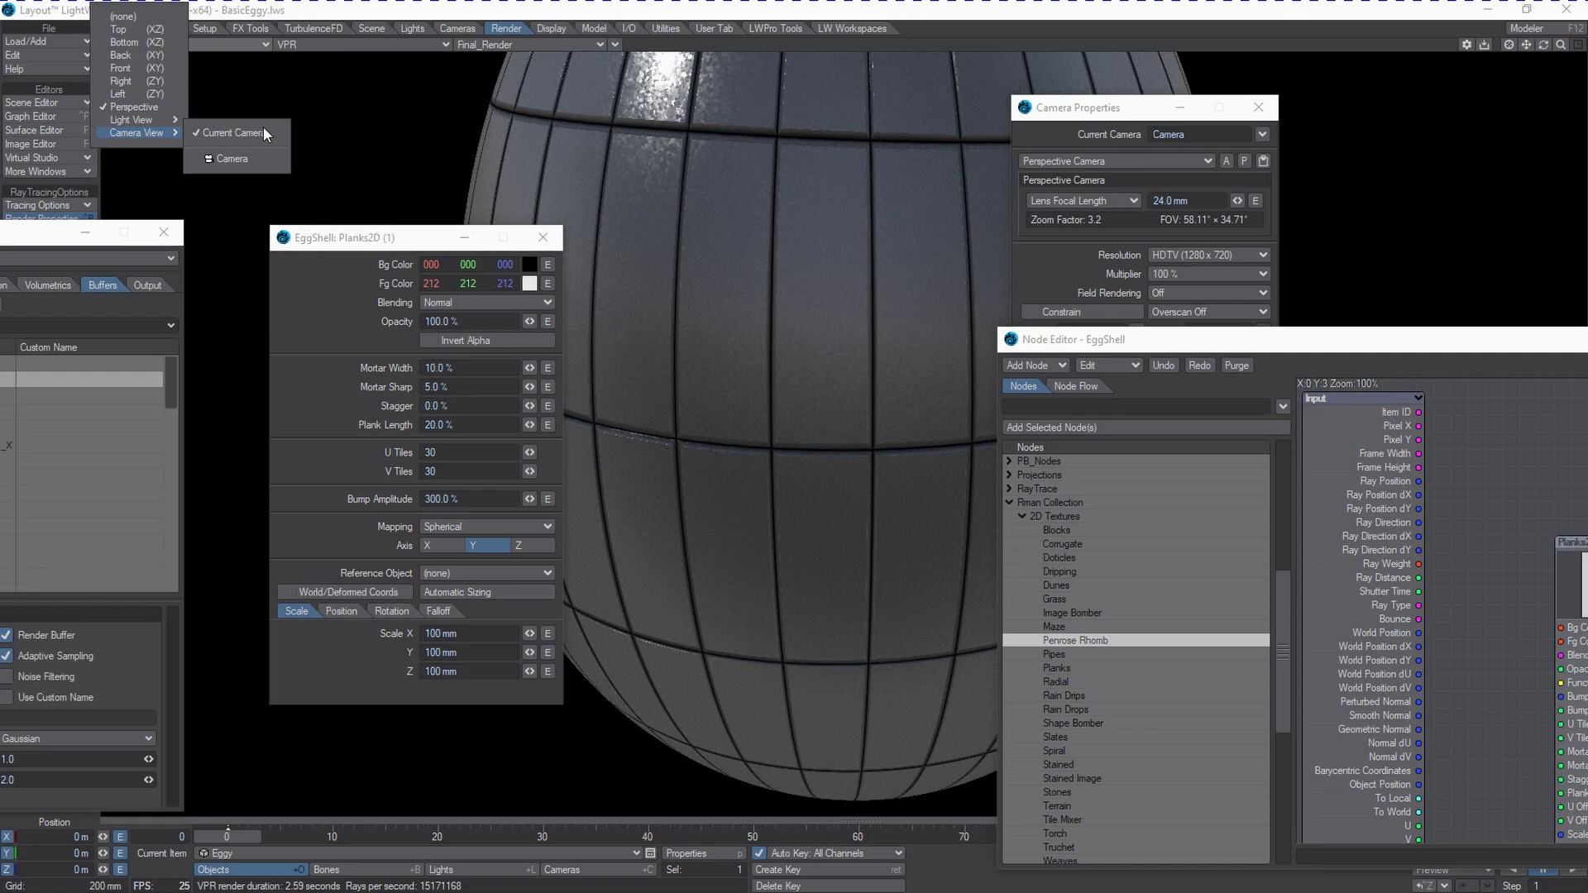
click(219, 158)
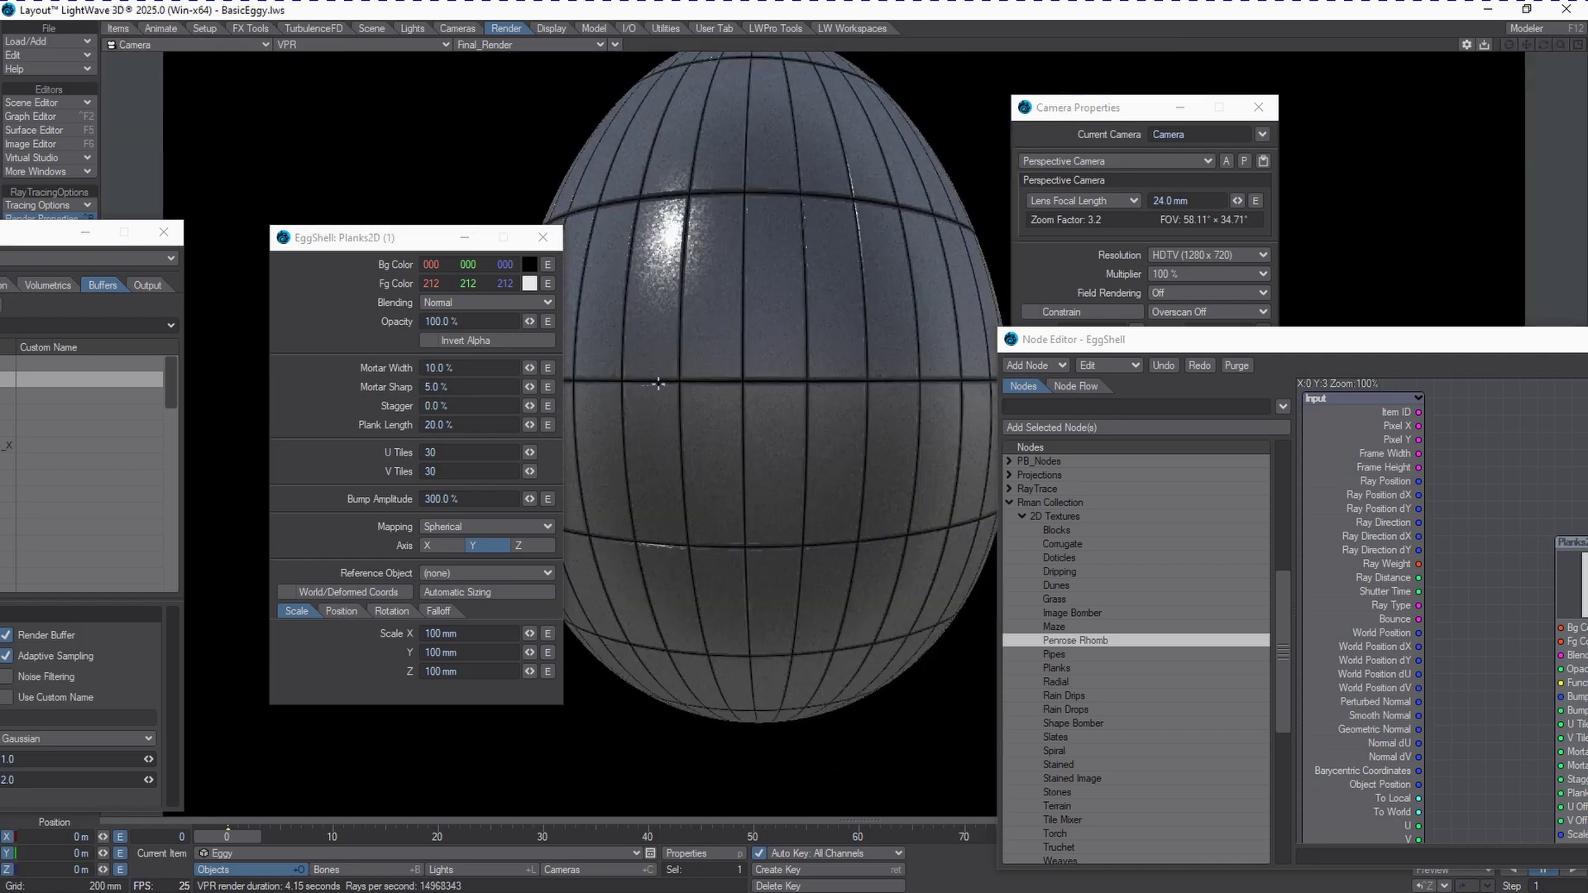
drag(373, 251, 1194, 257)
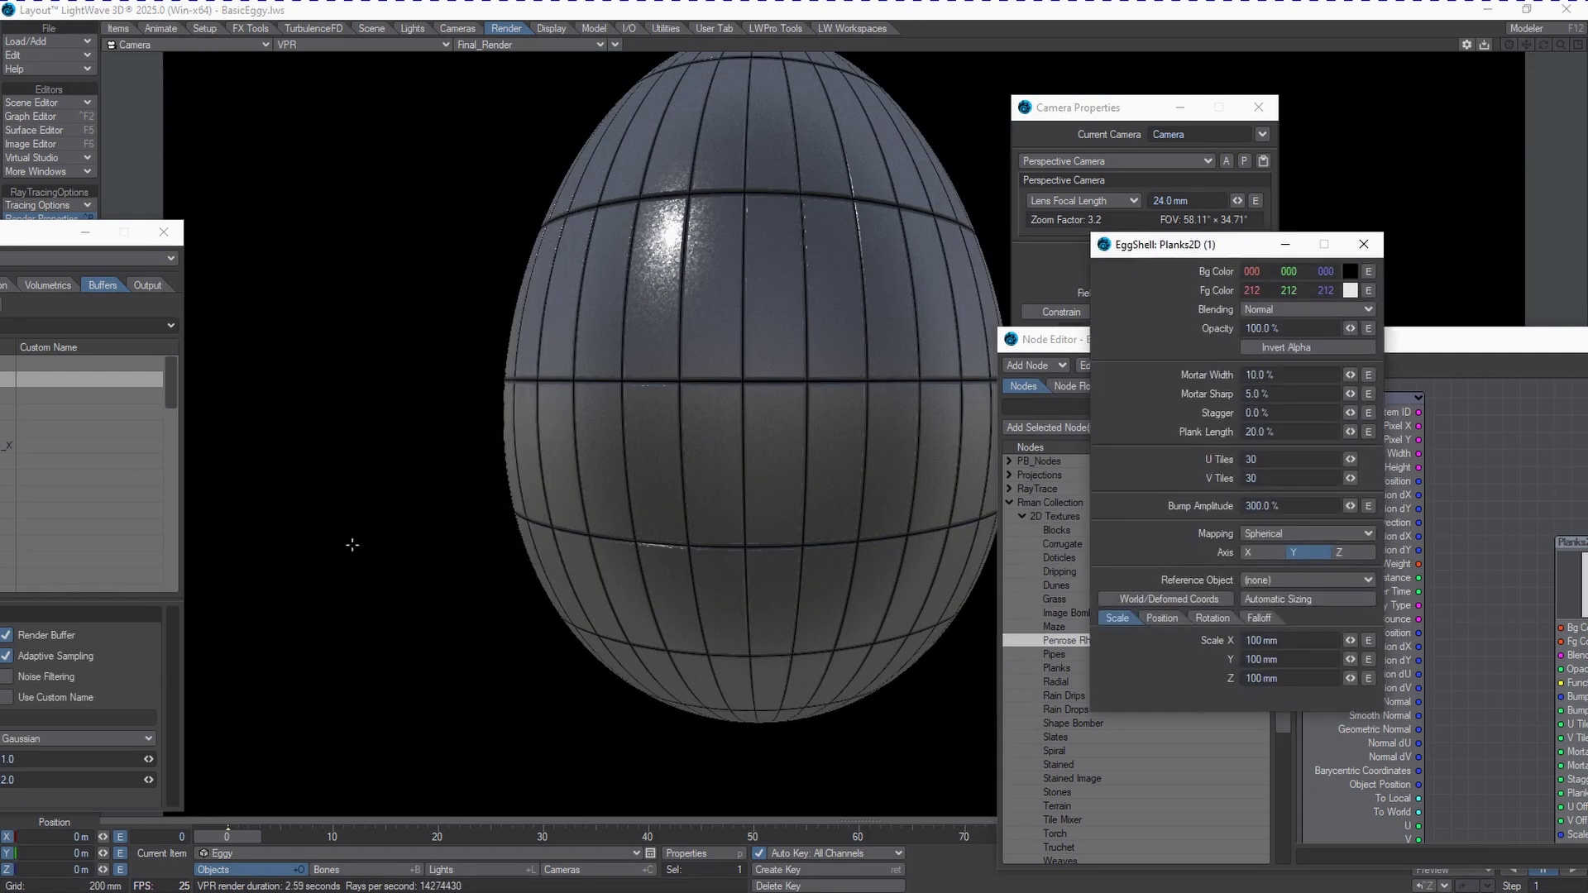
drag(8, 229, 377, 141)
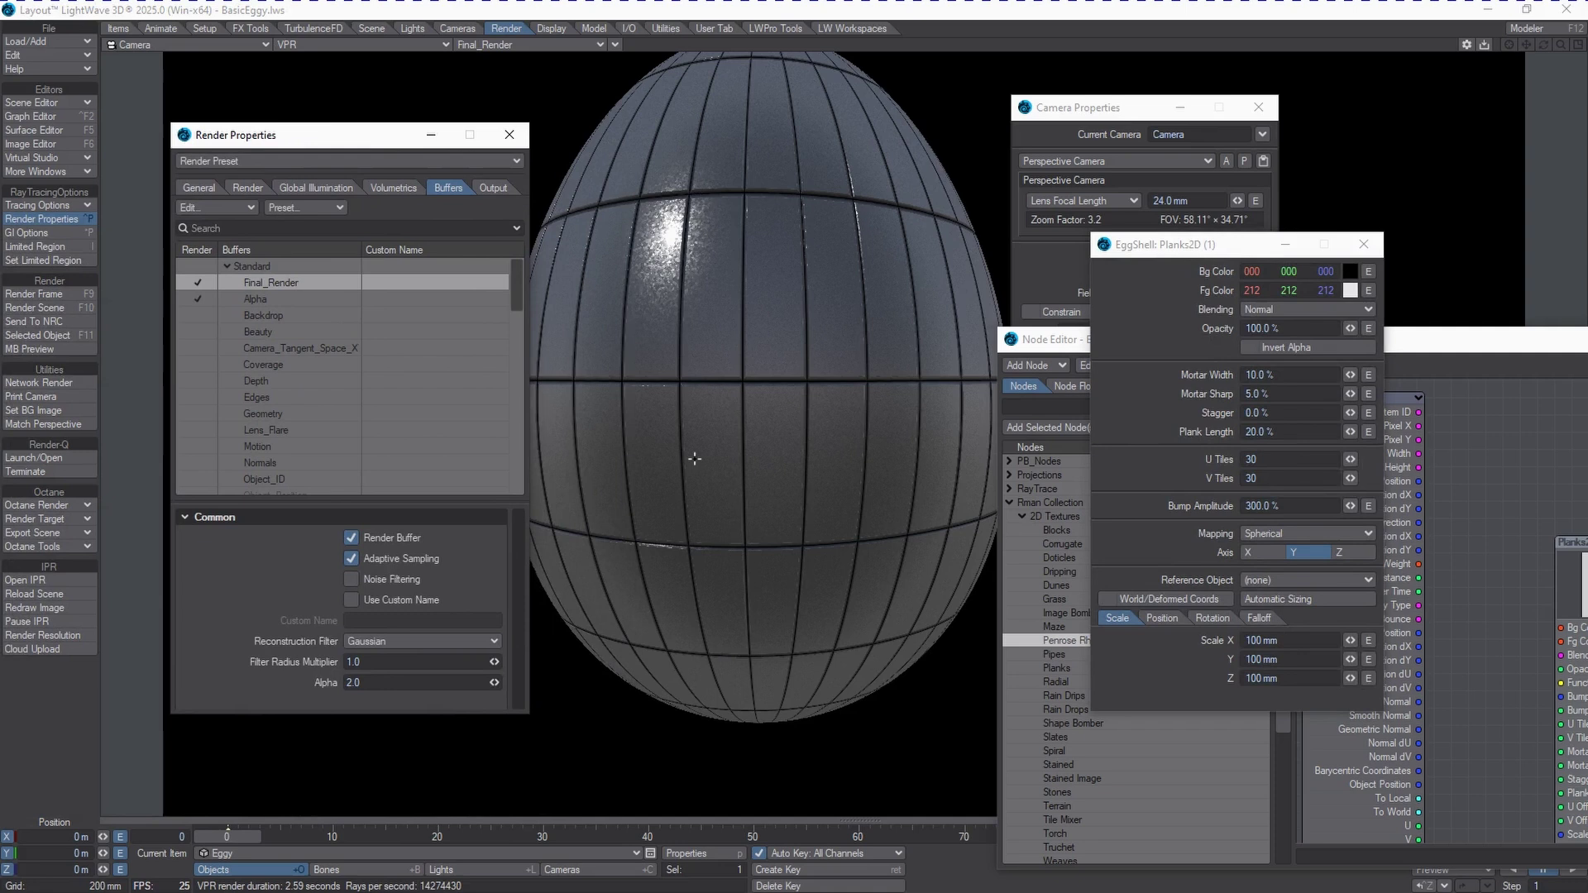
Bring Camera Properties forward, check the Render tab's ray tracing options, then close Render Properties
click(1052, 270)
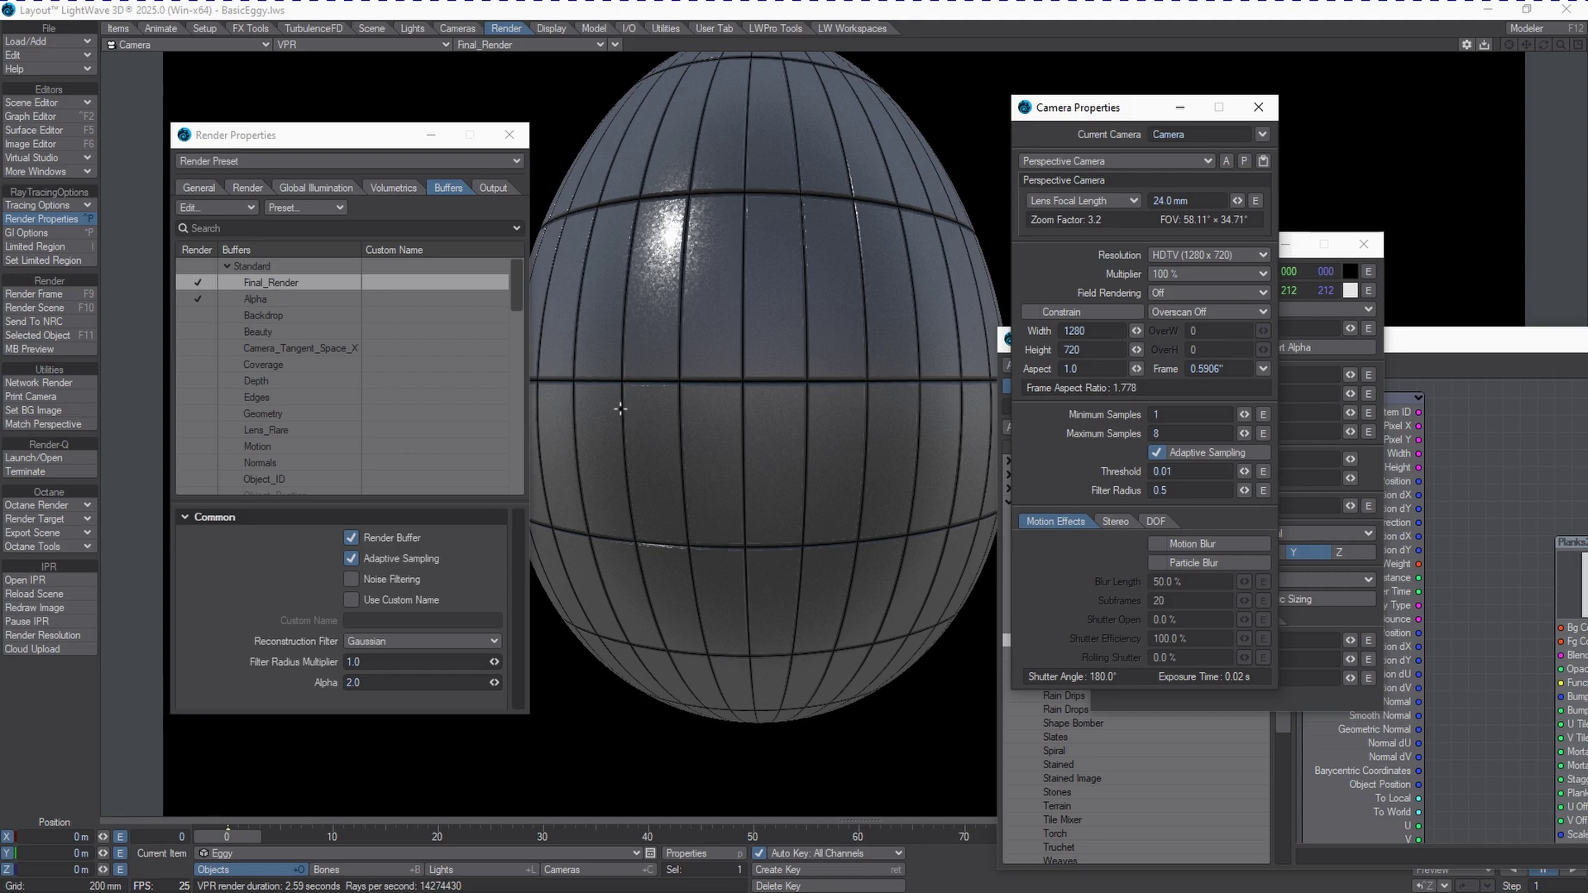
drag(290, 144, 253, 121)
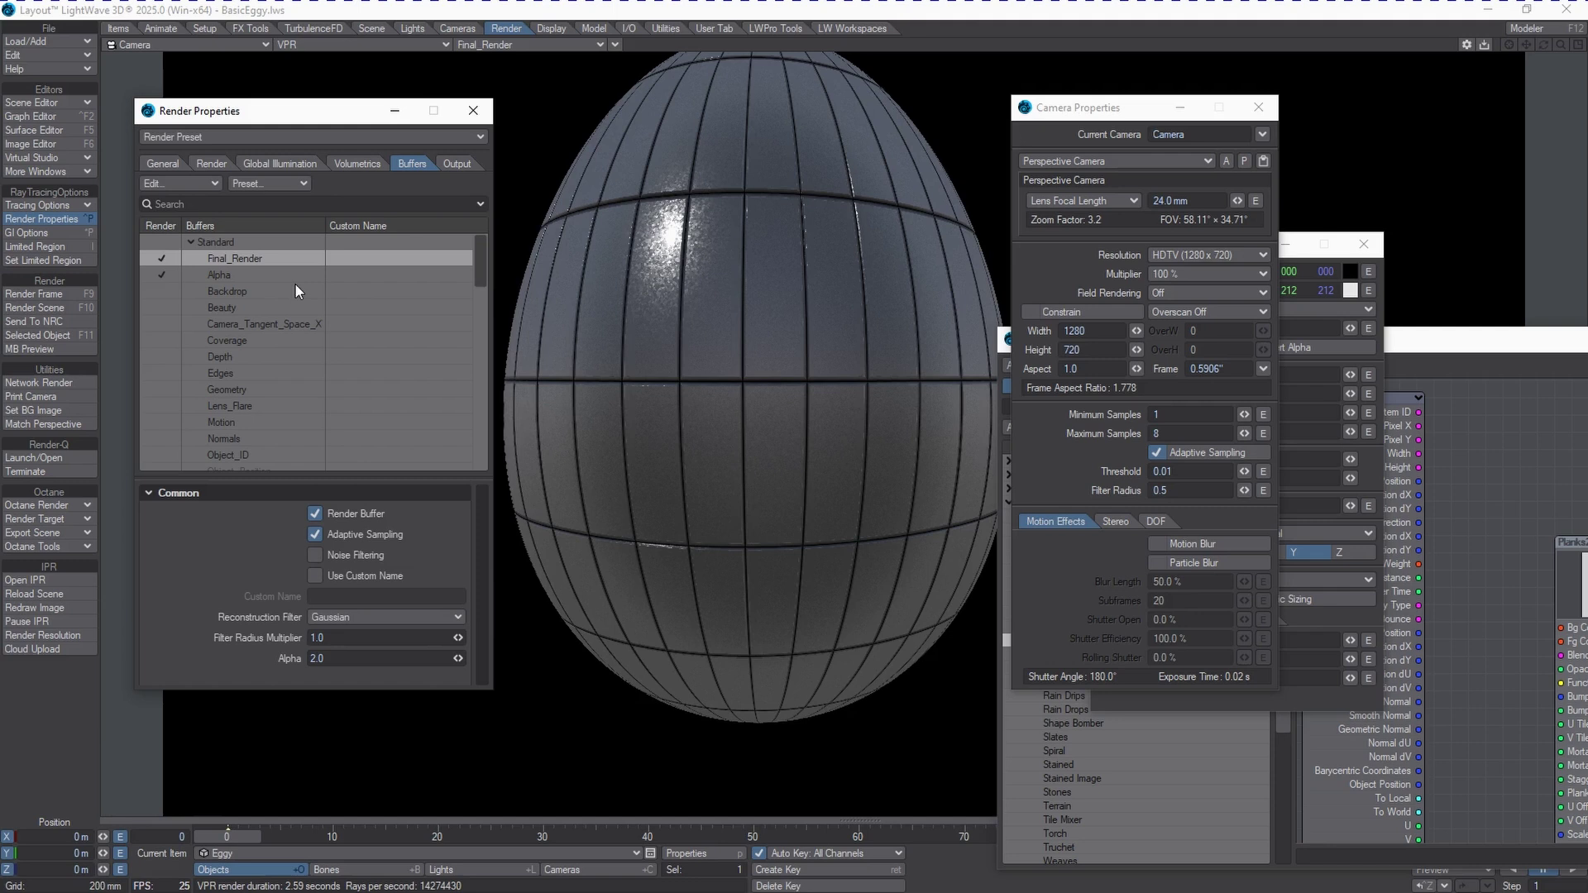
click(211, 163)
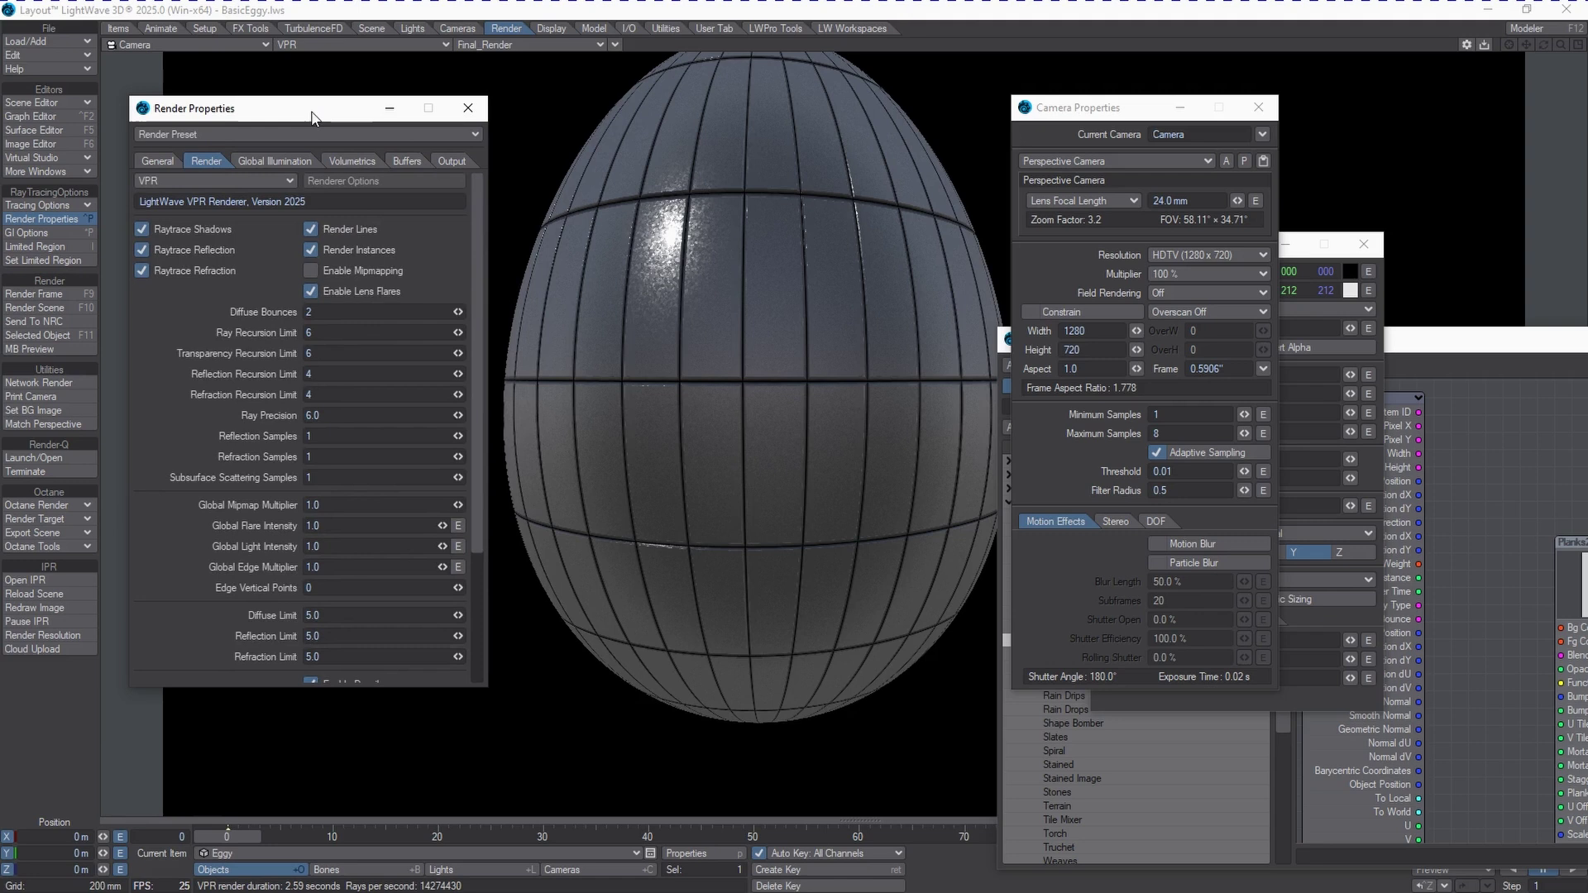
drag(321, 106, 316, 103)
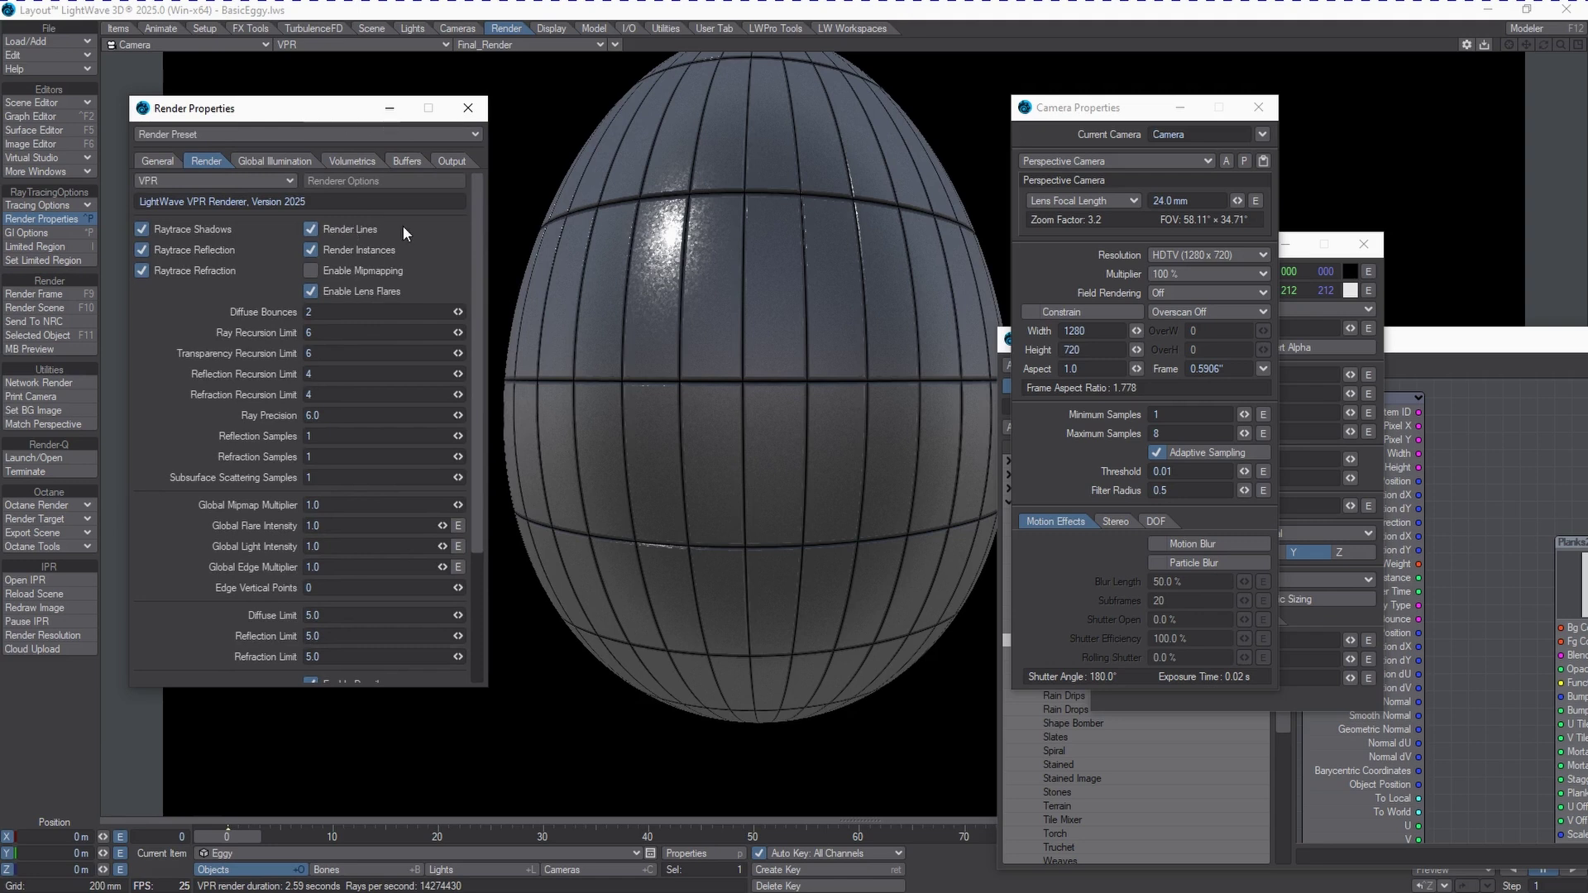
click(468, 108)
Raise the scene light's intensity to 20.095 lx
click(496, 870)
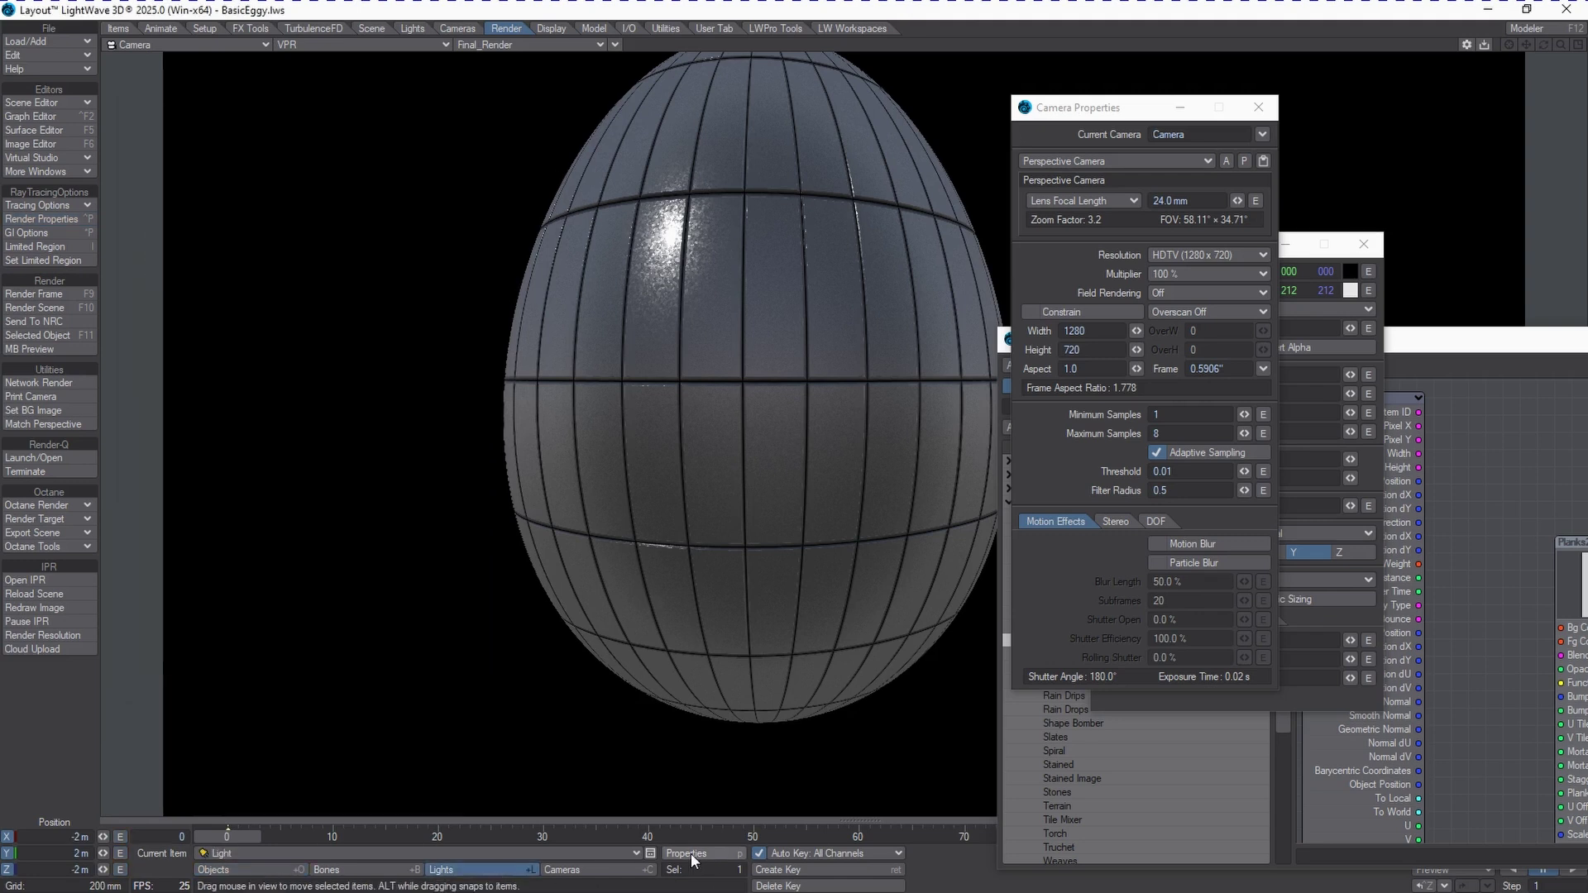
click(683, 854)
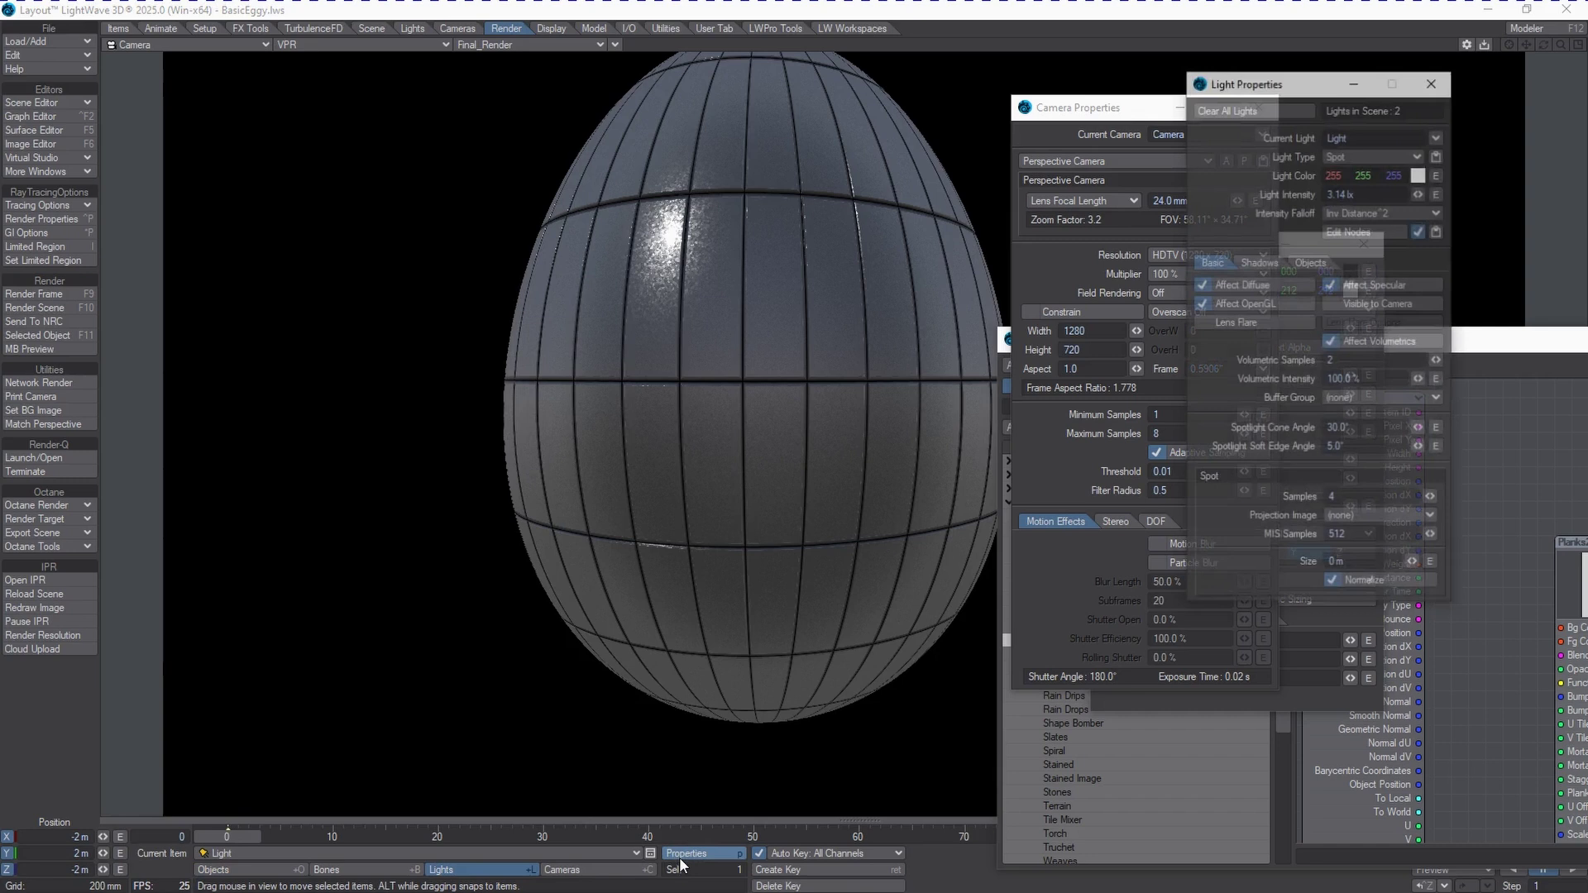
drag(1273, 83, 344, 96)
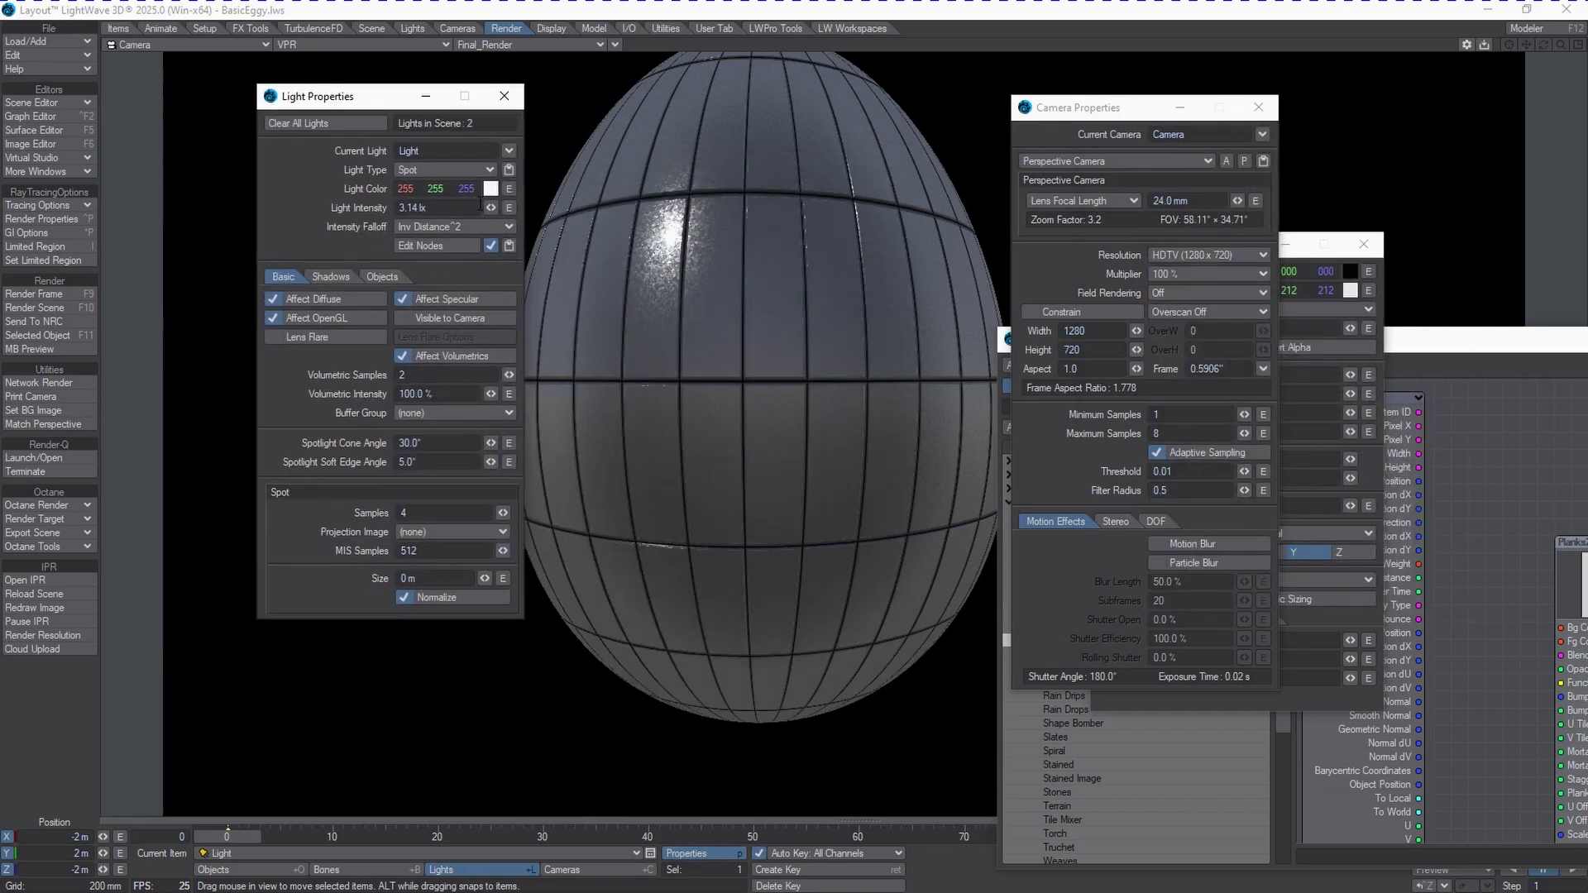
mouse_move(487, 207)
mouse_down()
mouse_move(529, 185)
mouse_move(493, 205)
mouse_up()
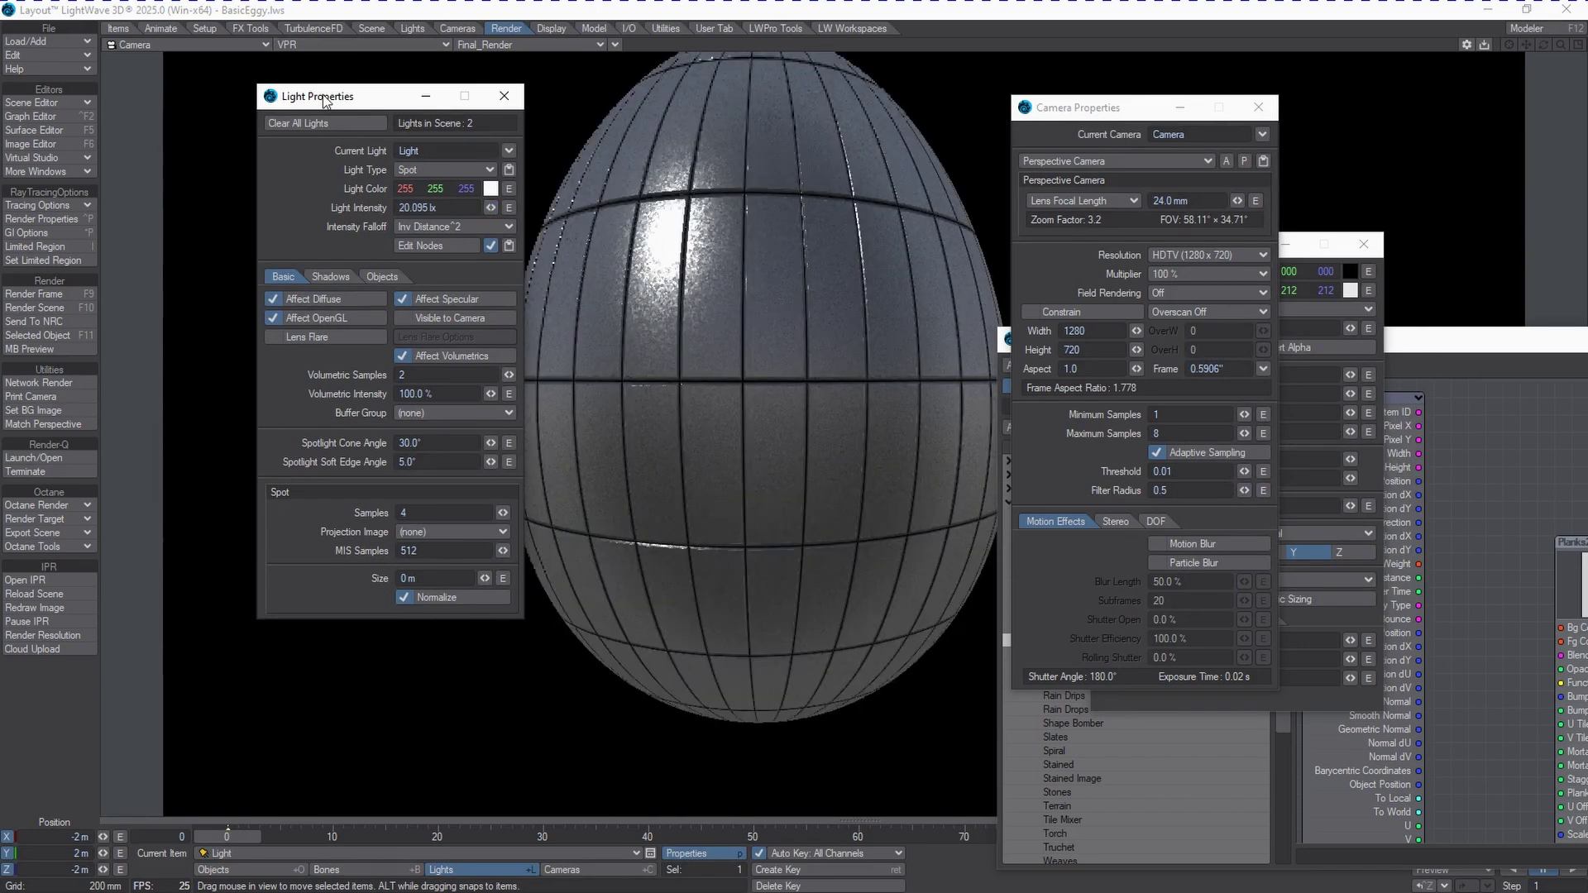
drag(348, 96, 213, 111)
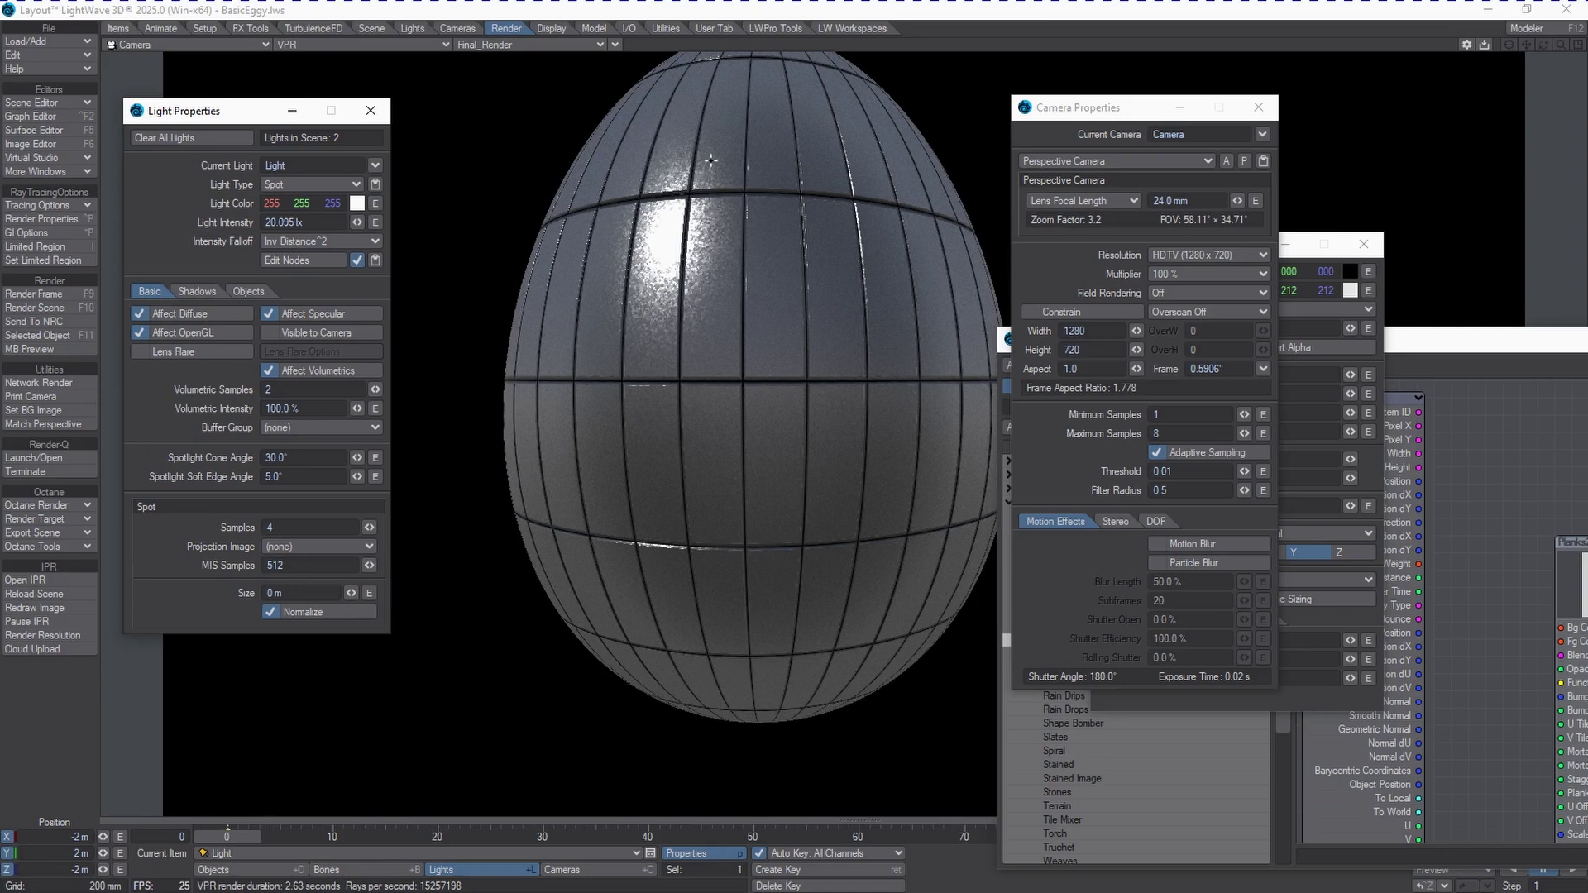
Raise the camera and tilt it to reframe the egg, then reopen Render Properties
click(644, 870)
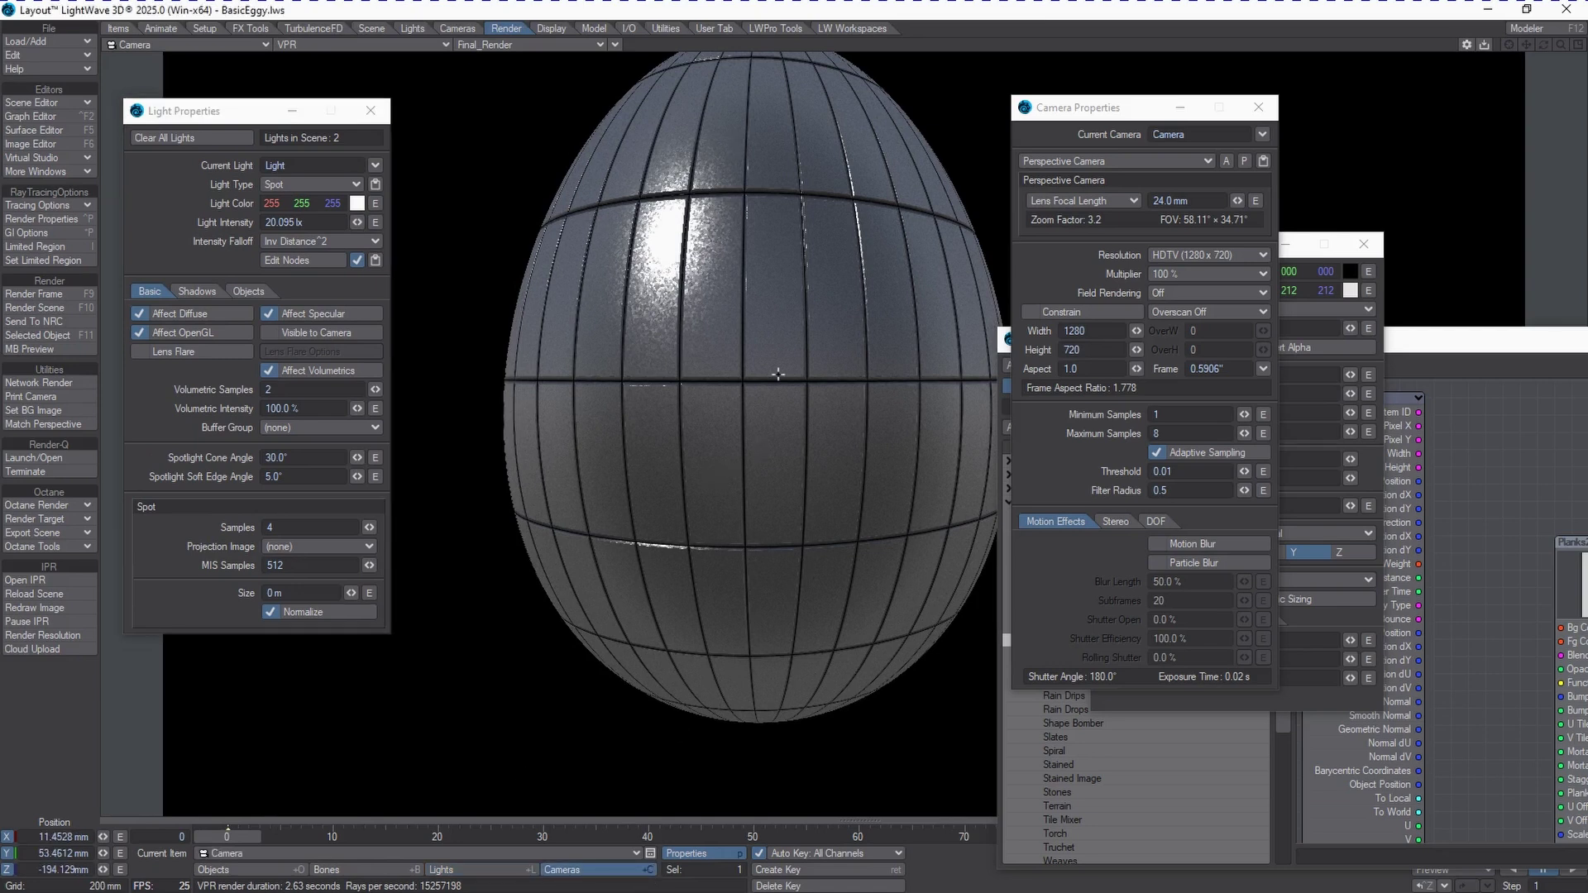
right_drag(778, 374, 745, 434)
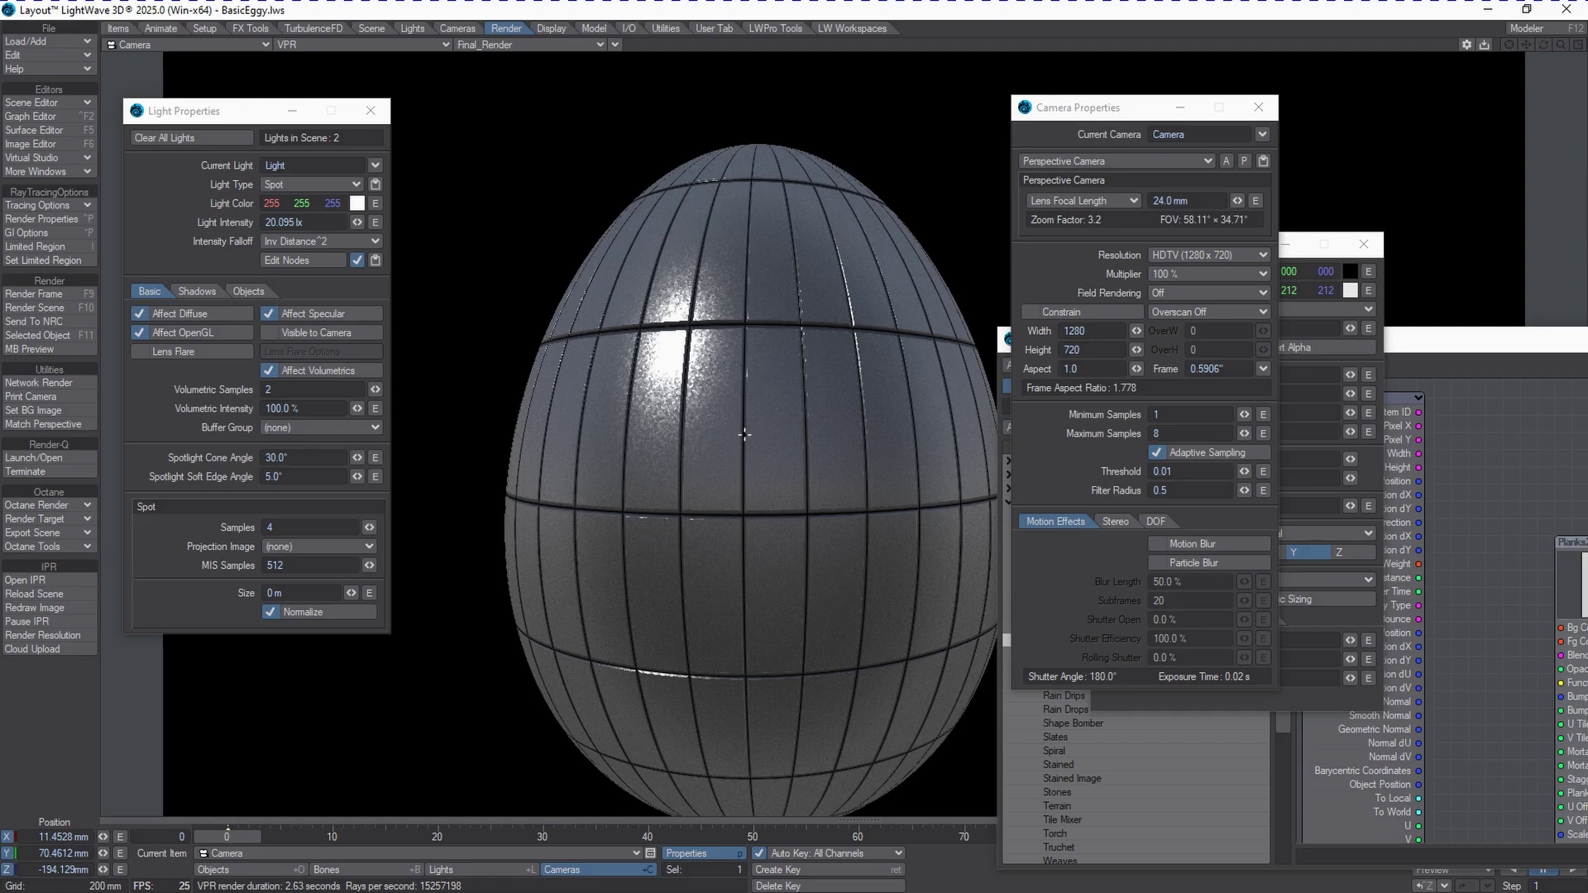
key(y)
drag(744, 434, 748, 403)
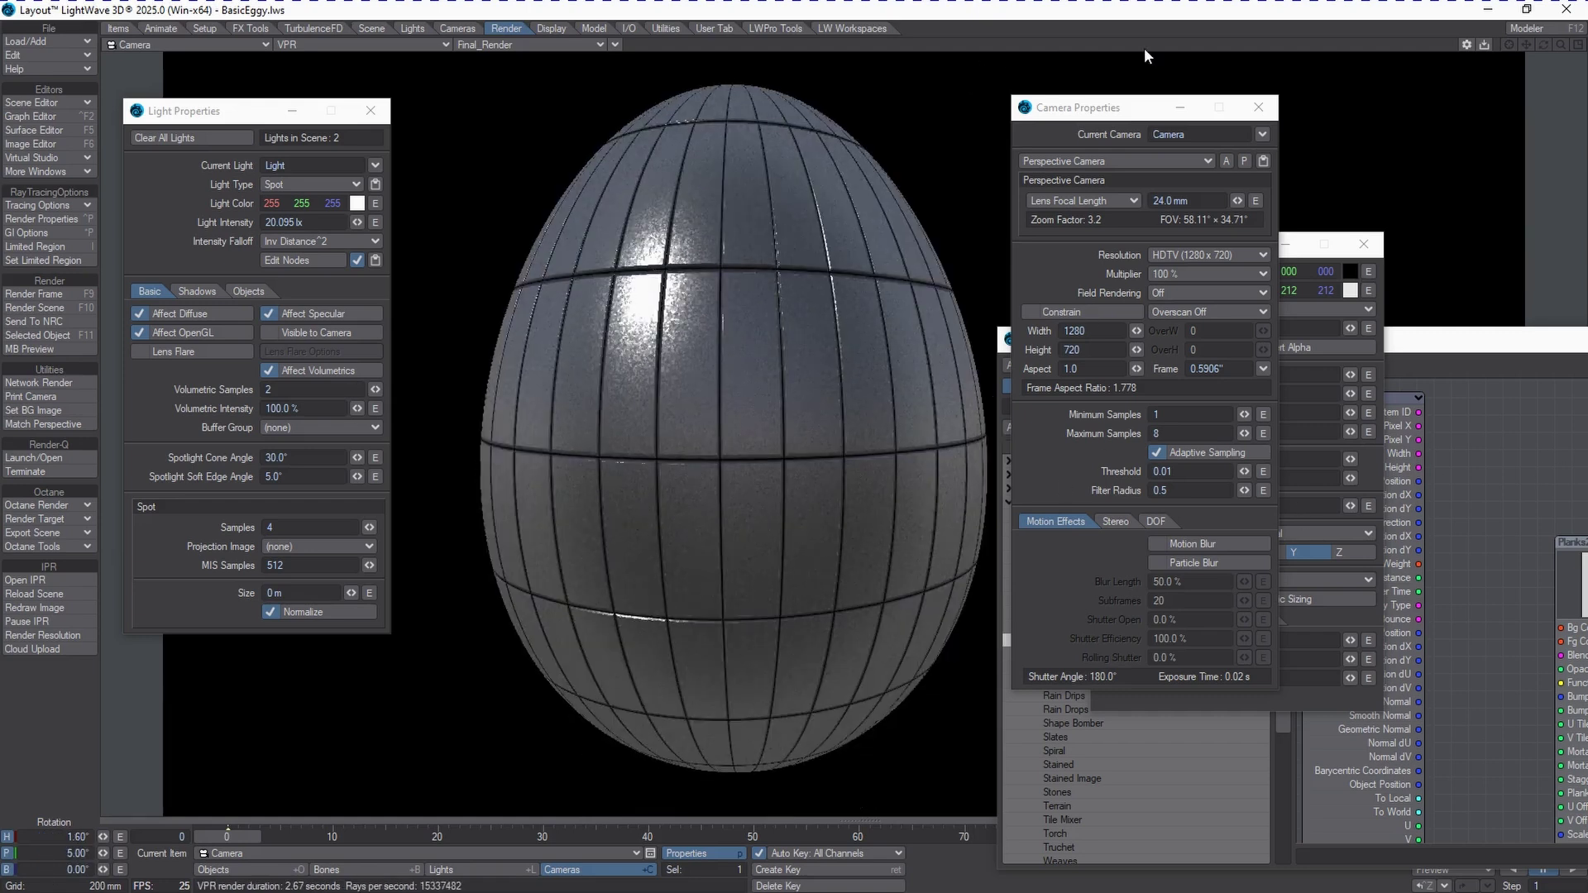
key(p)
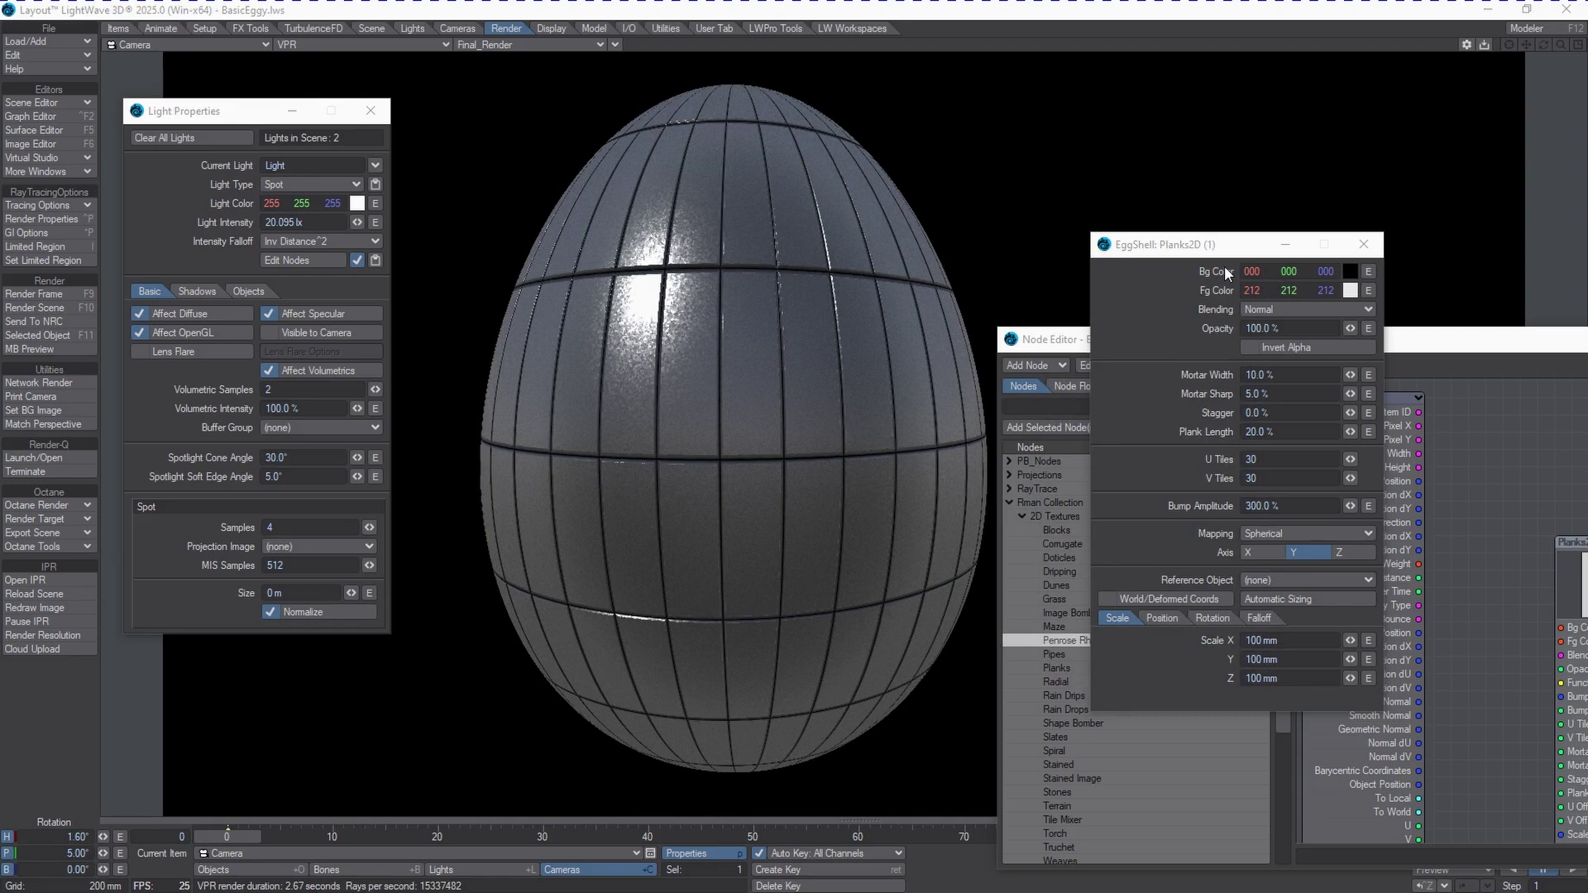
key(ctrl+p)
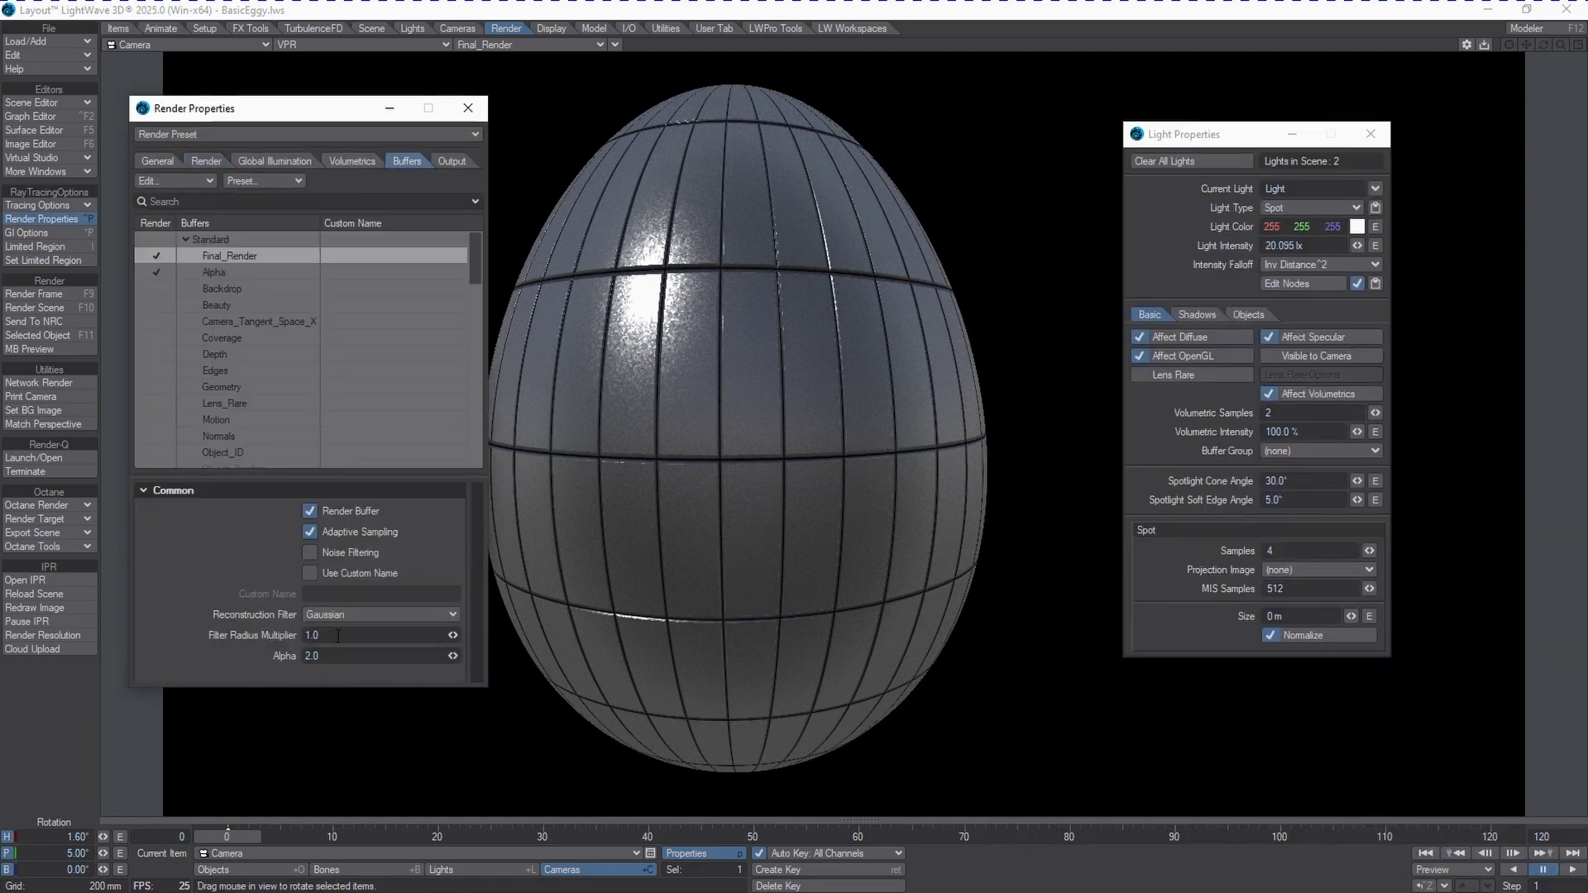
Use a Box reconstruction filter with a 0.2 filter radius multiplier
click(336, 615)
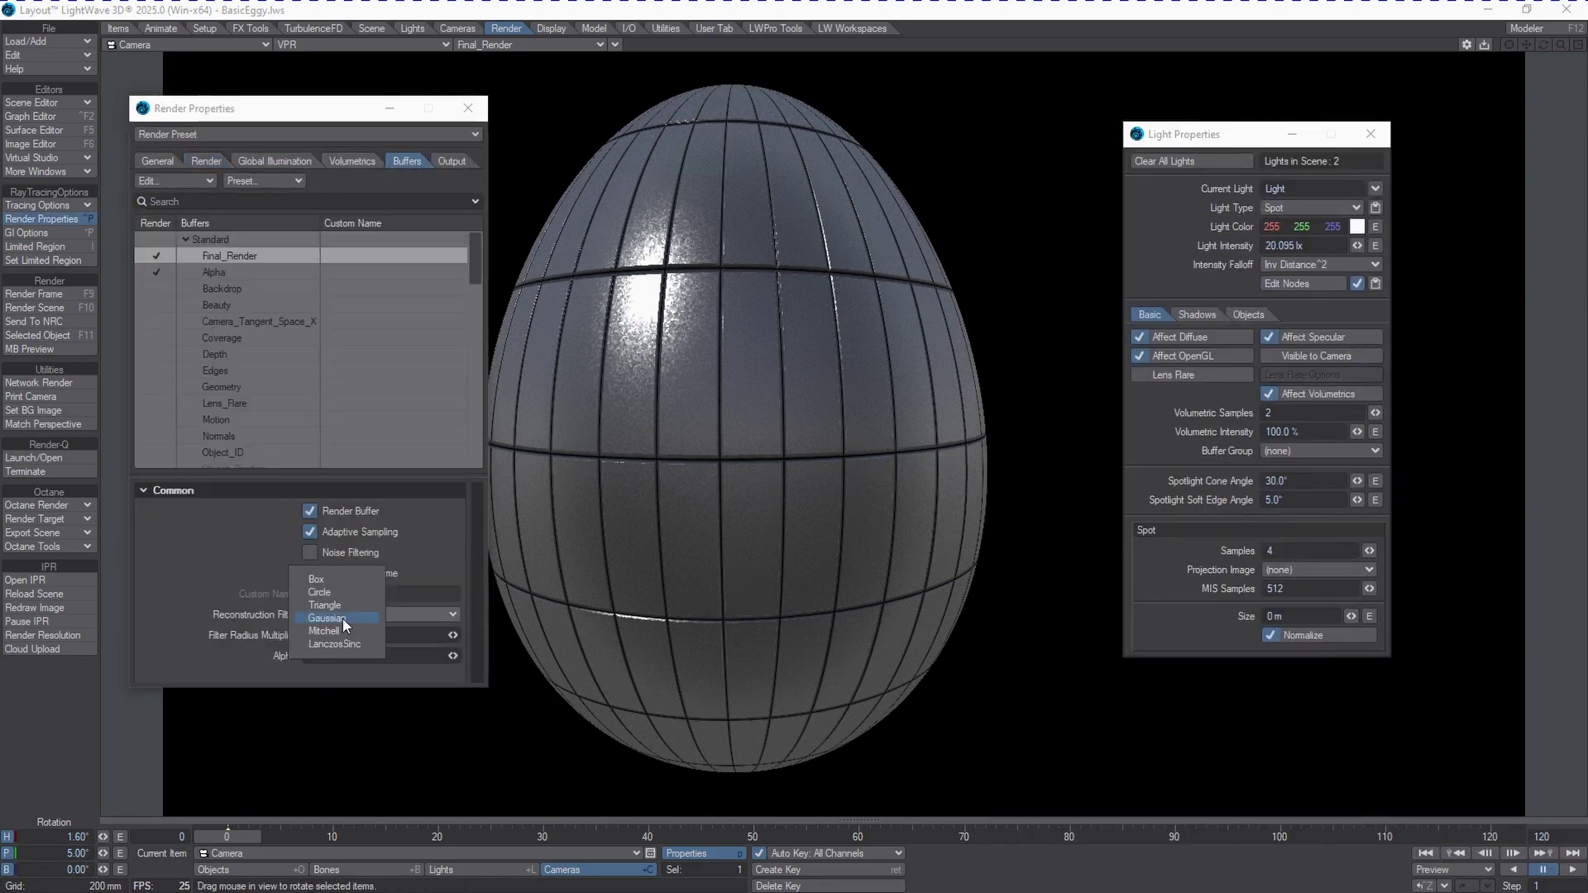
click(334, 582)
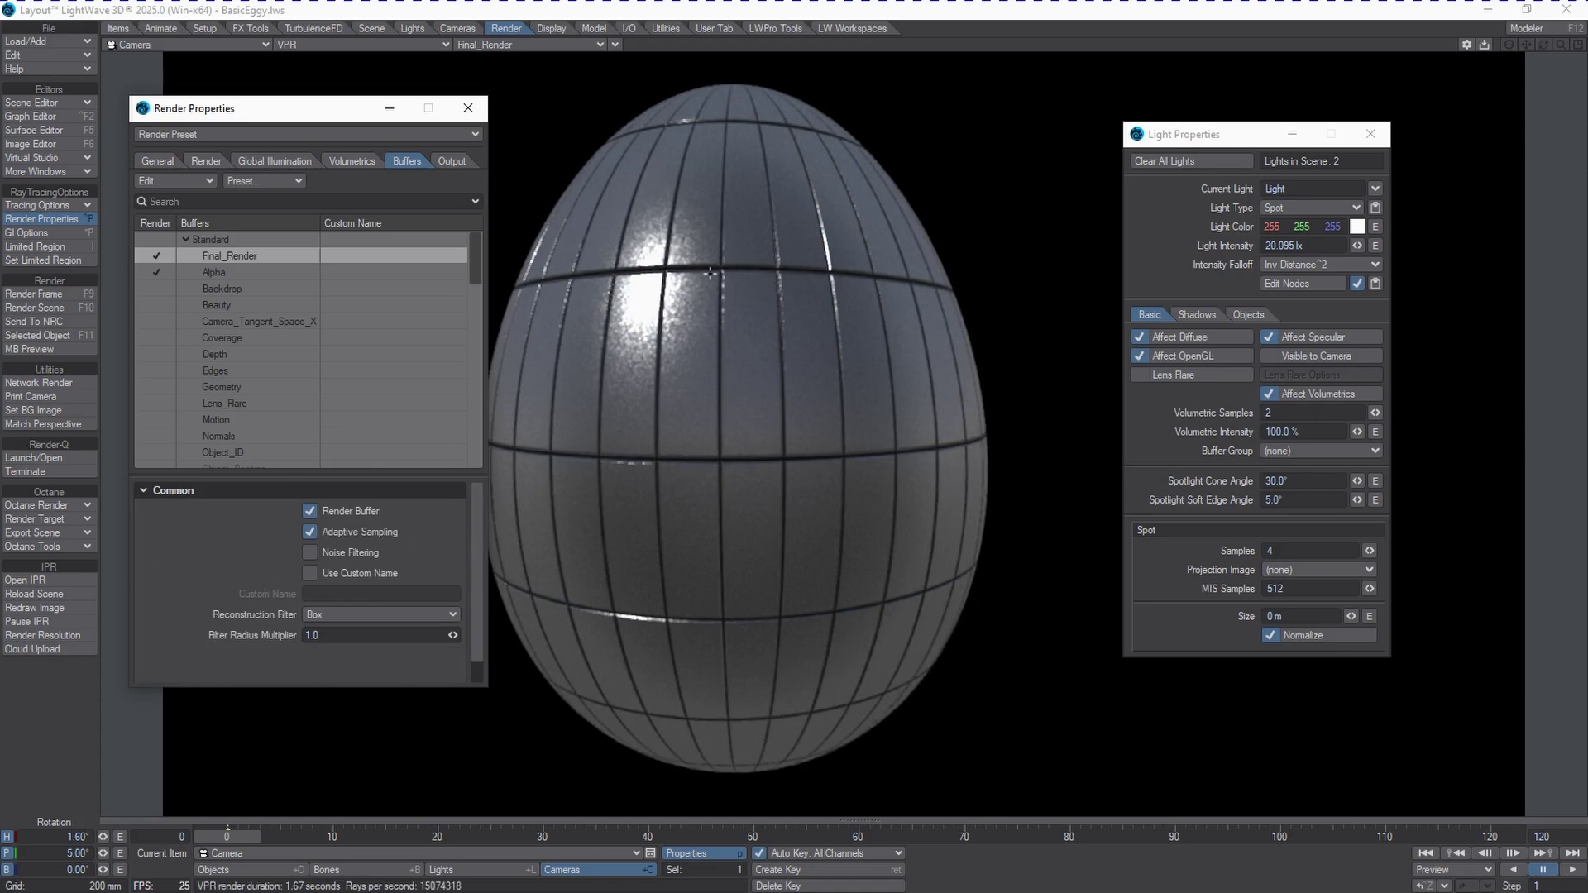
click(311, 635)
text(0.2)
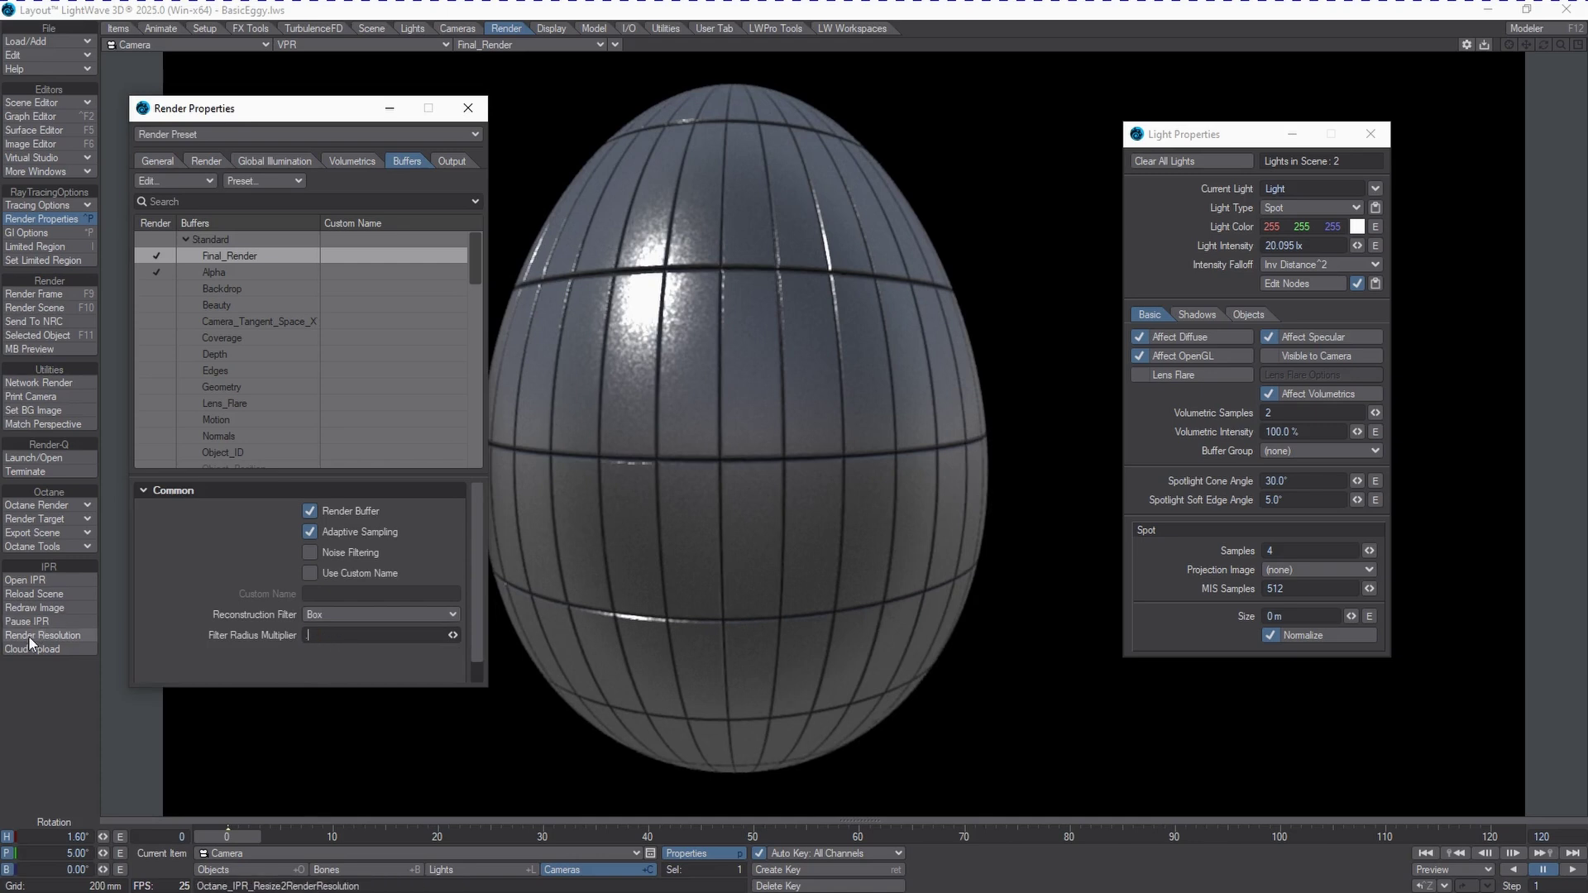
key(Return)
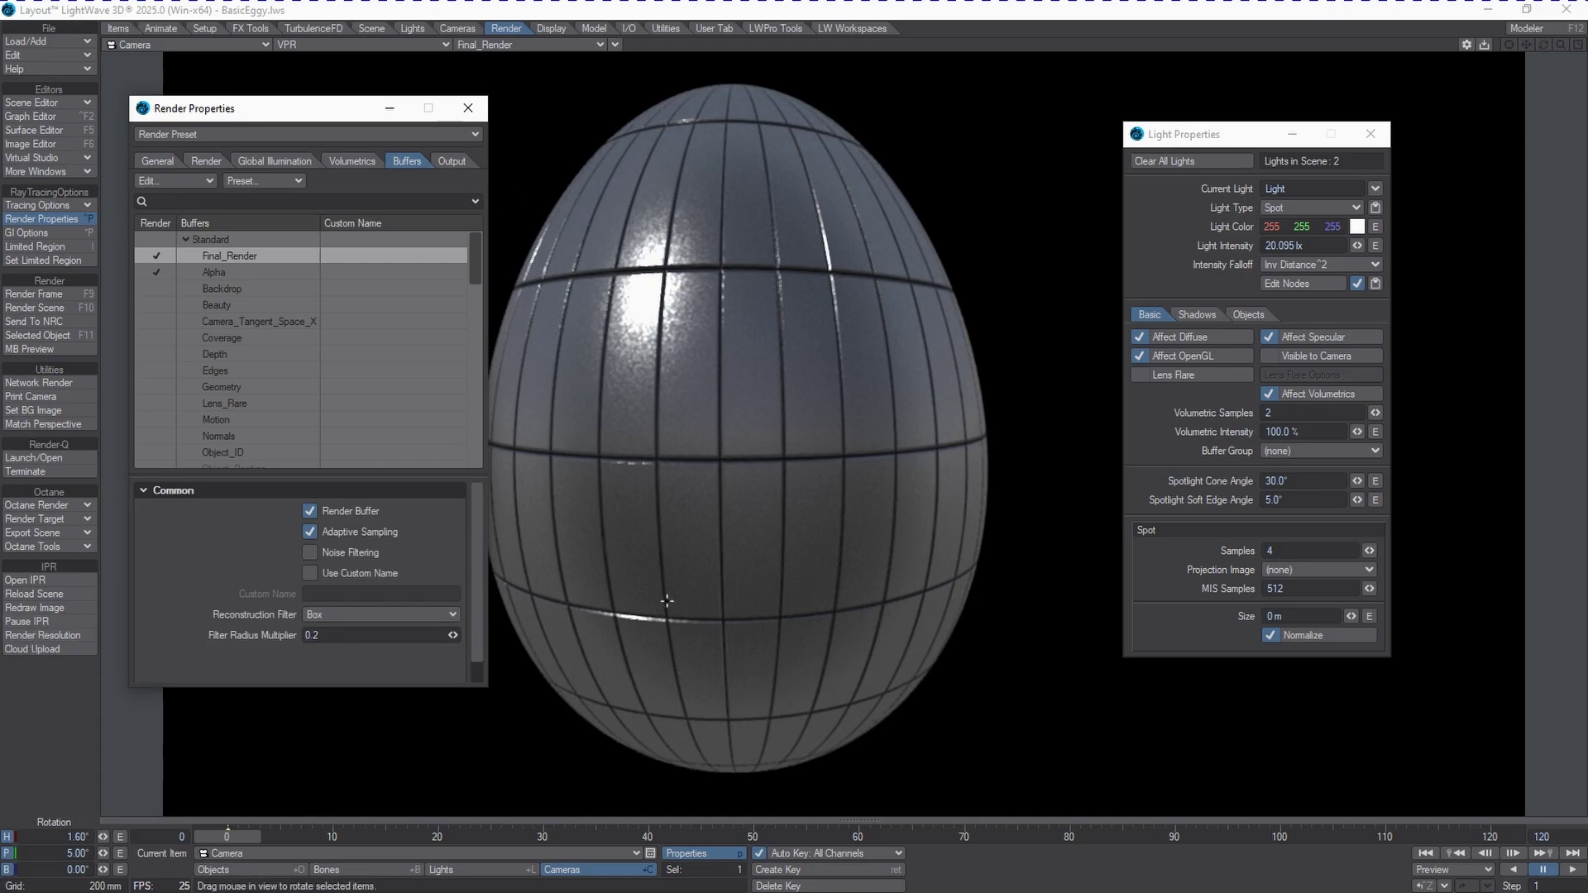
click(236, 836)
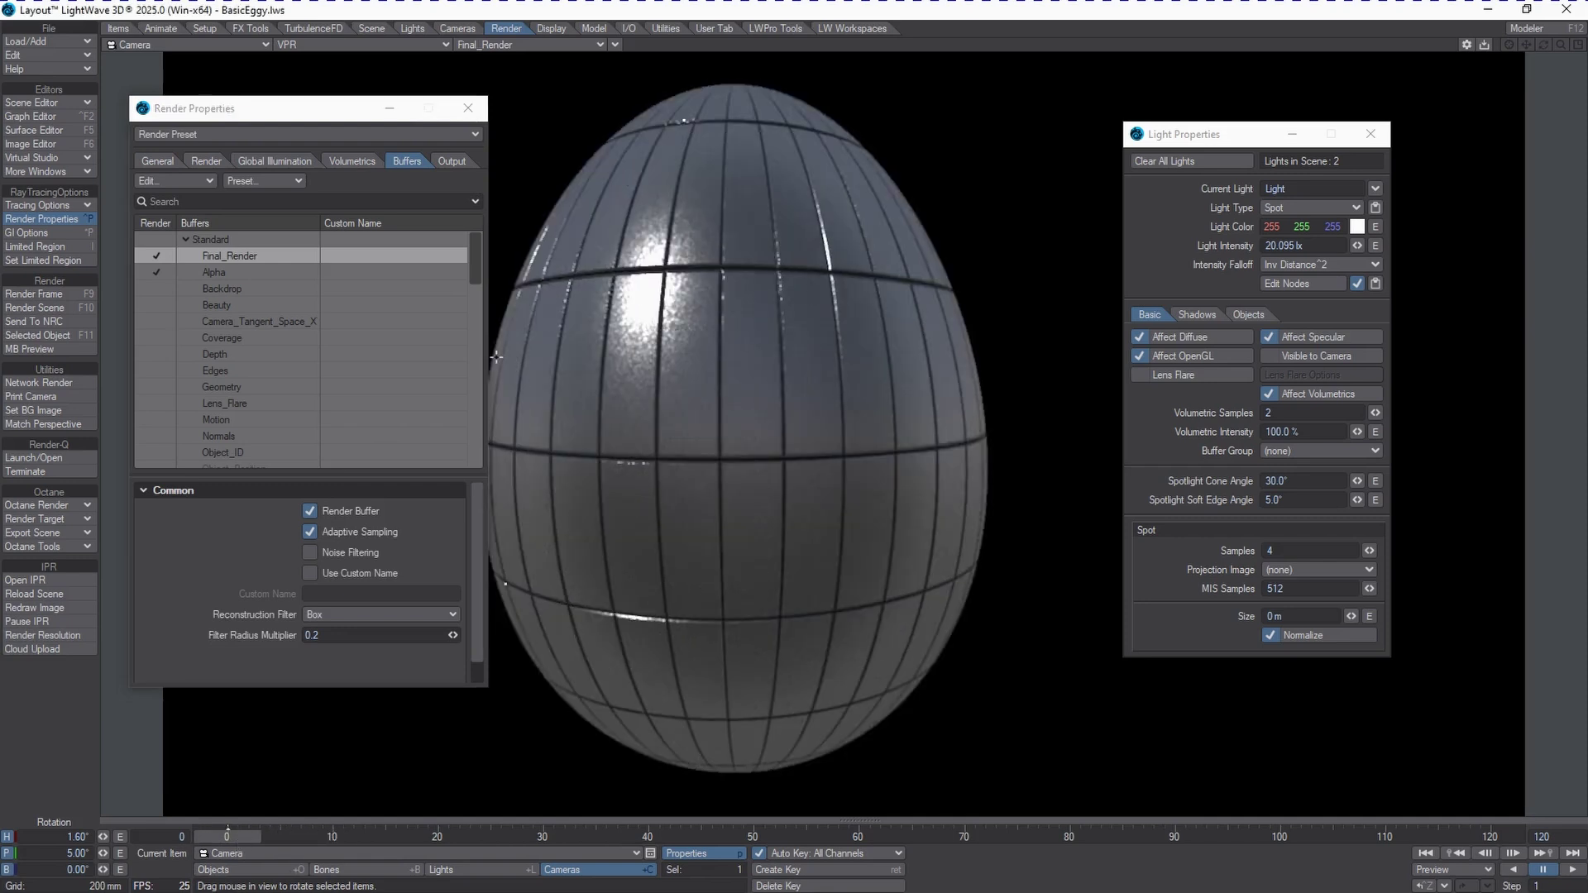
Compare Circle, Triangle and Gaussian filters, ending on Mitchell
click(350, 613)
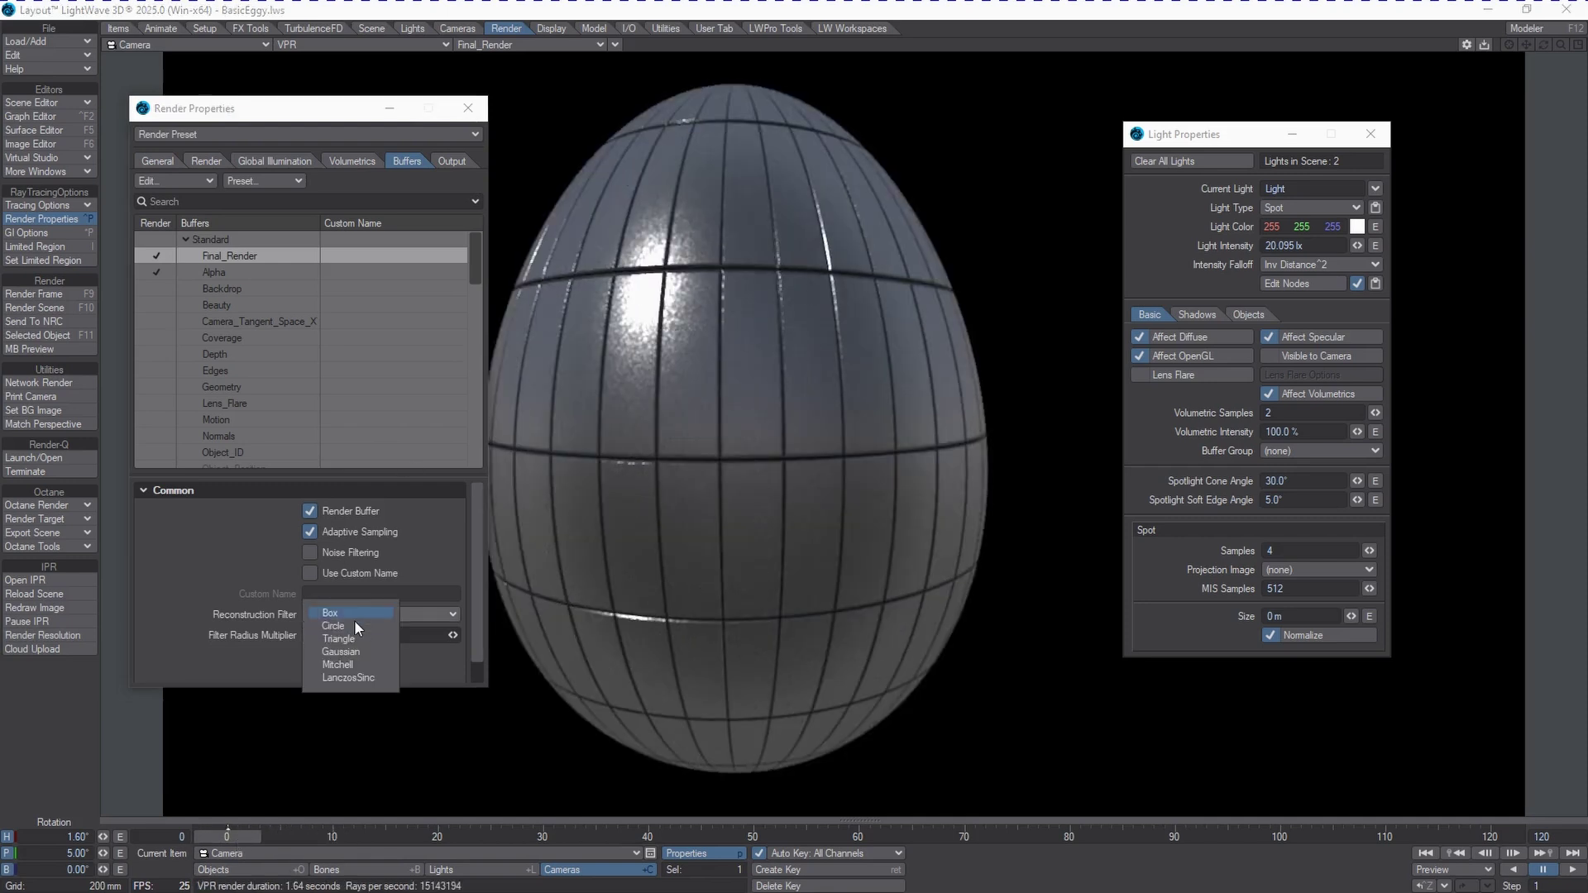
click(354, 631)
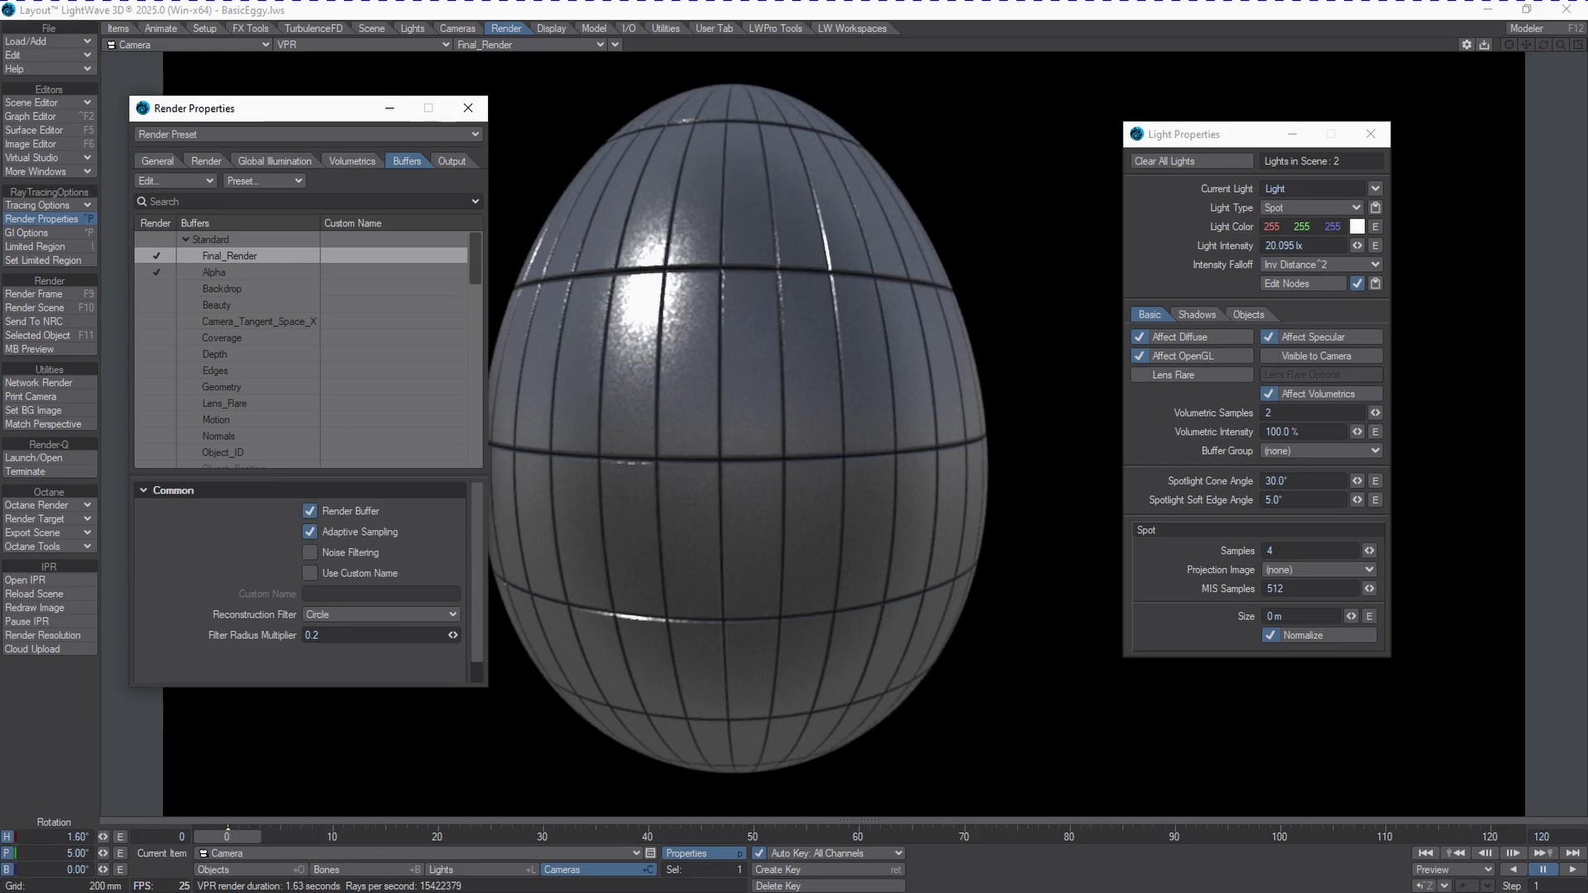
key(p)
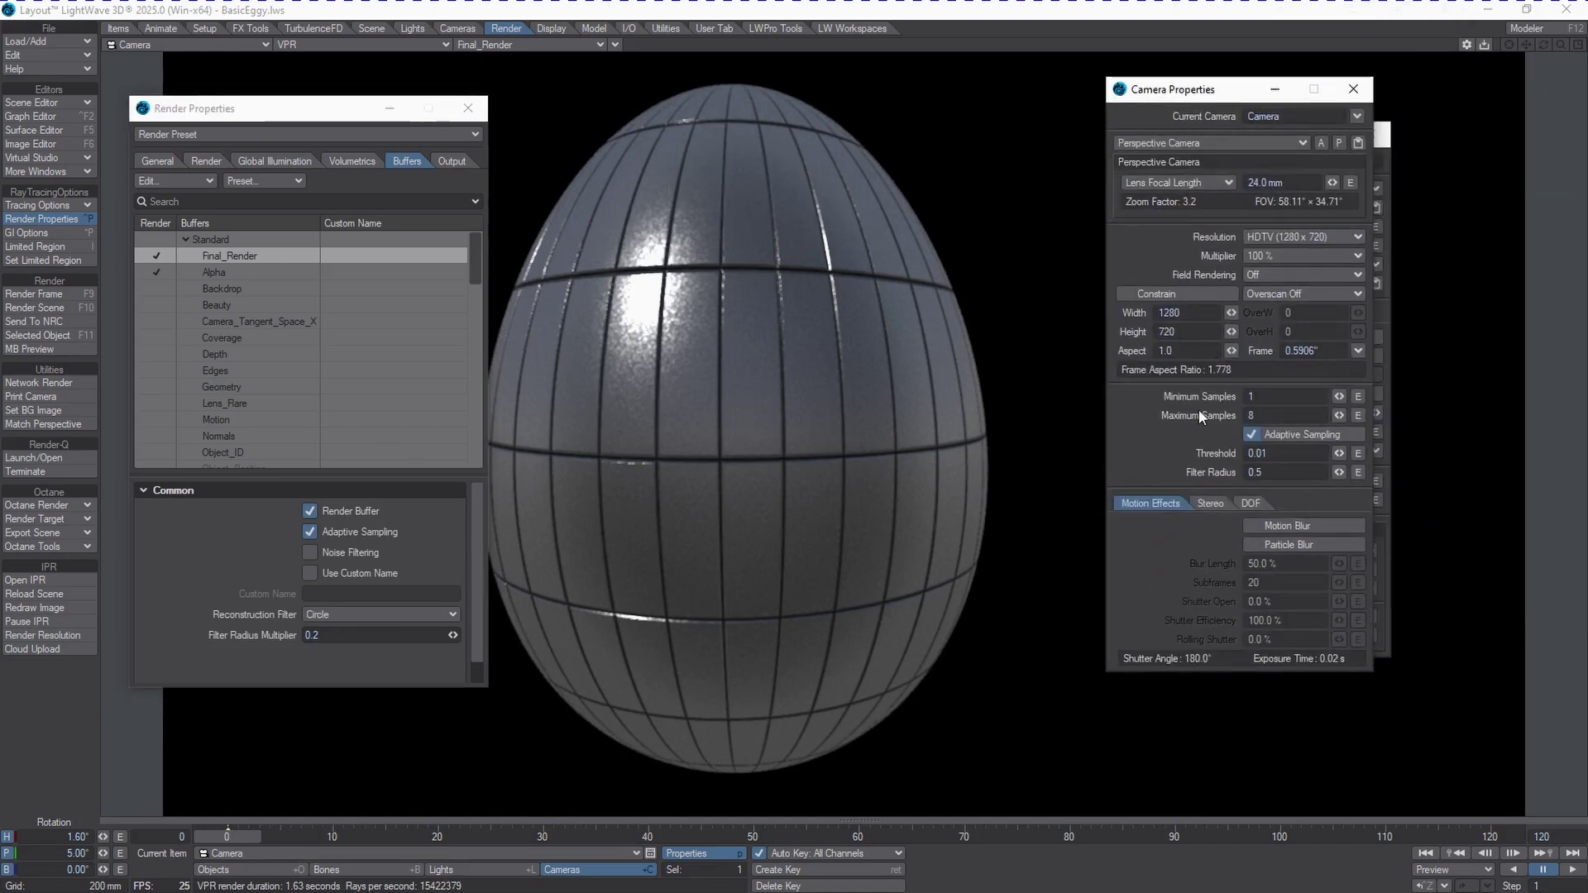
click(338, 613)
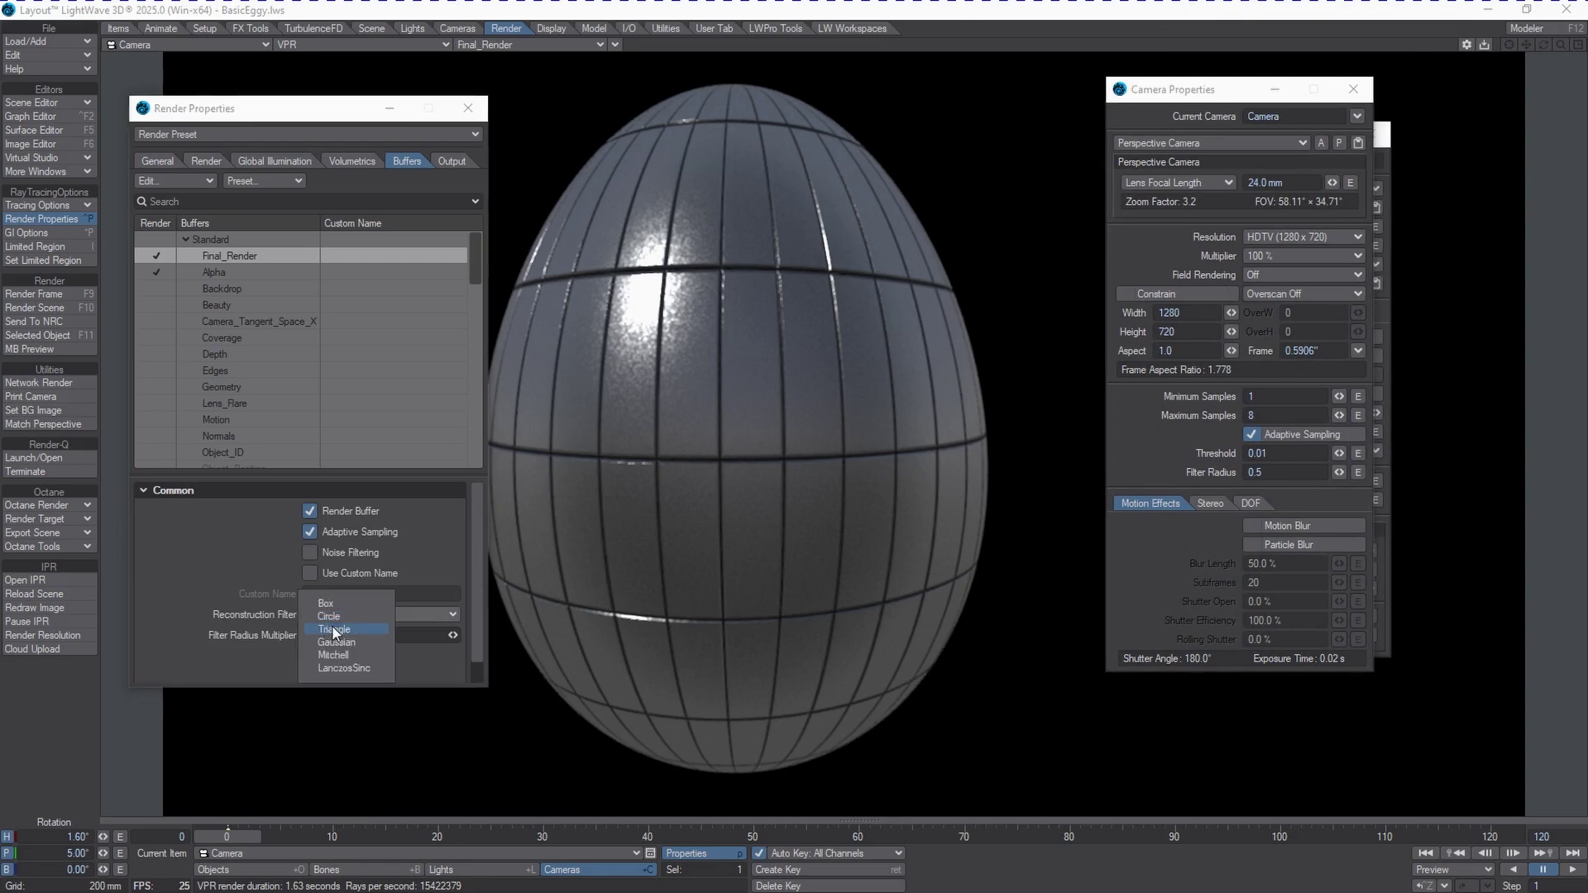
click(339, 629)
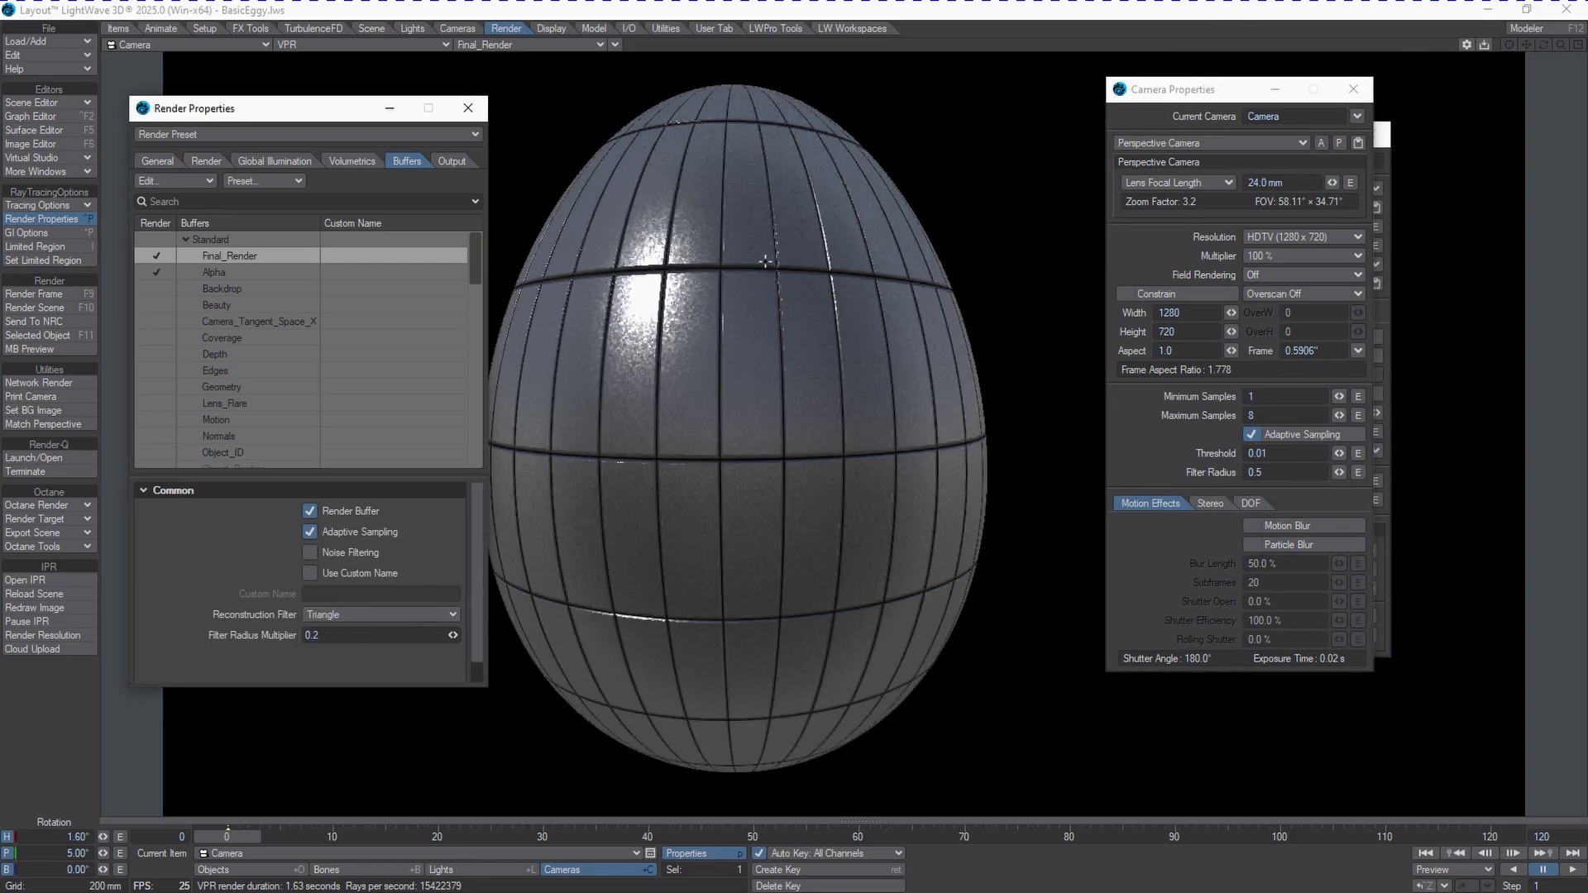
click(400, 614)
click(405, 626)
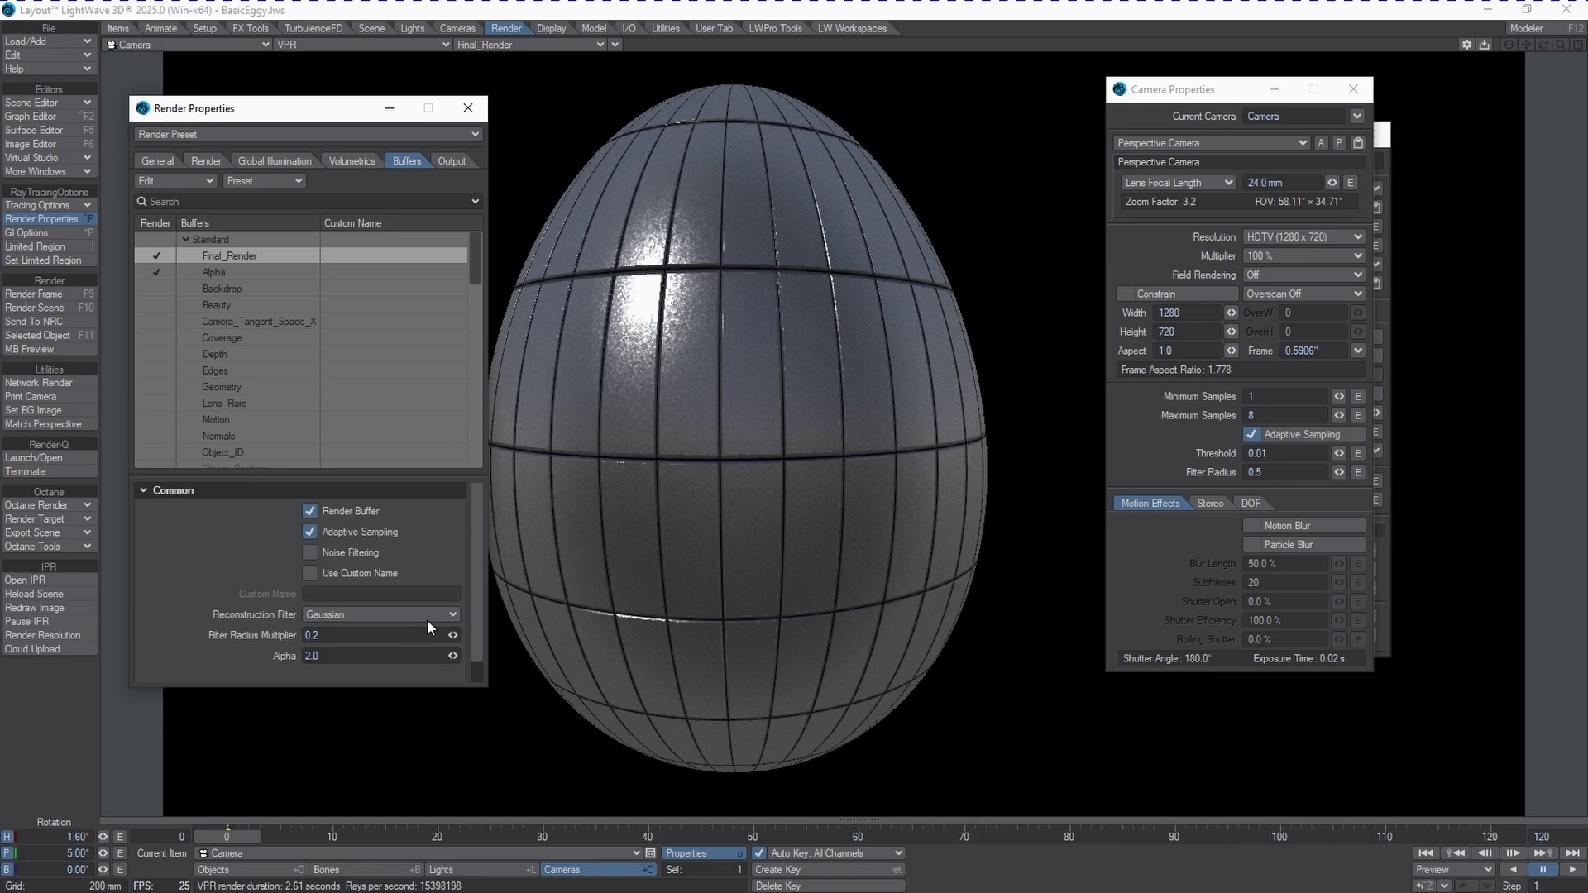
click(394, 615)
click(393, 623)
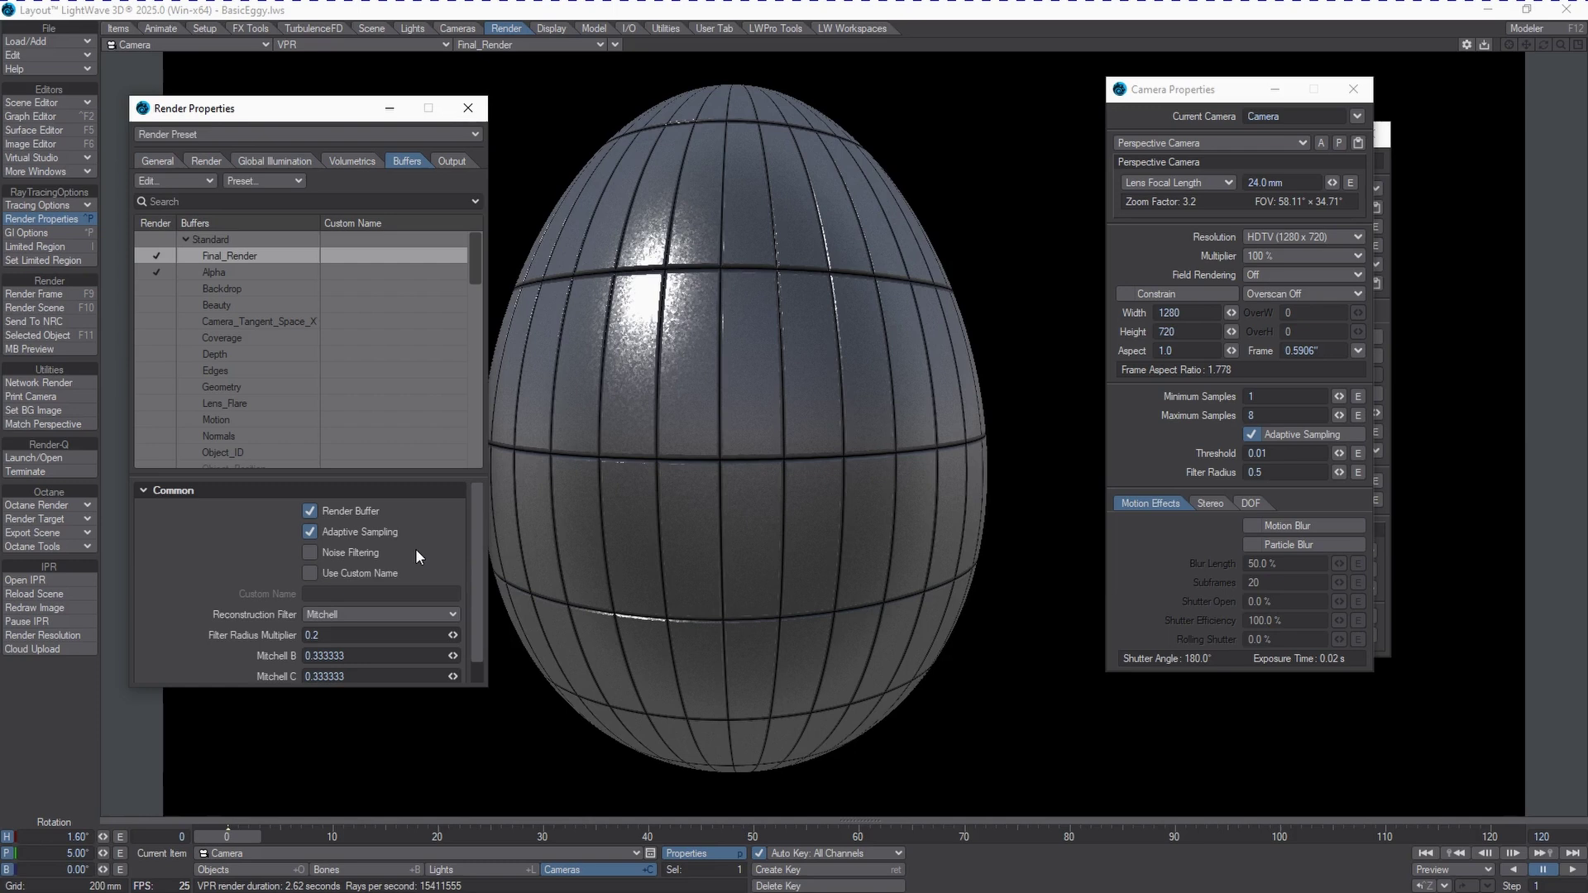
Try the LanczosSinc reconstruction filter and raise its Tau value above 3.0
click(331, 615)
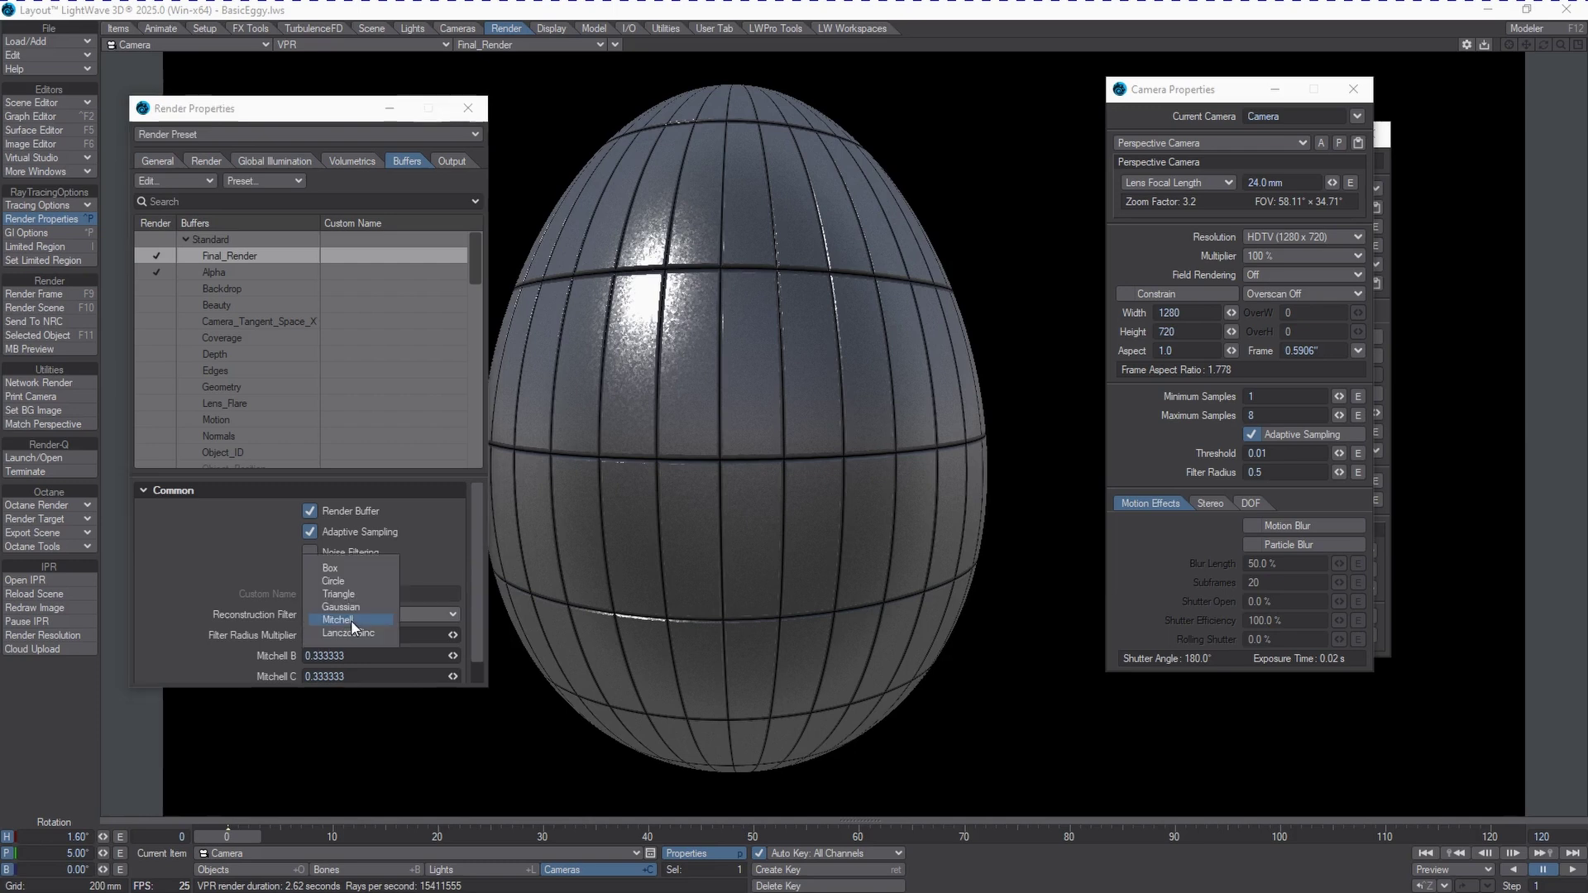
click(364, 643)
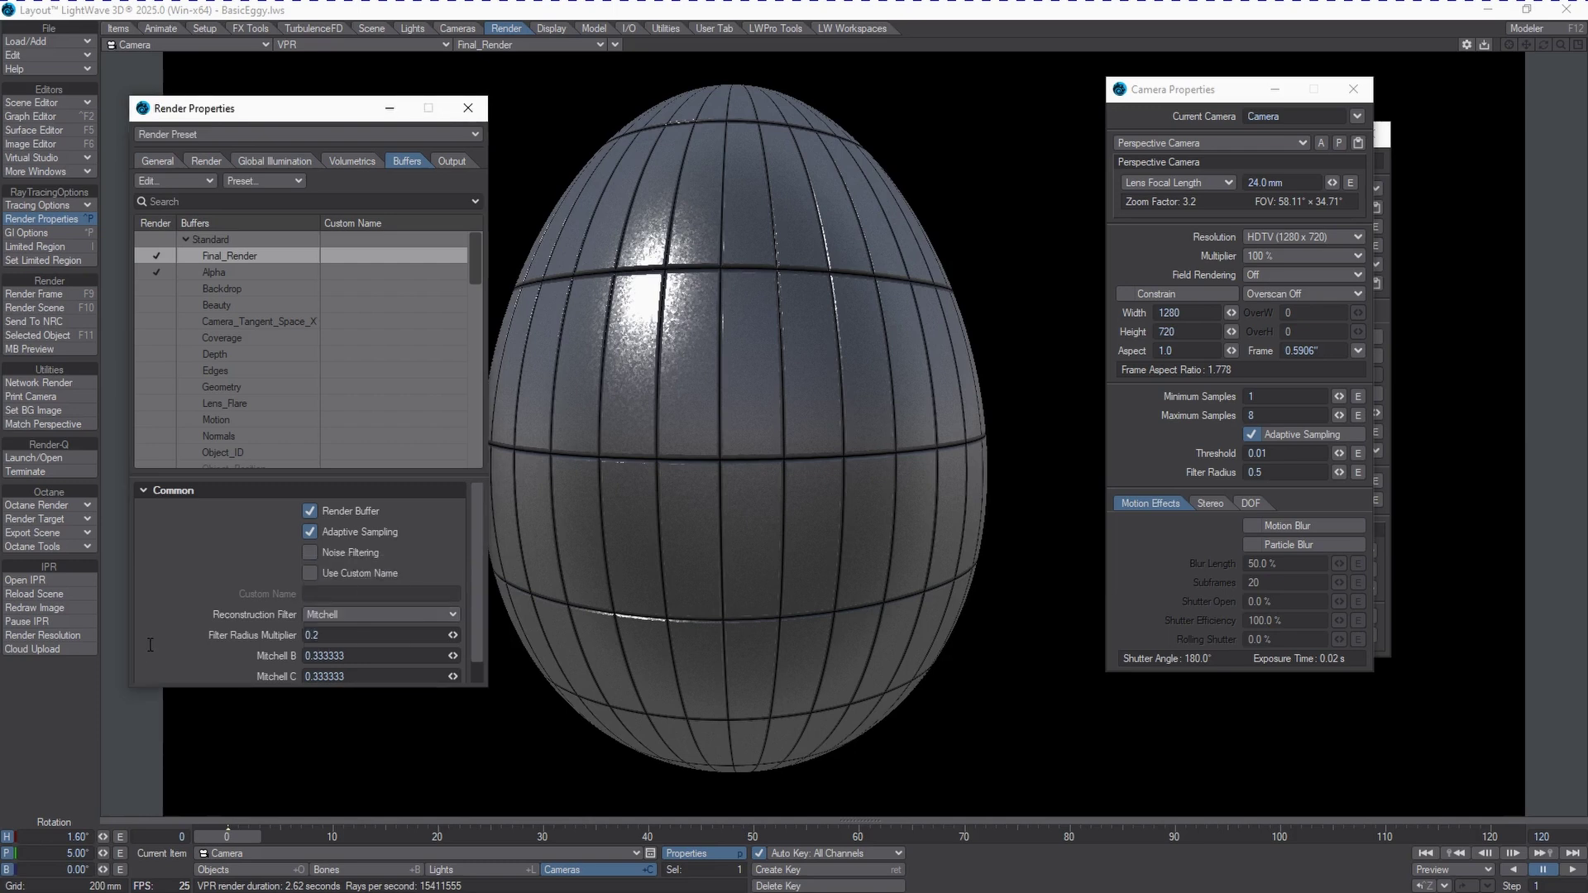
click(354, 614)
click(347, 638)
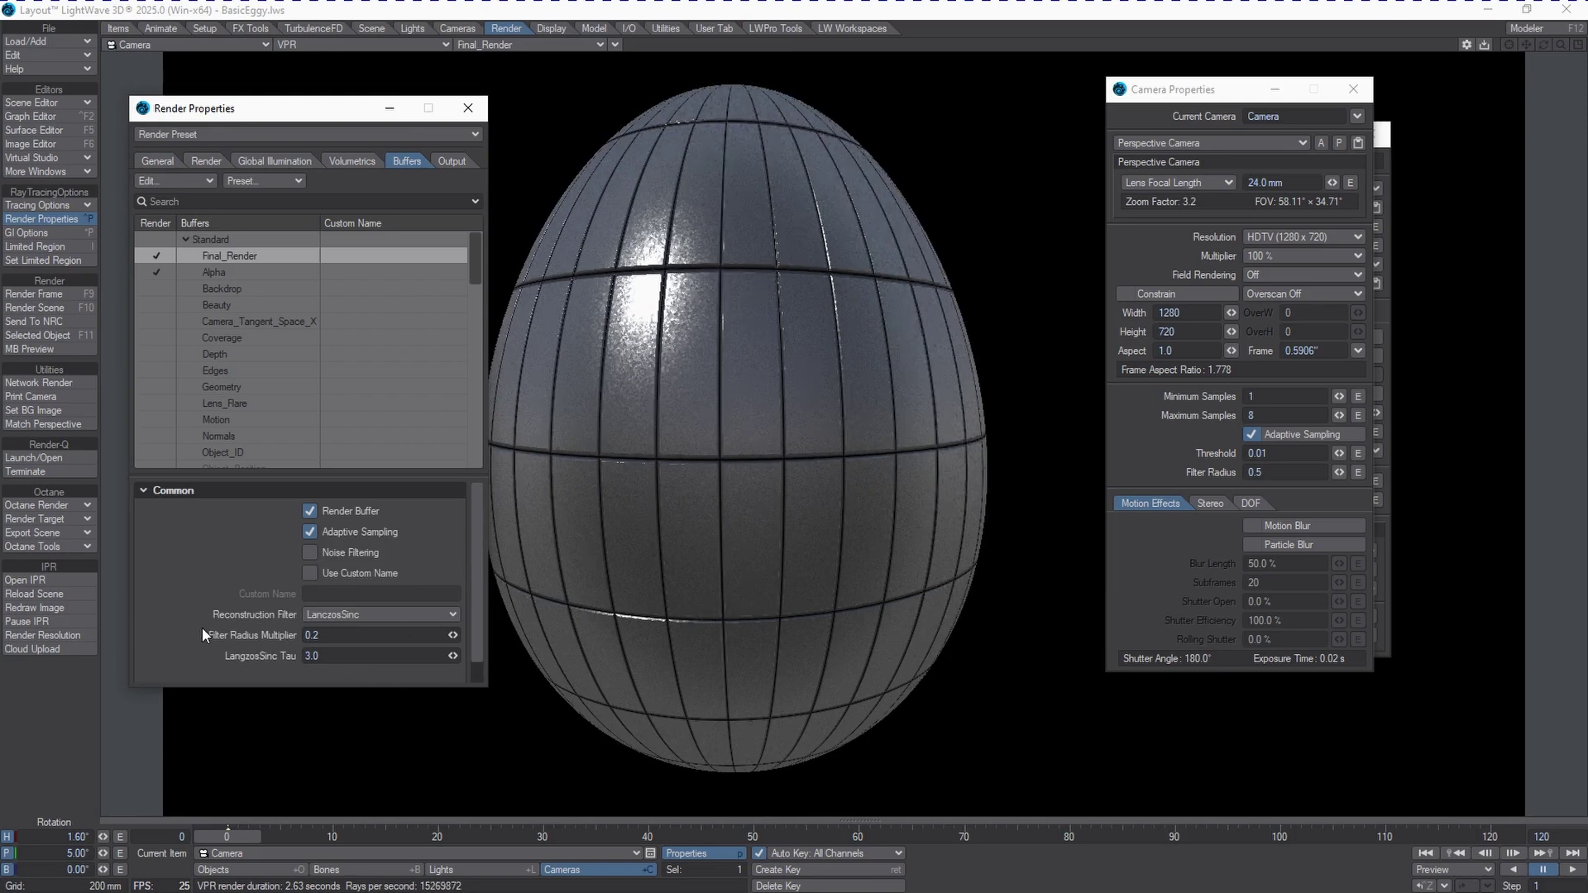
click(358, 613)
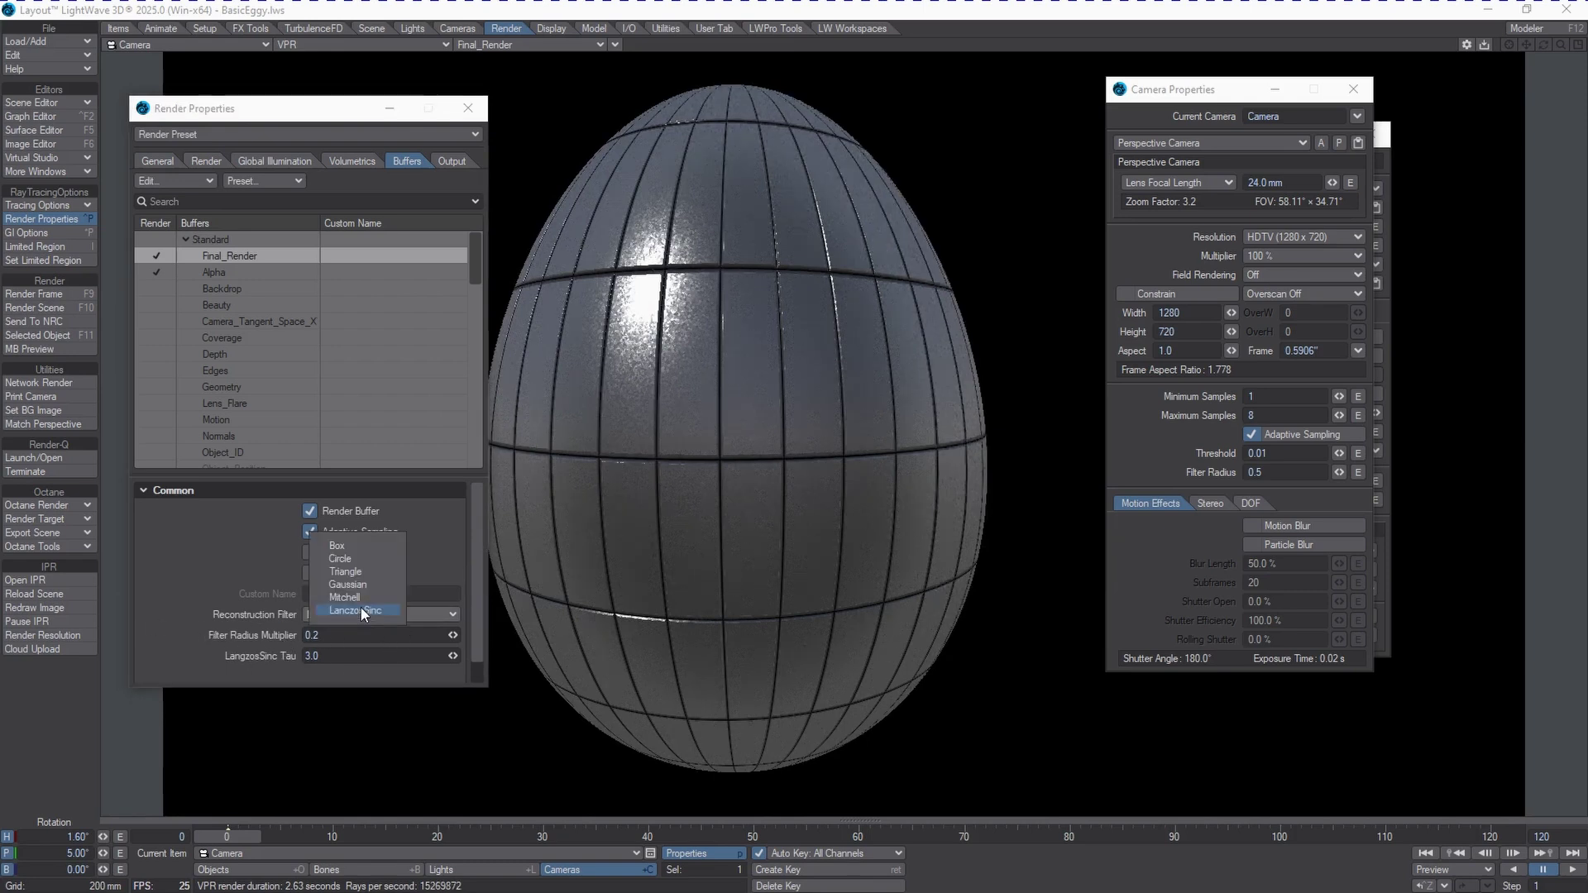
click(363, 614)
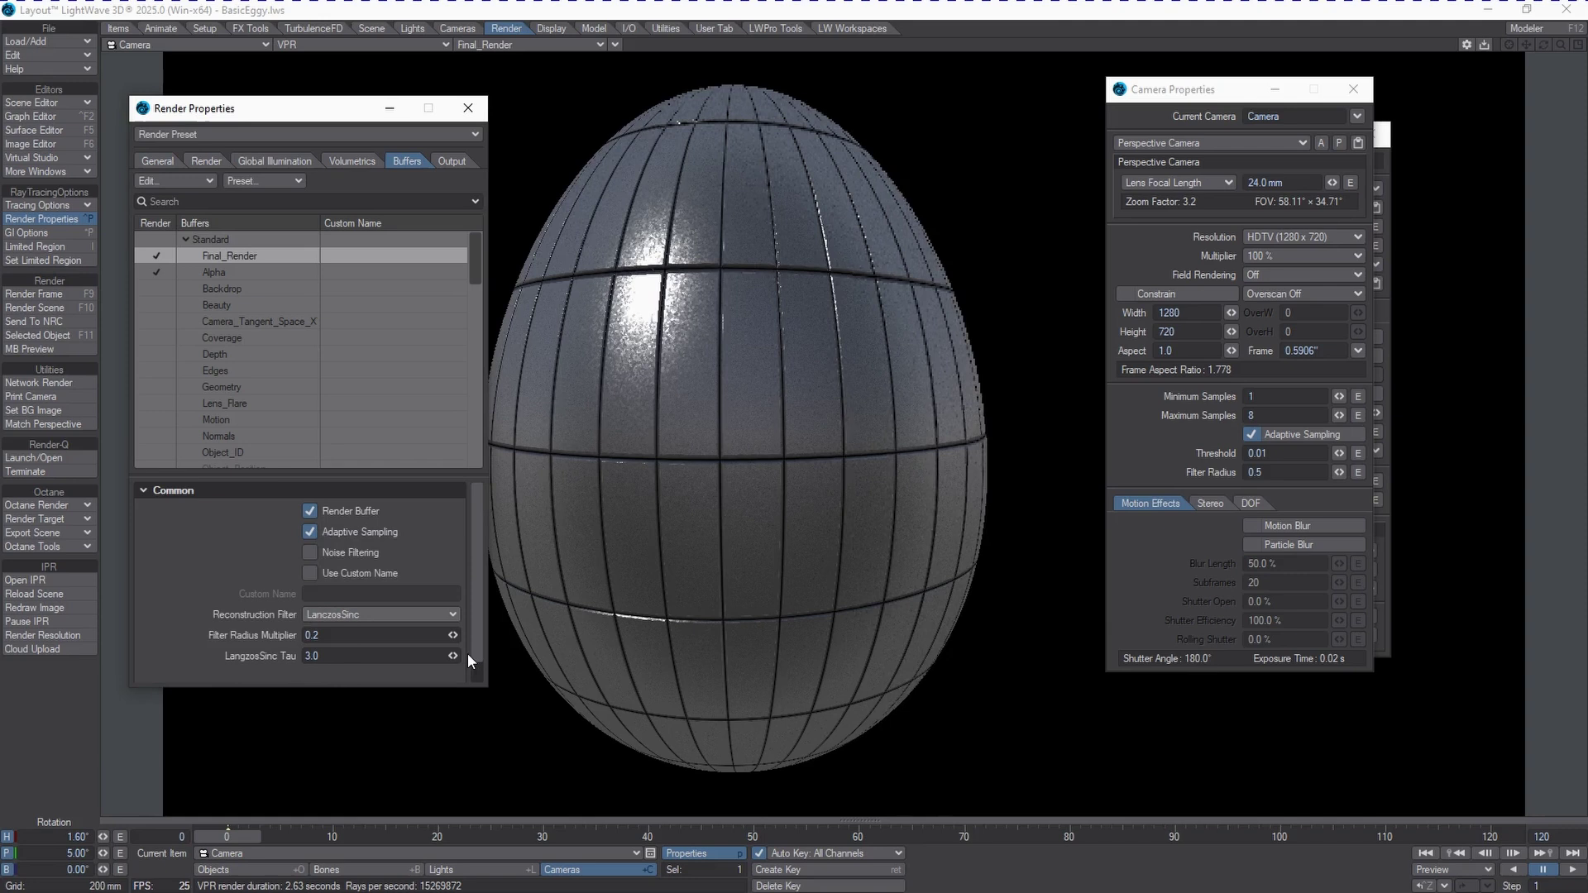
click(378, 656)
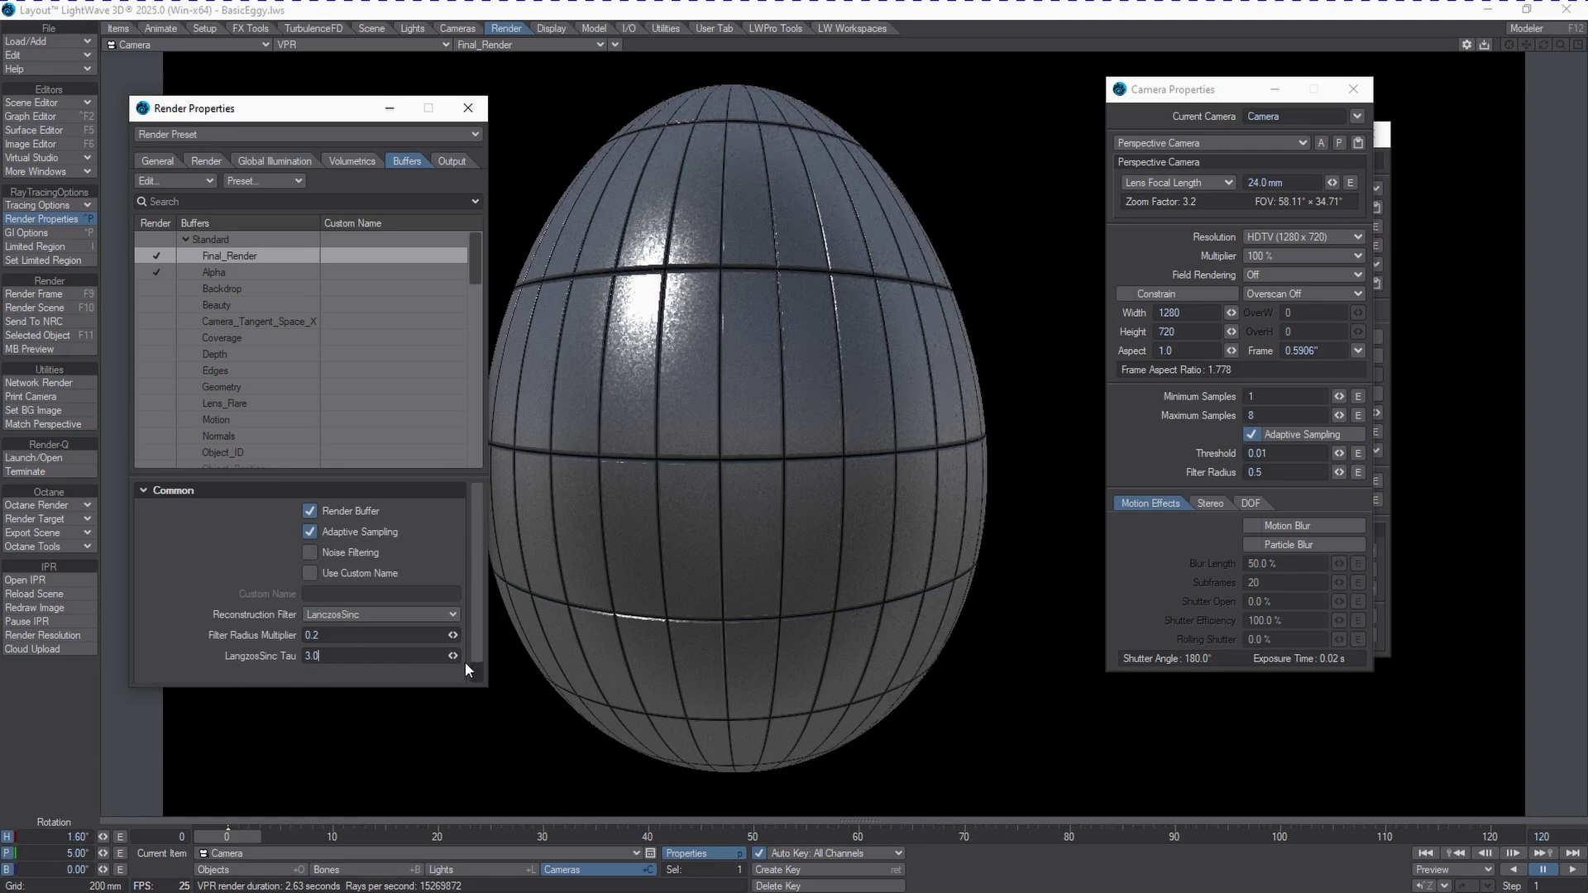
drag(458, 654, 453, 634)
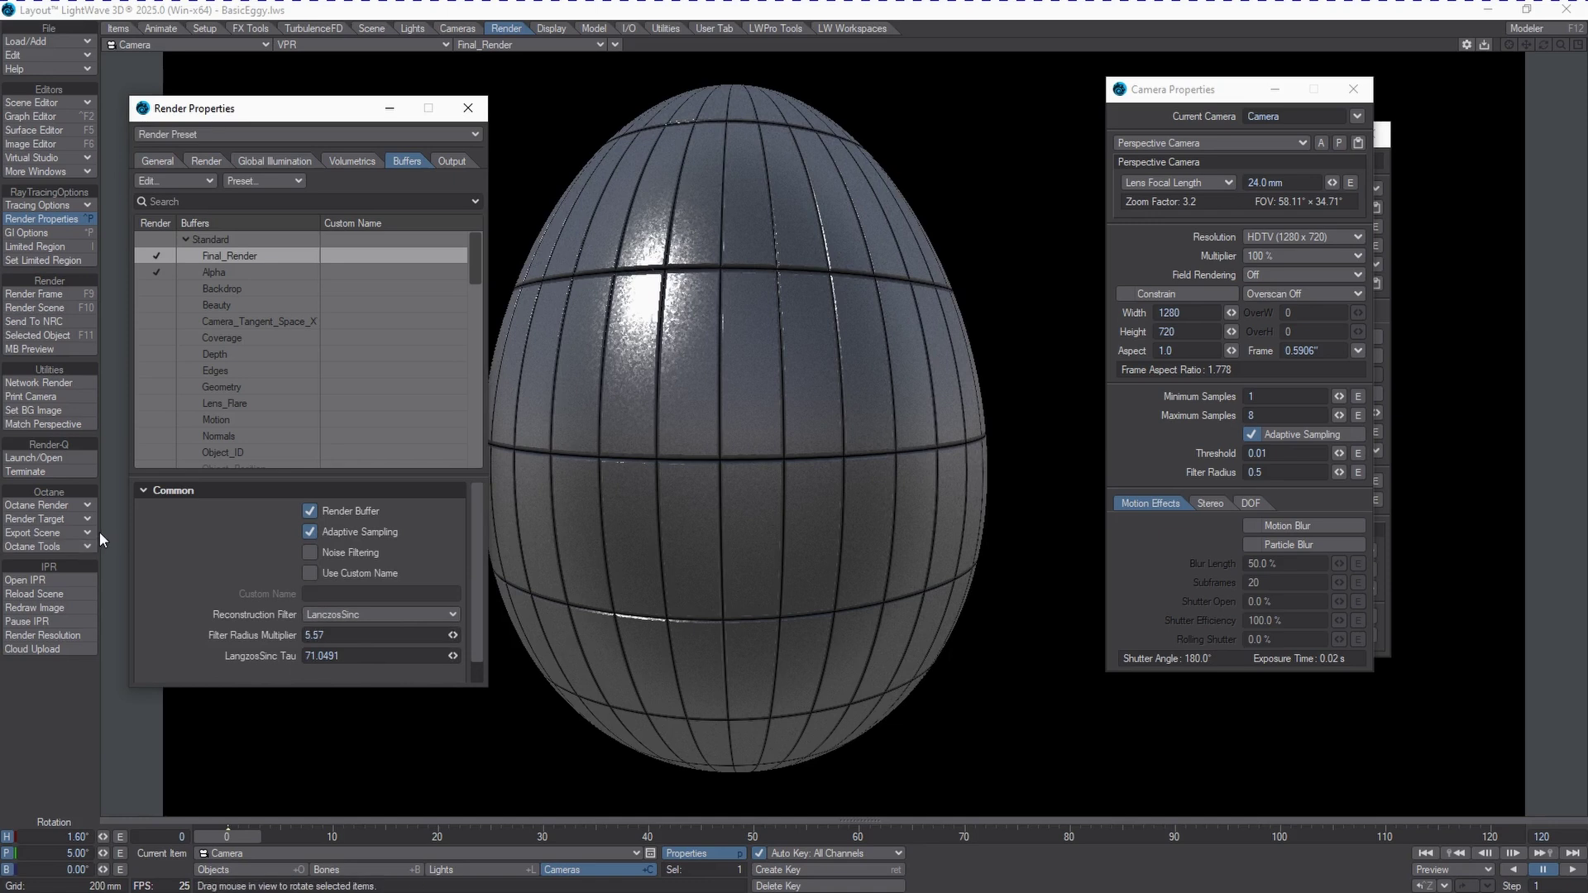
Enable Use Custom Name and switch the reconstruction filter to Gaussian
click(308, 571)
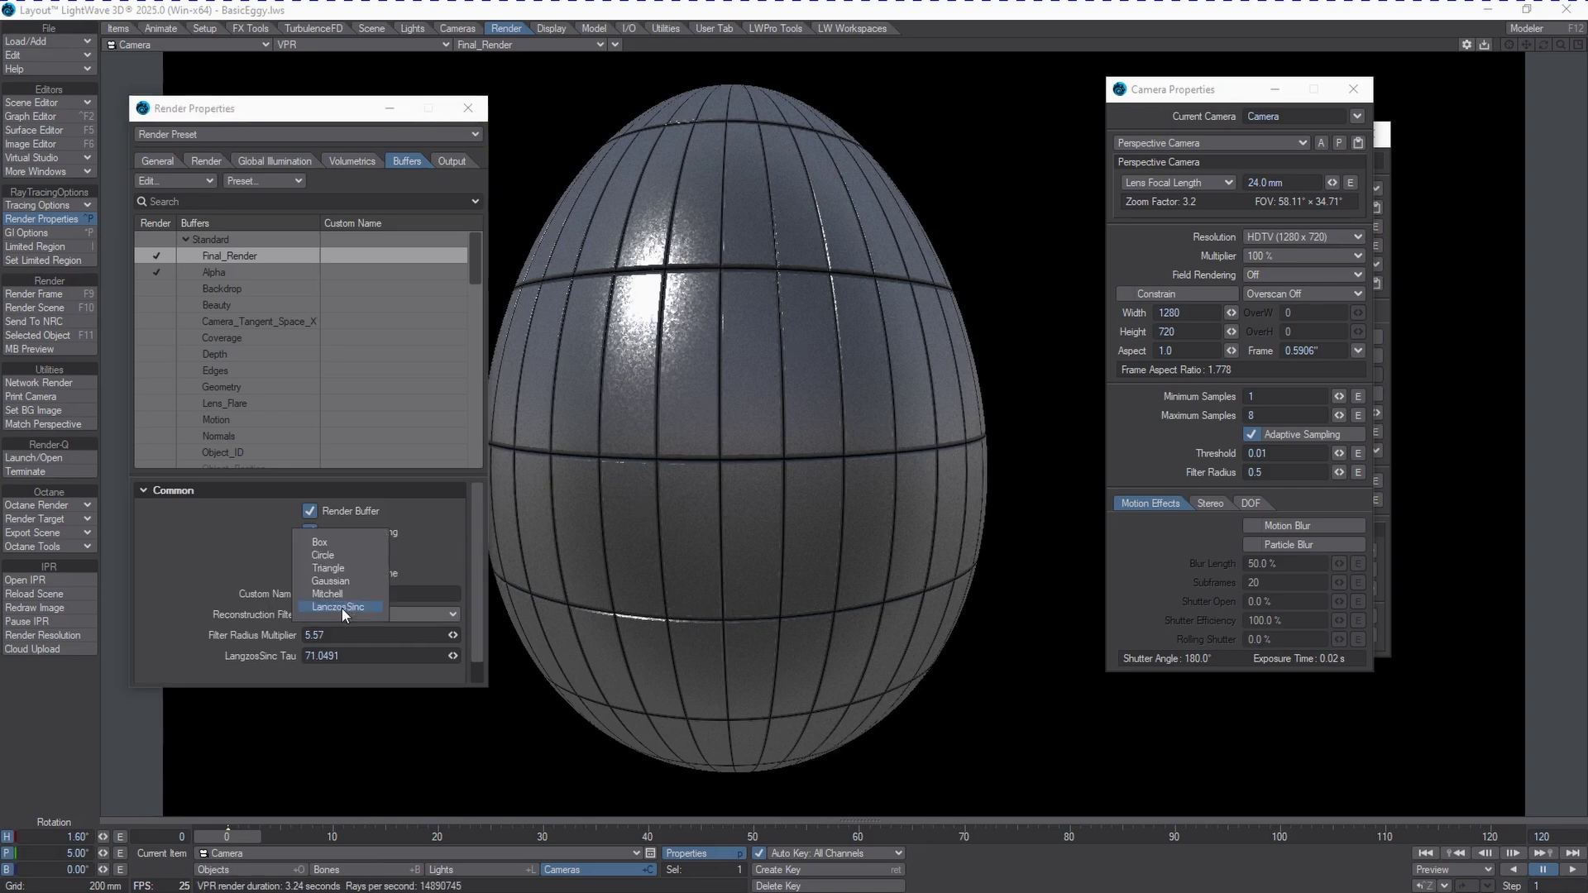
click(344, 615)
click(343, 581)
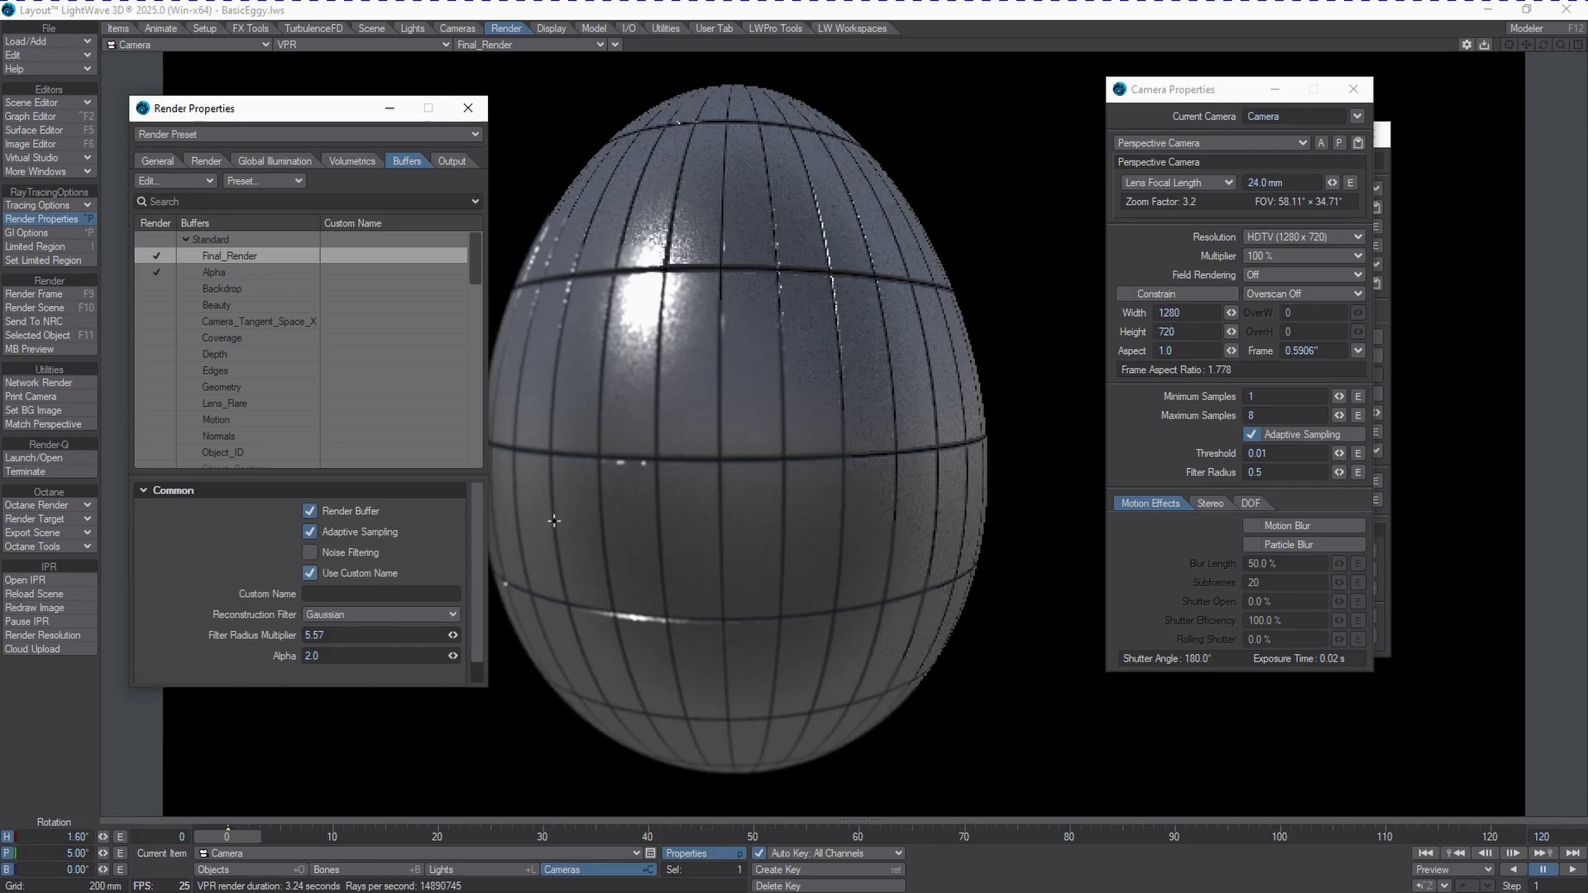
Set the filter radius multiplier to 0.5, then to 1
click(356, 637)
text(0.5)
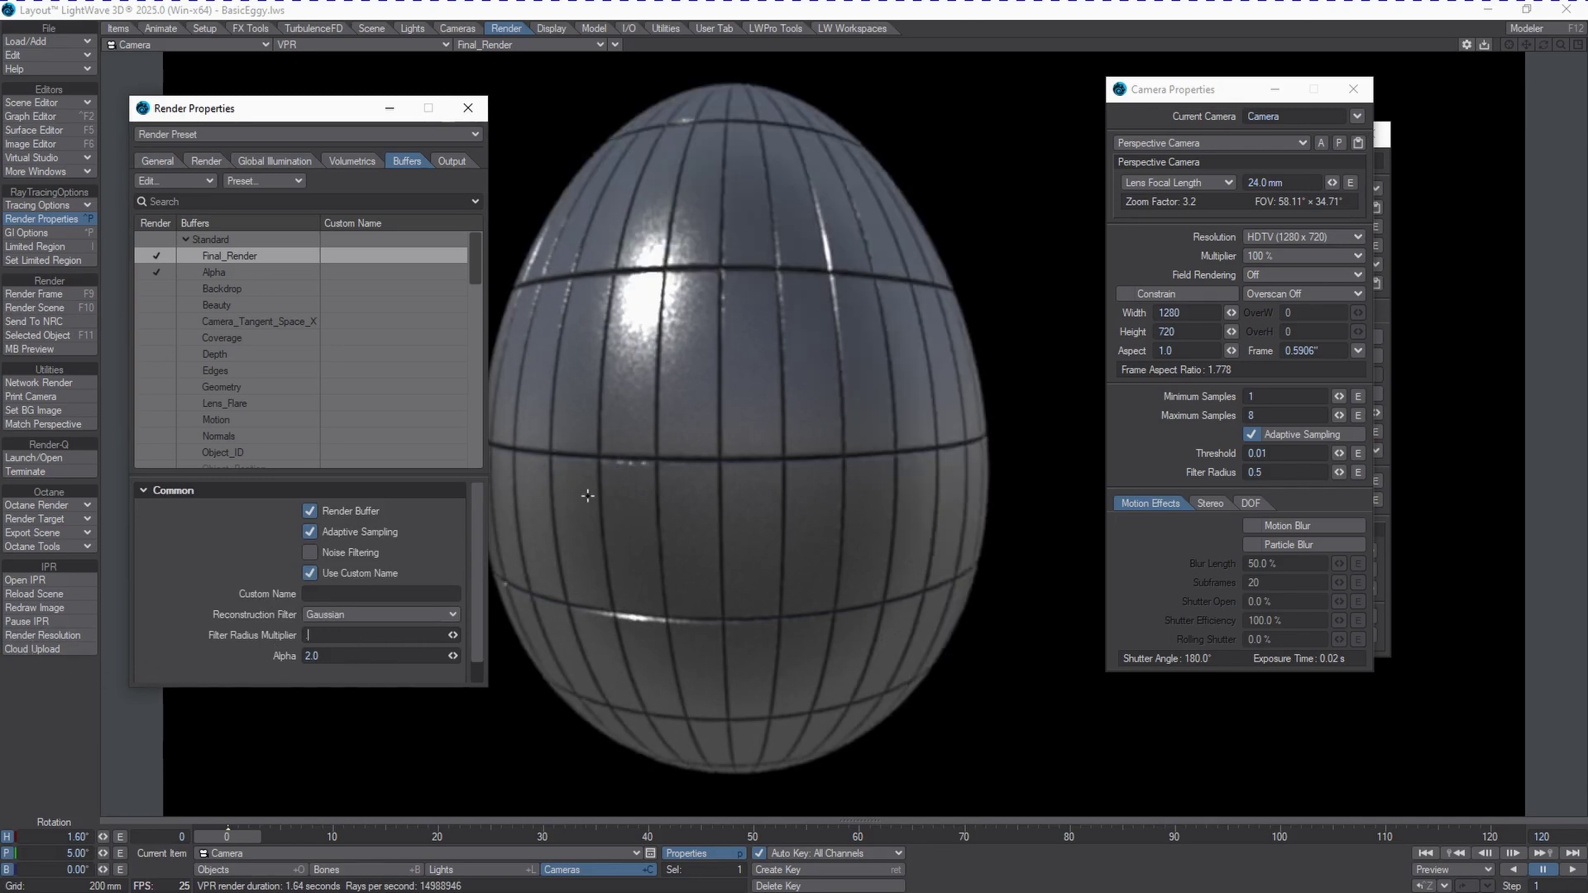
key(Tab)
click(219, 574)
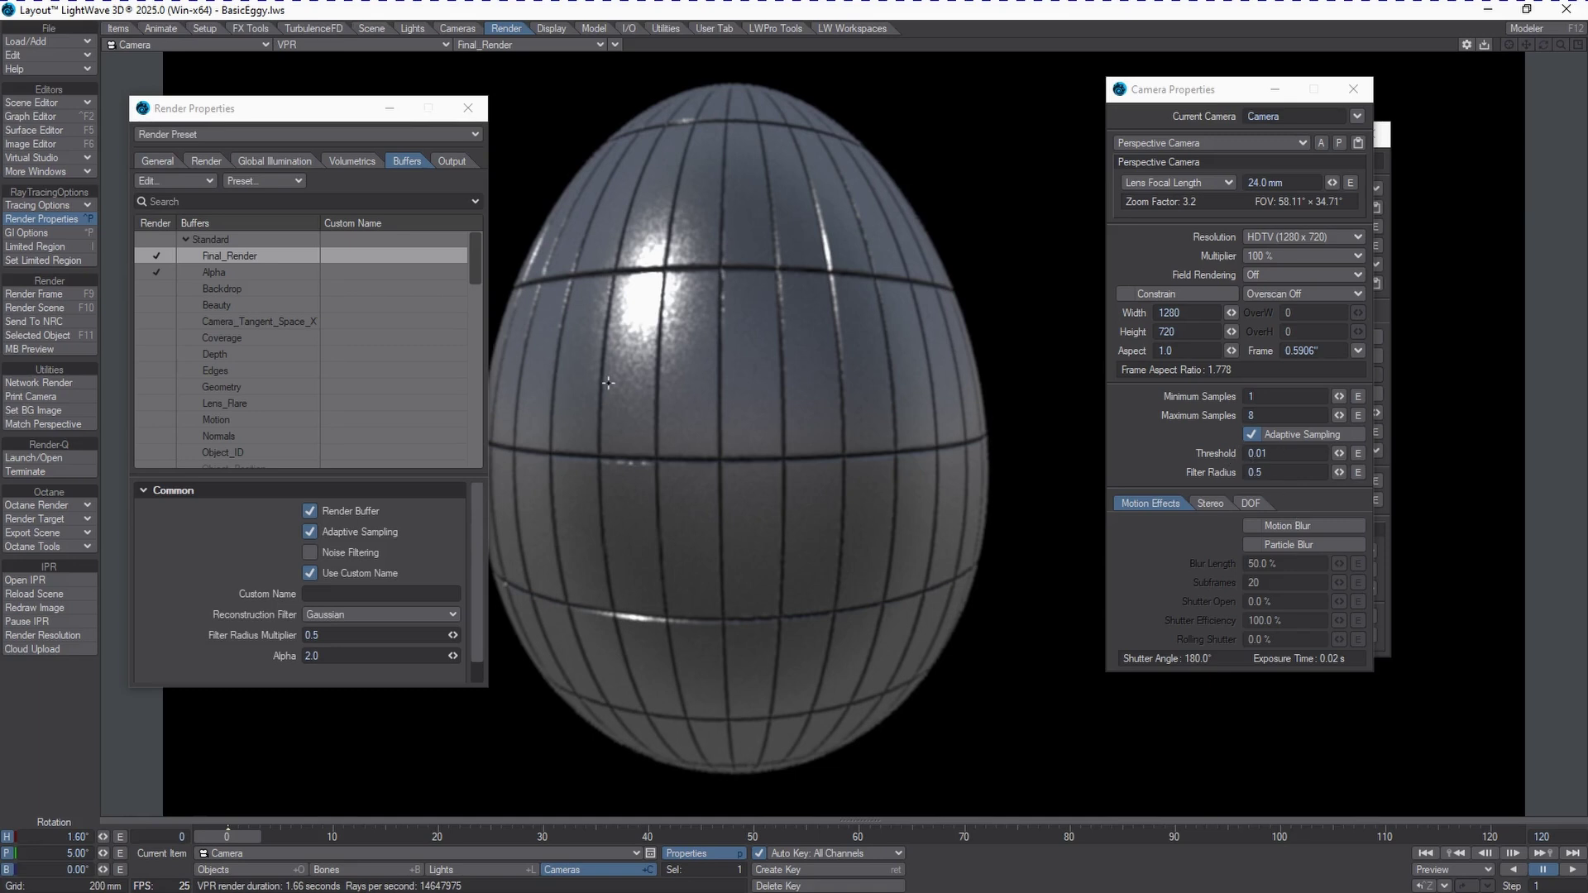
click(337, 634)
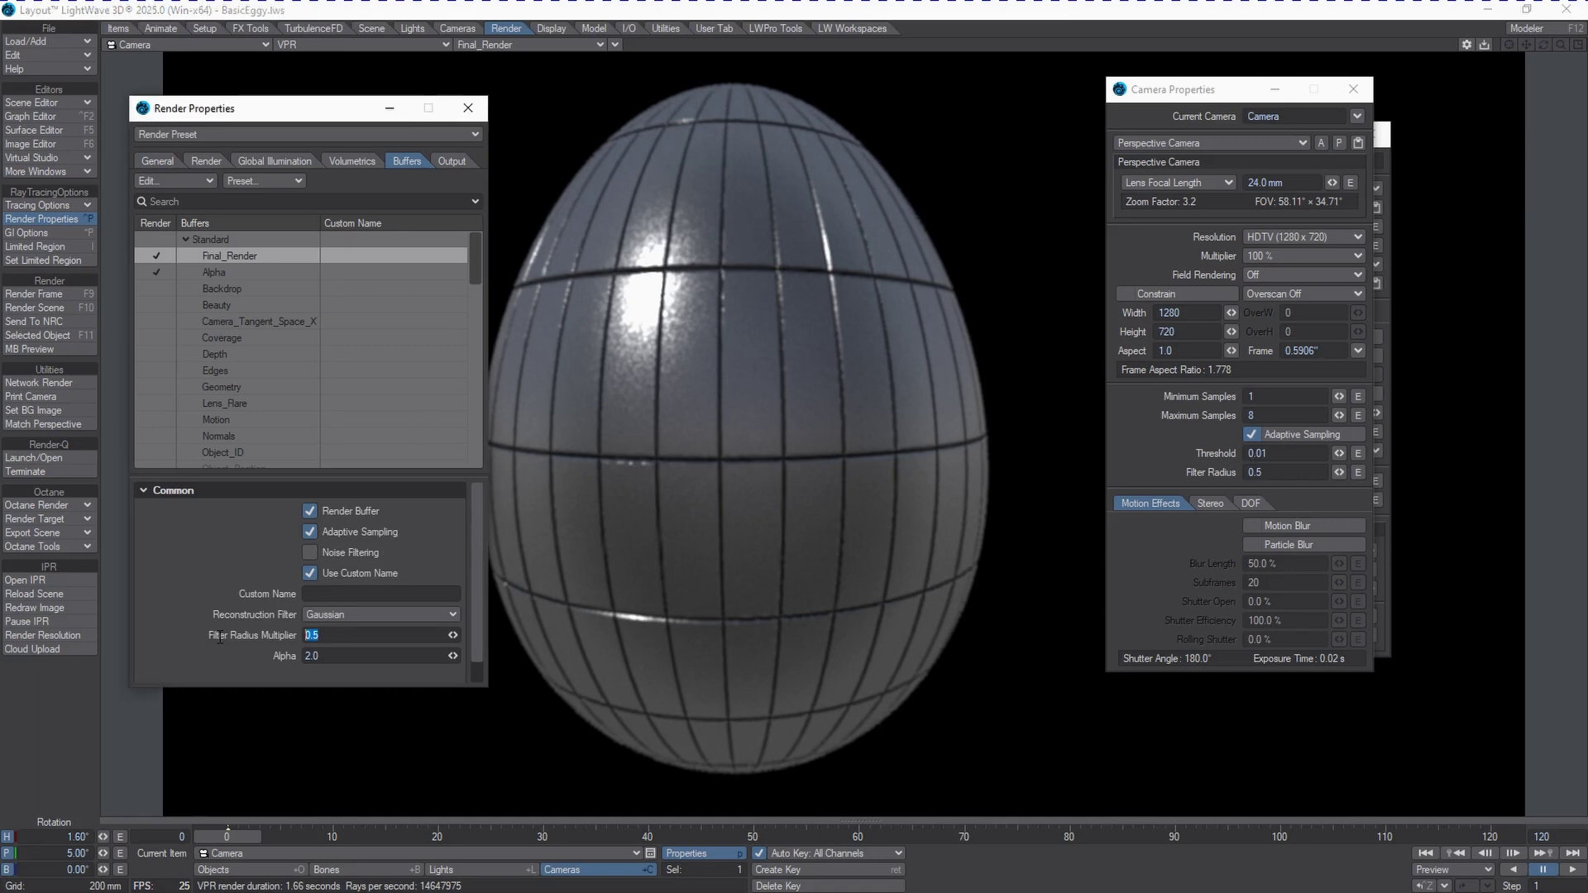
text(1)
key(Tab)
Try Circle and Mitchell reconstruction filters, then return to Gaussian
click(357, 615)
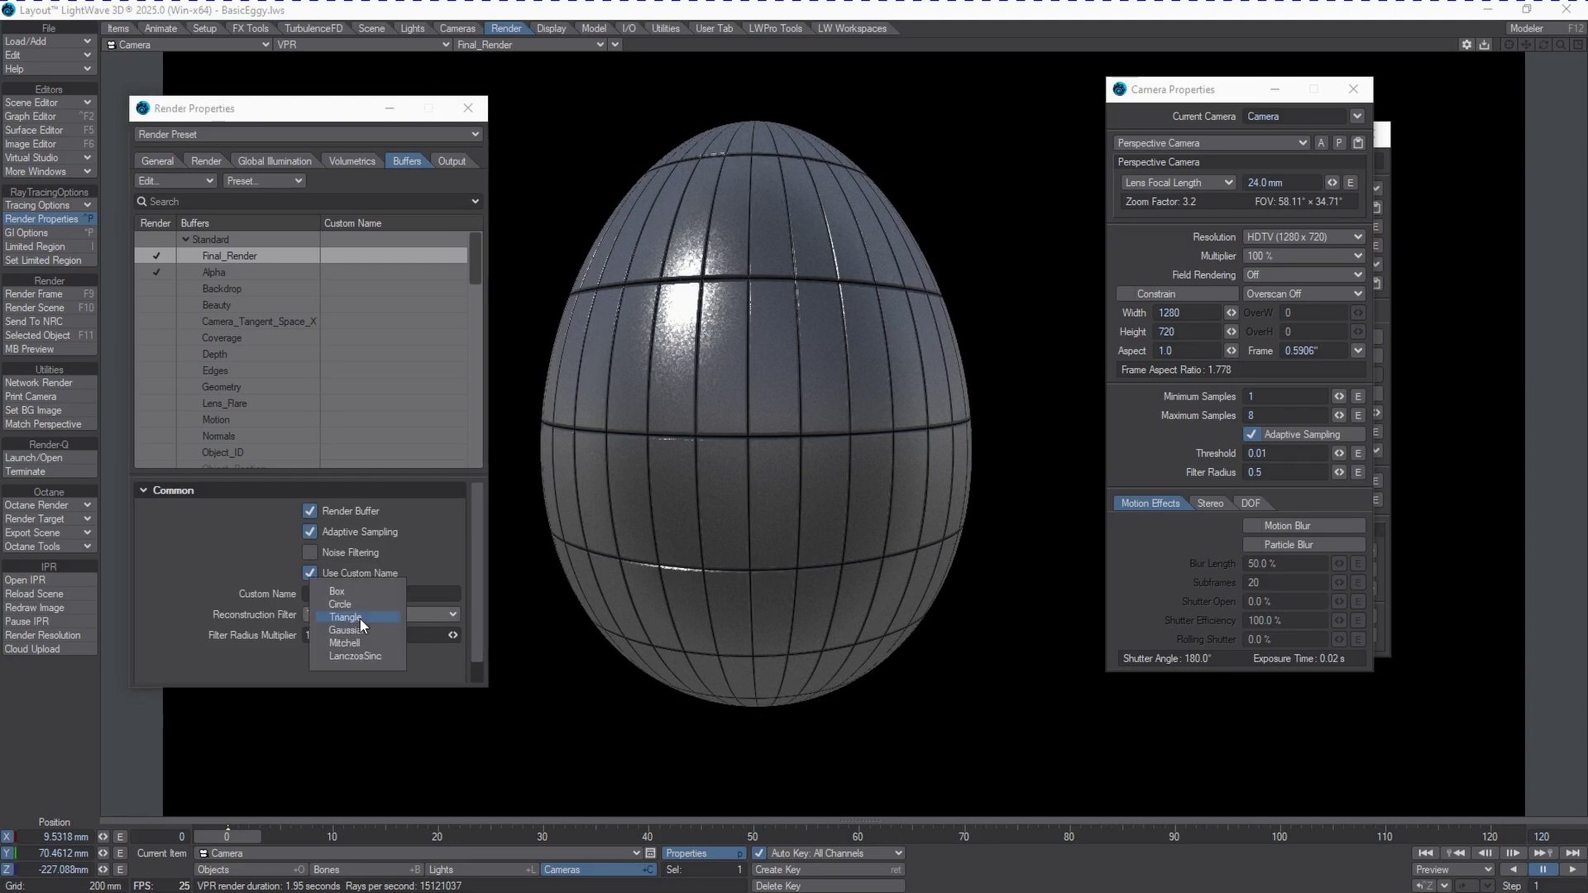
click(359, 604)
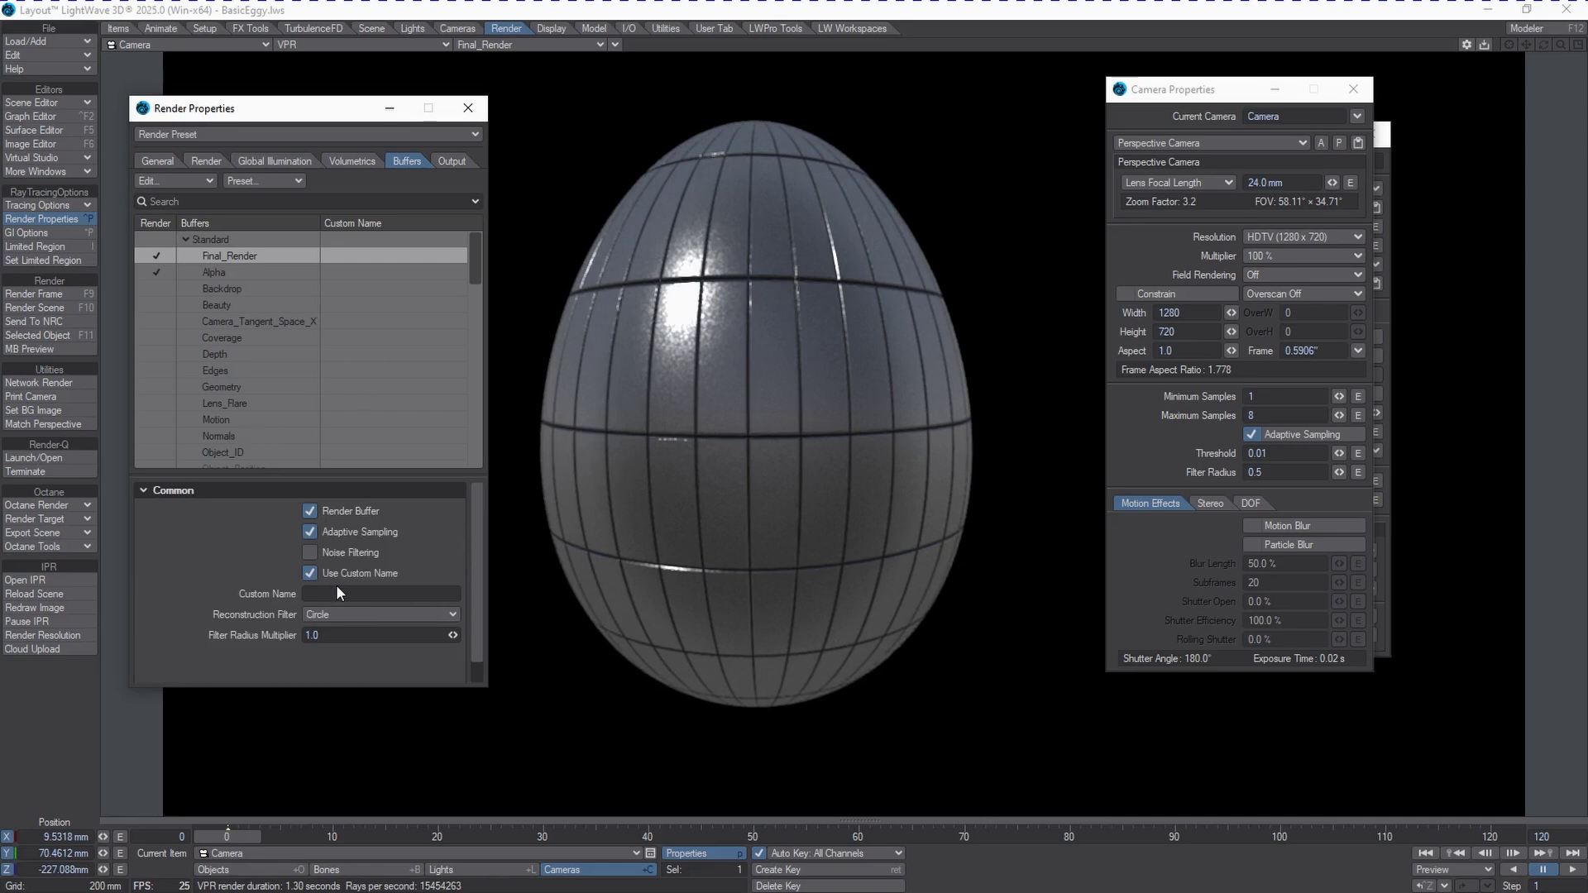
click(374, 619)
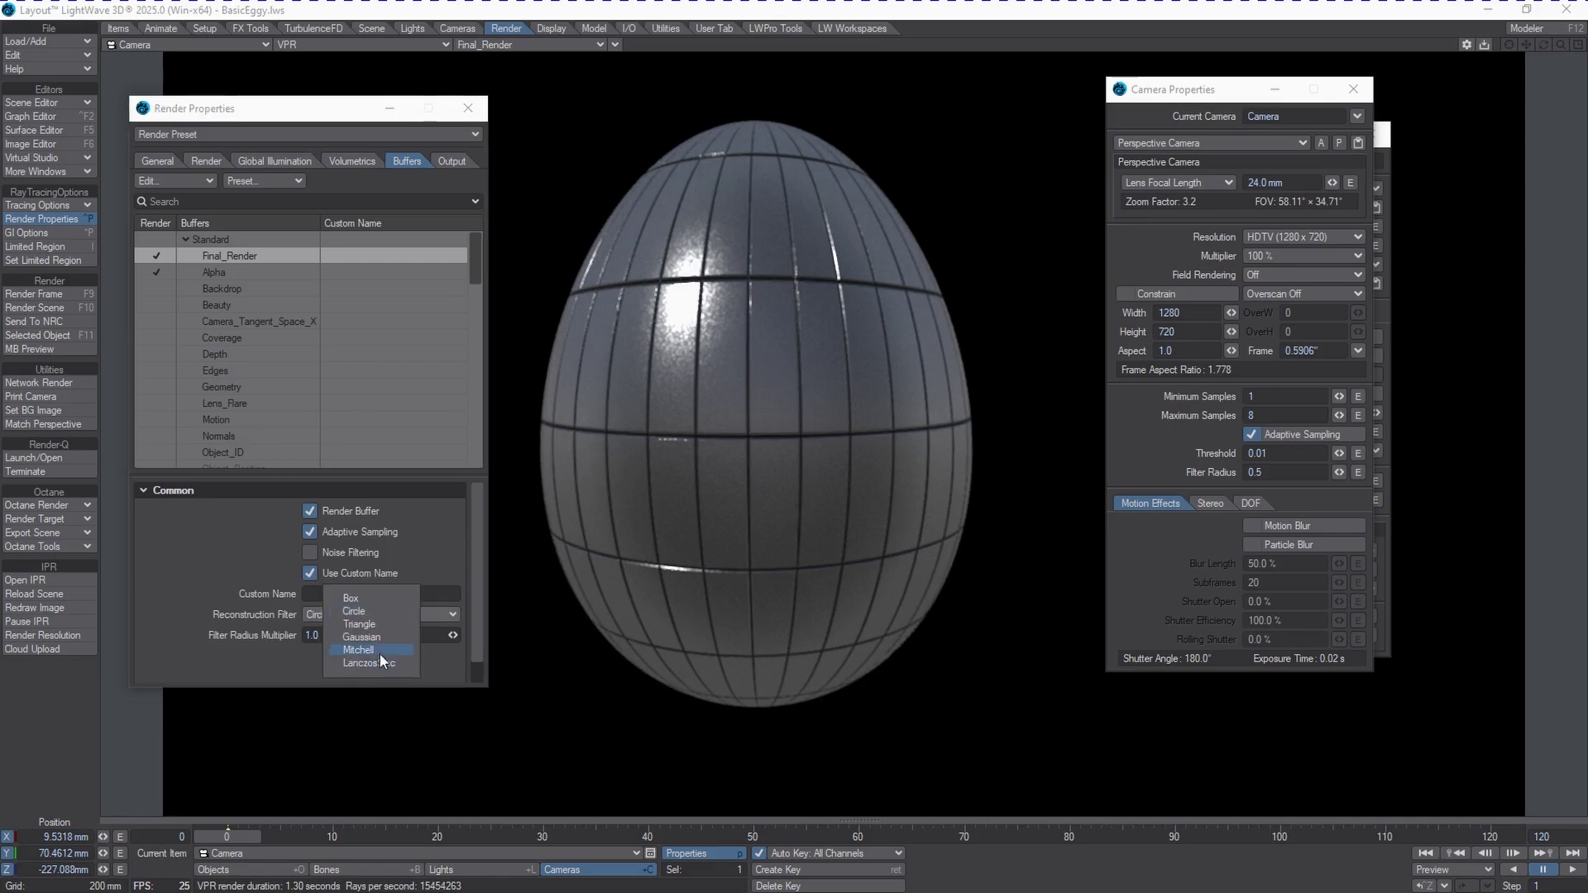
click(374, 649)
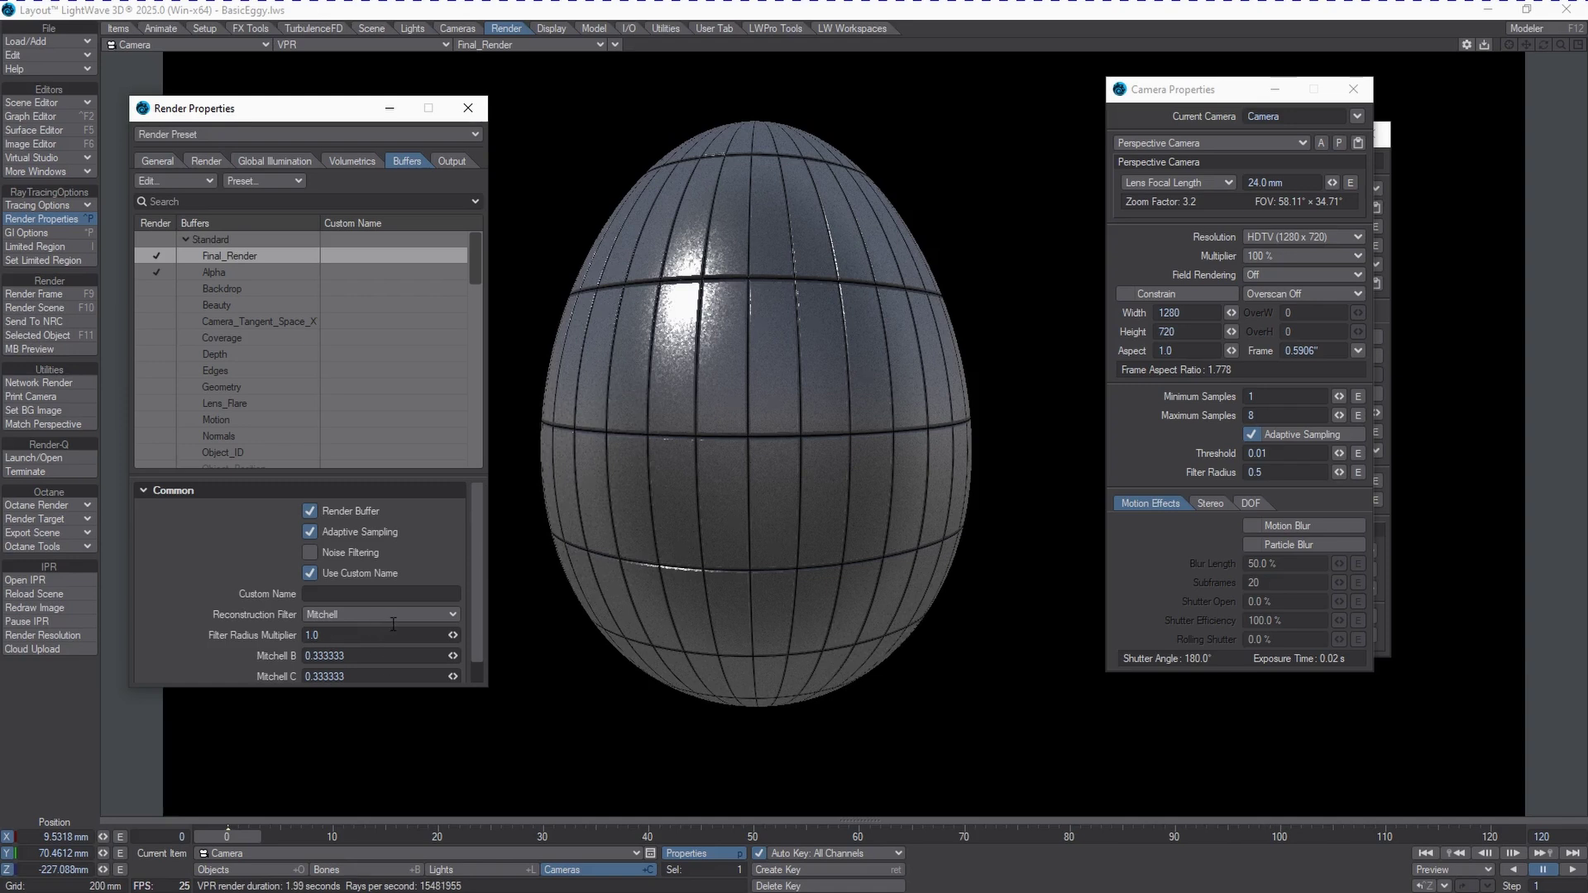
click(393, 615)
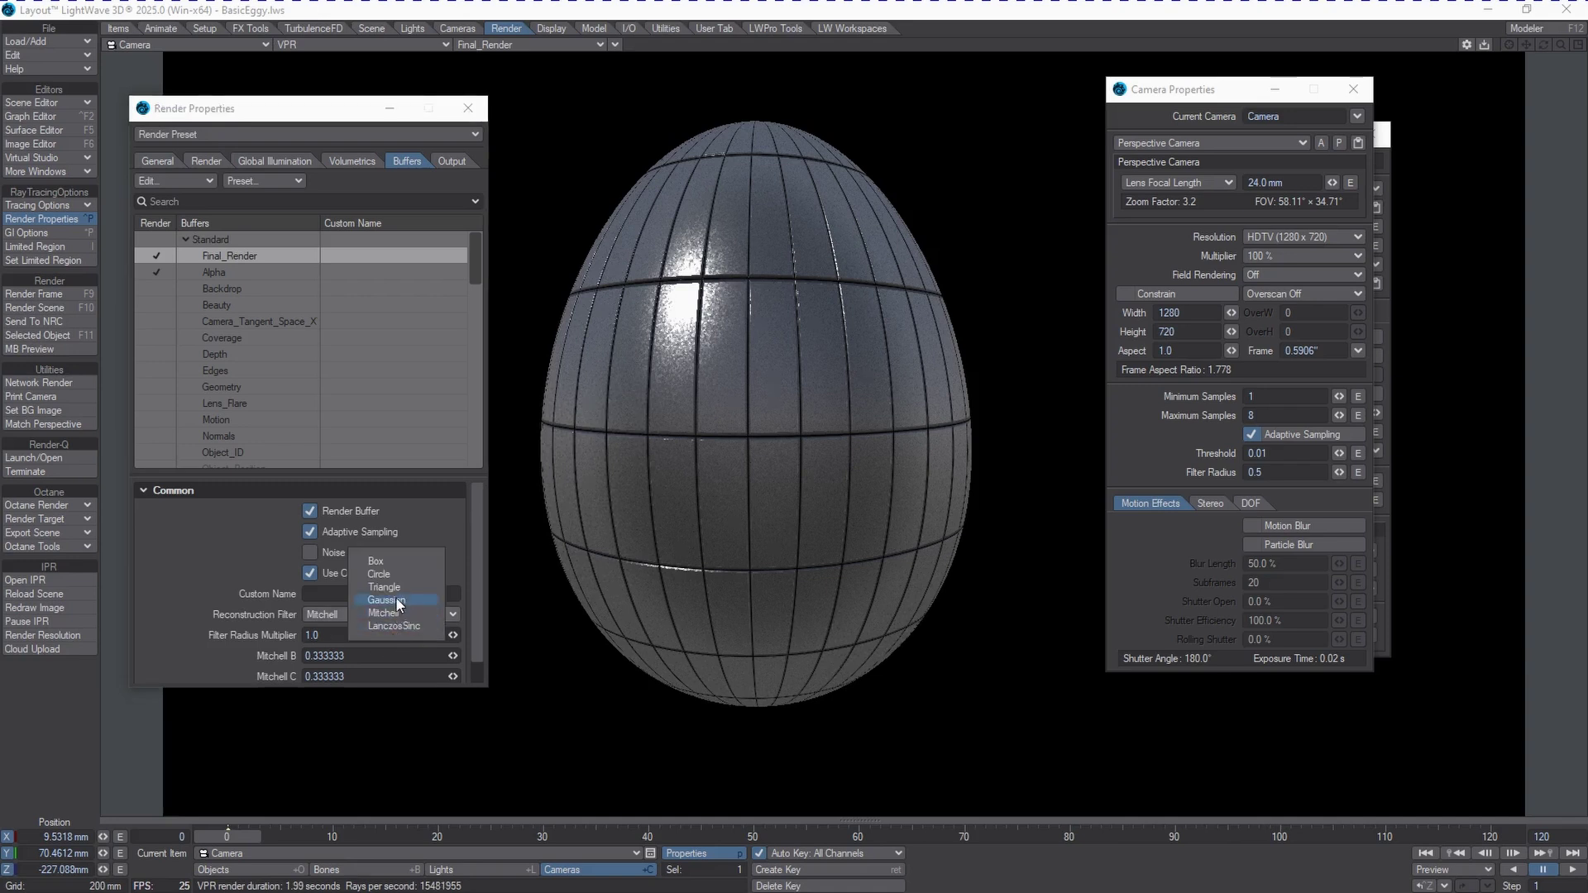
click(400, 601)
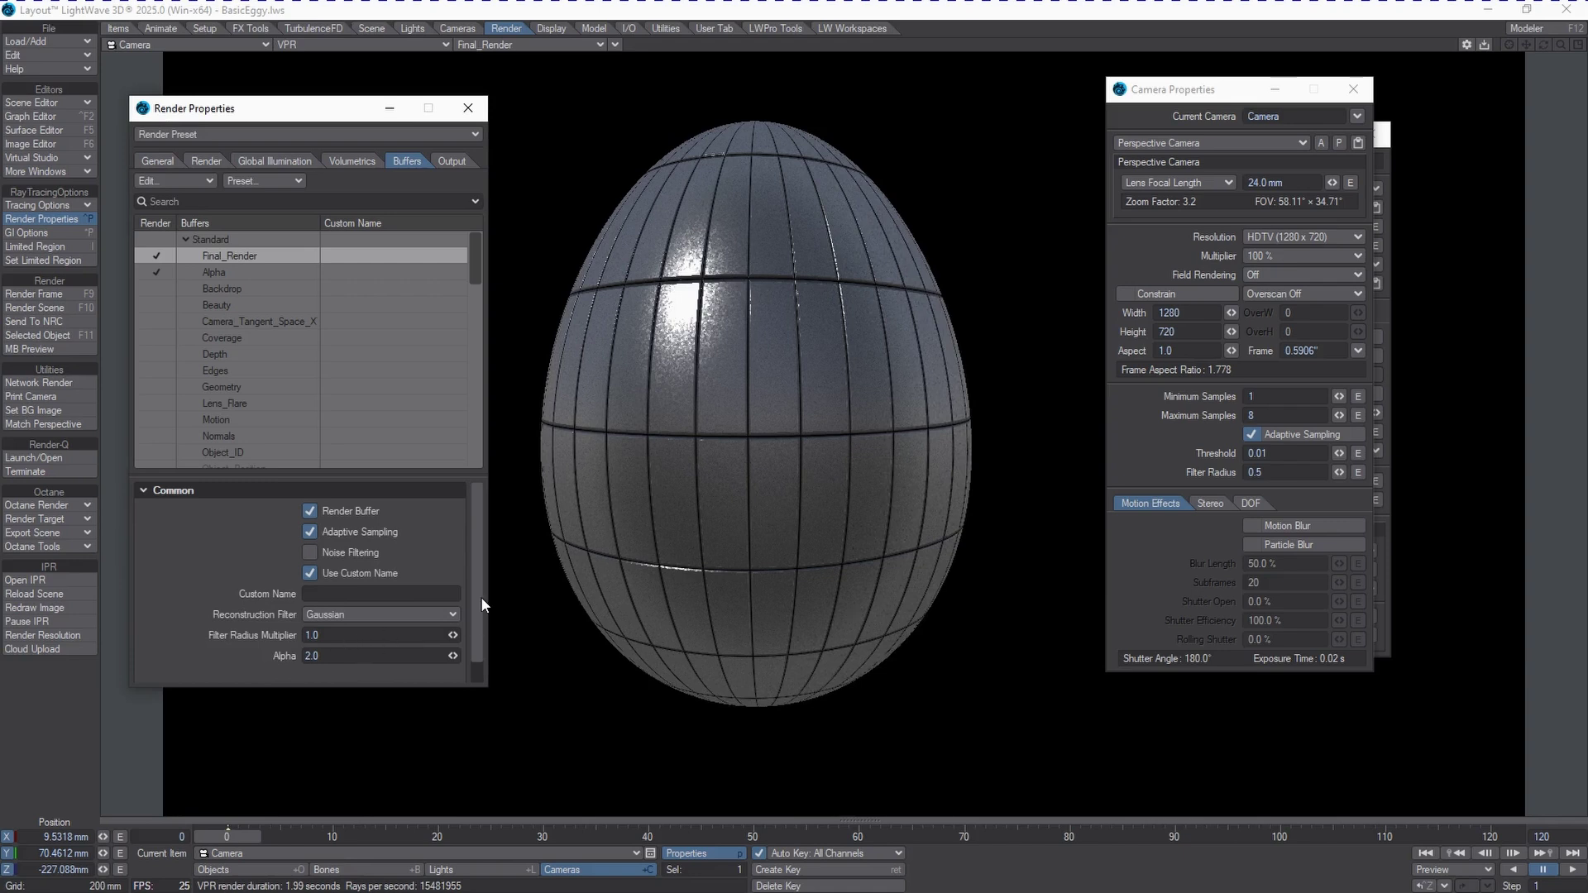
Enter a 0.75 radius multiplier, render the 1280×720 frame with F9, and move the viewer aside
text(.75)
key(F9)
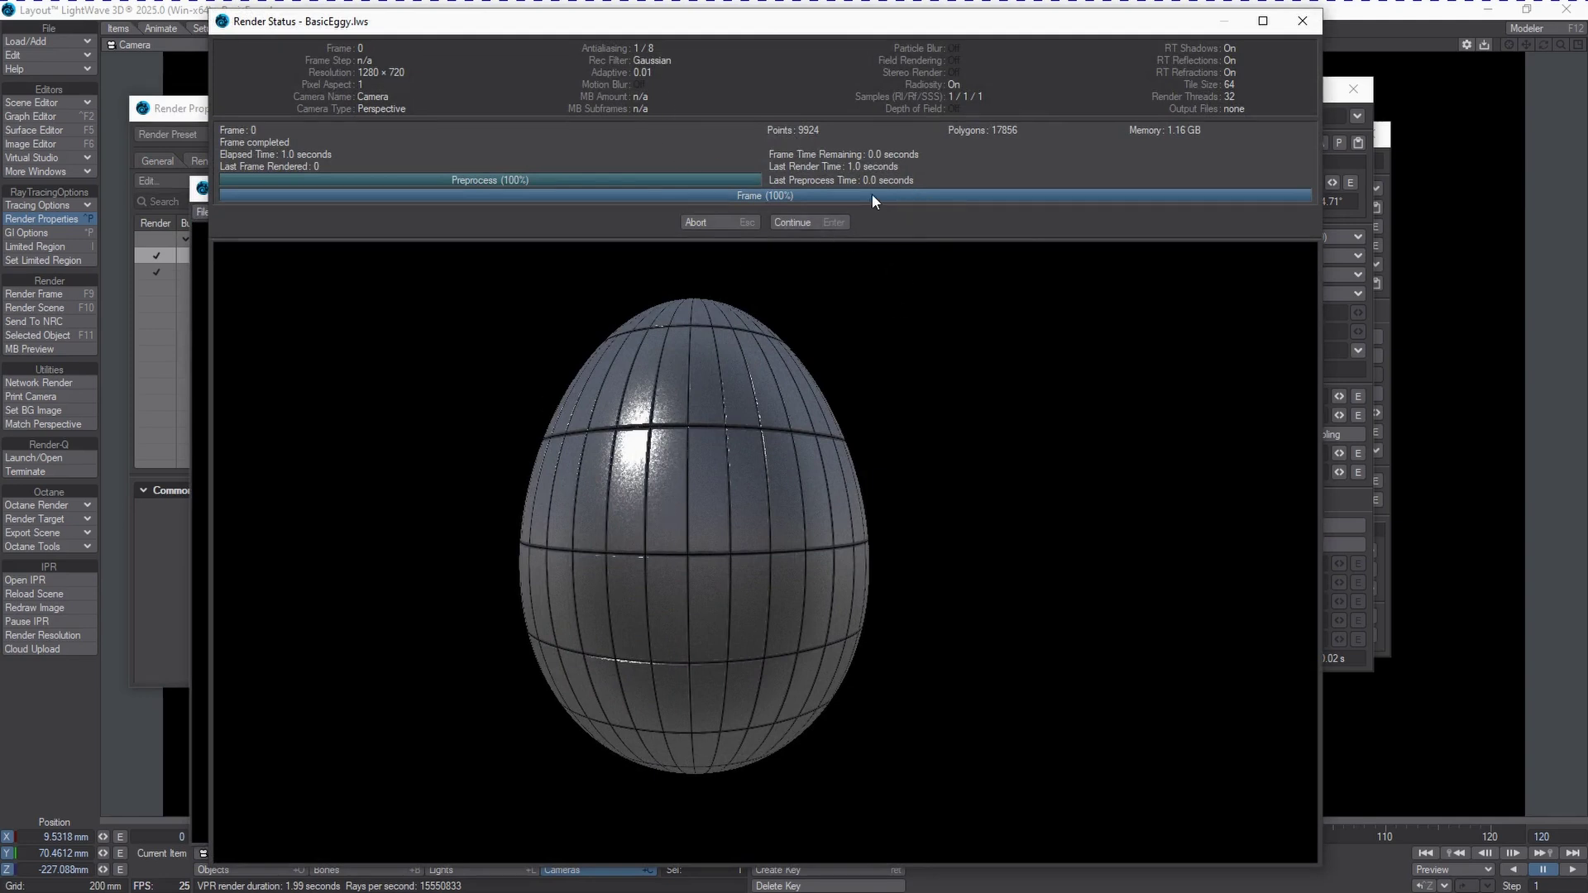
click(832, 222)
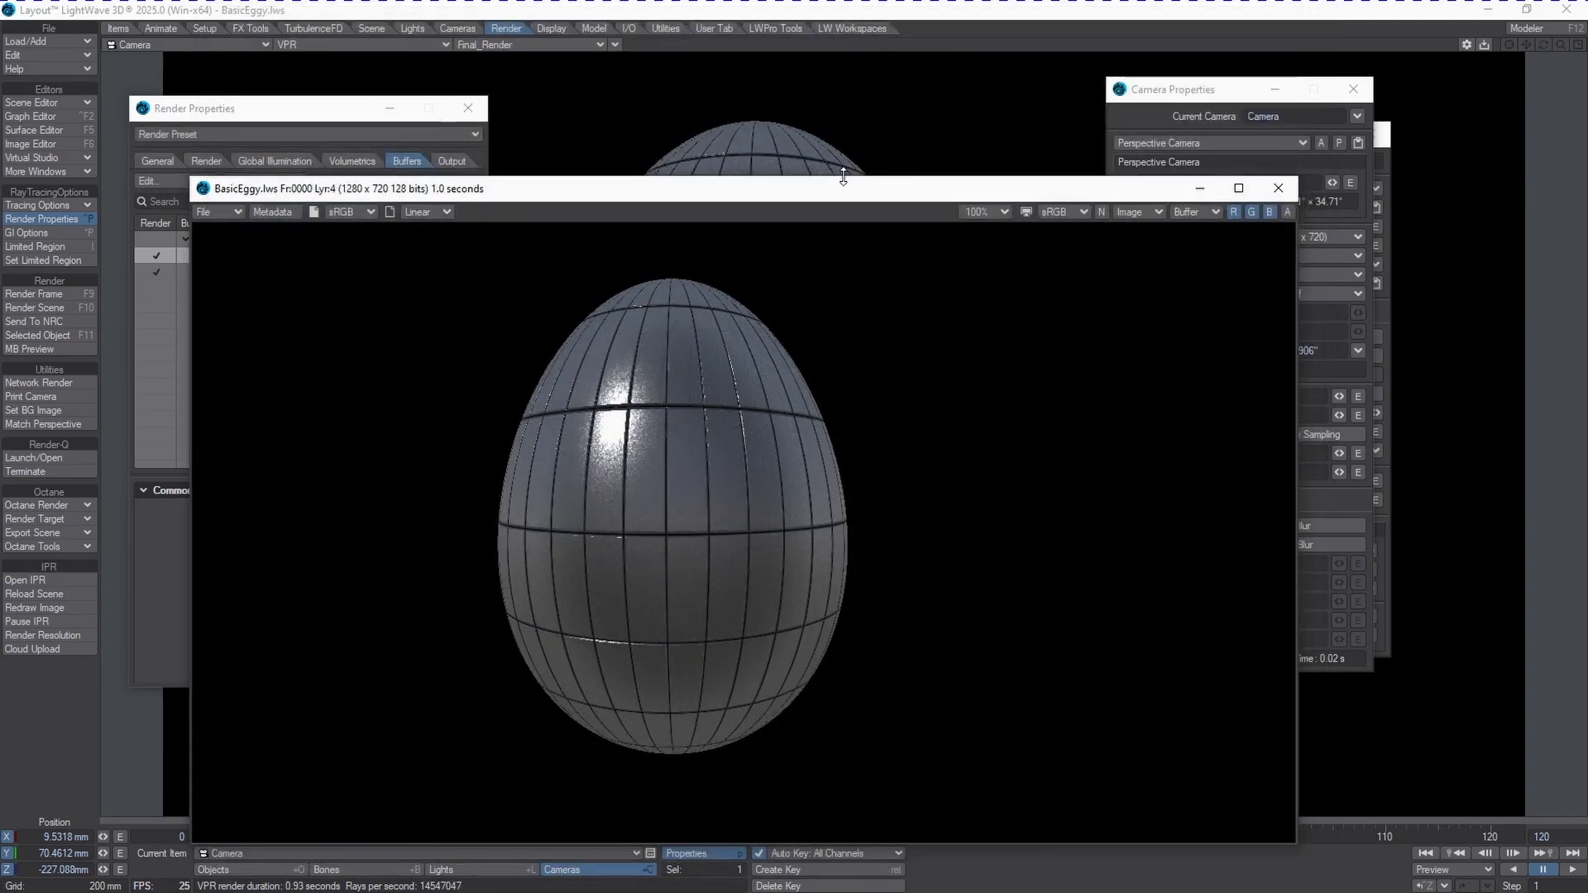
drag(836, 191, 1452, 196)
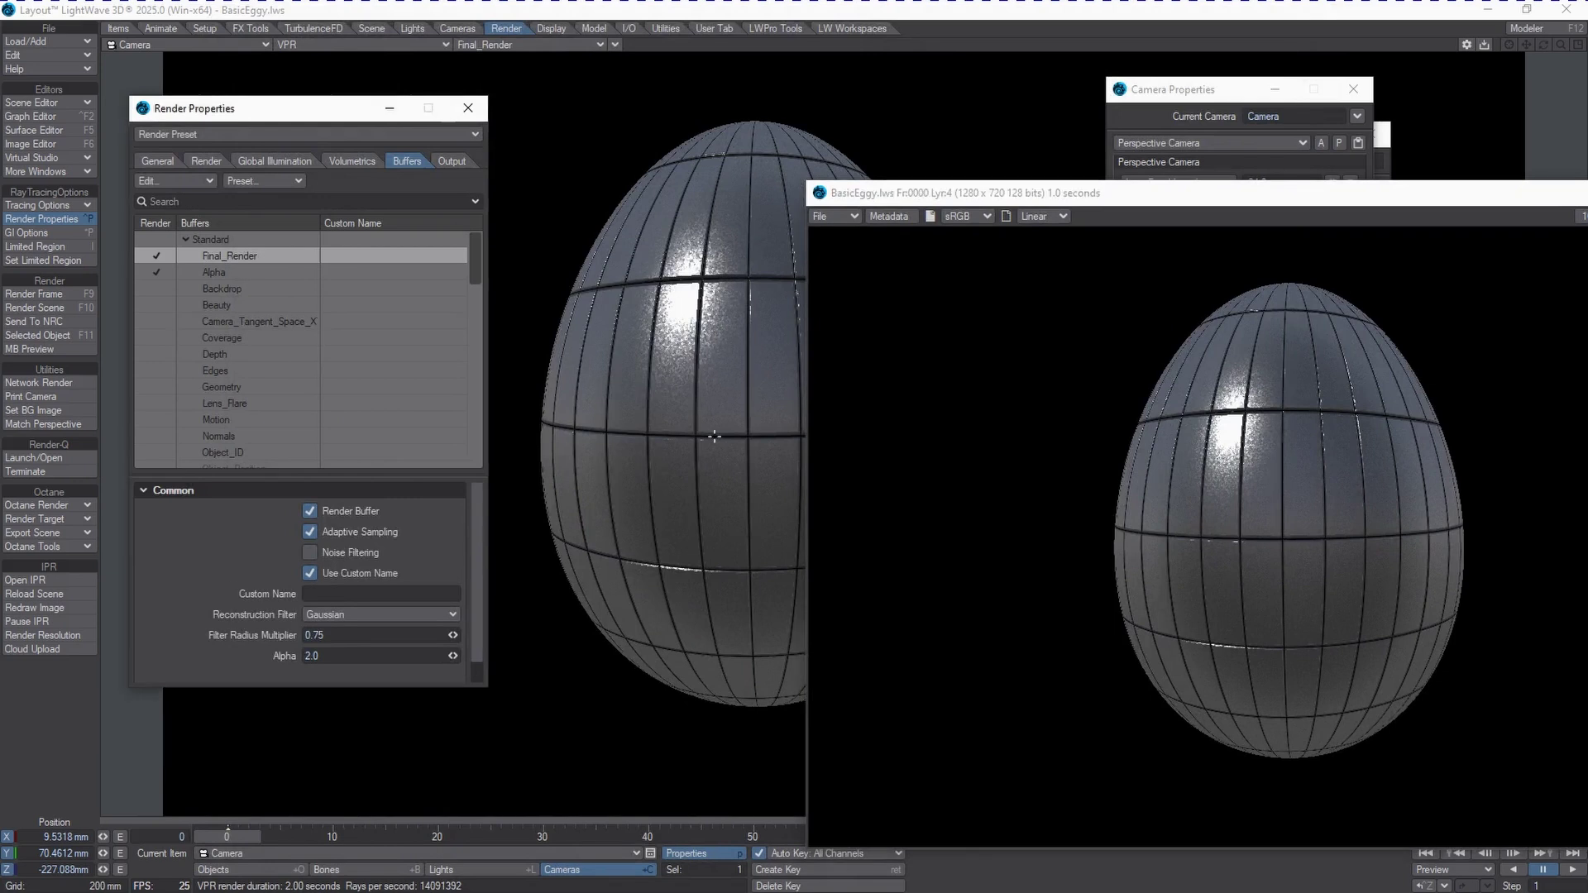
drag(1201, 195, 1584, 463)
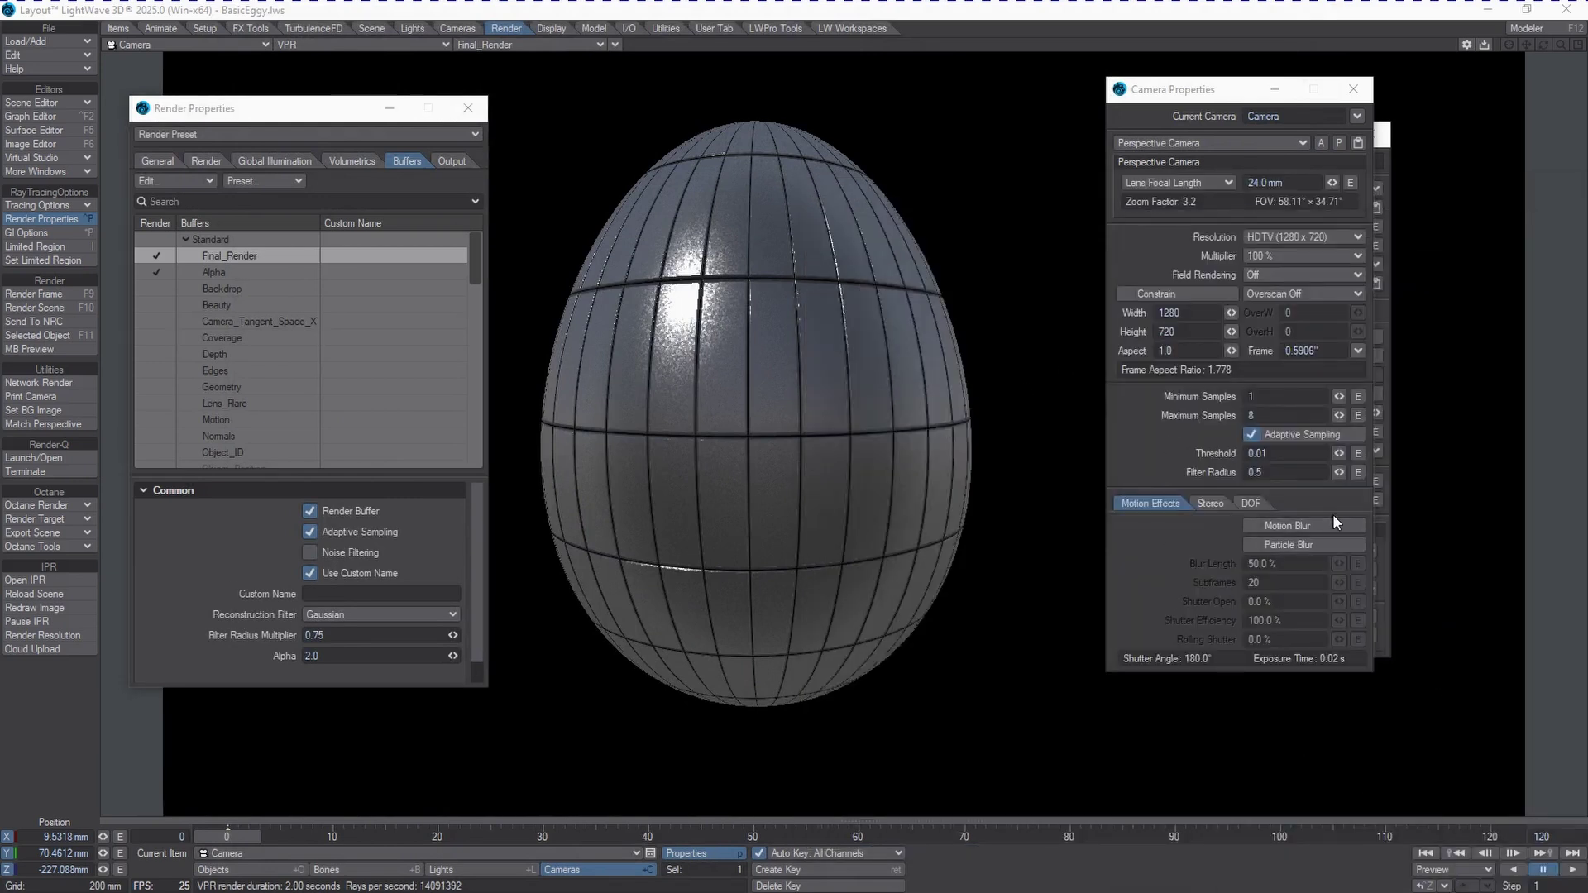
Set camera Minimum Samples to 4 and Maximum Samples to 16, then raise Minimum Samples to 8
click(1257, 473)
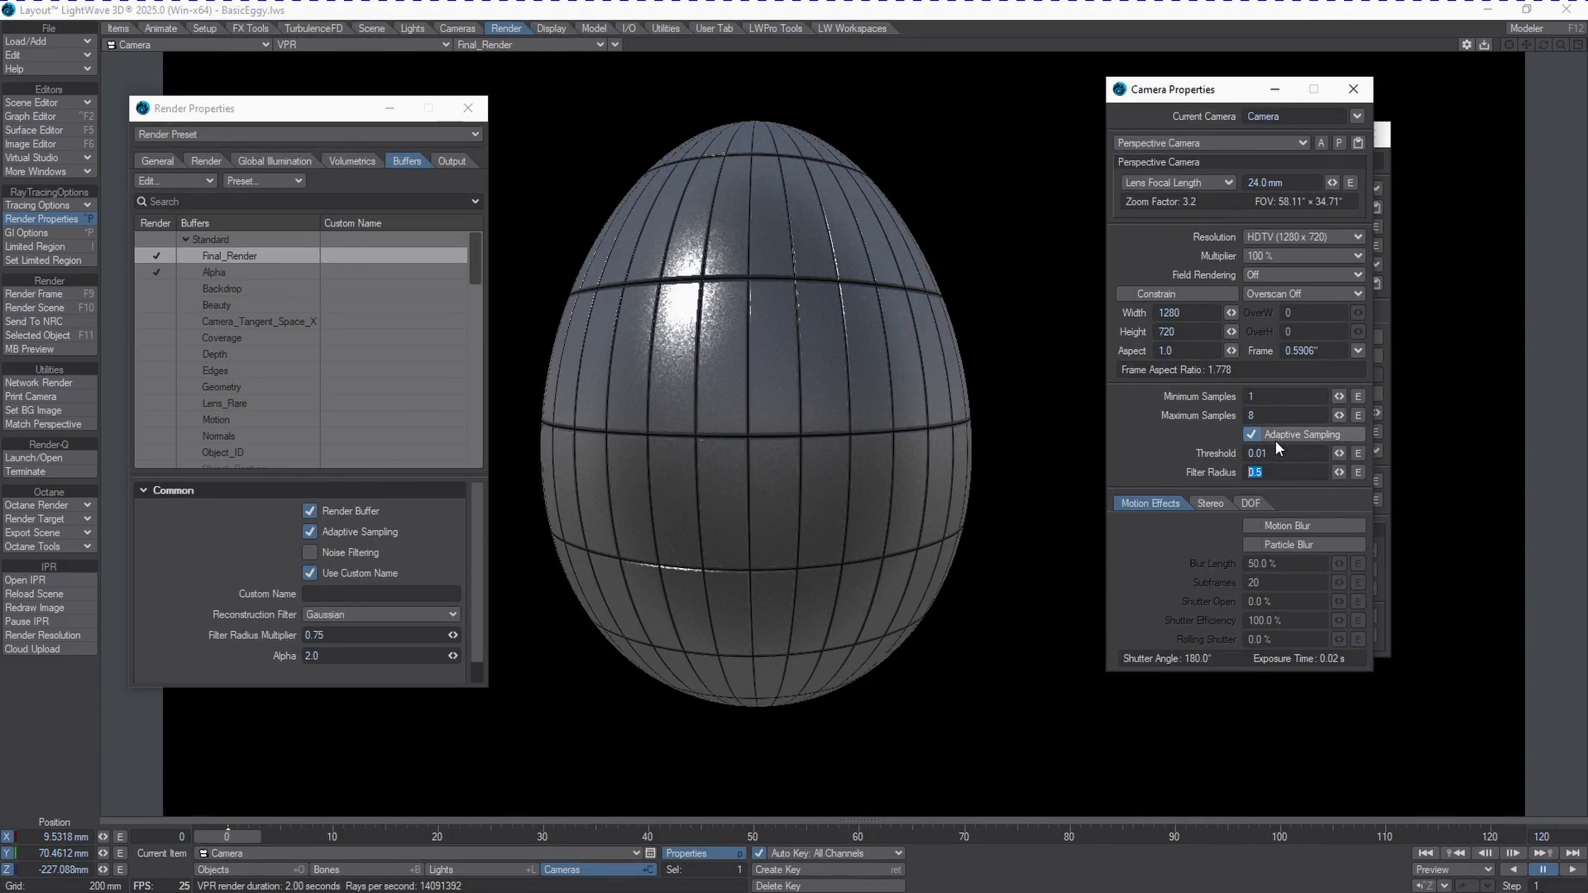
click(1253, 397)
text(4)
key(Tab)
text(16)
key(Tab)
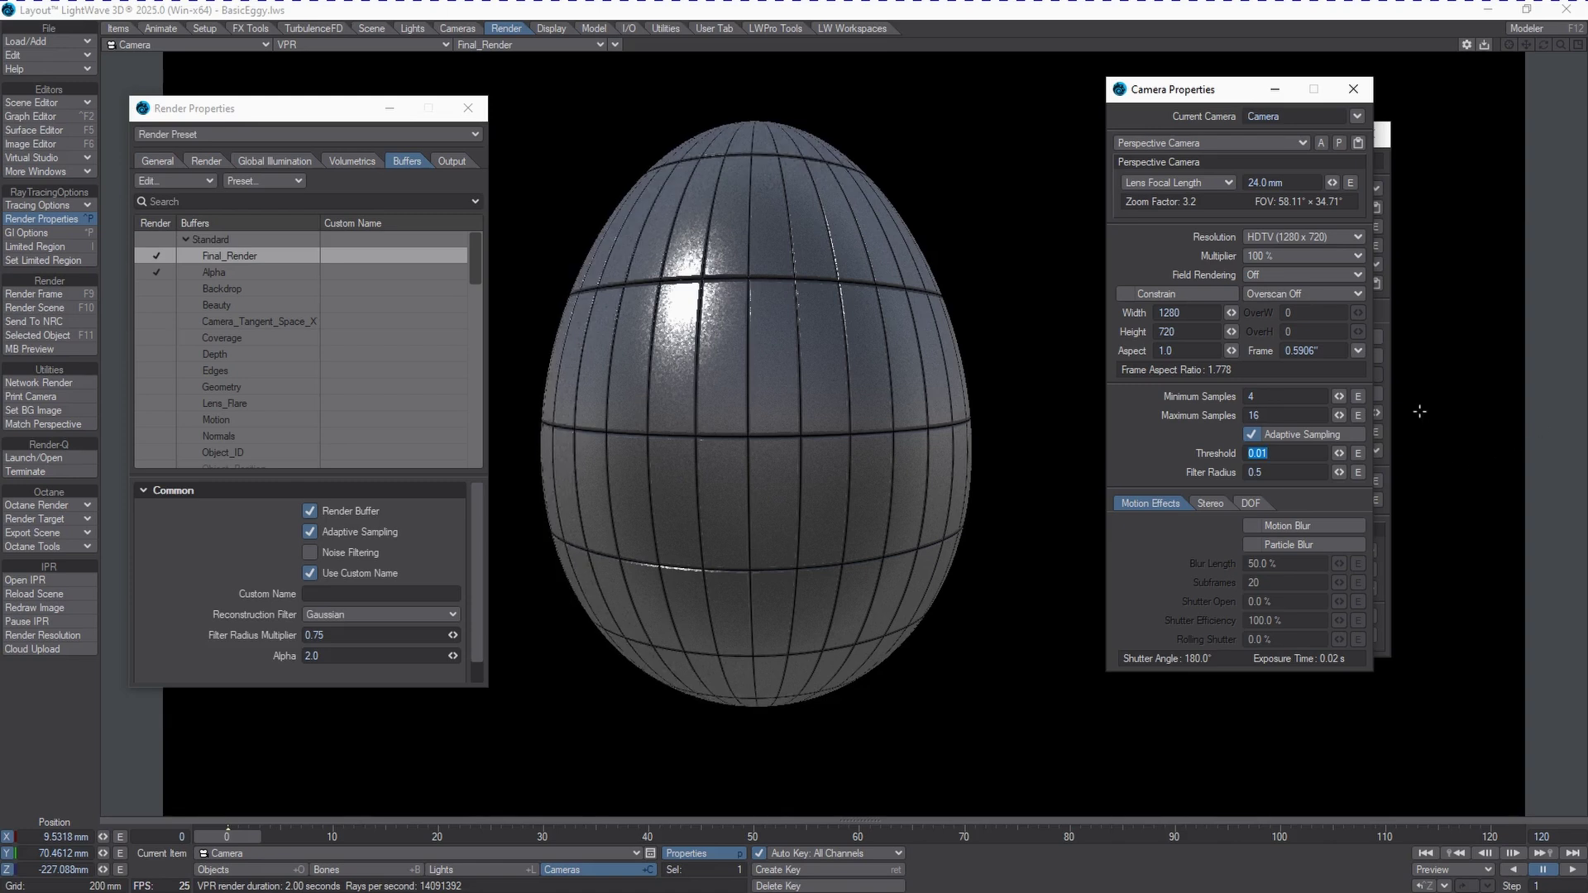
click(1288, 396)
text(8)
key(Tab)
click(205, 564)
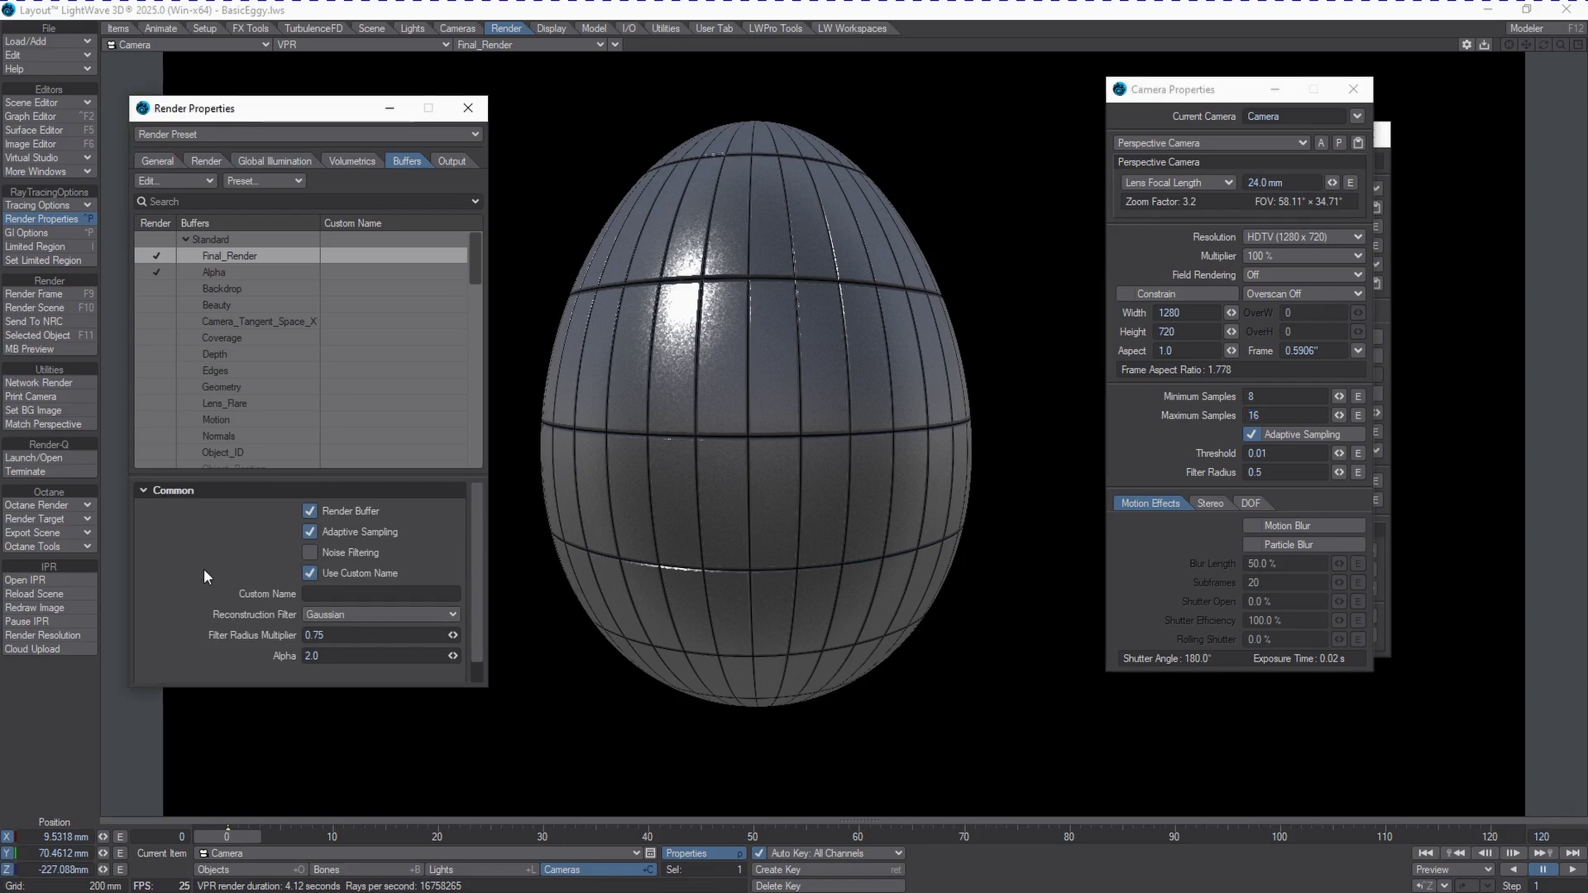